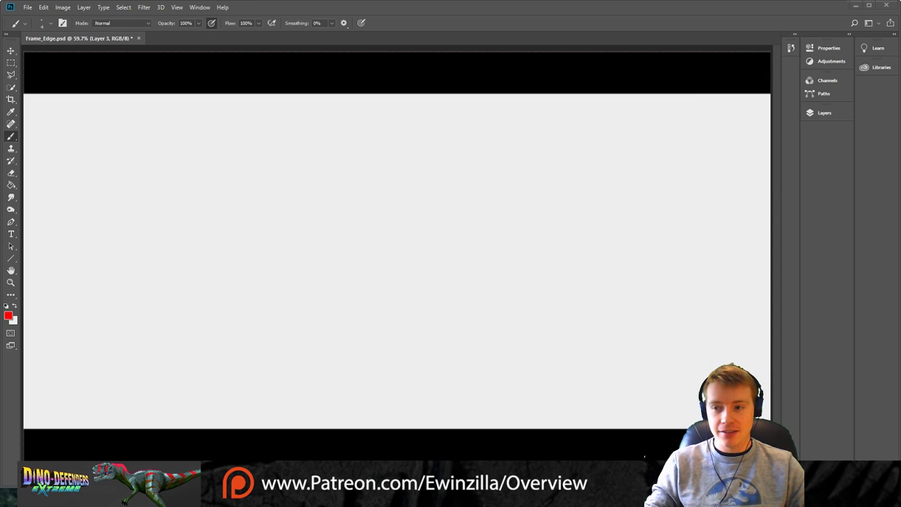
# Bring the Frame_Edge.psd drawing back to the front and maximize its window.
pyautogui.hotkey('alt', 'Tab')
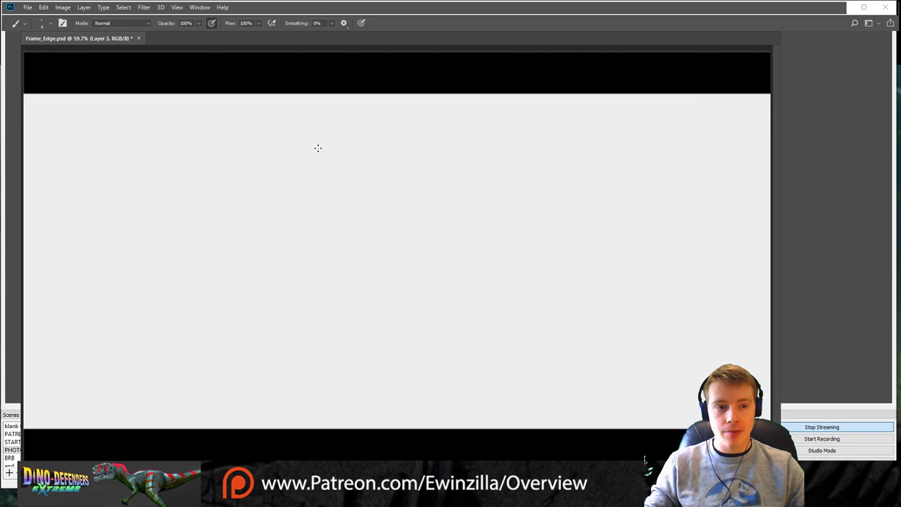
pyautogui.click(865, 7)
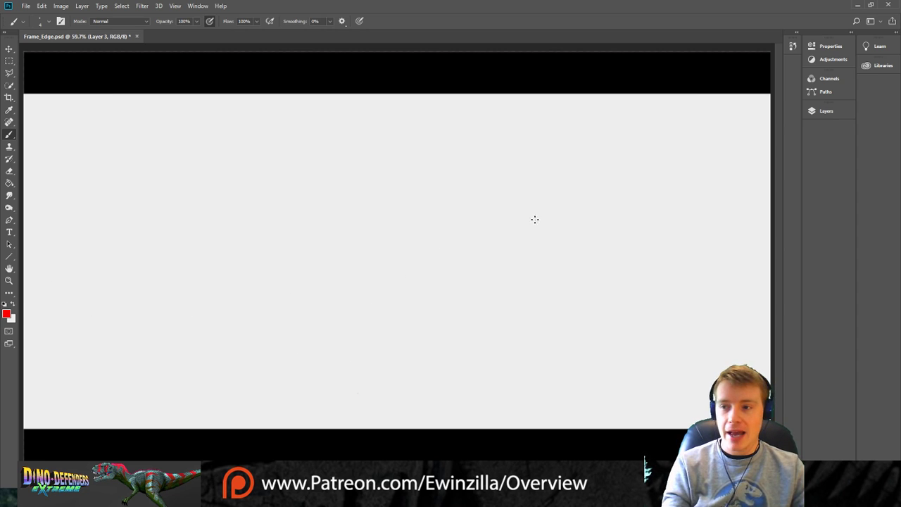
pyautogui.click(828, 111)
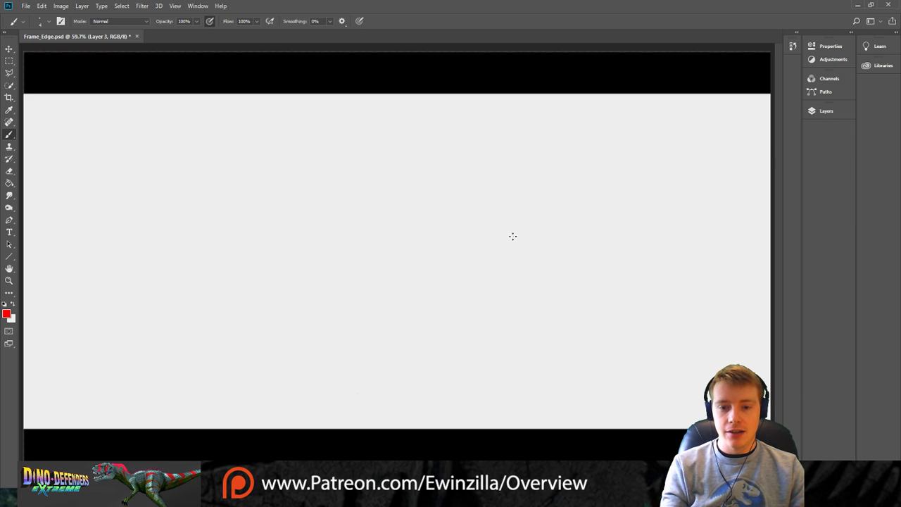
# Sketch the figure's upper arm and a forearm reaching forward from the elbow in red brush strokes.
pyautogui.moveTo(484, 196); pyautogui.dragTo(483, 264)
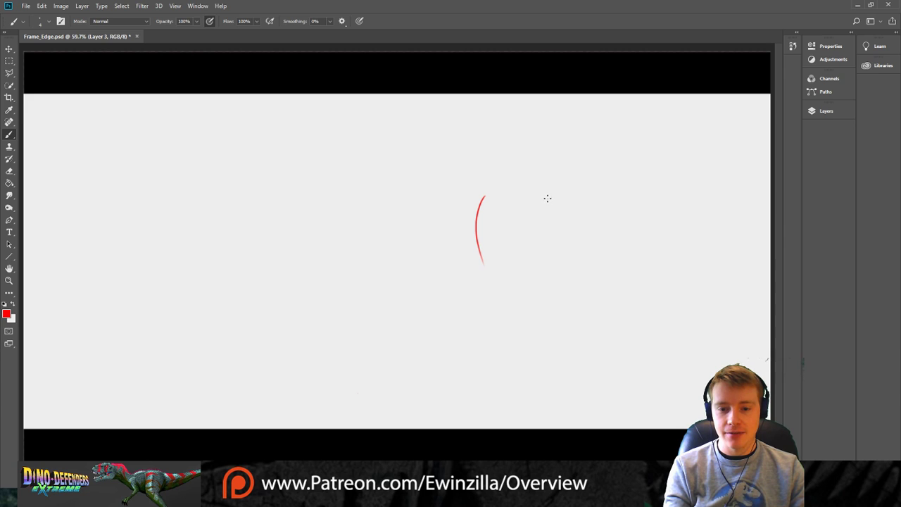
pyautogui.moveTo(550, 197)
pyautogui.mouseDown()
pyautogui.moveTo(527, 273)
pyautogui.moveTo(538, 271)
pyautogui.mouseUp()
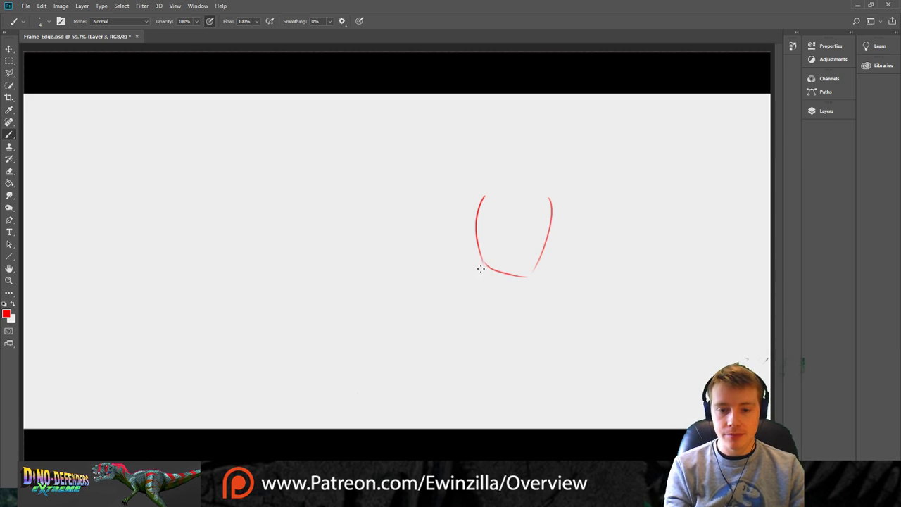
pyautogui.moveTo(485, 266); pyautogui.dragTo(413, 291)
pyautogui.moveTo(518, 281); pyautogui.dragTo(419, 303)
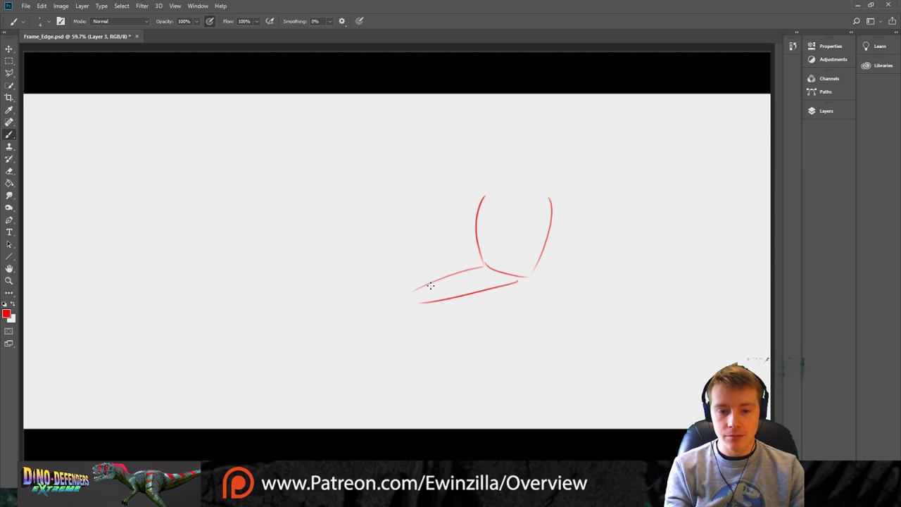
# Sketch a small boxy object at the end of the forearm with the hand and fingers wrapped around it.
pyautogui.moveTo(381, 278)
pyautogui.mouseDown()
pyautogui.moveTo(376, 288)
pyautogui.moveTo(403, 281)
pyautogui.moveTo(381, 275)
pyautogui.moveTo(413, 289)
pyautogui.mouseUp()
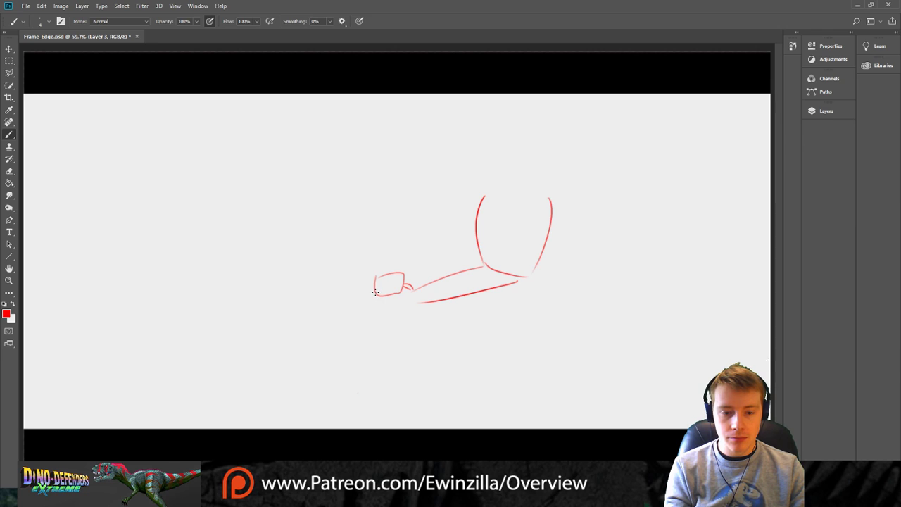
pyautogui.moveTo(375, 292)
pyautogui.mouseDown()
pyautogui.moveTo(383, 321)
pyautogui.moveTo(411, 315)
pyautogui.mouseUp()
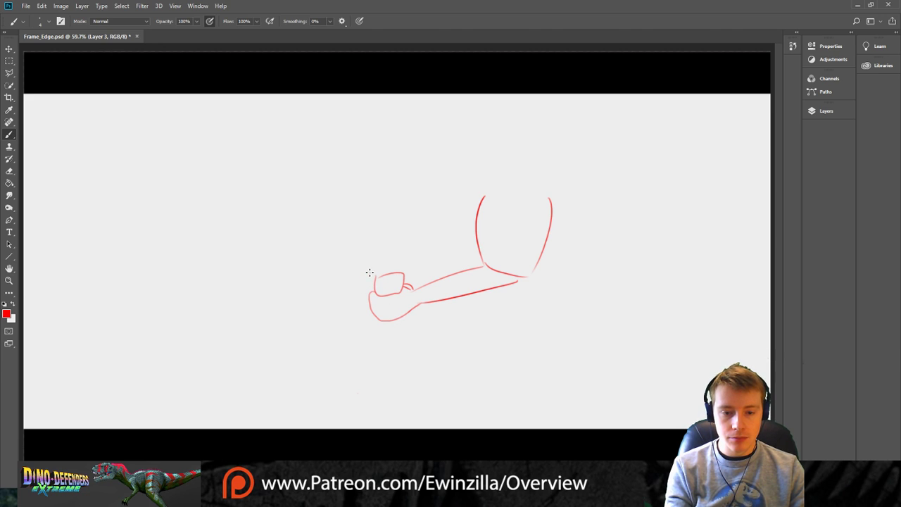
pyautogui.moveTo(364, 283)
pyautogui.mouseDown()
pyautogui.moveTo(402, 271)
pyautogui.moveTo(363, 299)
pyautogui.mouseUp()
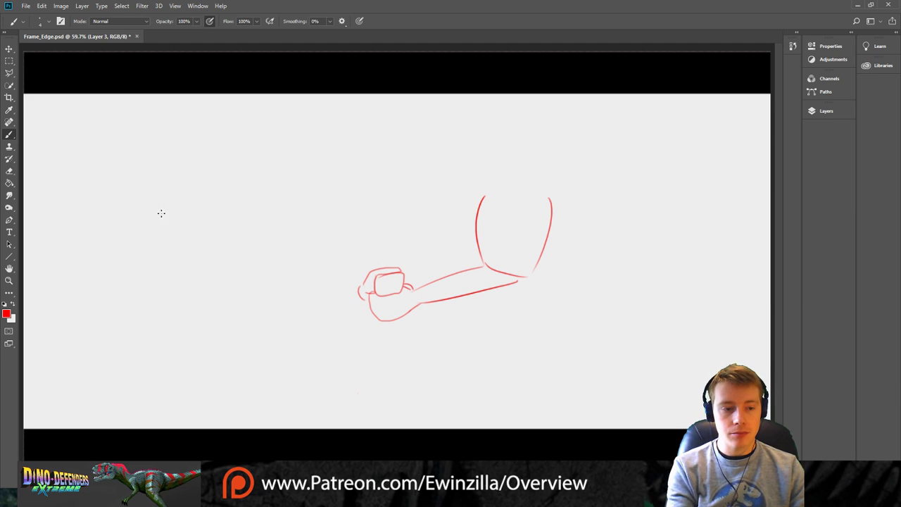
# Erase the front line of the upper arm and redraw it straighter and slightly further back, ending at the elbow.
pyautogui.press('e')
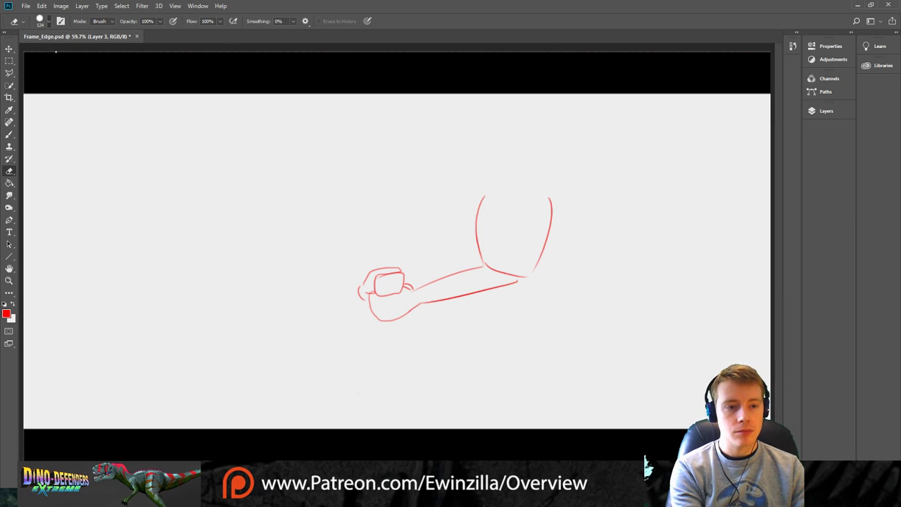
pyautogui.moveTo(478, 193)
pyautogui.mouseDown()
pyautogui.moveTo(488, 200)
pyautogui.moveTo(479, 254)
pyautogui.mouseUp()
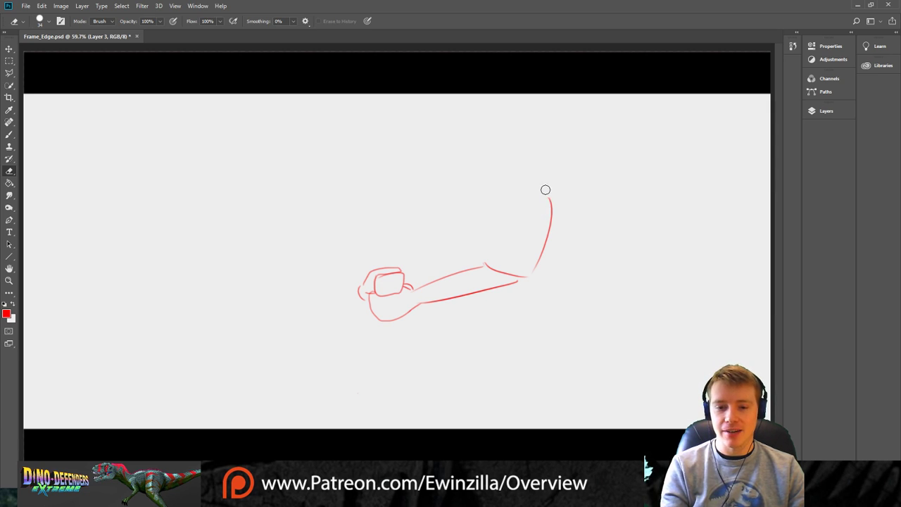
pyautogui.click(10, 134)
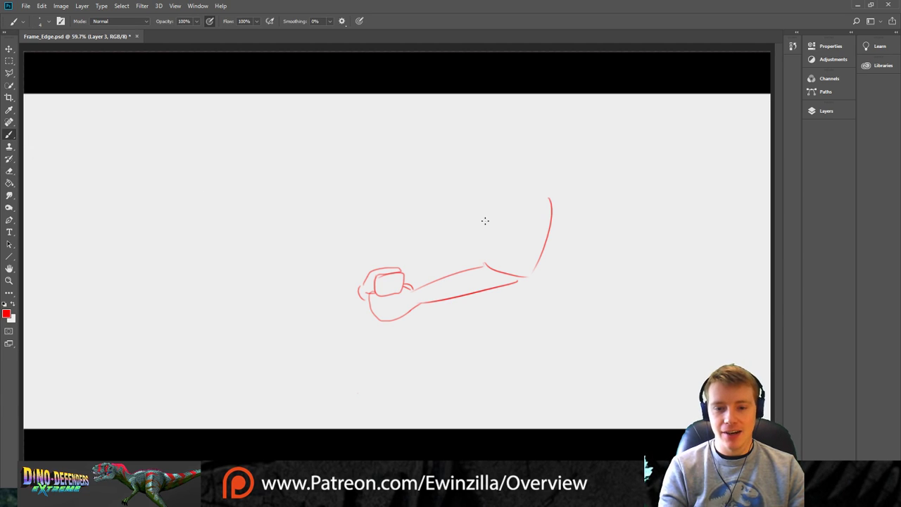
pyautogui.moveTo(491, 202); pyautogui.dragTo(490, 263)
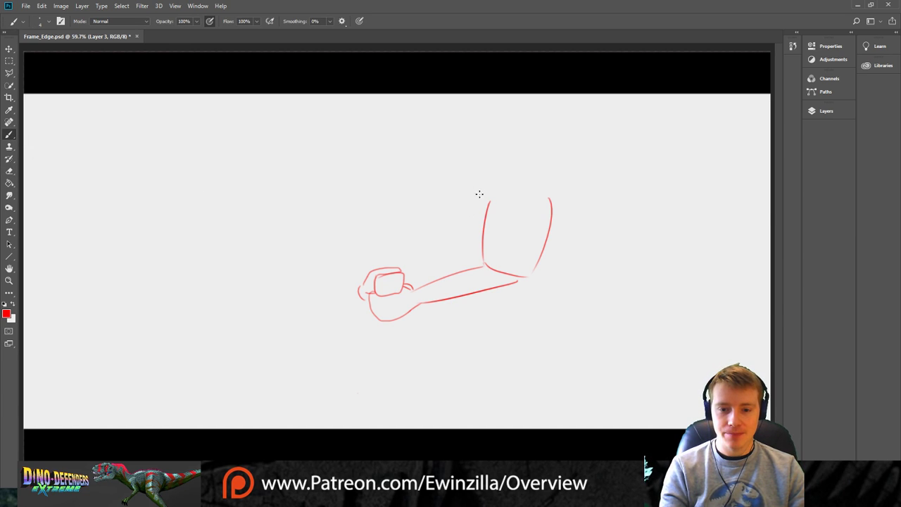
pyautogui.moveTo(498, 183); pyautogui.dragTo(487, 209)
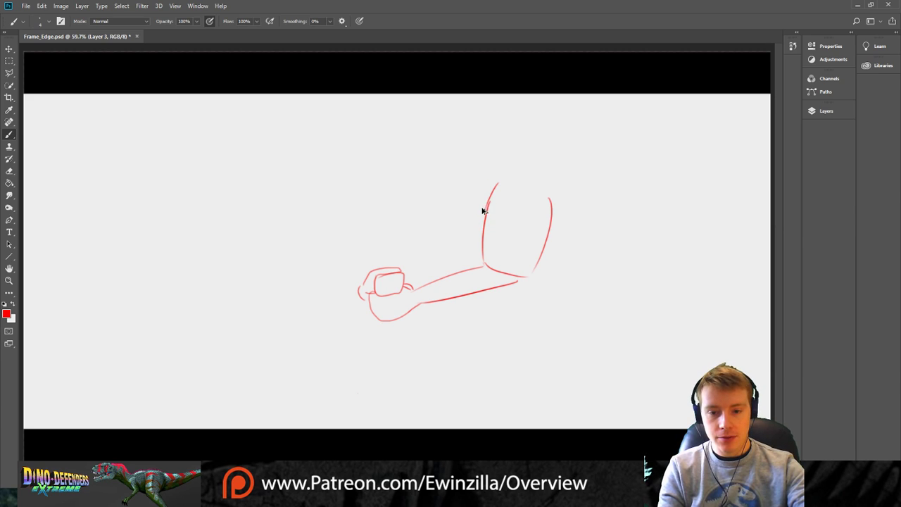
pyautogui.hotkey('ctrl', 'z')
pyautogui.moveTo(486, 182); pyautogui.dragTo(471, 259)
pyautogui.hotkey('ctrl', 'z')
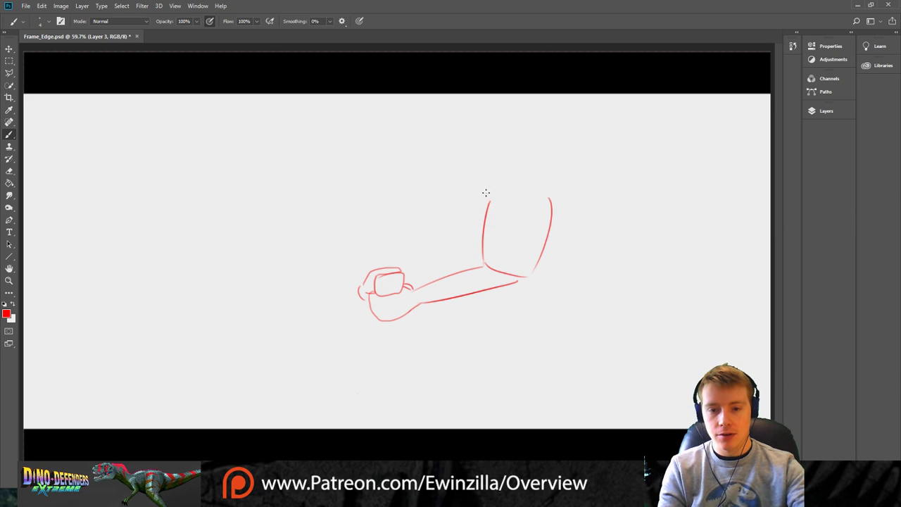
pyautogui.moveTo(486, 188)
pyautogui.mouseDown()
pyautogui.moveTo(470, 249)
pyautogui.moveTo(481, 273)
pyautogui.mouseUp()
pyautogui.hotkey('ctrl', 'z')
# Draw a curved chest line in front of the upper arm and a belly line sloping down from beneath the forearm.
pyautogui.moveTo(480, 189)
pyautogui.mouseDown()
pyautogui.moveTo(479, 260)
pyautogui.moveTo(538, 331)
pyautogui.mouseUp()
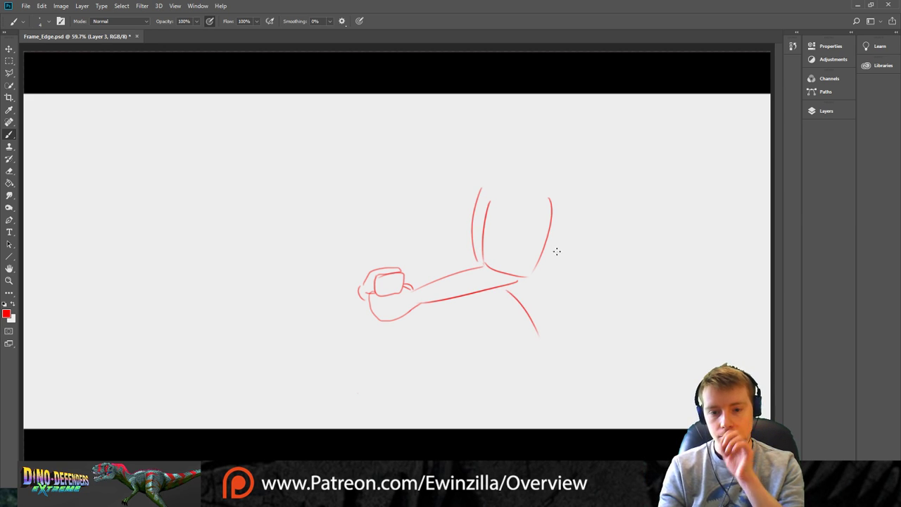
pyautogui.hotkey('ctrl', 'z')
pyautogui.moveTo(501, 291); pyautogui.dragTo(539, 334)
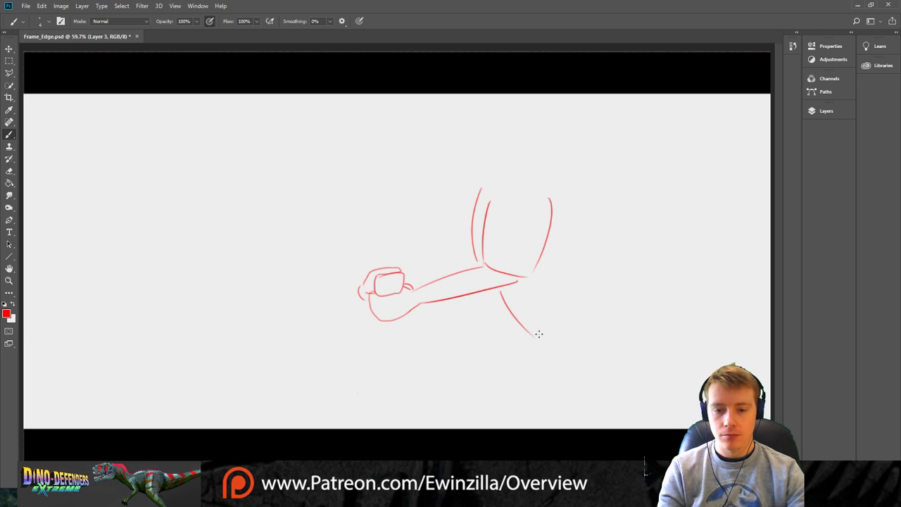
# Sketch the curved upper back, the collar line over the shoulder and the front of the neck.
pyautogui.moveTo(563, 156); pyautogui.dragTo(611, 264)
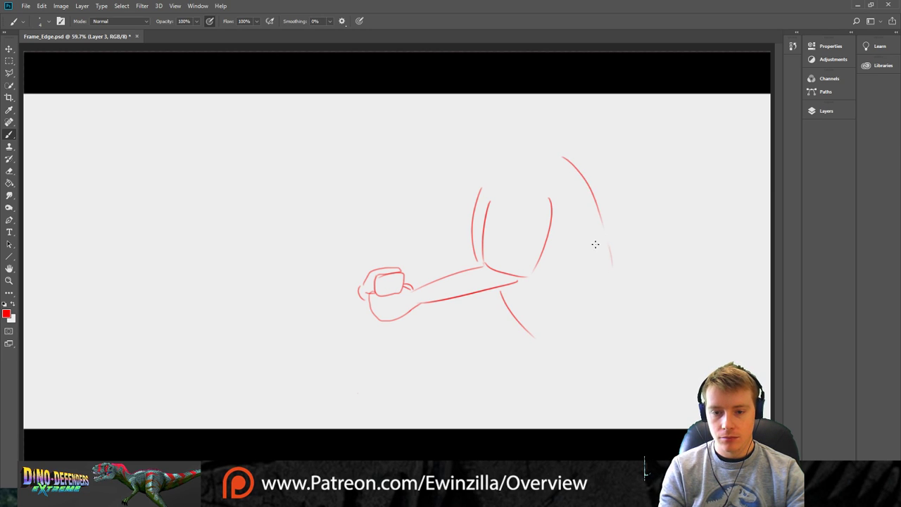
pyautogui.moveTo(529, 150)
pyautogui.mouseDown()
pyautogui.moveTo(540, 150)
pyautogui.moveTo(493, 183)
pyautogui.mouseUp()
pyautogui.moveTo(507, 143); pyautogui.dragTo(535, 151)
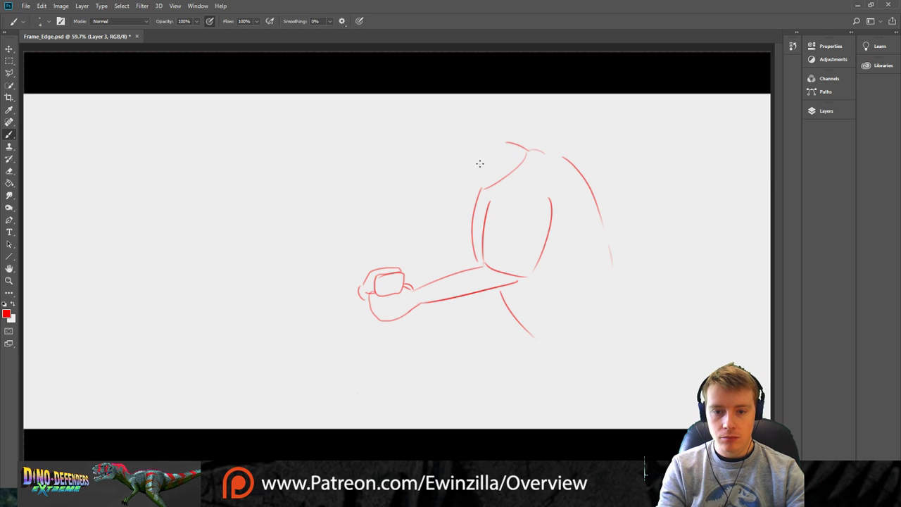
pyautogui.moveTo(476, 163); pyautogui.dragTo(482, 187)
pyautogui.moveTo(454, 106)
pyautogui.mouseDown()
pyautogui.moveTo(481, 161)
pyautogui.moveTo(447, 103)
pyautogui.moveTo(446, 128)
pyautogui.moveTo(482, 107)
pyautogui.moveTo(452, 107)
pyautogui.moveTo(451, 160)
pyautogui.moveTo(466, 110)
pyautogui.moveTo(490, 111)
pyautogui.moveTo(478, 115)
pyautogui.moveTo(485, 157)
pyautogui.mouseUp()
pyautogui.hotkey('ctrl', 'z')
pyautogui.hotkey('ctrl', 'z')
pyautogui.hotkey('ctrl', 'z')
pyautogui.hotkey('ctrl', 'z')
pyautogui.hotkey('ctrl', 'z')
pyautogui.hotkey('ctrl', 'z')
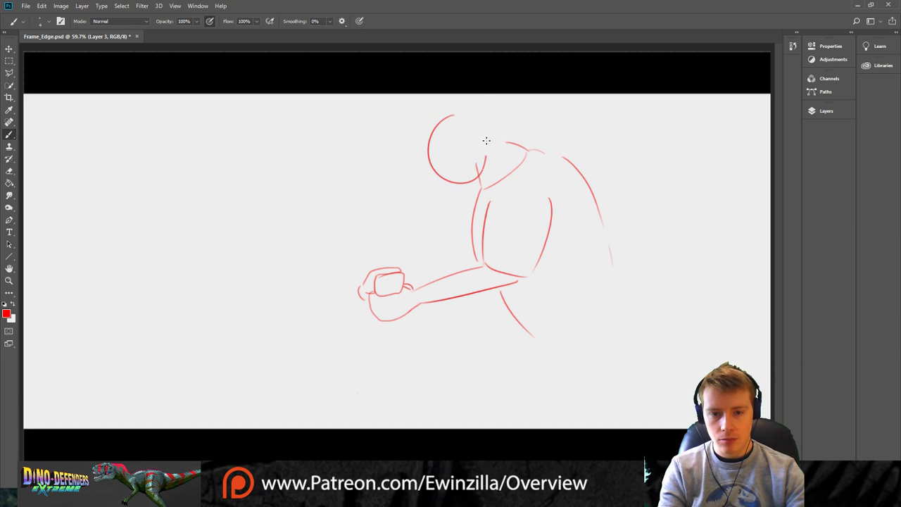
pyautogui.hotkey('ctrl', 'z')
# Draw a round head leaning forward over the neck and a nape line joining it to the shoulders.
pyautogui.moveTo(462, 114)
pyautogui.mouseDown()
pyautogui.moveTo(471, 184)
pyautogui.moveTo(491, 149)
pyautogui.moveTo(525, 150)
pyautogui.mouseUp()
pyautogui.hotkey('ctrl', 'z')
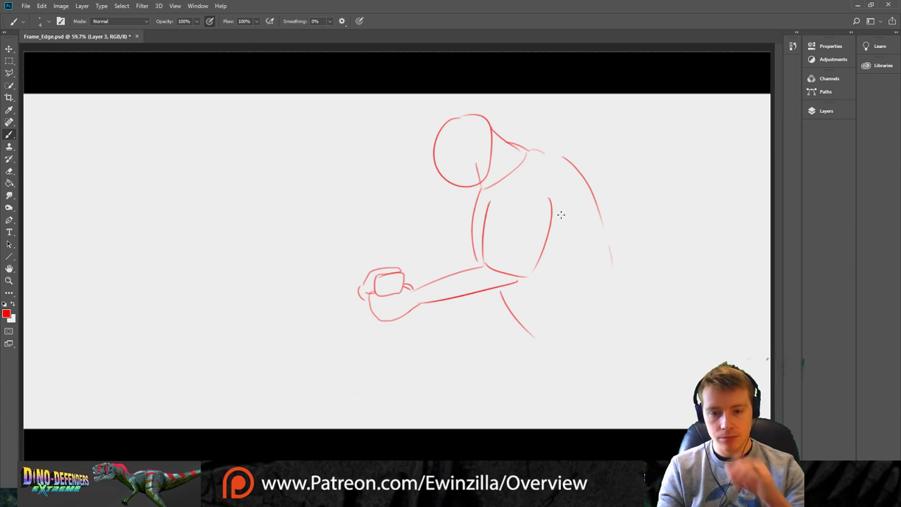
# Draw a second back line inside the first, a waistline, and leg lines running down to the lower black bar.
pyautogui.moveTo(547, 157)
pyautogui.mouseDown()
pyautogui.moveTo(583, 231)
pyautogui.moveTo(585, 257)
pyautogui.mouseUp()
pyautogui.moveTo(542, 326); pyautogui.dragTo(586, 316)
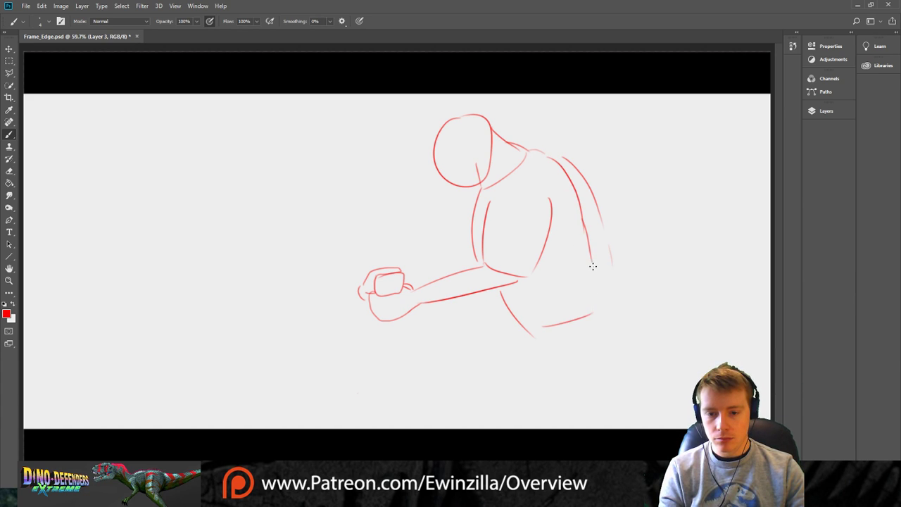
pyautogui.moveTo(593, 266)
pyautogui.mouseDown()
pyautogui.moveTo(610, 354)
pyautogui.moveTo(588, 389)
pyautogui.mouseUp()
pyautogui.moveTo(609, 352); pyautogui.dragTo(600, 425)
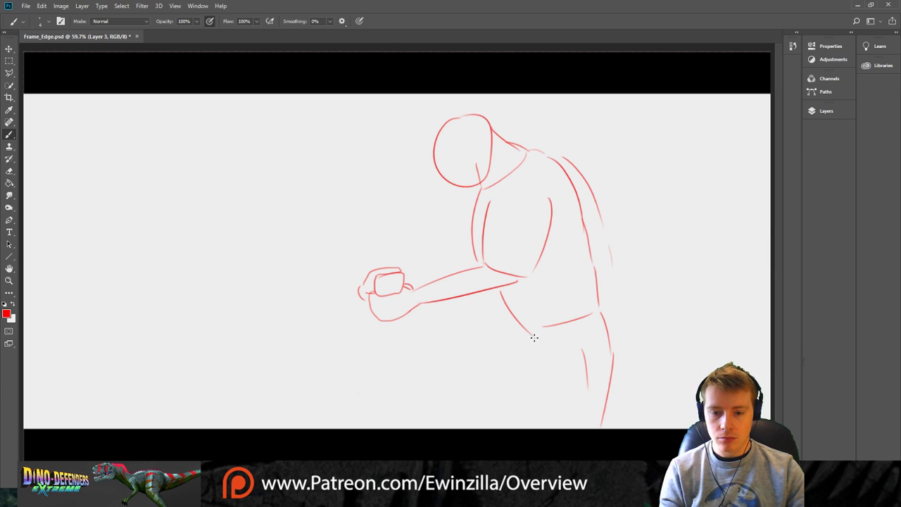
pyautogui.moveTo(534, 339); pyautogui.dragTo(541, 426)
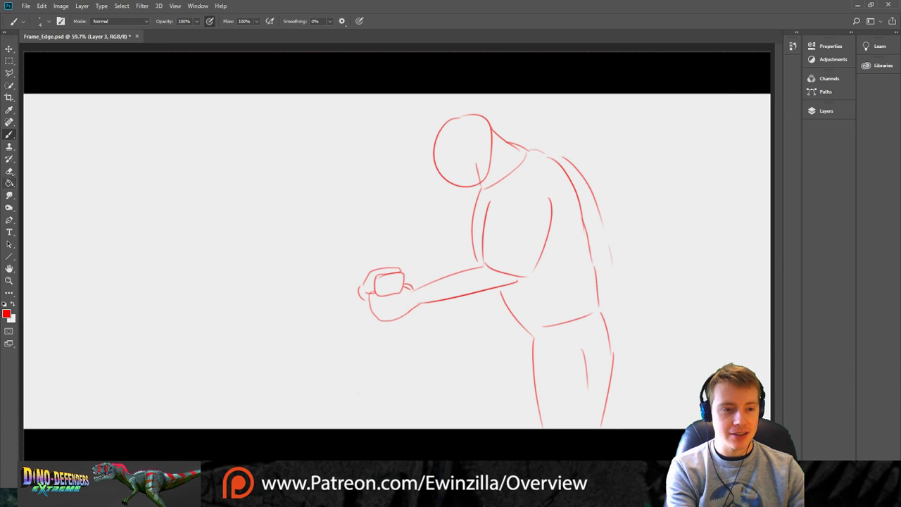
# Erase the nape line, the neck stroke inside the head, the outer back line and the lower part of the rear leg line.
pyautogui.click(10, 173)
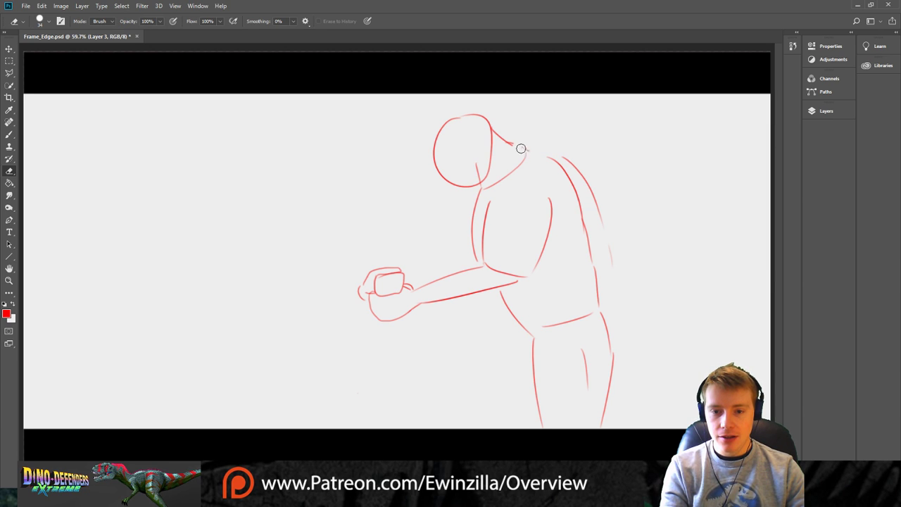
pyautogui.moveTo(528, 147)
pyautogui.mouseDown()
pyautogui.moveTo(512, 148)
pyautogui.moveTo(499, 131)
pyautogui.moveTo(507, 124)
pyautogui.mouseUp()
pyautogui.moveTo(478, 153); pyautogui.dragTo(477, 177)
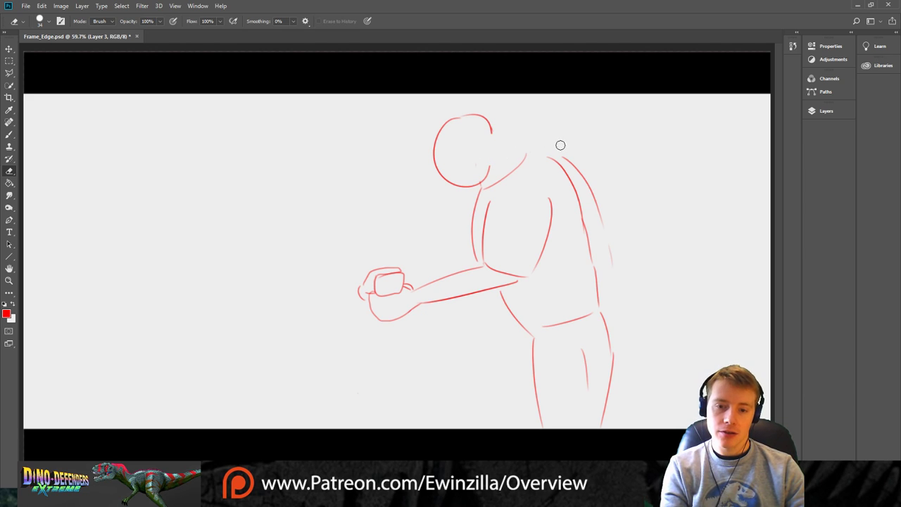
pyautogui.moveTo(561, 156)
pyautogui.mouseDown()
pyautogui.moveTo(605, 224)
pyautogui.moveTo(617, 353)
pyautogui.moveTo(602, 412)
pyautogui.mouseUp()
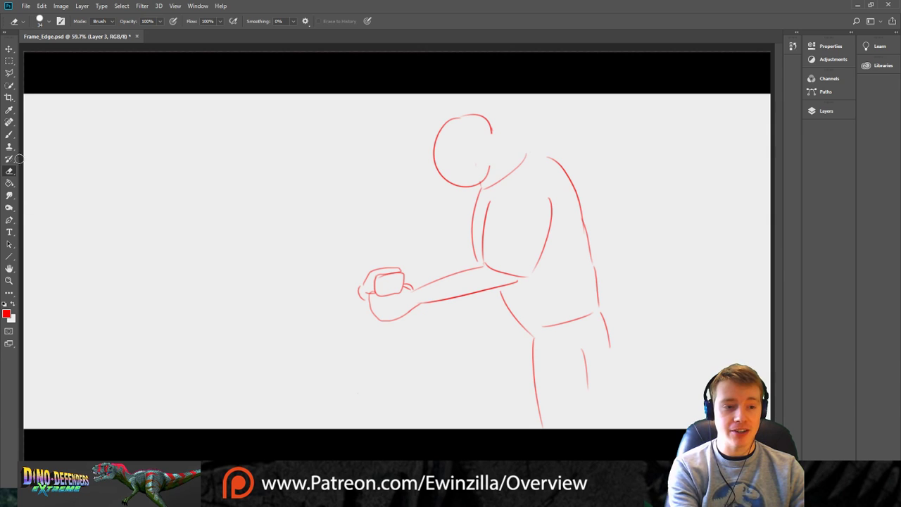
# Extend the inner leg line and redraw the lower rear leg line straight down to the black bar with the brush.
pyautogui.click(9, 134)
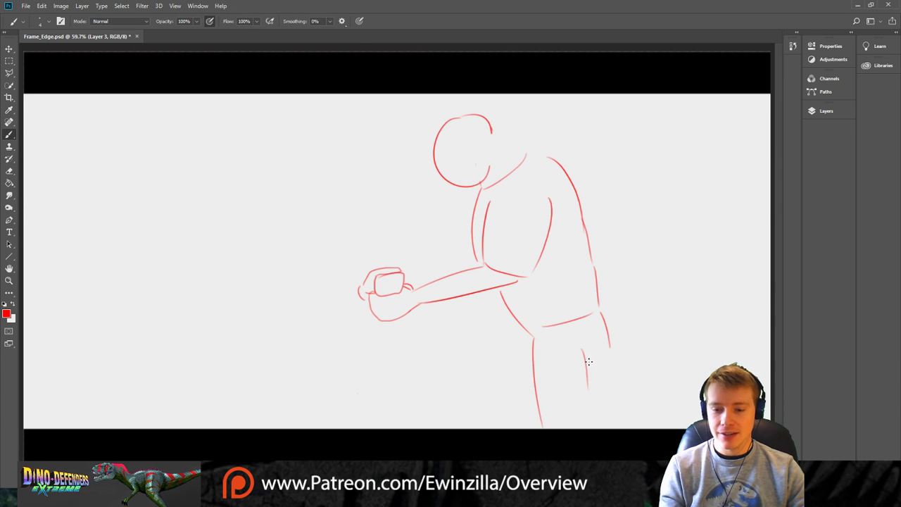
pyautogui.moveTo(586, 375); pyautogui.dragTo(594, 426)
pyautogui.moveTo(611, 345); pyautogui.dragTo(610, 417)
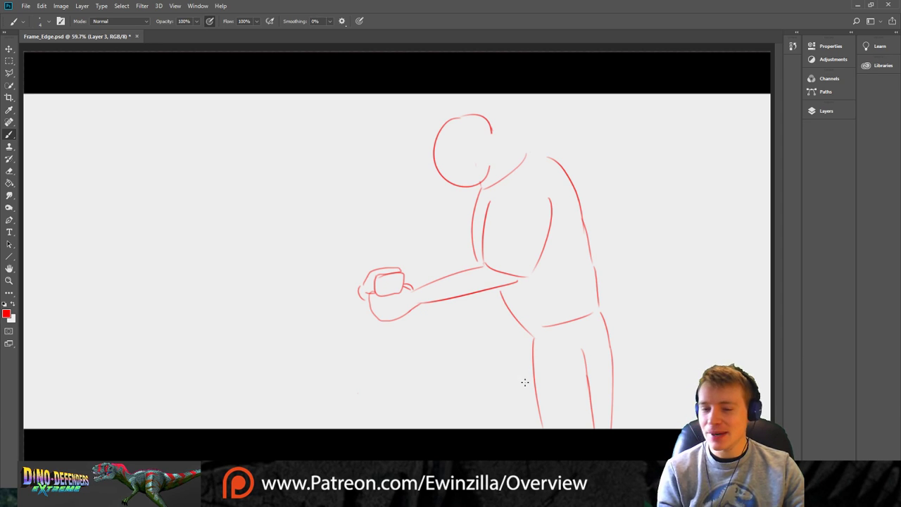
pyautogui.moveTo(534, 340); pyautogui.dragTo(538, 427)
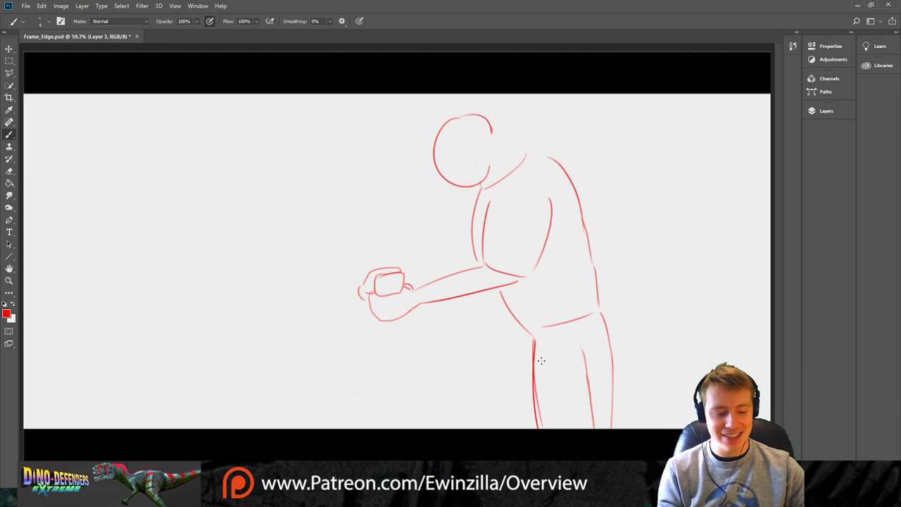
pyautogui.hotkey('ctrl', 'z')
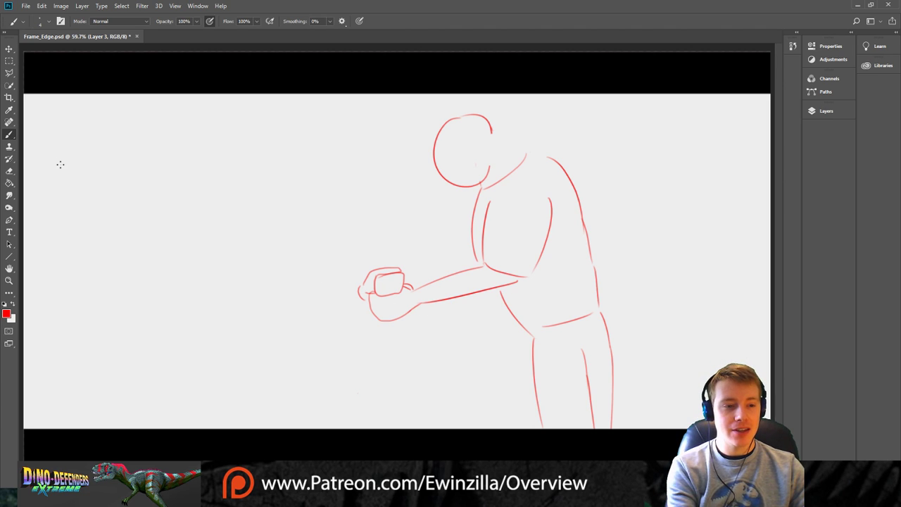
# Erase the front and inner leg lines, then redraw the front thigh line angled forward from the belly to the black bar.
pyautogui.press('e')
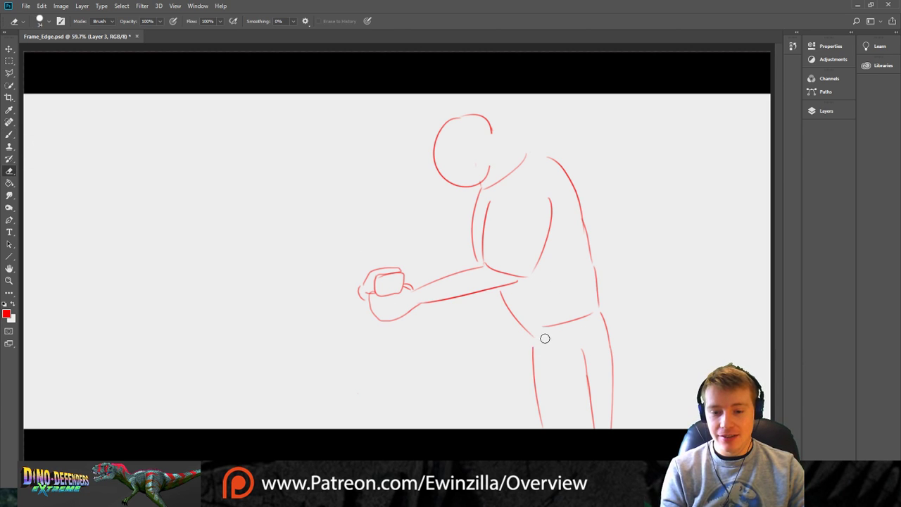
pyautogui.moveTo(545, 339)
pyautogui.mouseDown()
pyautogui.moveTo(533, 372)
pyautogui.moveTo(539, 399)
pyautogui.mouseUp()
pyautogui.moveTo(578, 364); pyautogui.dragTo(592, 418)
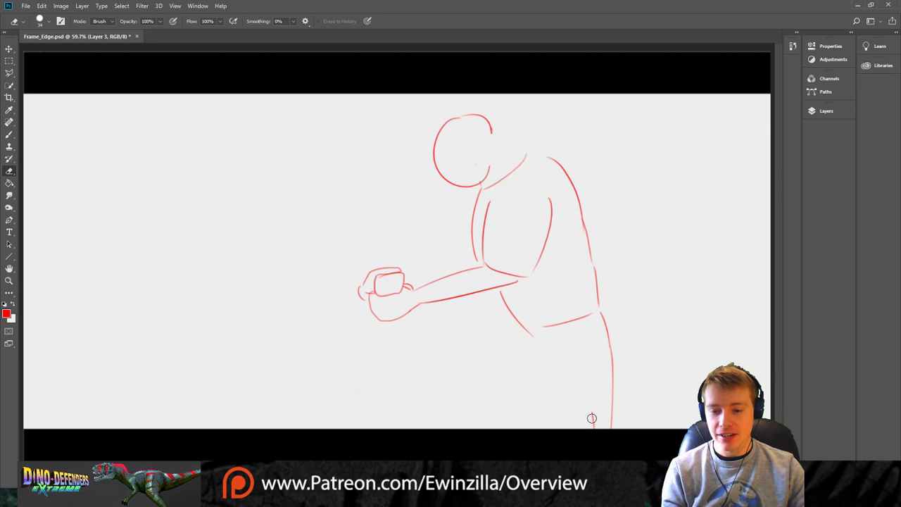
pyautogui.click(9, 135)
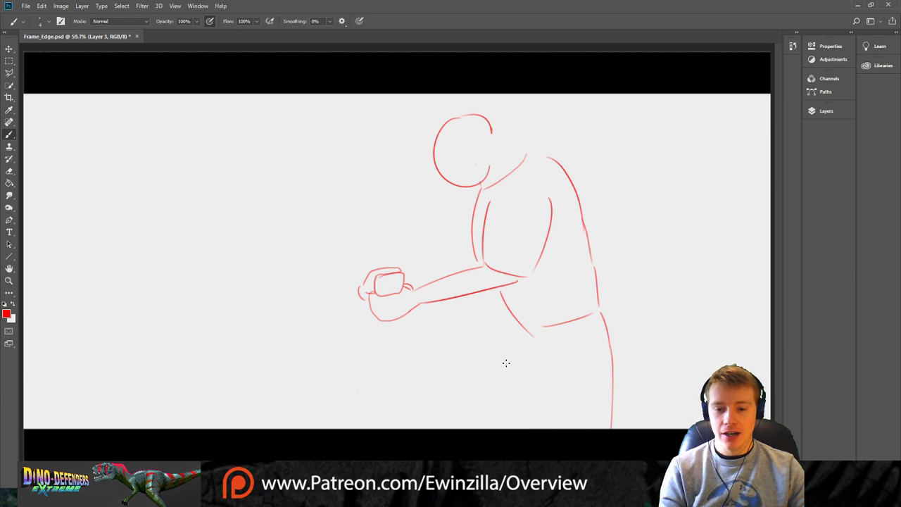
pyautogui.moveTo(528, 336); pyautogui.dragTo(518, 427)
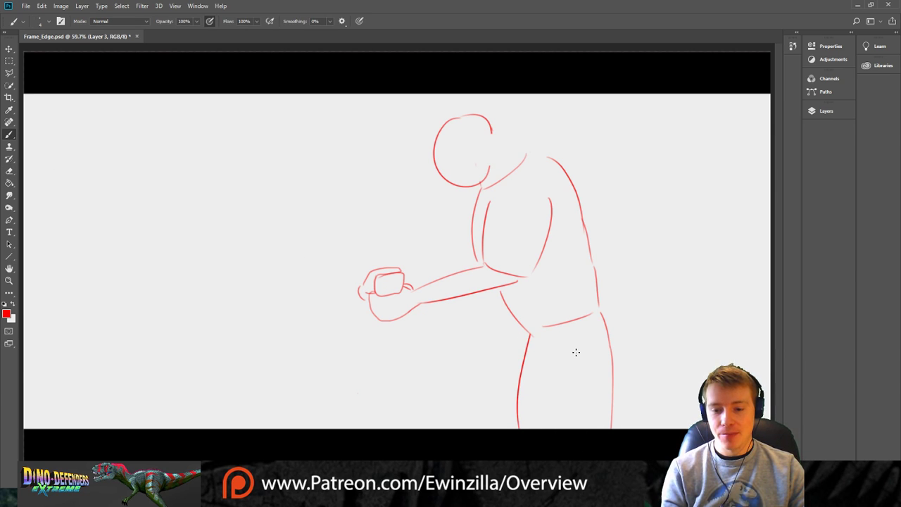
# Add the leaning figure's missing strokes: the inner leg lines, the nape-to-shoulder line and a small ear inside the head.
pyautogui.moveTo(576, 352); pyautogui.dragTo(553, 449)
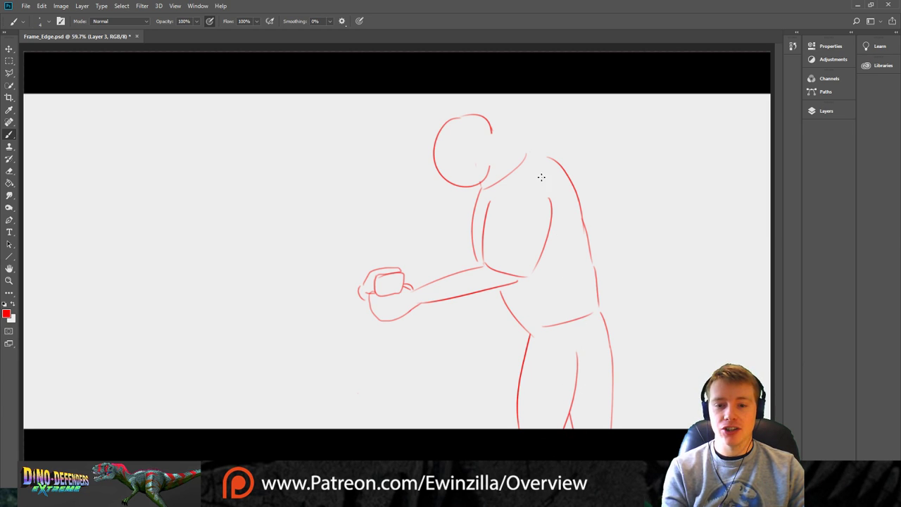
pyautogui.moveTo(496, 130); pyautogui.dragTo(526, 155)
pyautogui.moveTo(484, 132)
pyautogui.mouseDown()
pyautogui.moveTo(489, 125)
pyautogui.moveTo(496, 145)
pyautogui.mouseUp()
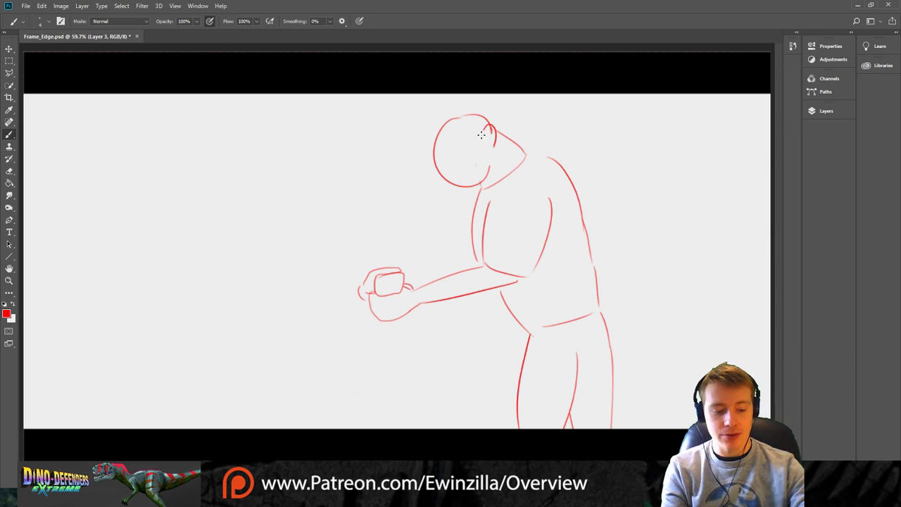
pyautogui.hotkey('ctrl', 'z')
pyautogui.moveTo(472, 137)
pyautogui.mouseDown()
pyautogui.moveTo(480, 163)
pyautogui.moveTo(483, 149)
pyautogui.moveTo(478, 158)
pyautogui.moveTo(562, 162)
pyautogui.mouseUp()
pyautogui.hotkey('ctrl', 'z')
pyautogui.hotkey('ctrl', 'z')
# Redraw the rear upper-arm line slightly closer to the chest and erase the old line behind it.
pyautogui.moveTo(549, 198); pyautogui.dragTo(533, 273)
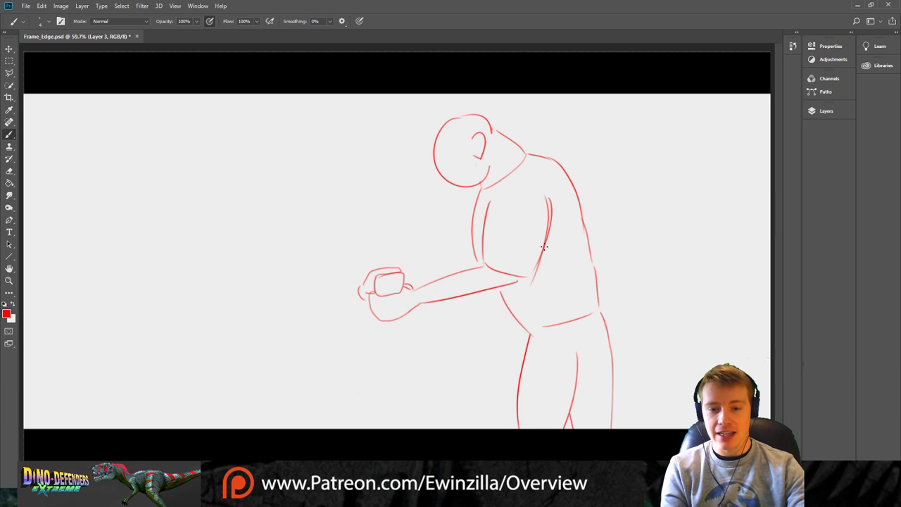
pyautogui.hotkey('ctrl', 'z')
pyautogui.moveTo(548, 198); pyautogui.dragTo(533, 273)
pyautogui.hotkey('ctrl', 'z')
pyautogui.moveTo(543, 202); pyautogui.dragTo(530, 273)
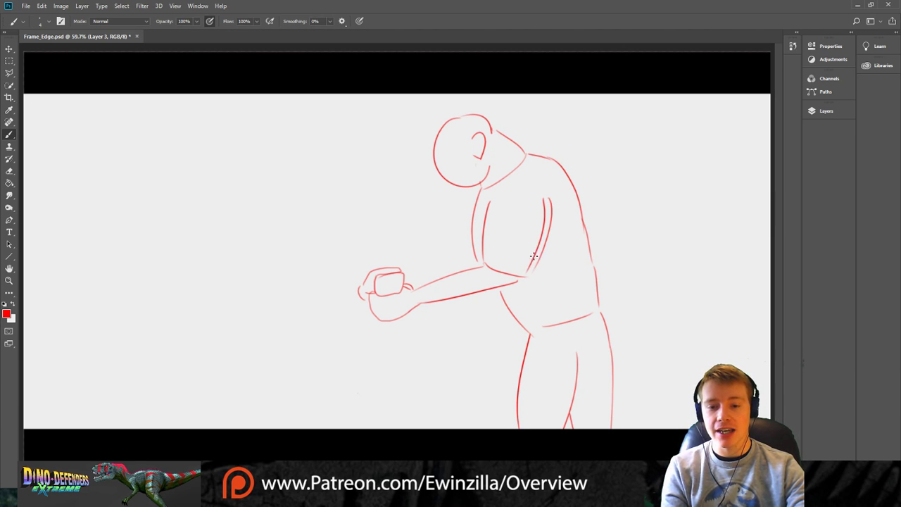
pyautogui.hotkey('ctrl', 'z')
pyautogui.moveTo(543, 199); pyautogui.dragTo(531, 275)
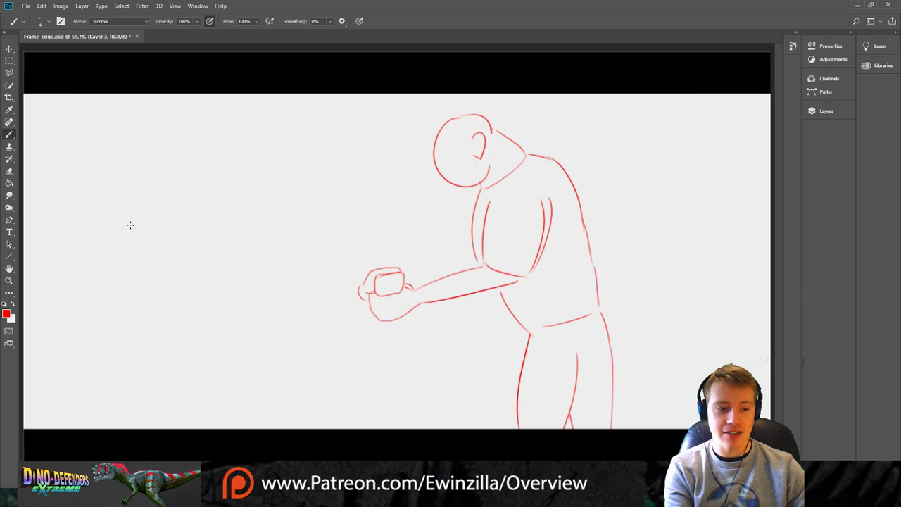
pyautogui.click(10, 171)
pyautogui.moveTo(552, 198); pyautogui.dragTo(542, 265)
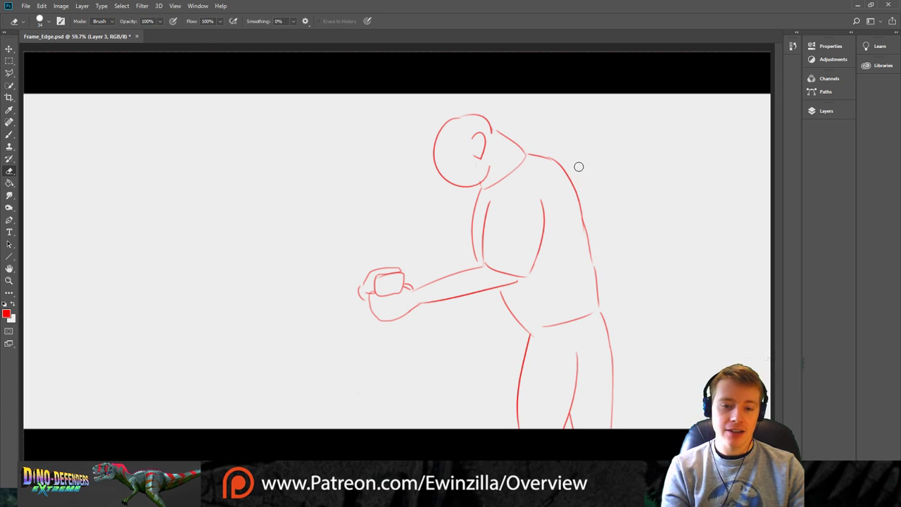
# Brush a finger curve between the held object and the wrist, and draw a peaked cap on the head.
pyautogui.press('b')
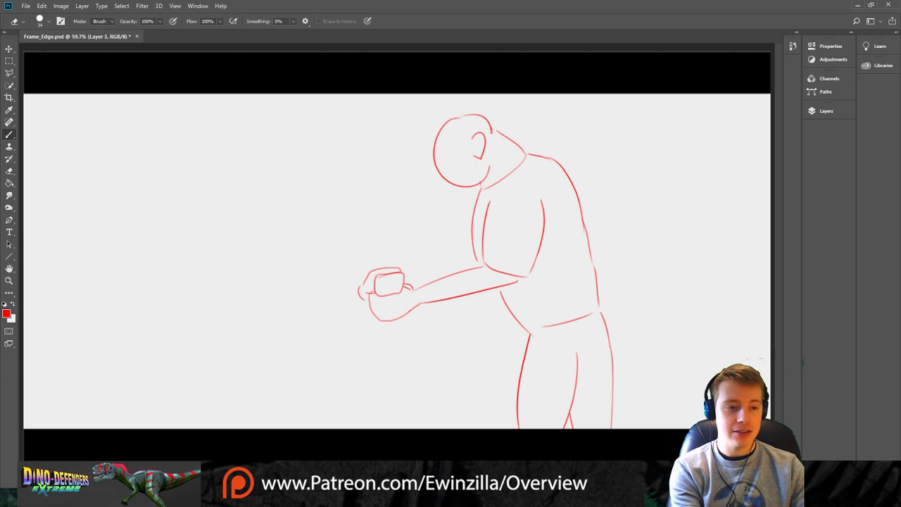
pyautogui.moveTo(418, 281)
pyautogui.mouseDown()
pyautogui.moveTo(431, 301)
pyautogui.moveTo(440, 291)
pyautogui.moveTo(434, 275)
pyautogui.moveTo(415, 285)
pyautogui.mouseUp()
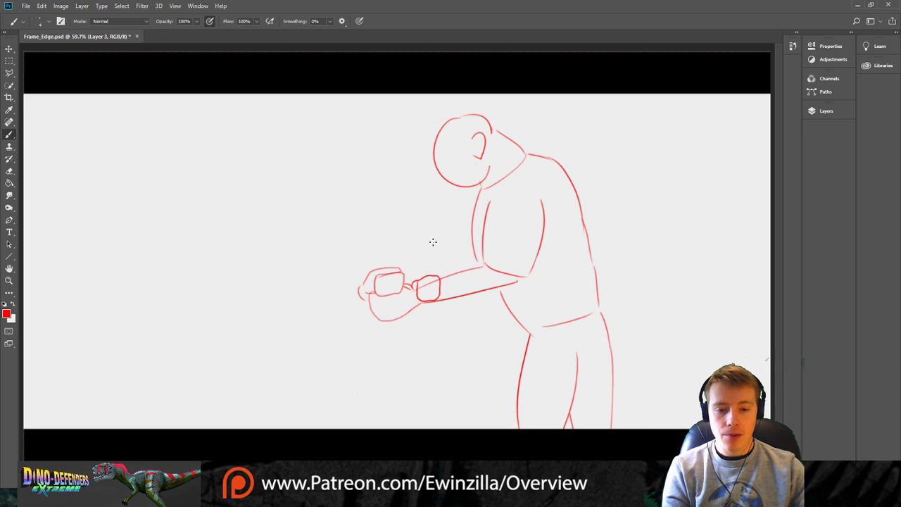
pyautogui.hotkey('ctrl', 'z')
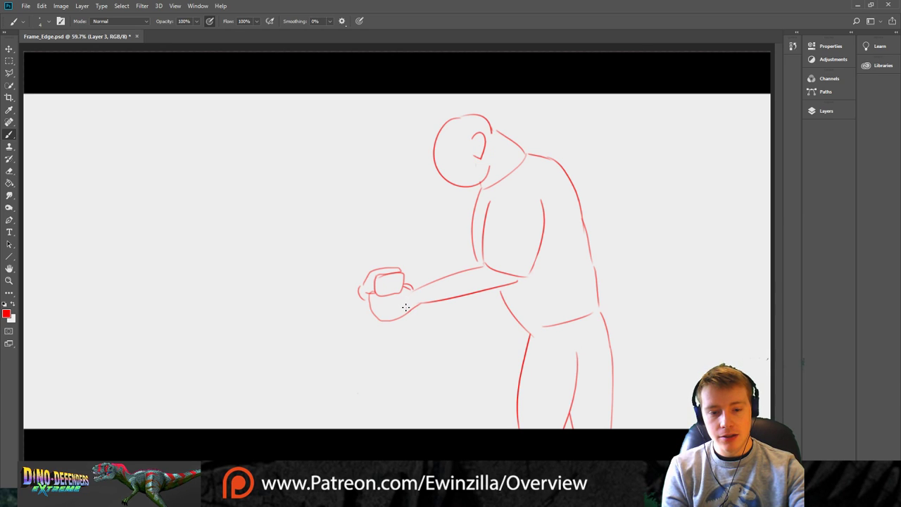
pyautogui.moveTo(405, 276); pyautogui.dragTo(415, 290)
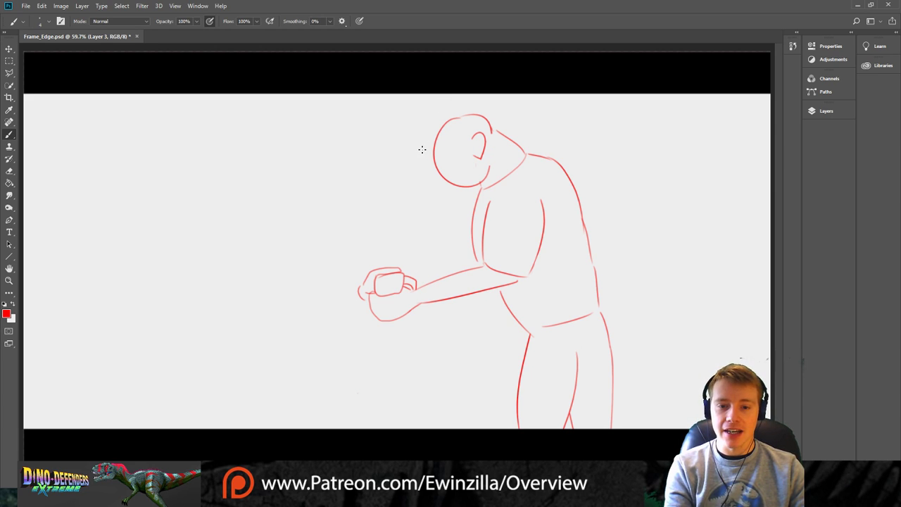
pyautogui.moveTo(422, 149)
pyautogui.mouseDown()
pyautogui.moveTo(487, 117)
pyautogui.moveTo(424, 146)
pyautogui.moveTo(467, 109)
pyautogui.moveTo(481, 109)
pyautogui.moveTo(472, 111)
pyautogui.moveTo(491, 131)
pyautogui.mouseUp()
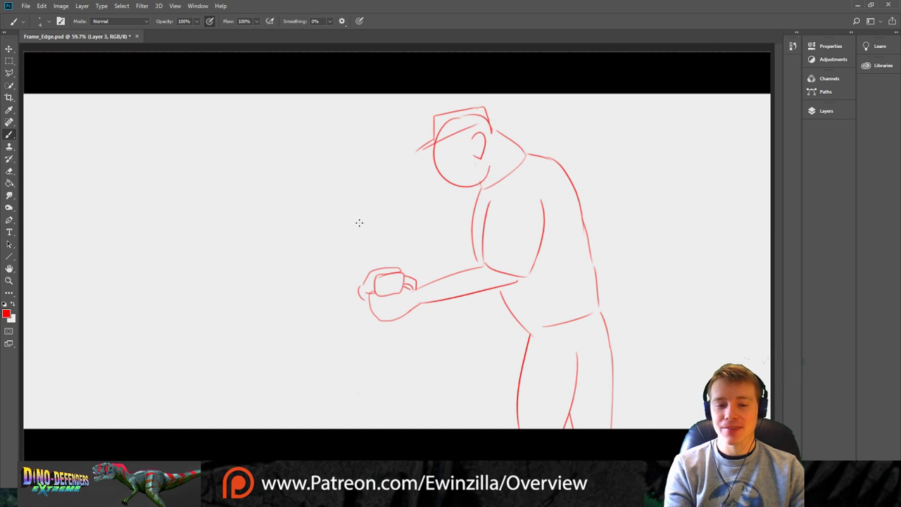
# Sketch a second figure's arms facing the leaning one, with the near forearm reaching to the held object.
pyautogui.moveTo(359, 284)
pyautogui.mouseDown()
pyautogui.moveTo(293, 267)
pyautogui.moveTo(359, 298)
pyautogui.mouseUp()
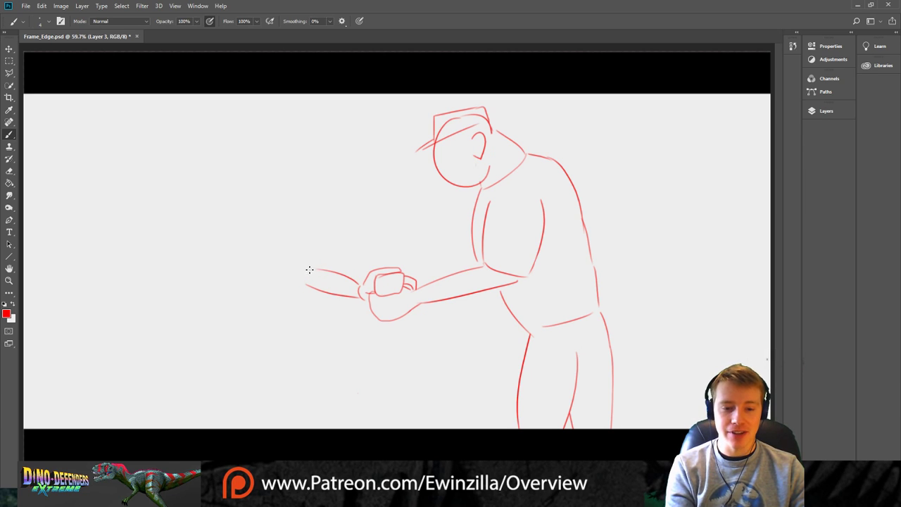
pyautogui.moveTo(315, 268)
pyautogui.mouseDown()
pyautogui.moveTo(299, 282)
pyautogui.moveTo(318, 267)
pyautogui.moveTo(317, 221)
pyautogui.moveTo(289, 280)
pyautogui.mouseUp()
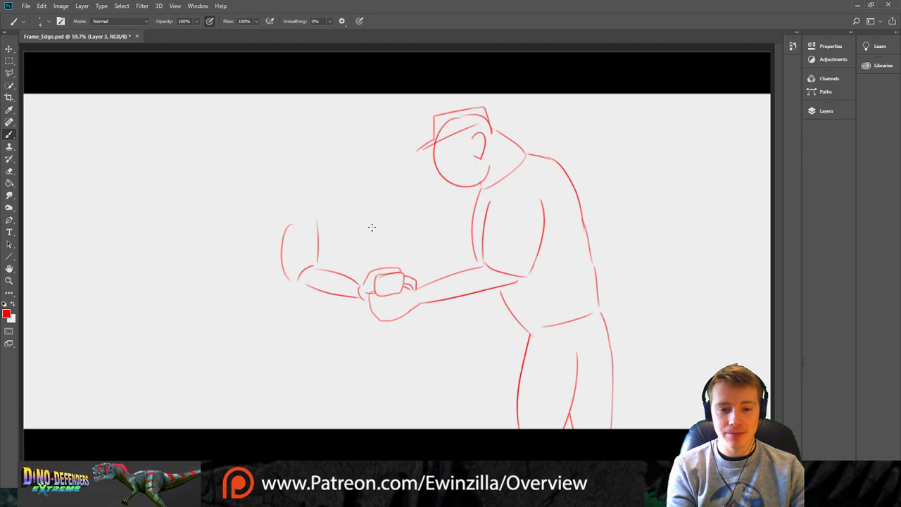
pyautogui.moveTo(366, 221); pyautogui.dragTo(384, 262)
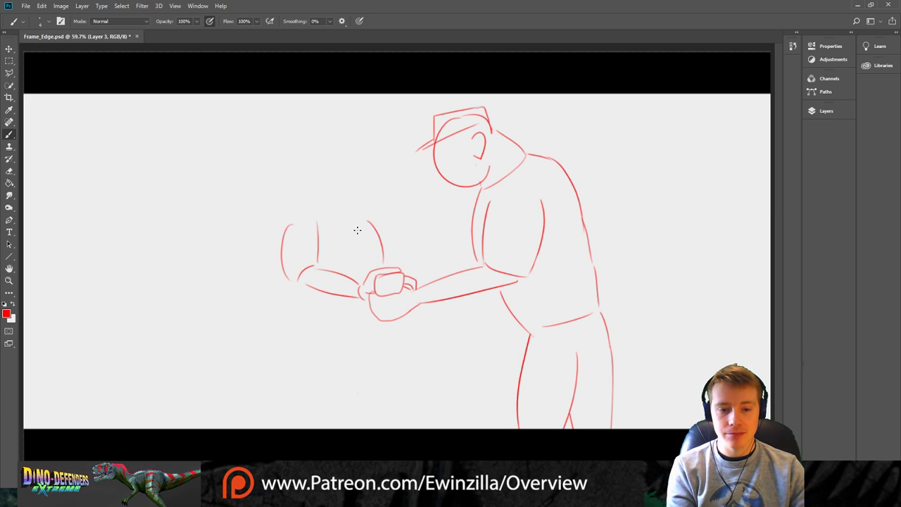
pyautogui.moveTo(357, 230); pyautogui.dragTo(372, 270)
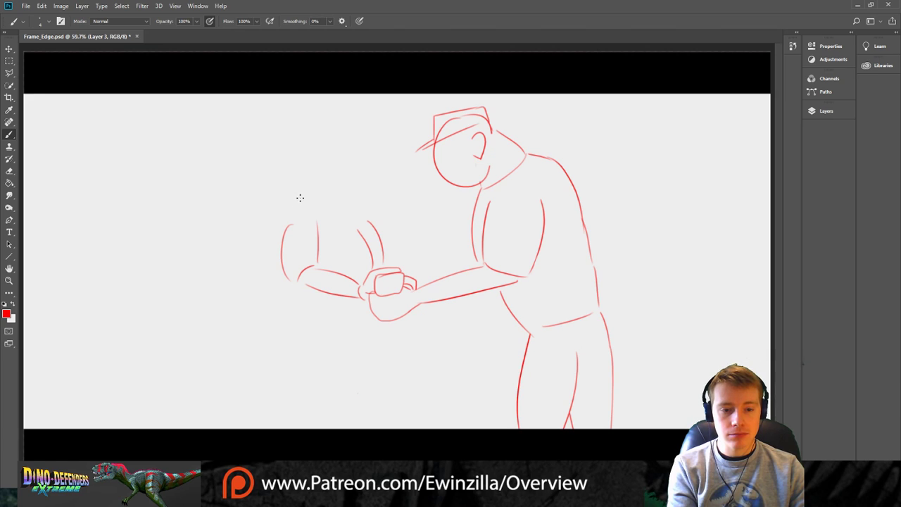
# Draw the second figure's shoulder and back line, and an open jacket with two rounded front flaps below the arms.
pyautogui.moveTo(301, 197); pyautogui.dragTo(277, 242)
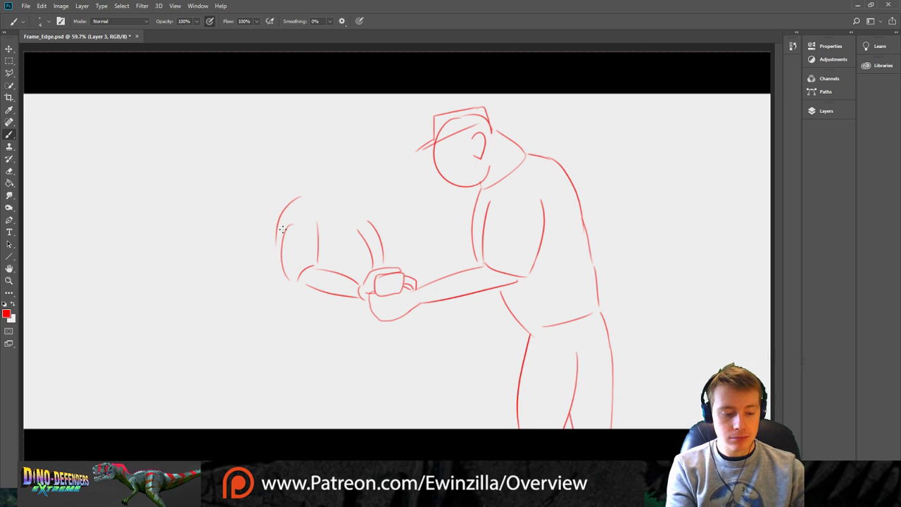
pyautogui.hotkey('ctrl', 'z')
pyautogui.moveTo(293, 205)
pyautogui.mouseDown()
pyautogui.moveTo(272, 265)
pyautogui.moveTo(287, 345)
pyautogui.mouseUp()
pyautogui.moveTo(343, 301)
pyautogui.mouseDown()
pyautogui.moveTo(303, 373)
pyautogui.moveTo(296, 372)
pyautogui.moveTo(365, 372)
pyautogui.mouseUp()
pyautogui.moveTo(388, 326); pyautogui.dragTo(376, 374)
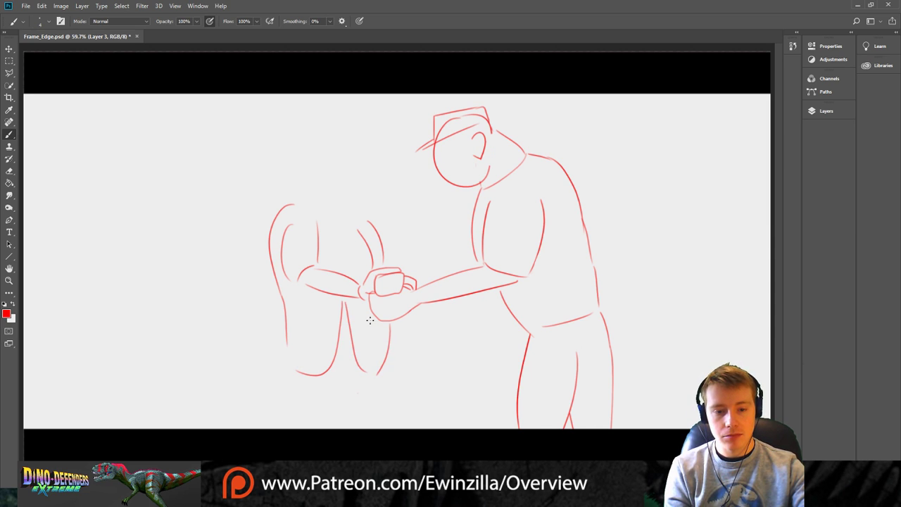
pyautogui.hotkey('ctrl', 'z')
pyautogui.moveTo(383, 318); pyautogui.dragTo(354, 421)
pyautogui.hotkey('ctrl', 'z')
pyautogui.moveTo(367, 366); pyautogui.dragTo(379, 427)
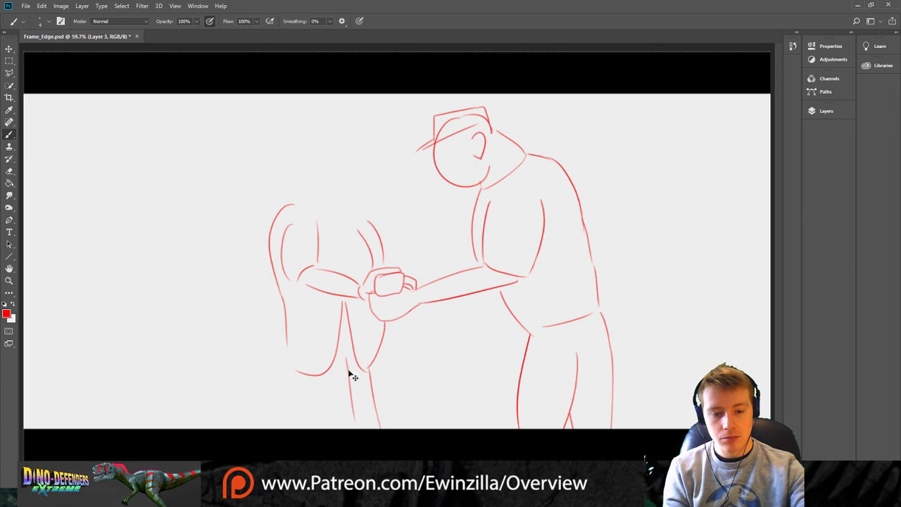
pyautogui.hotkey('ctrl', 'z')
pyautogui.moveTo(371, 369); pyautogui.dragTo(375, 428)
pyautogui.hotkey('ctrl', 'z')
pyautogui.moveTo(346, 360); pyautogui.dragTo(348, 427)
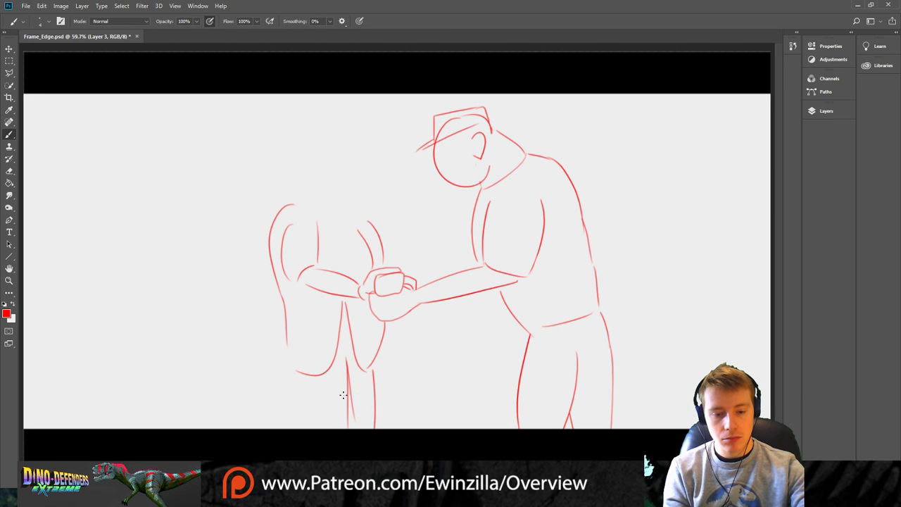
pyautogui.moveTo(307, 377); pyautogui.dragTo(315, 421)
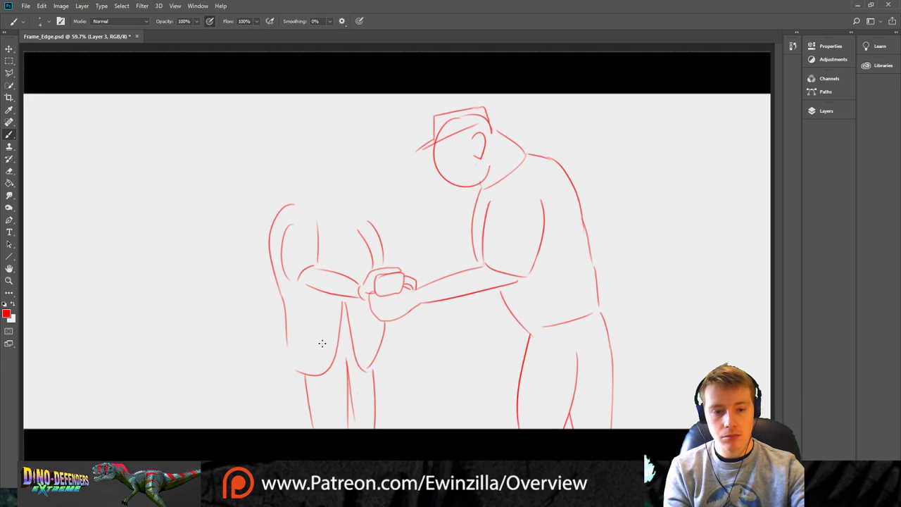
pyautogui.hotkey('ctrl', 'z')
pyautogui.hotkey('ctrl', 'z')
pyautogui.hotkey('ctrl', 'z')
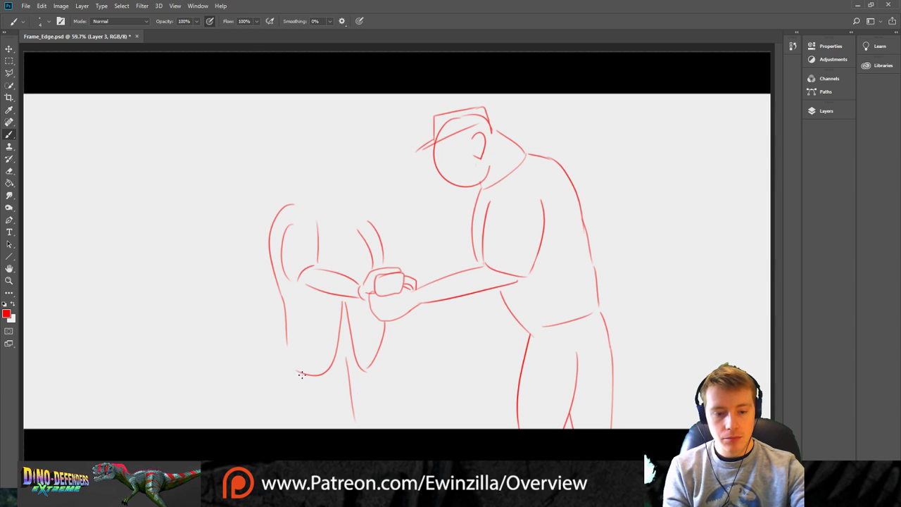
pyautogui.hotkey('ctrl', 'z')
# Draw the second figure's legs from the jacket hem to the lower black bar, with small belt lines between the flaps.
pyautogui.moveTo(298, 371); pyautogui.dragTo(303, 429)
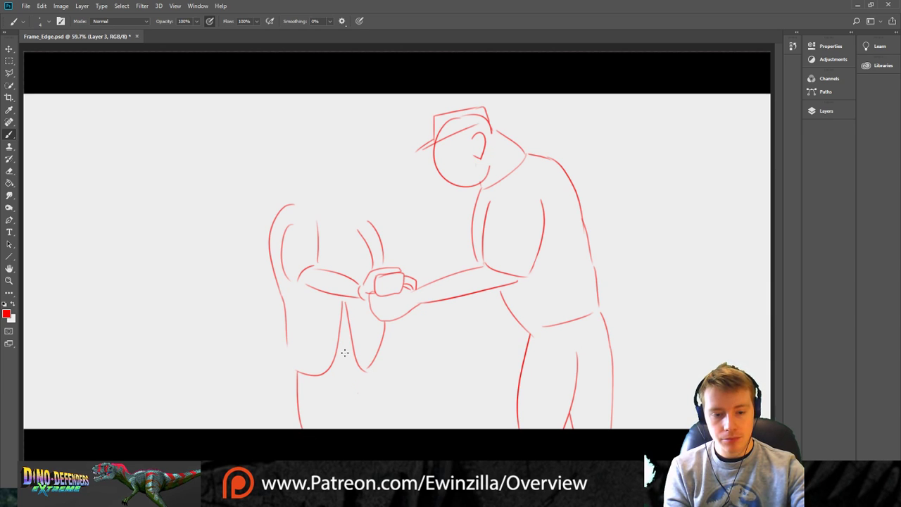
pyautogui.moveTo(345, 321); pyautogui.dragTo(341, 427)
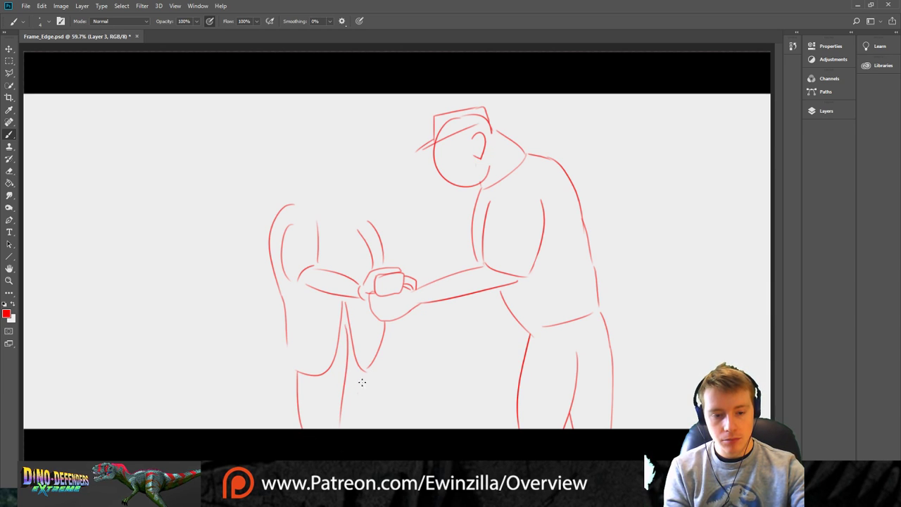
pyautogui.moveTo(348, 380); pyautogui.dragTo(357, 436)
pyautogui.hotkey('ctrl', 'z')
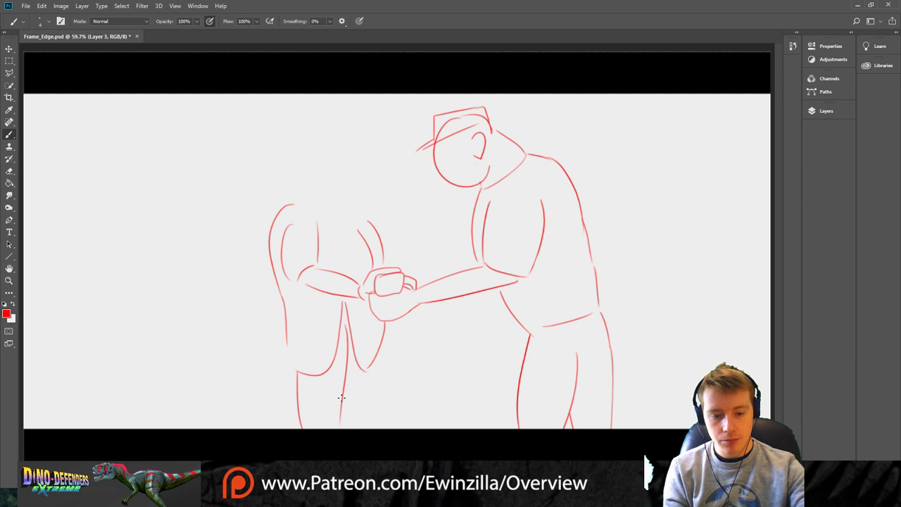
pyautogui.moveTo(342, 398); pyautogui.dragTo(350, 443)
pyautogui.moveTo(379, 352); pyautogui.dragTo(376, 440)
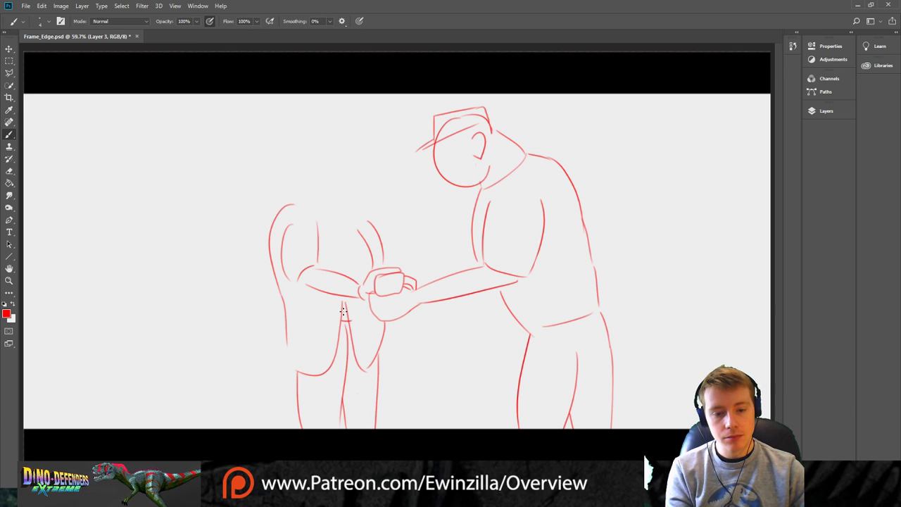
pyautogui.click(10, 195)
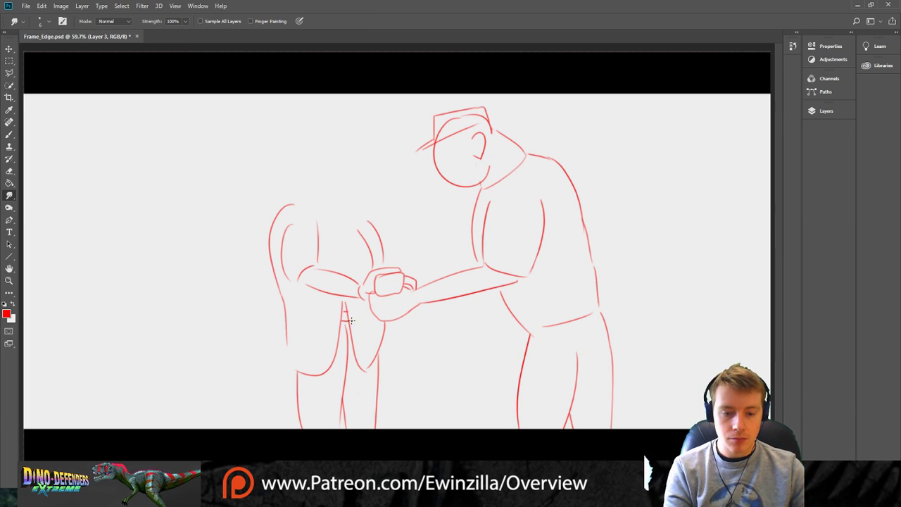
pyautogui.press('b')
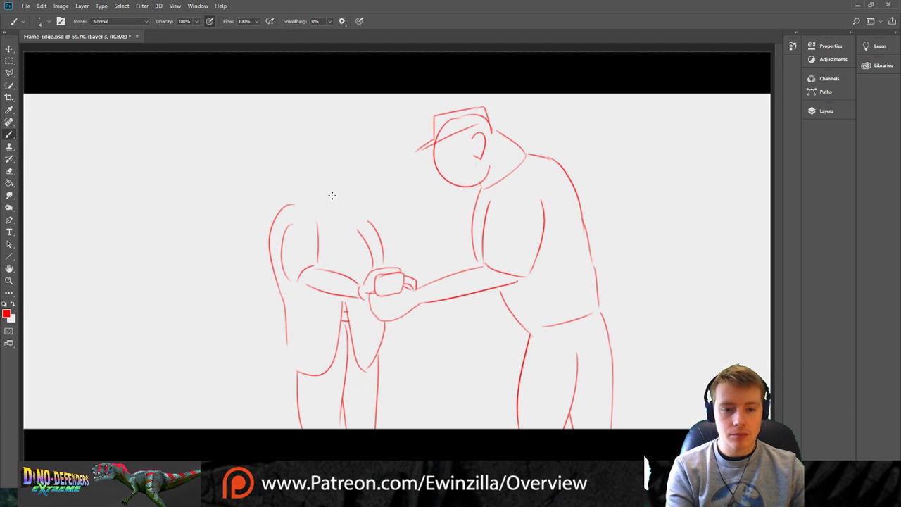
# Draw an oval head for the second figure between its shoulders, overlapping the tops of the arm lines.
pyautogui.moveTo(331, 151)
pyautogui.mouseDown()
pyautogui.moveTo(354, 156)
pyautogui.moveTo(331, 241)
pyautogui.moveTo(342, 162)
pyautogui.moveTo(336, 243)
pyautogui.moveTo(314, 180)
pyautogui.moveTo(359, 182)
pyautogui.moveTo(343, 174)
pyautogui.mouseUp()
pyautogui.hotkey('ctrl', 'z')
pyautogui.hotkey('ctrl', 'z')
pyautogui.hotkey('ctrl', 'z')
pyautogui.hotkey('ctrl', 'z')
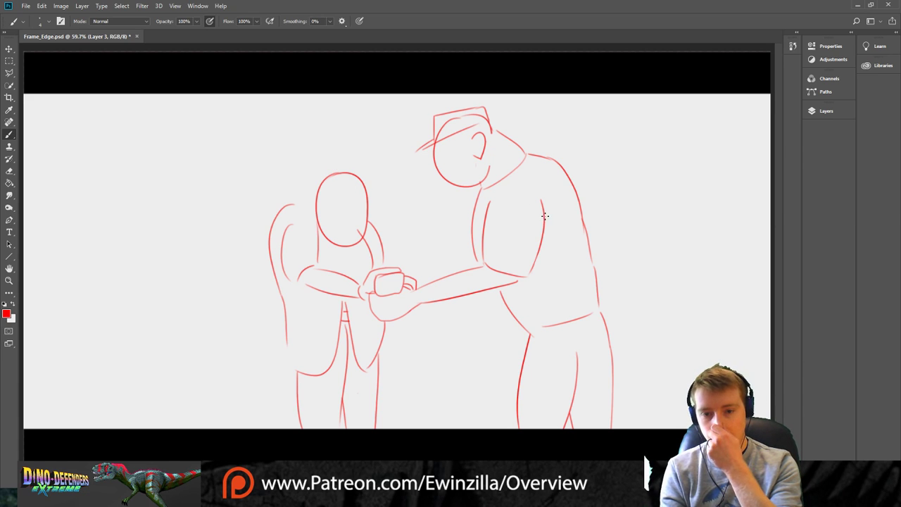
# Sketch the leaning figure's far arm with a line under the near forearm and an upper-arm curve ahead of the chest.
pyautogui.moveTo(419, 282); pyautogui.dragTo(472, 254)
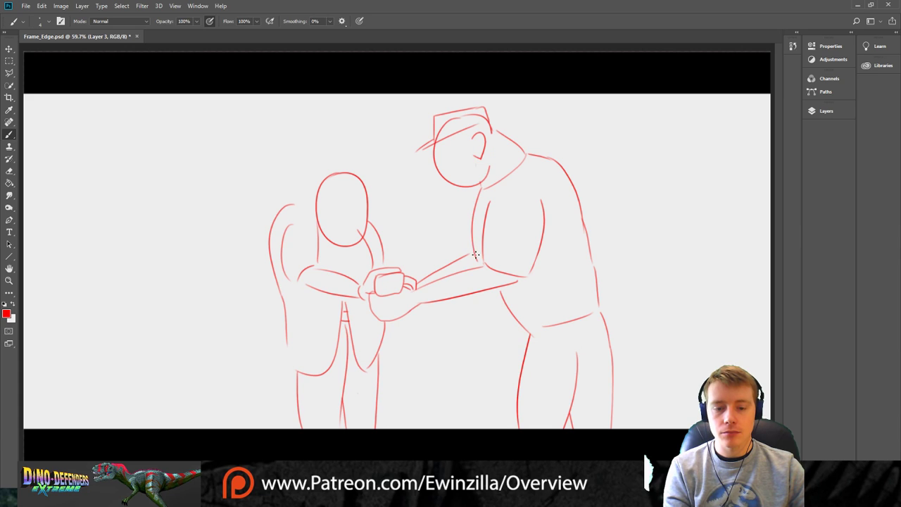
pyautogui.hotkey('ctrl', 'z')
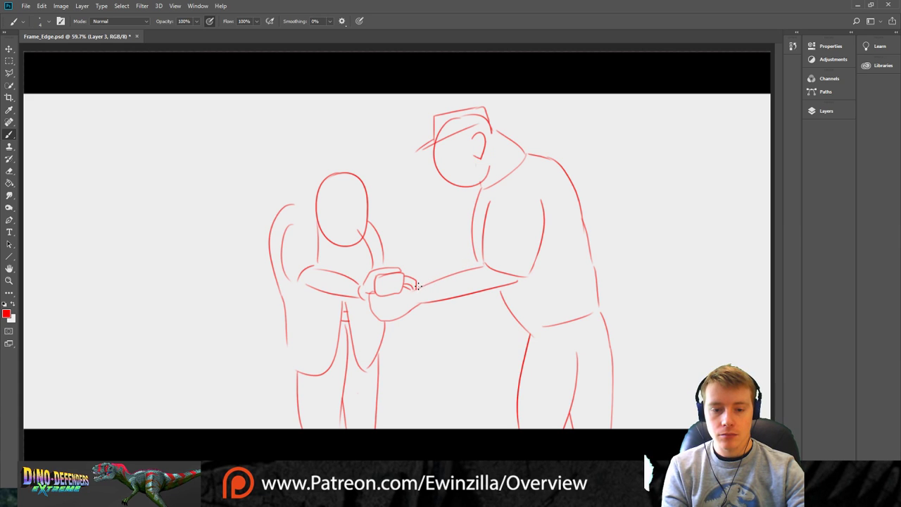
pyautogui.moveTo(412, 282)
pyautogui.mouseDown()
pyautogui.moveTo(460, 286)
pyautogui.moveTo(458, 301)
pyautogui.moveTo(427, 301)
pyautogui.moveTo(490, 296)
pyautogui.mouseUp()
pyautogui.hotkey('ctrl', 'z')
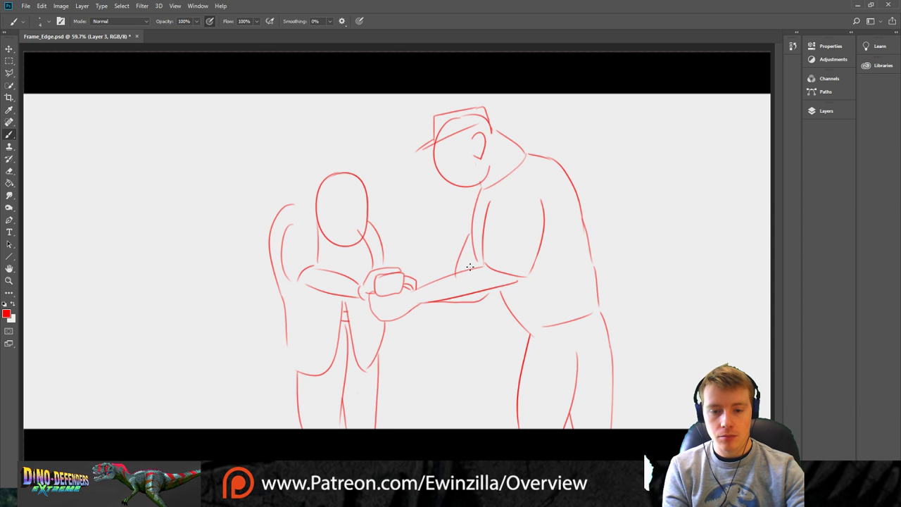
pyautogui.moveTo(472, 216); pyautogui.dragTo(459, 261)
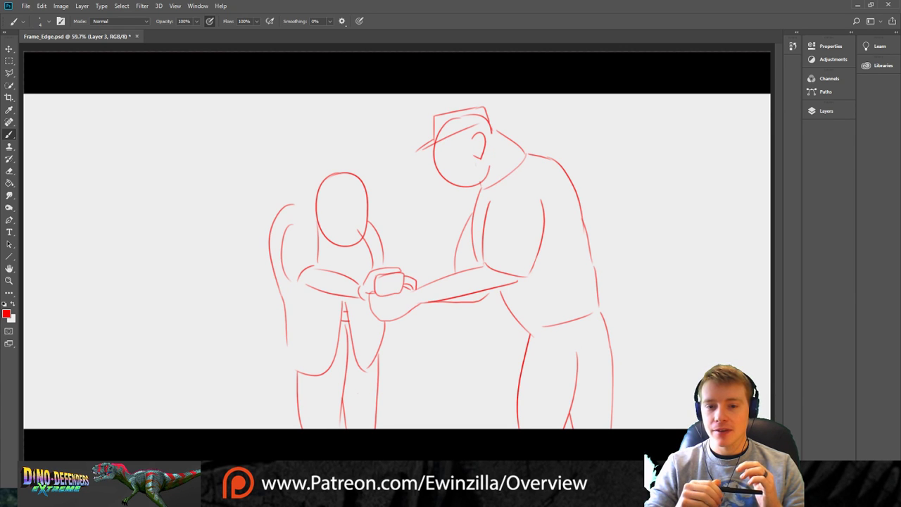
# Bring up Characters_24.psd and zoom in on the moustached man in the green cap and blue shirt.
pyautogui.click(10, 195)
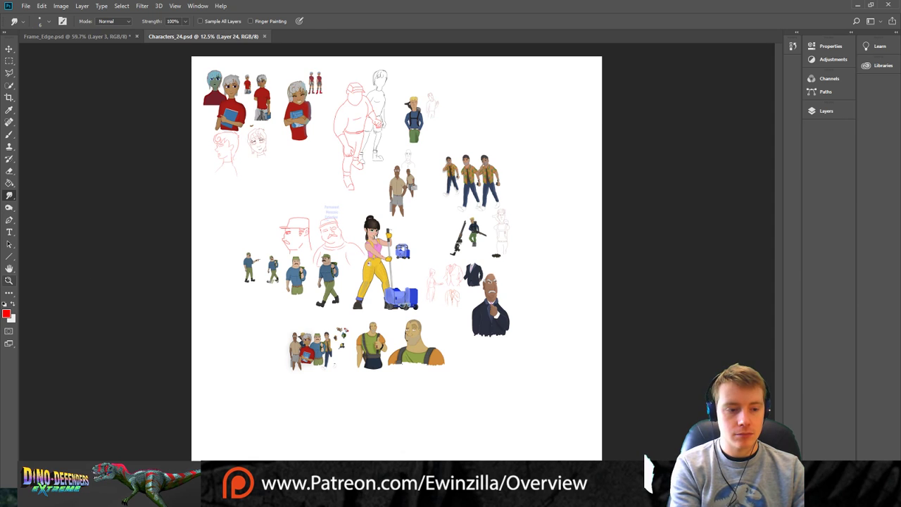
pyautogui.click(10, 280)
pyautogui.click(299, 284)
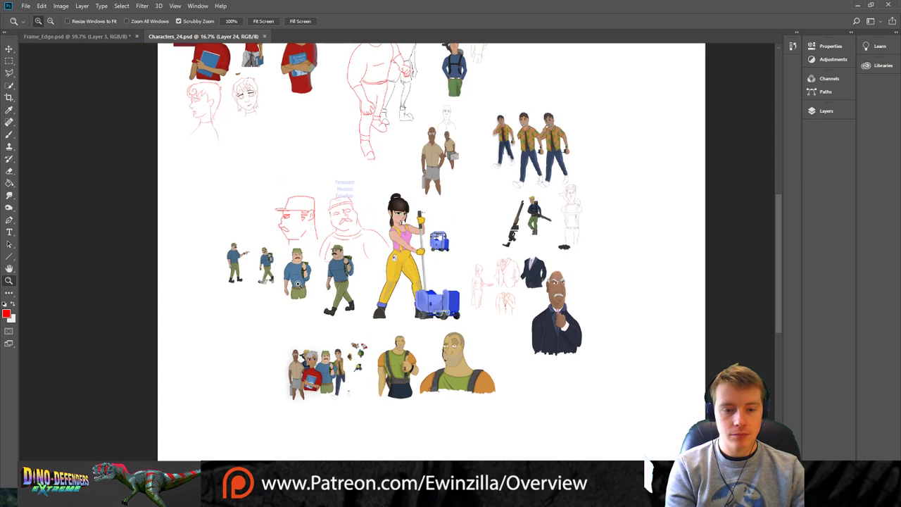
pyautogui.moveTo(299, 284); pyautogui.dragTo(277, 261)
pyautogui.click(276, 262)
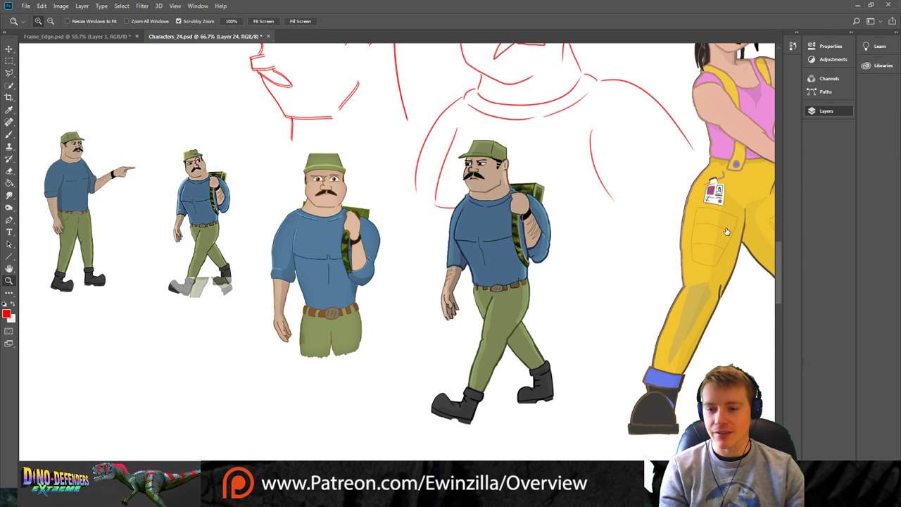
# Find the layer of the walking man with the backpack by toggling layer visibility, and leave it visible and selected.
pyautogui.click(698, 234)
pyautogui.click(699, 234)
pyautogui.click(732, 236)
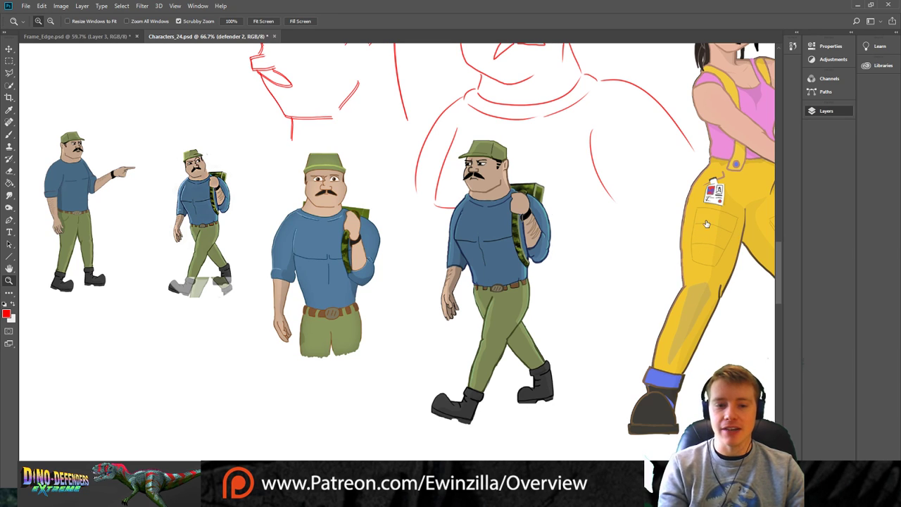
pyautogui.click(698, 255)
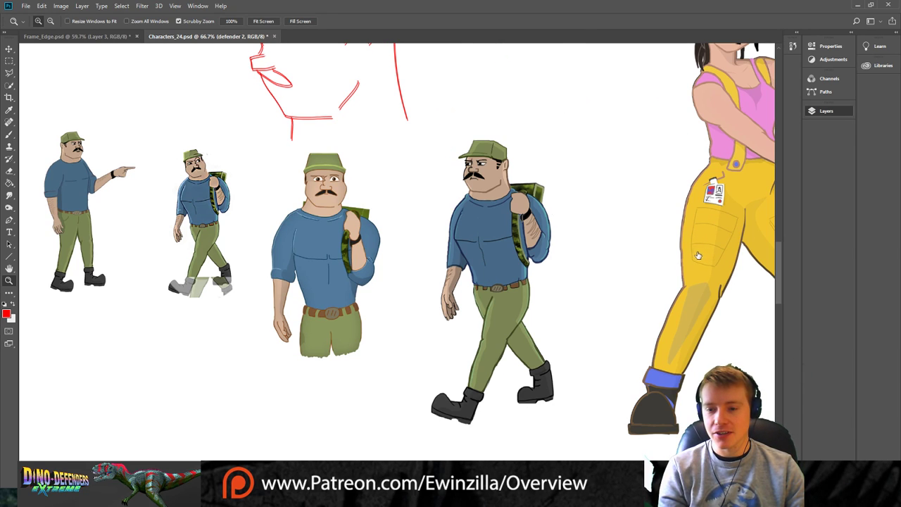
pyautogui.click(698, 255)
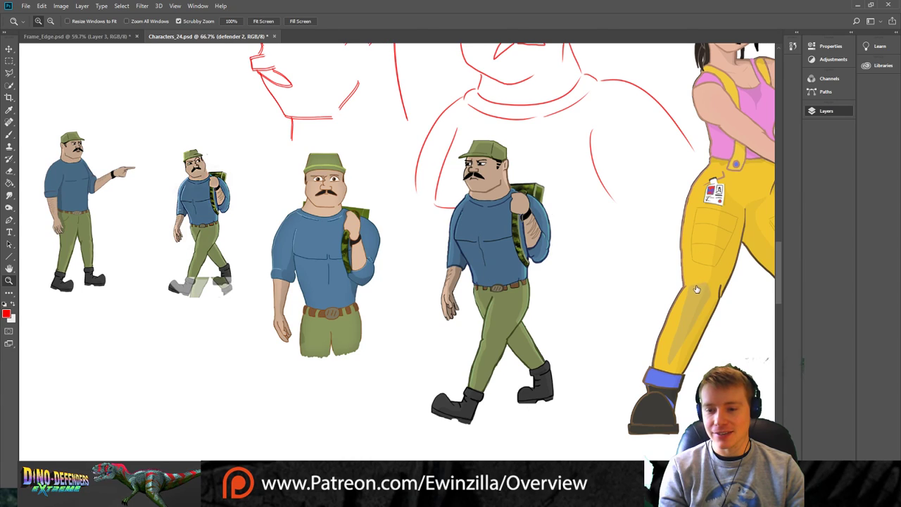
pyautogui.click(698, 224)
pyautogui.click(699, 224)
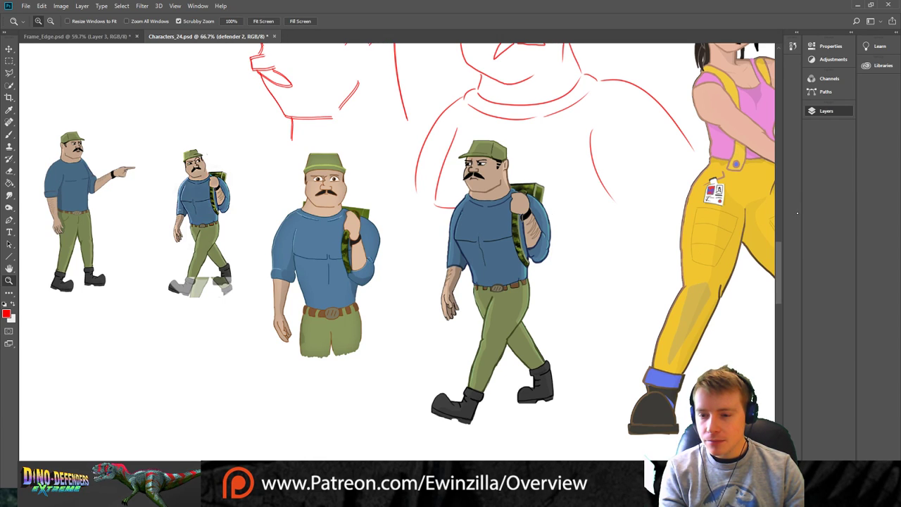
pyautogui.hotkey('ctrl', 'z')
pyautogui.hotkey('ctrl', 'z')
pyautogui.hotkey('ctrl', 'z')
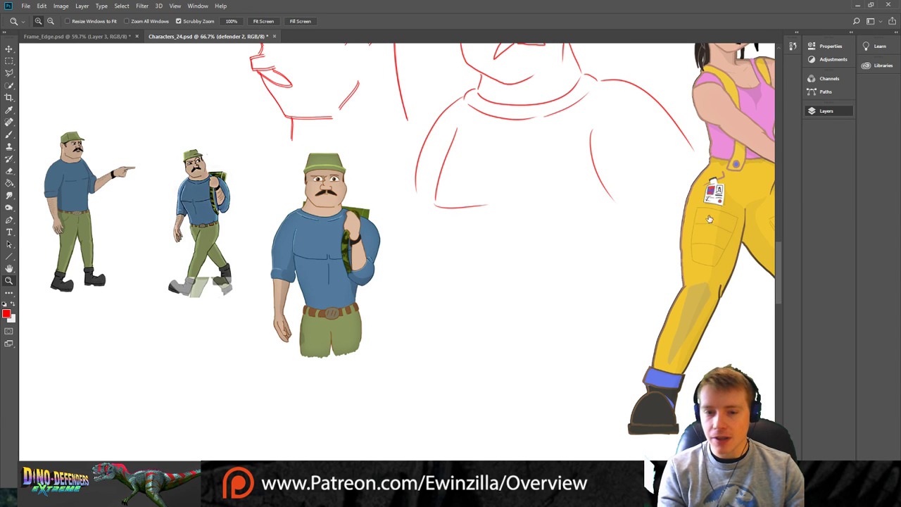
pyautogui.hotkey('ctrl', 'shift', 'z')
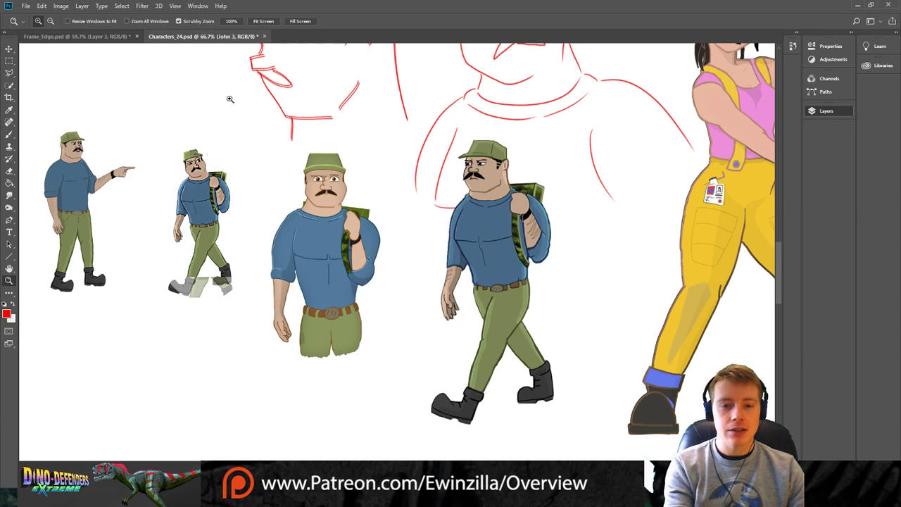
# Copy the backpack man's layer into Frame_Edge.psd and place it beside the leaning figure's back as a reference.
pyautogui.click(9, 49)
pyautogui.moveTo(461, 191)
pyautogui.mouseDown()
pyautogui.moveTo(224, 120)
pyautogui.moveTo(69, 34)
pyautogui.moveTo(78, 40)
pyautogui.mouseUp()
pyautogui.click(82, 36)
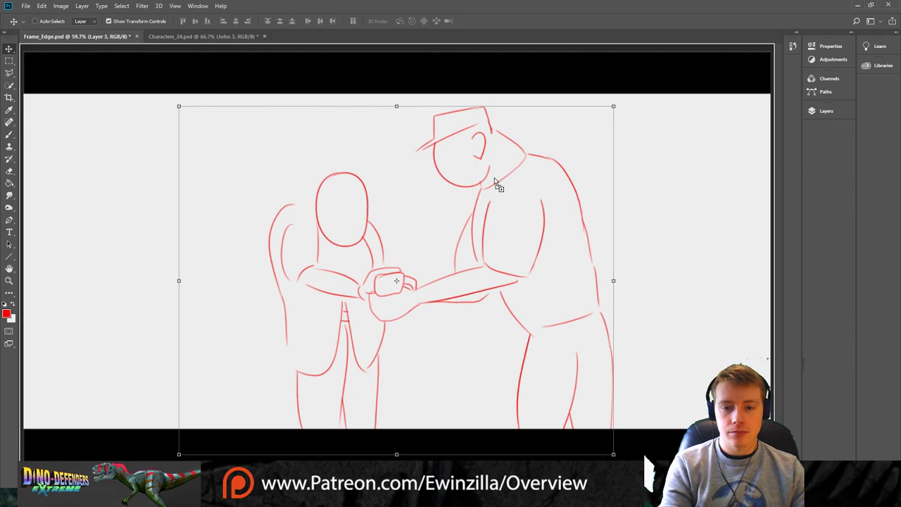
pyautogui.moveTo(495, 181); pyautogui.dragTo(670, 231)
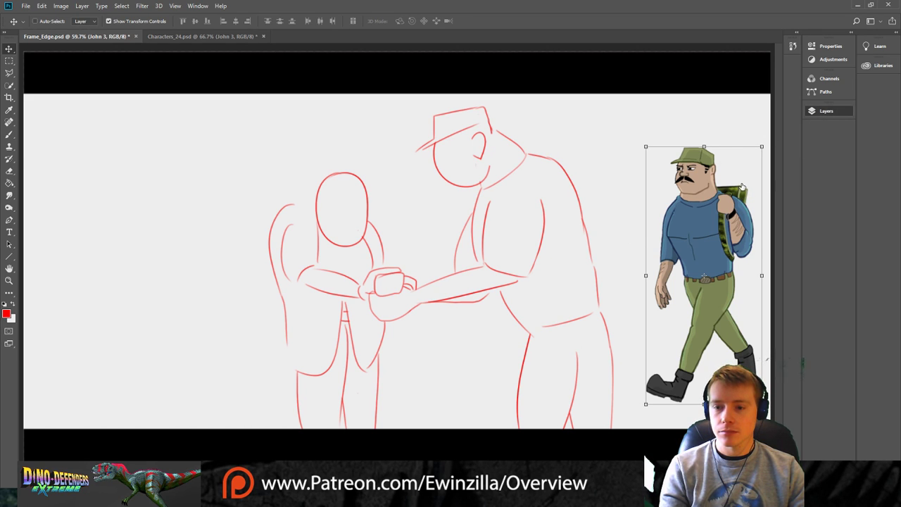
# On Layer 3, brush a wristband, sideburn marks beside the ear and a jagged front face profile onto the capped man.
pyautogui.keyDown('ctrl'); pyautogui.click(274, 224); pyautogui.keyUp('ctrl')
pyautogui.press('b')
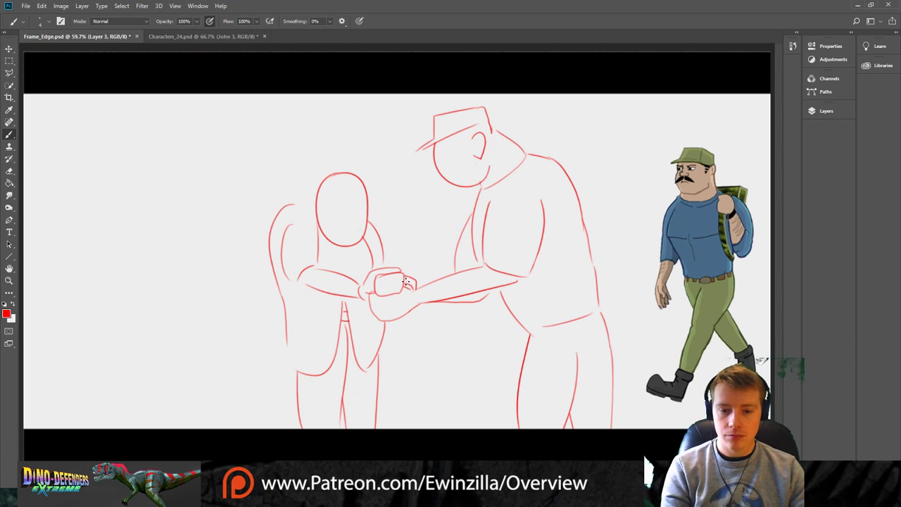
pyautogui.moveTo(416, 290); pyautogui.dragTo(424, 301)
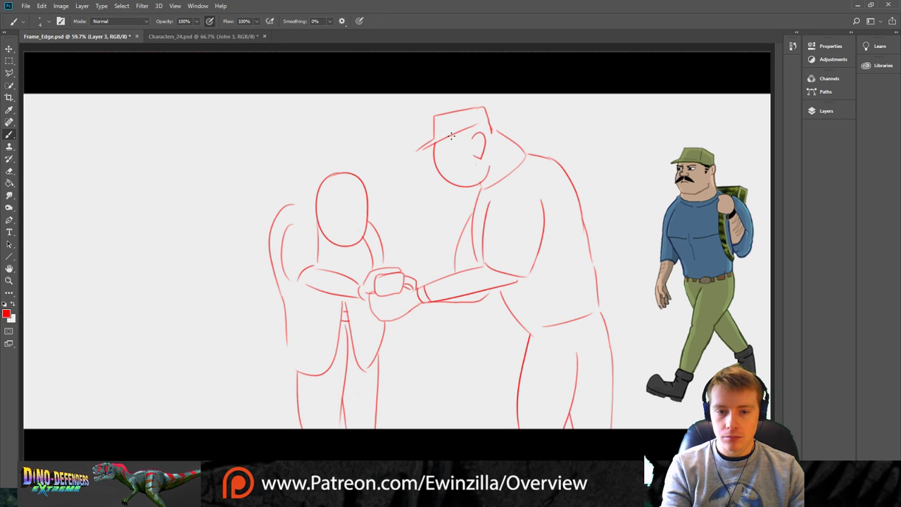
pyautogui.moveTo(461, 136); pyautogui.dragTo(476, 133)
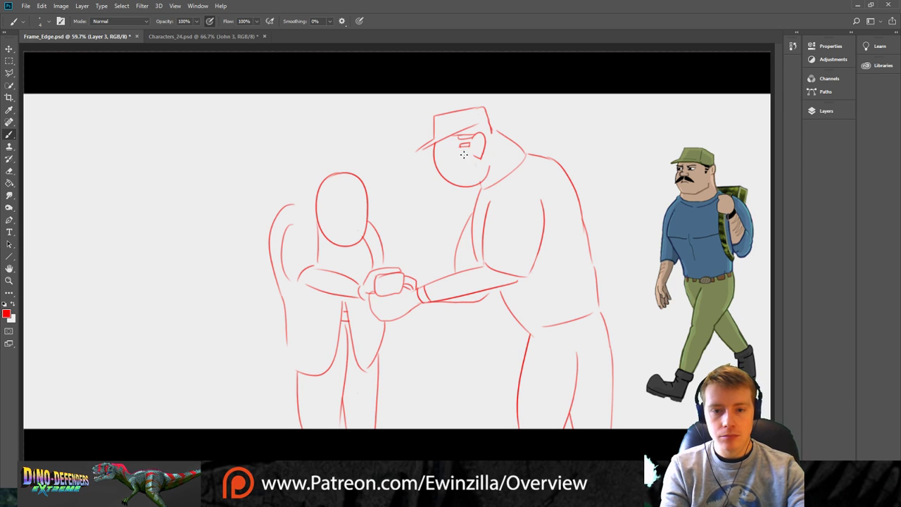
pyautogui.moveTo(462, 151); pyautogui.dragTo(466, 158)
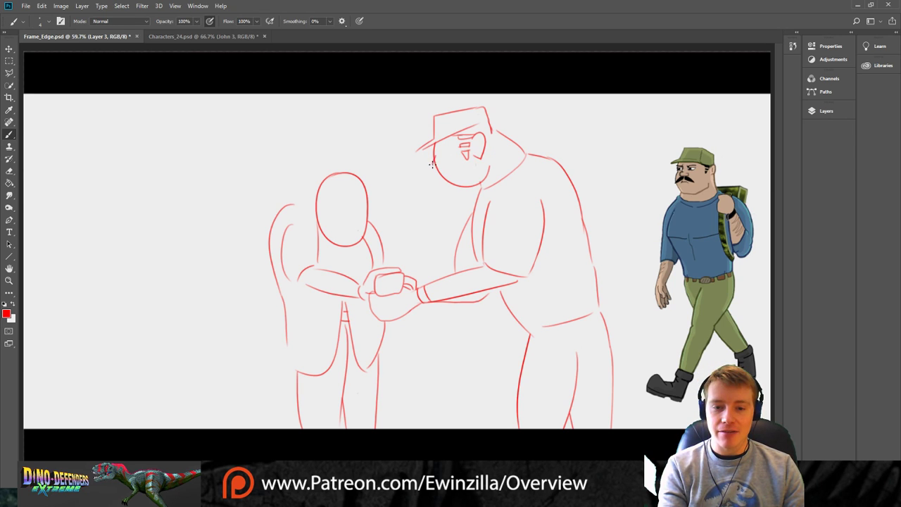
pyautogui.moveTo(438, 175)
pyautogui.mouseDown()
pyautogui.moveTo(439, 186)
pyautogui.moveTo(452, 176)
pyautogui.mouseUp()
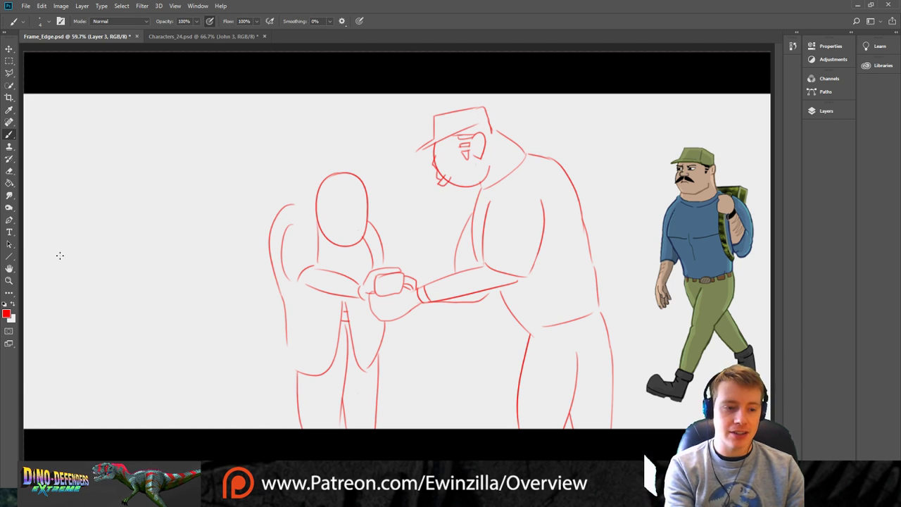
# Smudge away the round head outline where it crosses the capped man's jagged front profile.
pyautogui.press('z')
pyautogui.click(450, 161)
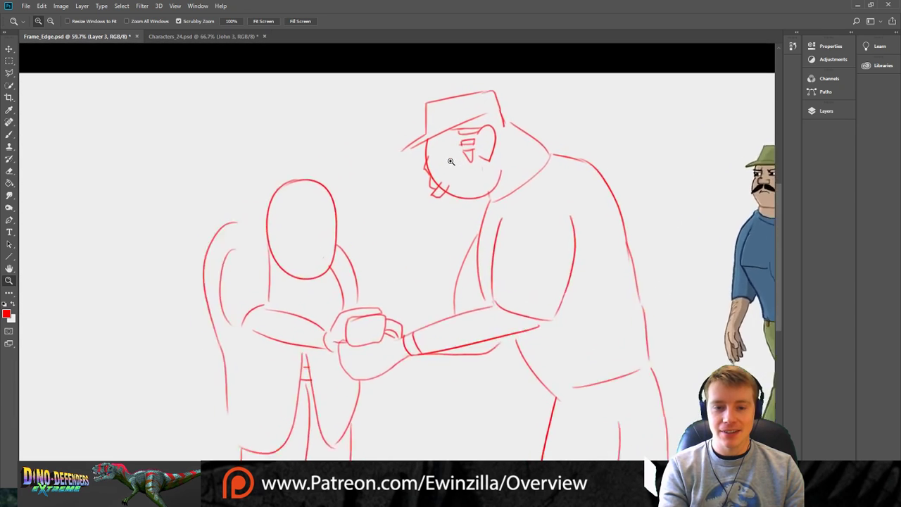
pyautogui.click(451, 161)
pyautogui.press('r')
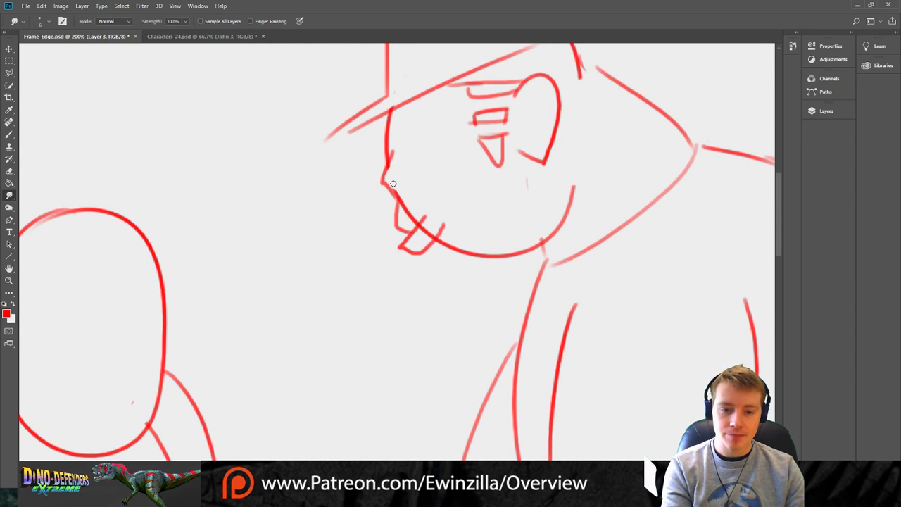
pyautogui.moveTo(393, 183)
pyautogui.mouseDown()
pyautogui.moveTo(414, 220)
pyautogui.moveTo(423, 211)
pyautogui.mouseUp()
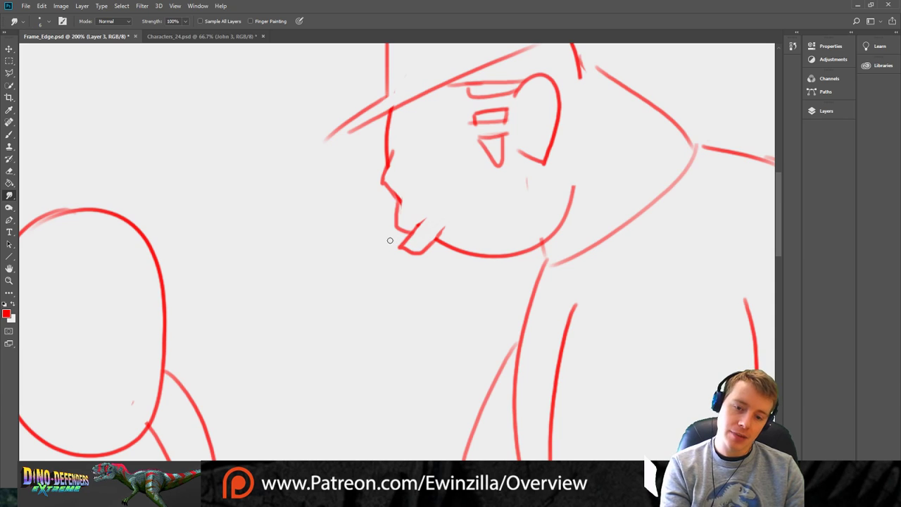
pyautogui.hotkey('ctrl', 'z')
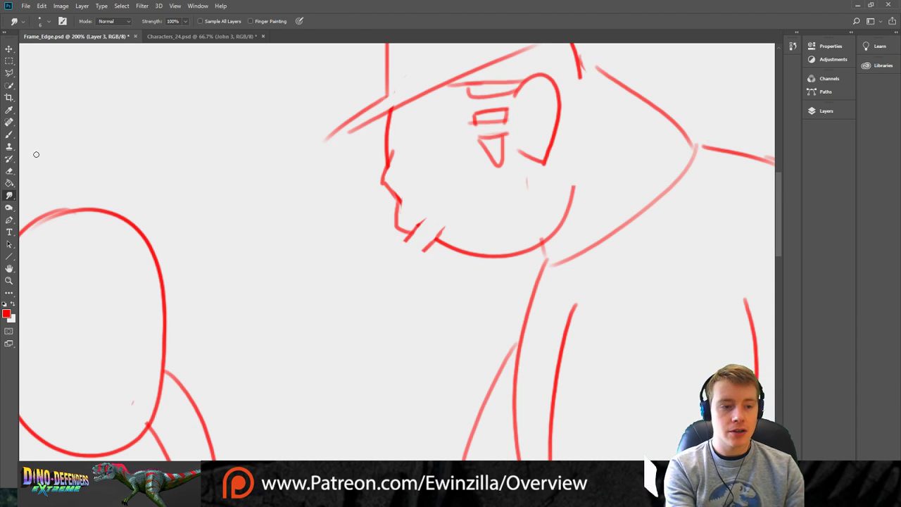
# Redraw the capped man's face profile slightly further in, and add his eyebrow, narrow eye and moustache.
pyautogui.click(9, 134)
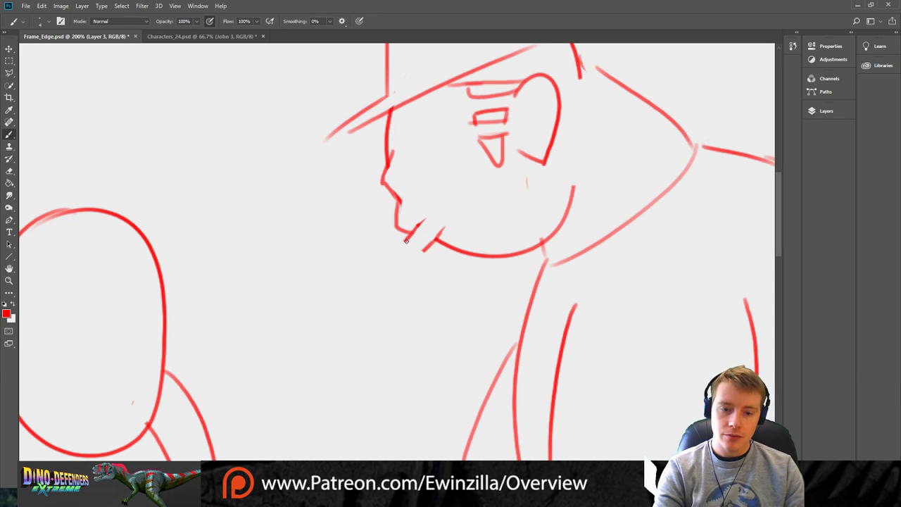
pyautogui.moveTo(406, 240)
pyautogui.mouseDown()
pyautogui.moveTo(415, 245)
pyautogui.moveTo(412, 203)
pyautogui.moveTo(394, 178)
pyautogui.moveTo(387, 111)
pyautogui.mouseUp()
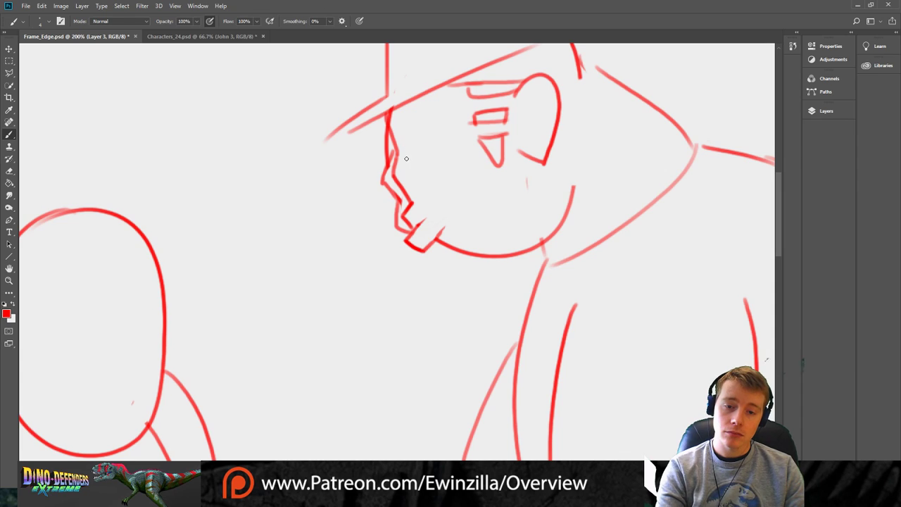
pyautogui.moveTo(398, 154); pyautogui.dragTo(433, 131)
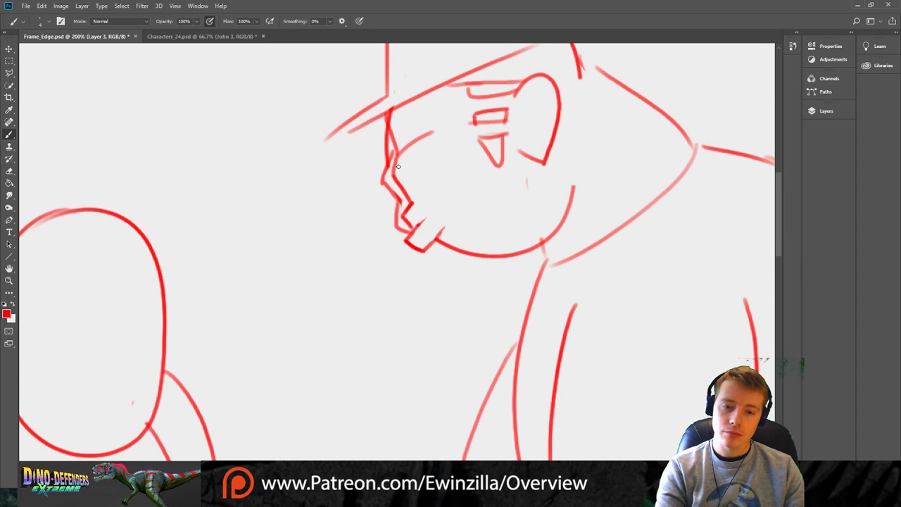
pyautogui.moveTo(397, 165)
pyautogui.mouseDown()
pyautogui.moveTo(434, 147)
pyautogui.moveTo(411, 178)
pyautogui.moveTo(437, 148)
pyautogui.mouseUp()
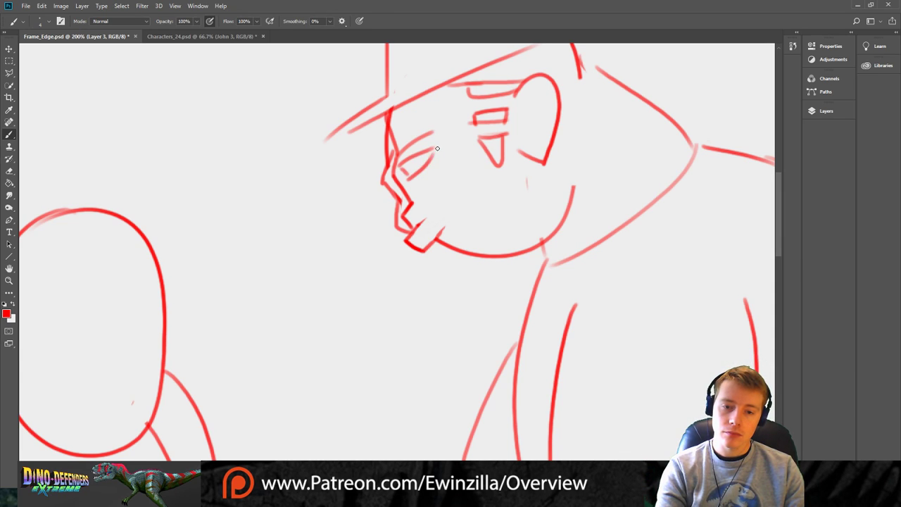
pyautogui.moveTo(444, 229); pyautogui.dragTo(493, 217)
# Erase the old outer profile line, and redraw the short line joining the inner profile to the small box below it.
pyautogui.click(9, 171)
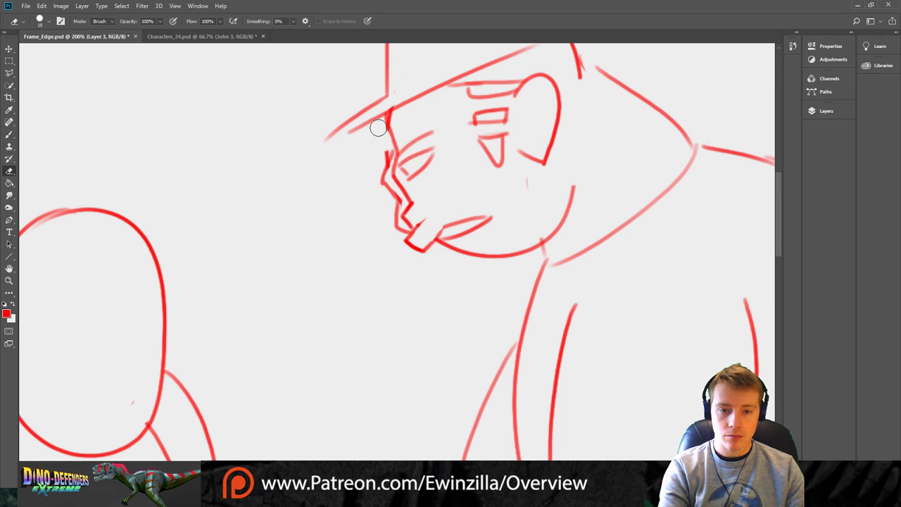
pyautogui.moveTo(384, 133)
pyautogui.mouseDown()
pyautogui.moveTo(379, 175)
pyautogui.moveTo(398, 225)
pyautogui.mouseUp()
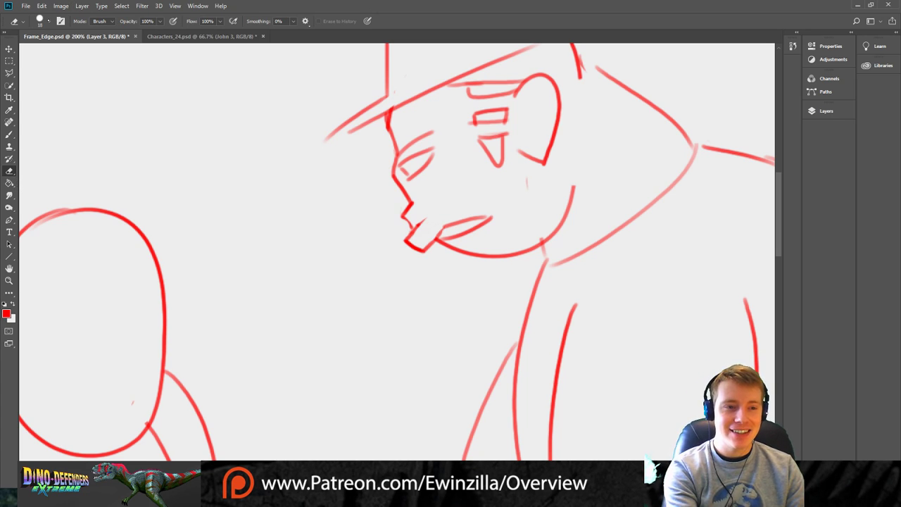
pyautogui.press('[')
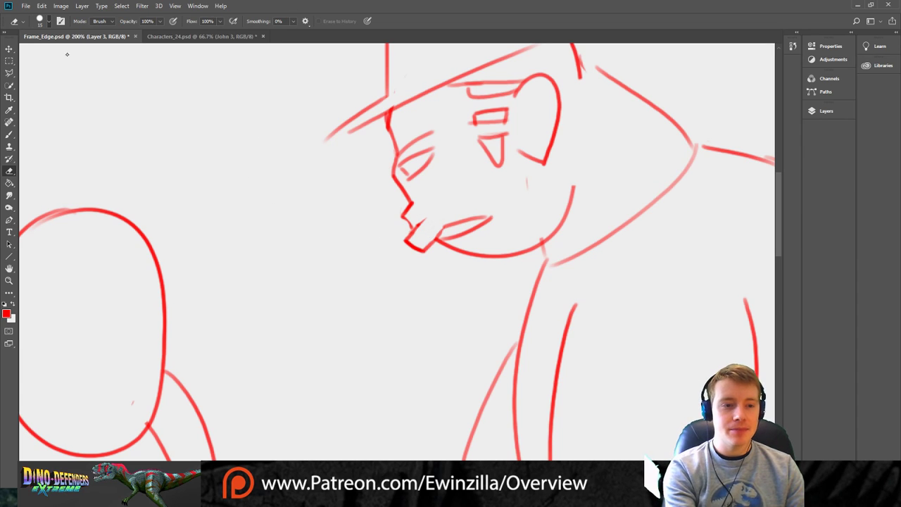
pyautogui.press('[')
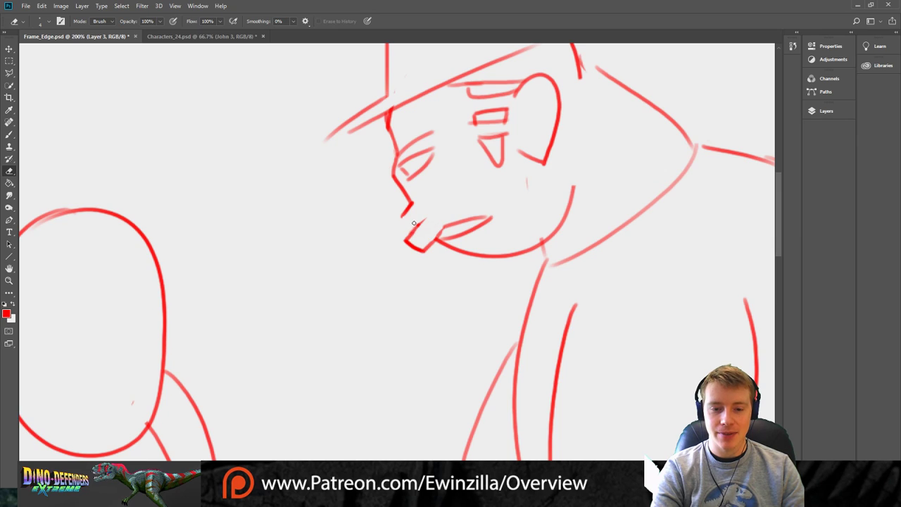
pyautogui.moveTo(414, 223); pyautogui.dragTo(422, 206)
pyautogui.press('b')
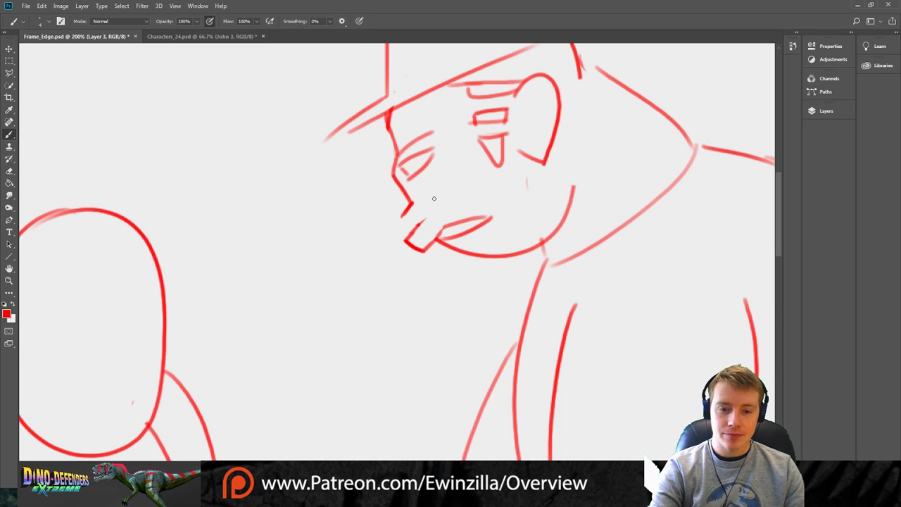
pyautogui.moveTo(414, 227); pyautogui.dragTo(402, 215)
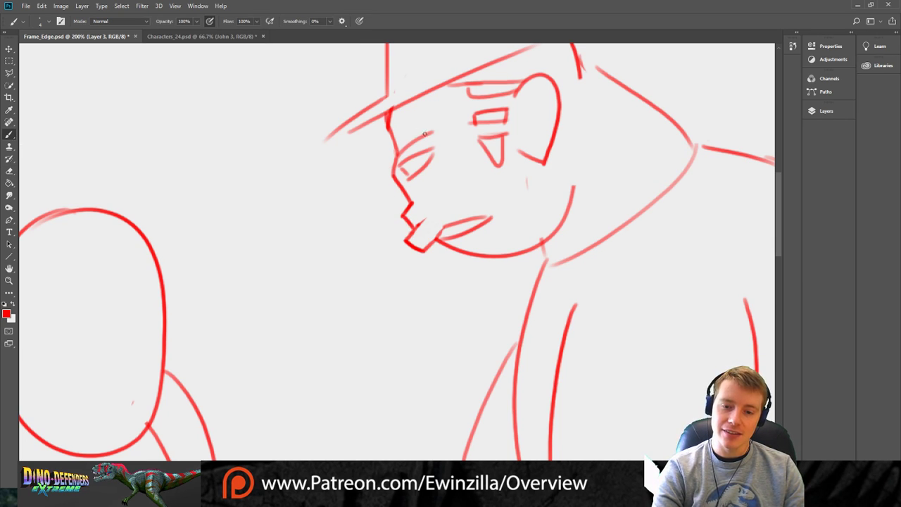
# Smudge away the loose segment behind the cap, extend the cap's lower edge to its back edge, and clean along it with the Eraser.
pyautogui.click(9, 195)
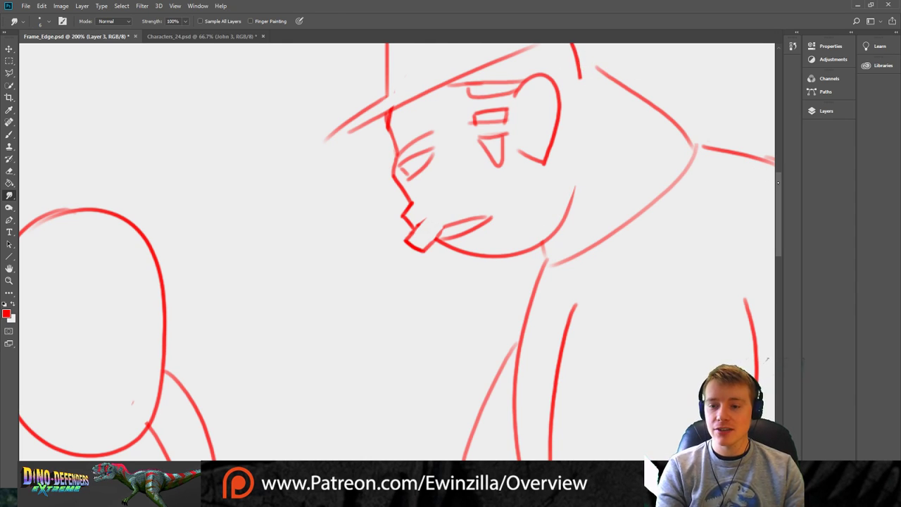
pyautogui.scroll(3, 692, 156)
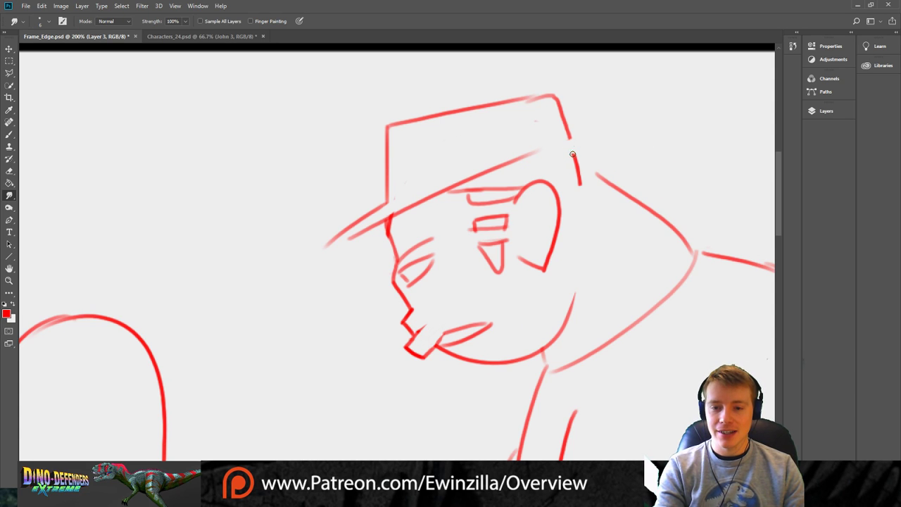
pyautogui.moveTo(572, 154); pyautogui.dragTo(579, 184)
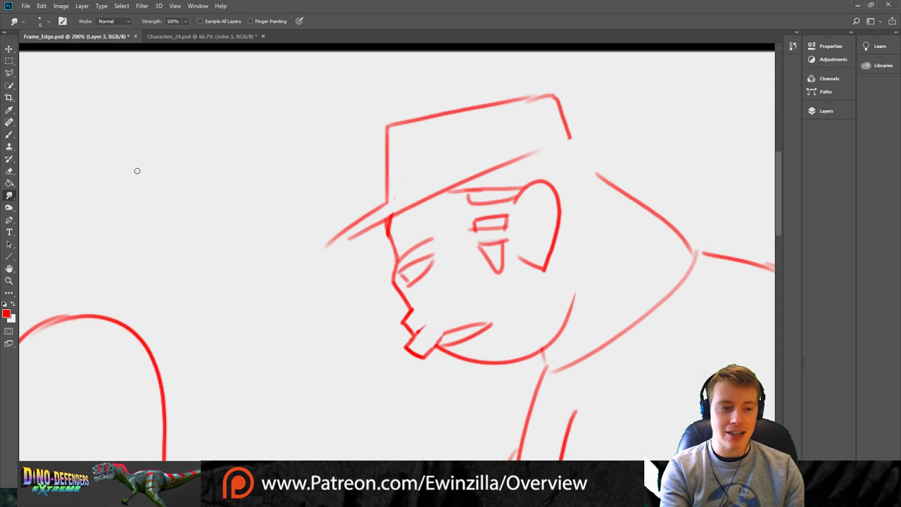
pyautogui.press('b')
pyautogui.moveTo(524, 157); pyautogui.dragTo(570, 140)
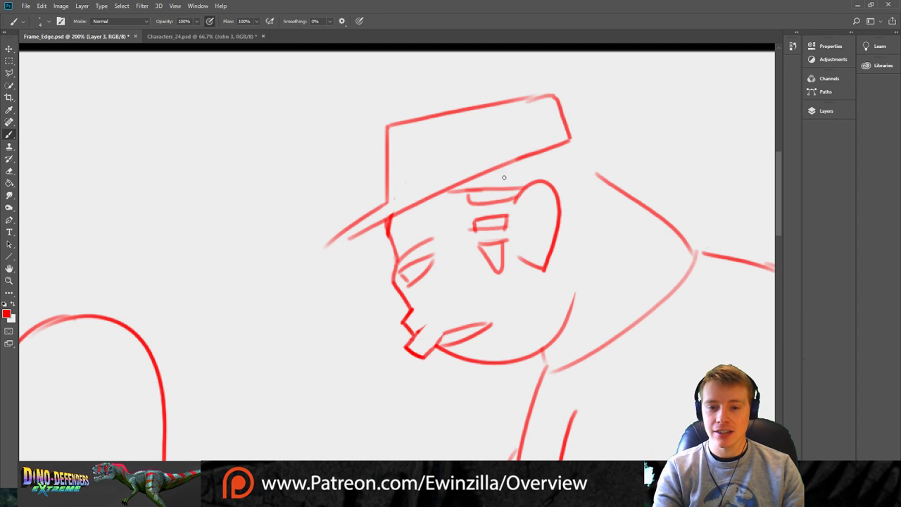
pyautogui.click(10, 171)
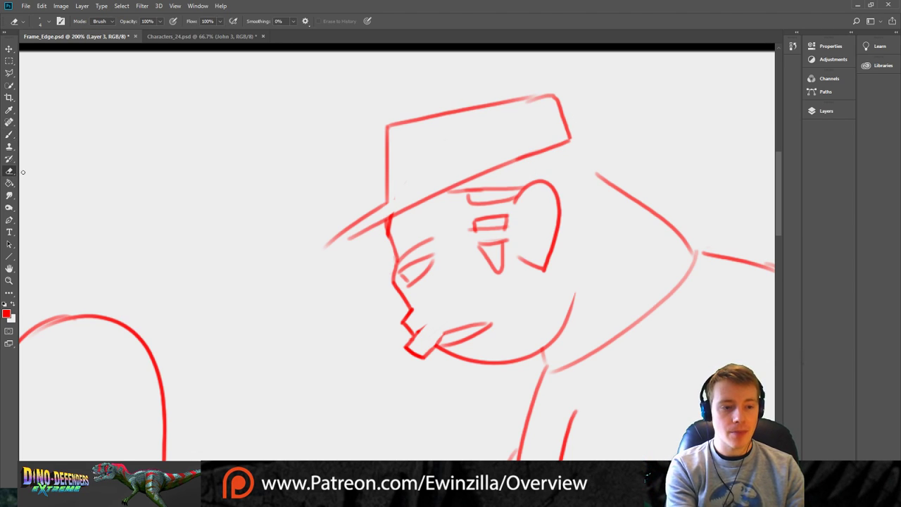
pyautogui.moveTo(554, 140)
pyautogui.mouseDown()
pyautogui.moveTo(531, 152)
pyautogui.moveTo(559, 146)
pyautogui.moveTo(442, 186)
pyautogui.mouseUp()
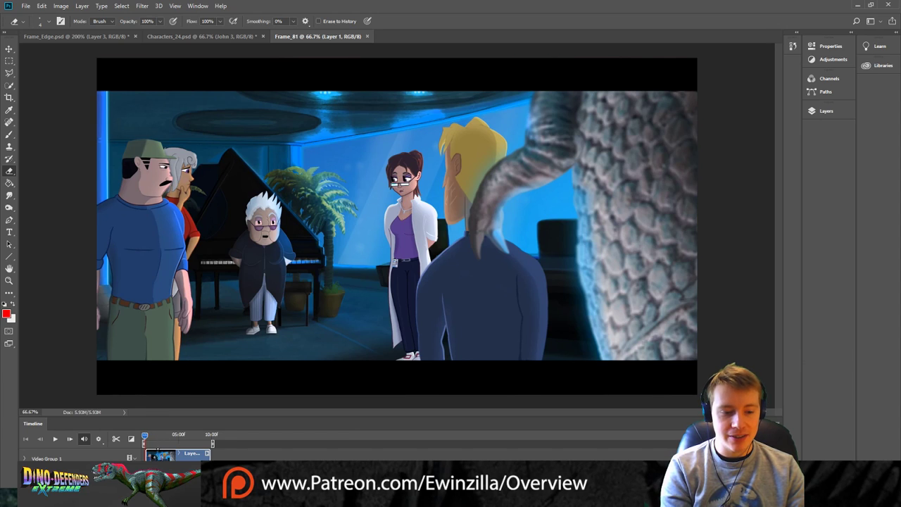
# Bring up the finished frame Frame_81 and fit the whole picture in view for reference.
pyautogui.click(9, 280)
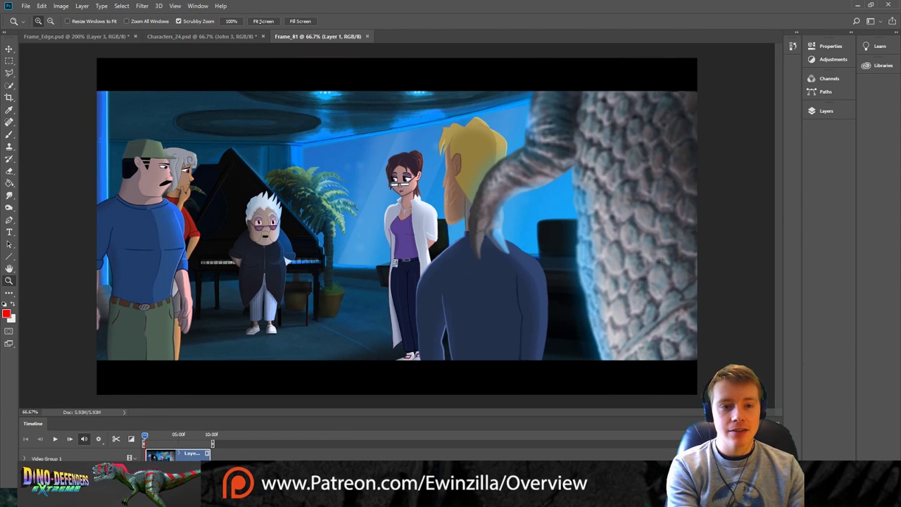
pyautogui.click(261, 21)
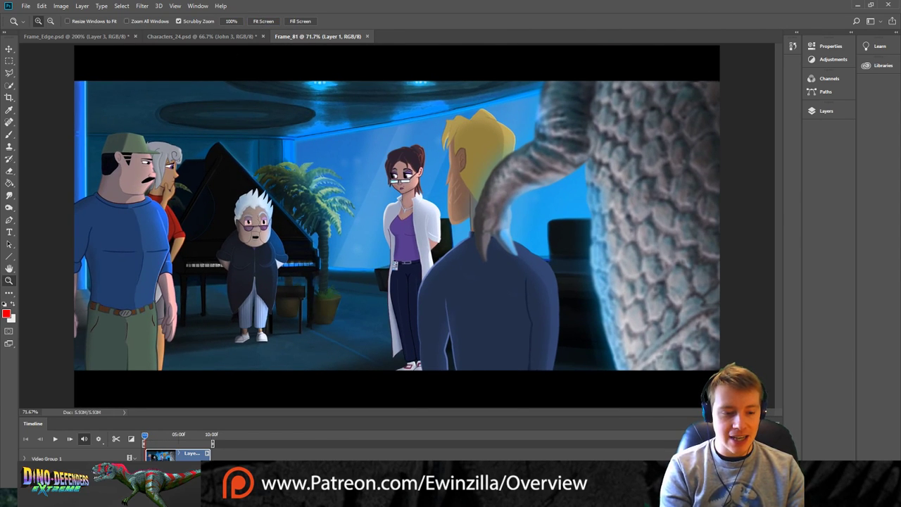
# Play the Frame_81 animation through for reference, and return the playhead to the start.
pyautogui.click(55, 439)
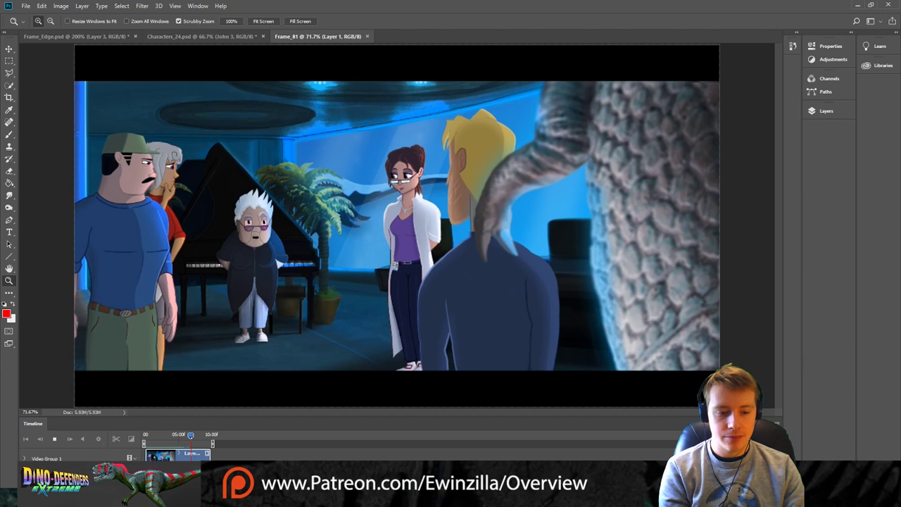
pyautogui.click(54, 439)
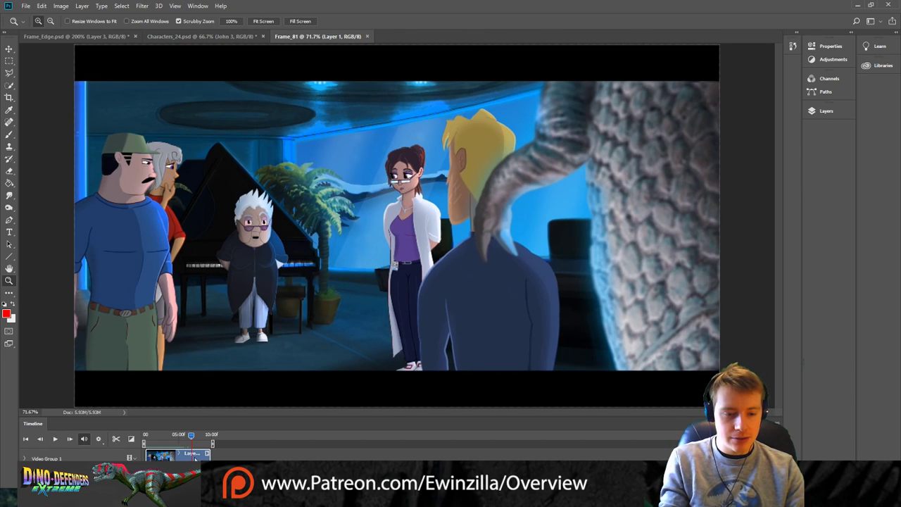
pyautogui.click(55, 439)
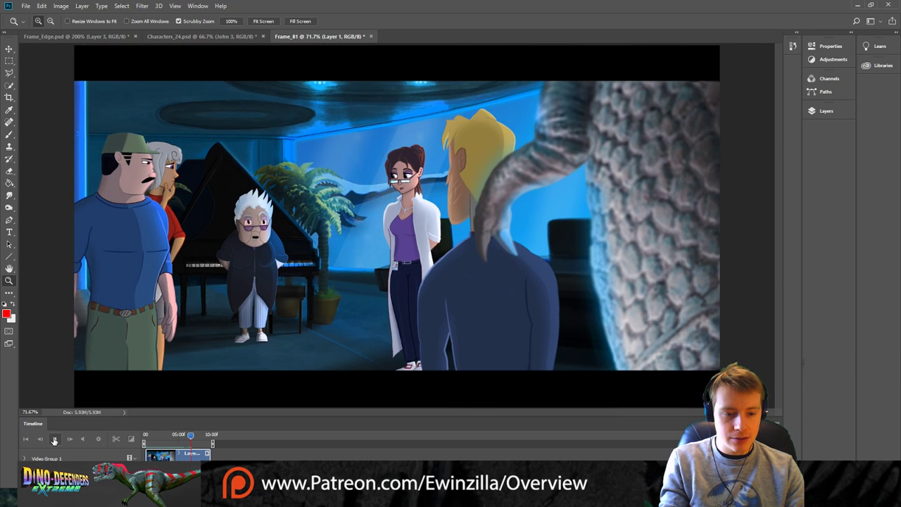
pyautogui.click(176, 434)
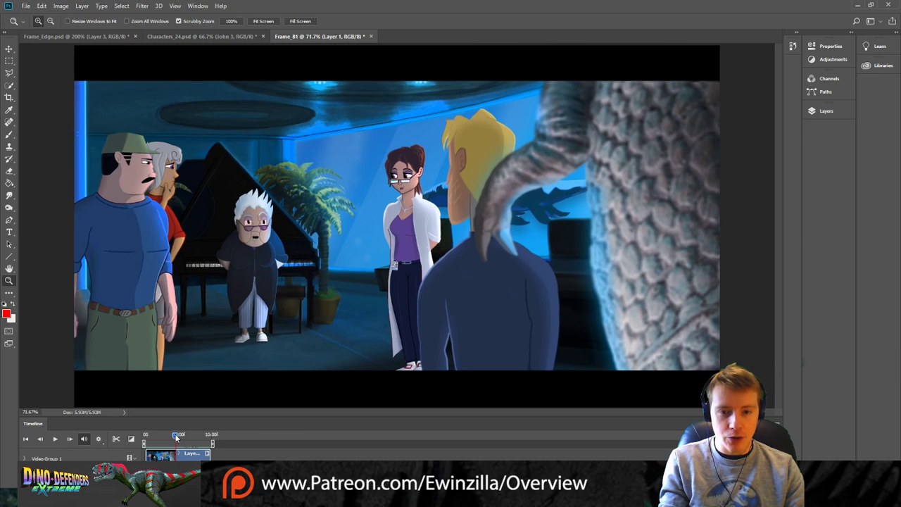
pyautogui.click(55, 440)
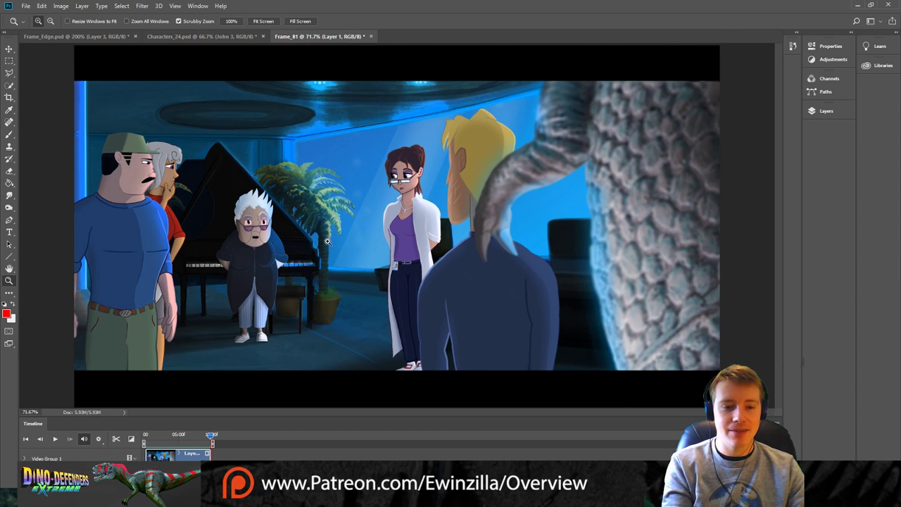
pyautogui.moveTo(212, 437); pyautogui.dragTo(134, 438)
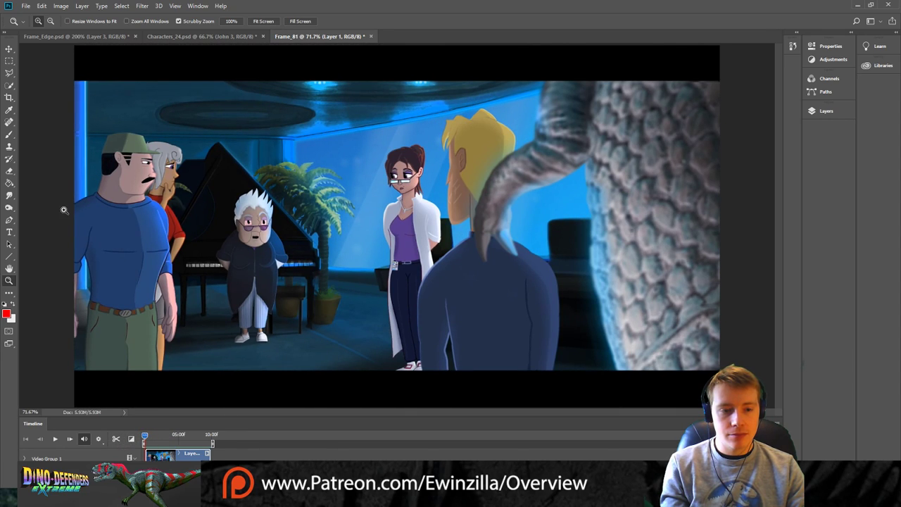
# Return to Frame_Edge.psd and close the front tip of the man's cap brim with a short brush stroke.
pyautogui.click(94, 35)
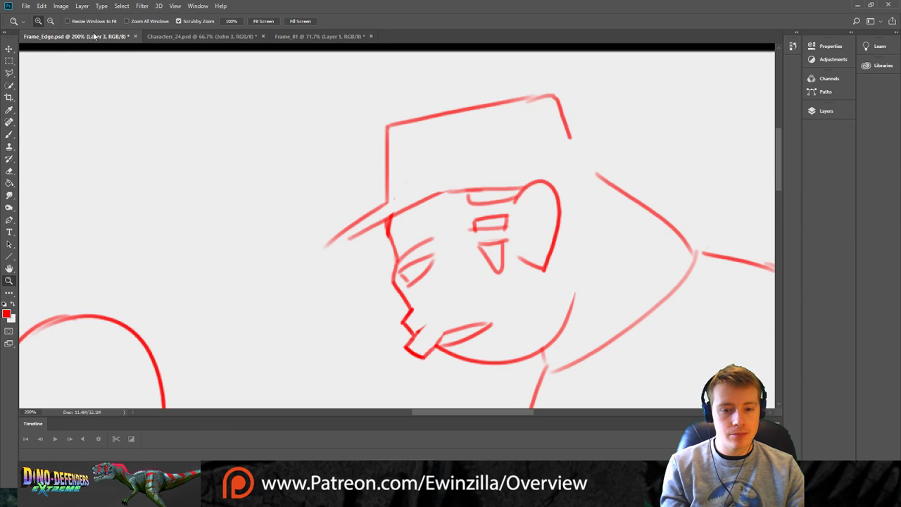
pyautogui.click(9, 137)
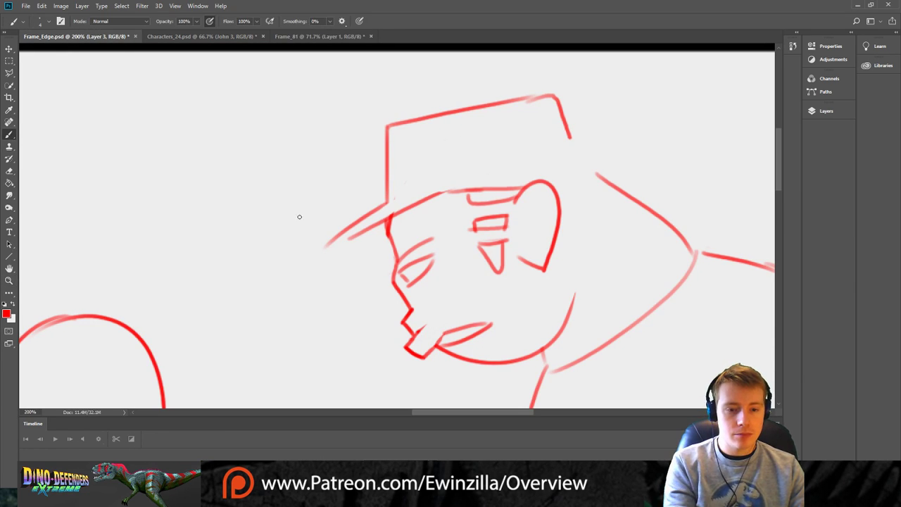
pyautogui.moveTo(352, 237); pyautogui.dragTo(328, 246)
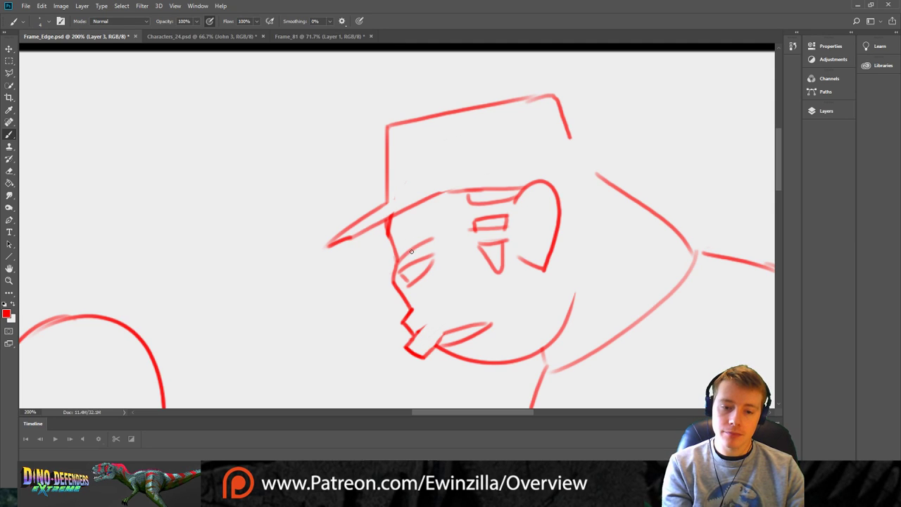
# Remove the capped man's slanted eyebrow and redraw it as a flatter line above the eye.
pyautogui.click(9, 195)
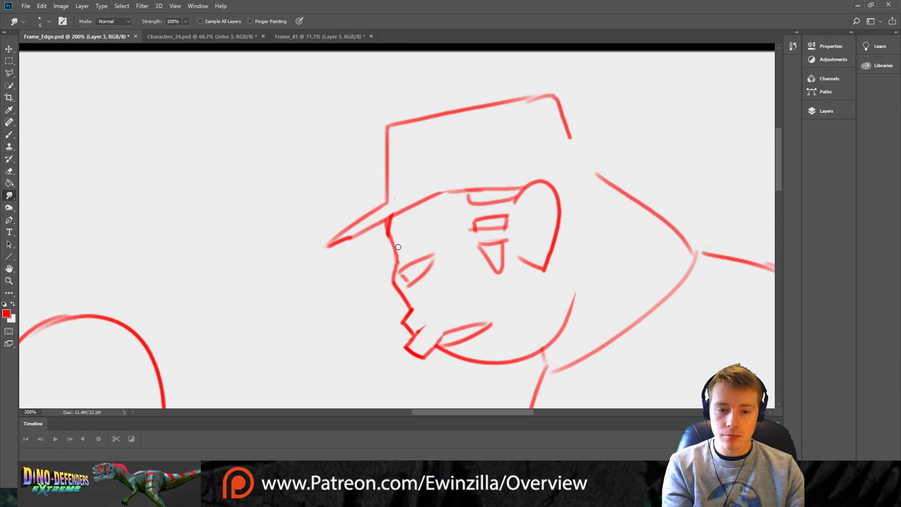
pyautogui.moveTo(397, 246); pyautogui.dragTo(453, 242)
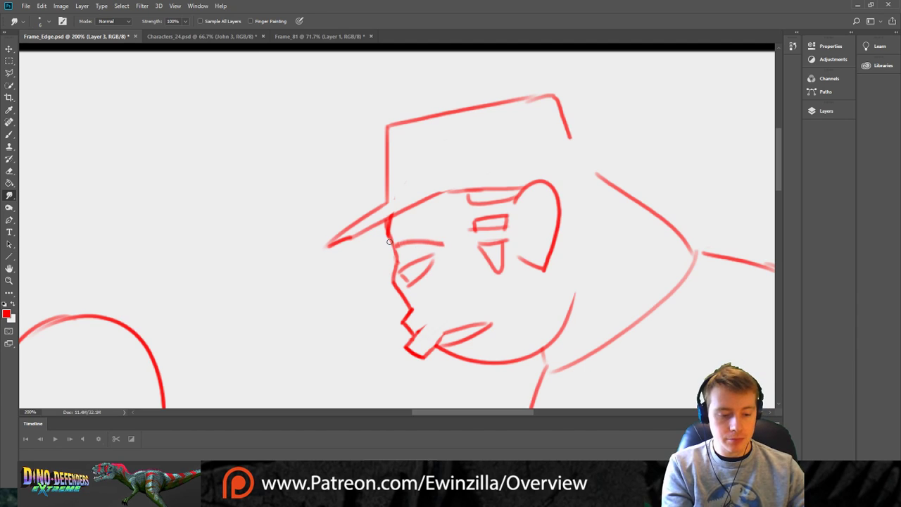
pyautogui.hotkey('ctrl', 'z')
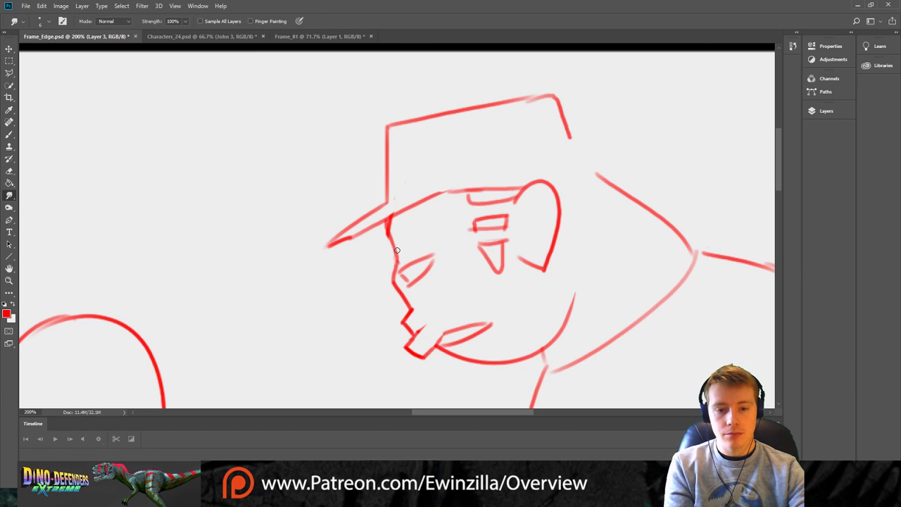
pyautogui.moveTo(396, 250)
pyautogui.mouseDown()
pyautogui.moveTo(444, 238)
pyautogui.moveTo(437, 242)
pyautogui.mouseUp()
pyautogui.hotkey('ctrl', 'z')
pyautogui.hotkey('ctrl', 'z')
pyautogui.hotkey('ctrl', 'z')
# Draw and fill an open mouth under the moustache, and brush a fuller chin and jaw line outside the old one.
pyautogui.click(9, 134)
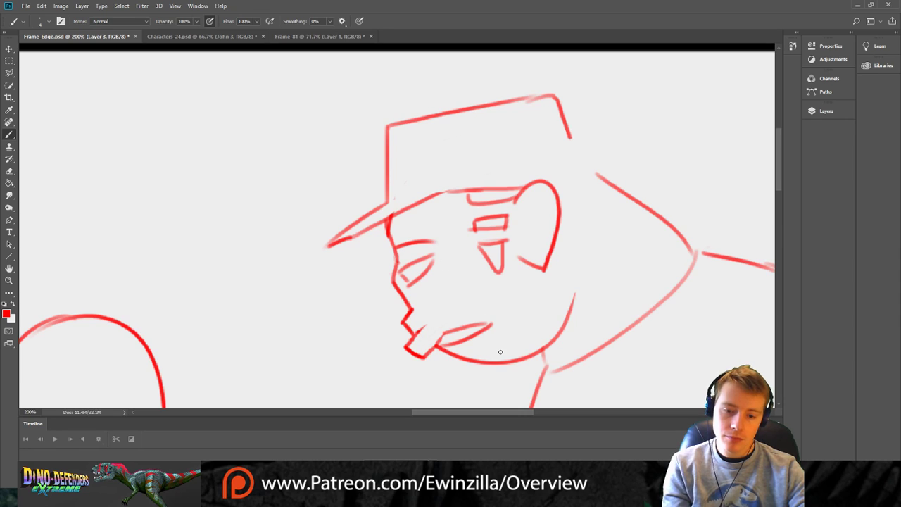
pyautogui.moveTo(449, 351)
pyautogui.mouseDown()
pyautogui.moveTo(469, 340)
pyautogui.moveTo(476, 352)
pyautogui.mouseUp()
pyautogui.hotkey('ctrl', 'z')
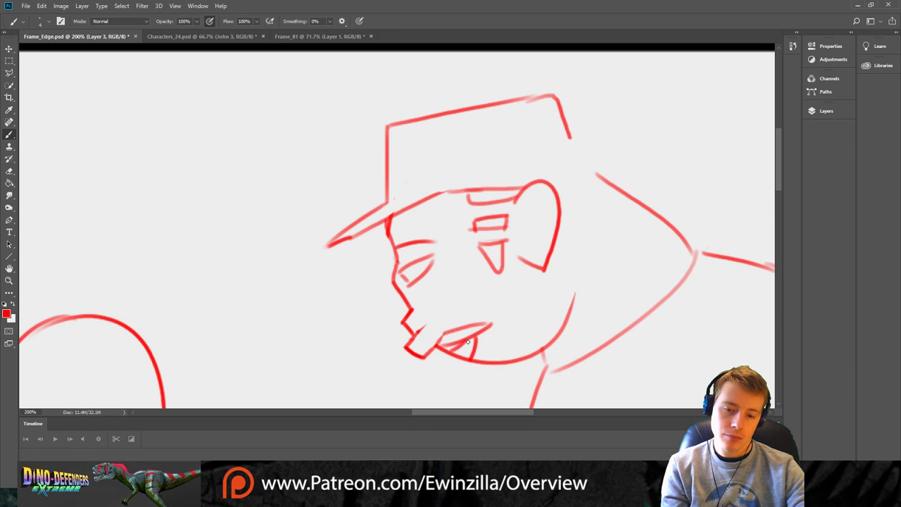
pyautogui.moveTo(467, 341)
pyautogui.mouseDown()
pyautogui.moveTo(470, 352)
pyautogui.moveTo(458, 352)
pyautogui.moveTo(470, 340)
pyautogui.moveTo(494, 371)
pyautogui.moveTo(569, 342)
pyautogui.moveTo(597, 248)
pyautogui.mouseUp()
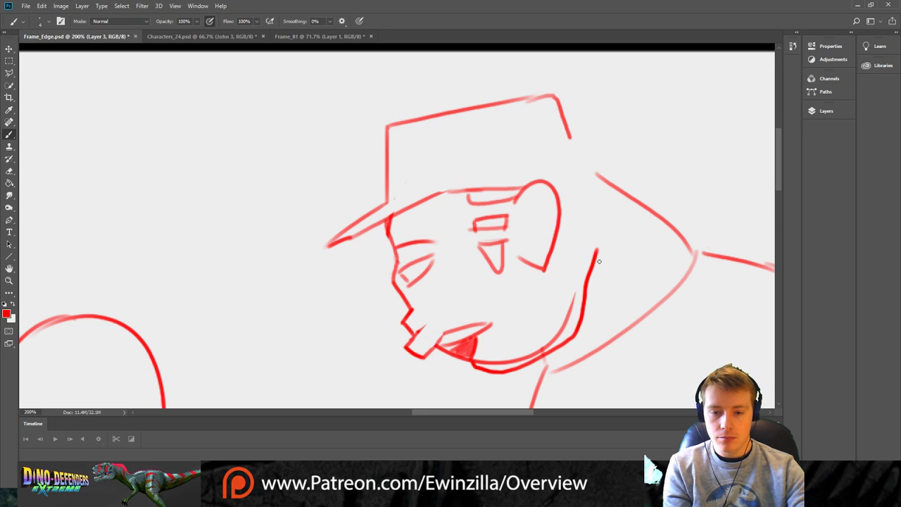
# Erase the old inner jaw line and thin the upper end of the new jaw line.
pyautogui.press('e')
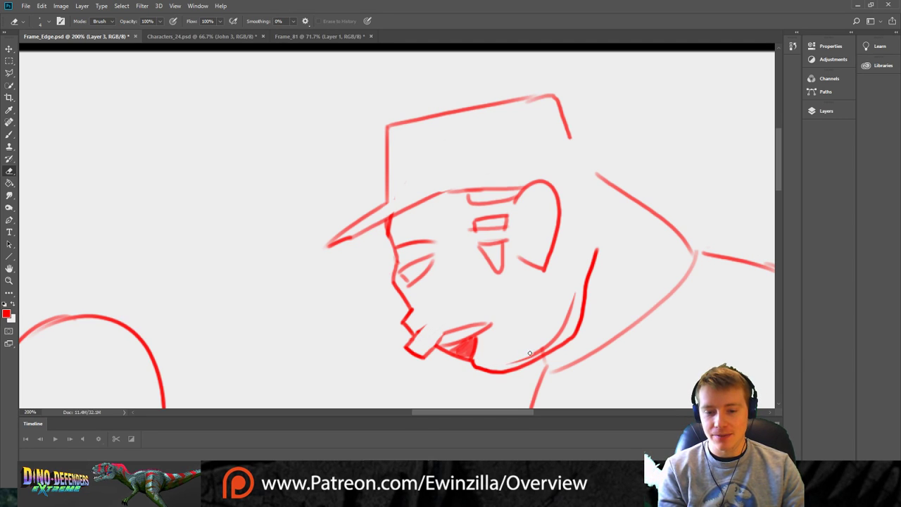
pyautogui.moveTo(530, 353)
pyautogui.mouseDown()
pyautogui.moveTo(558, 338)
pyautogui.moveTo(566, 313)
pyautogui.mouseUp()
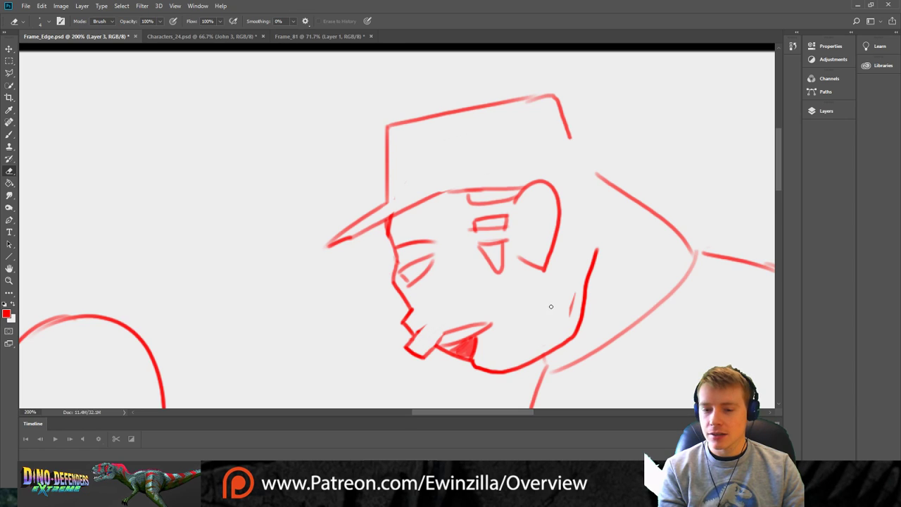
pyautogui.moveTo(571, 296); pyautogui.dragTo(574, 295)
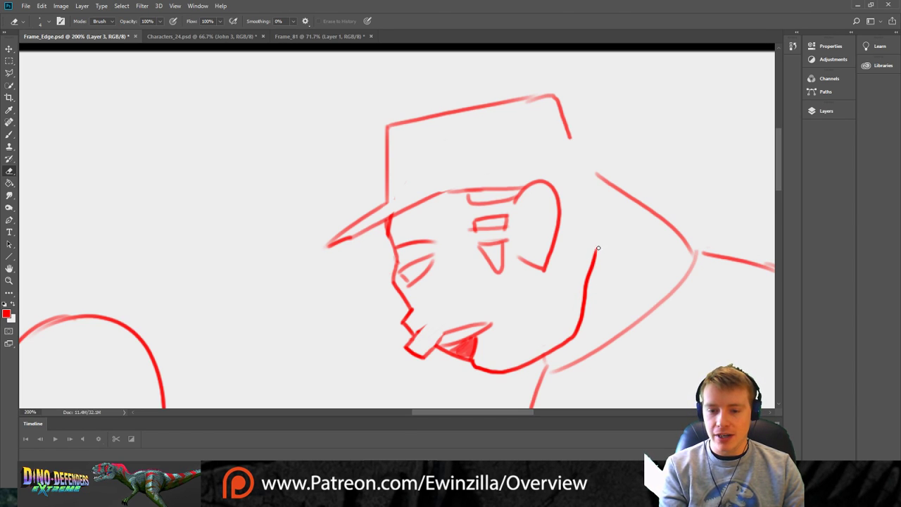
pyautogui.moveTo(598, 248); pyautogui.dragTo(589, 298)
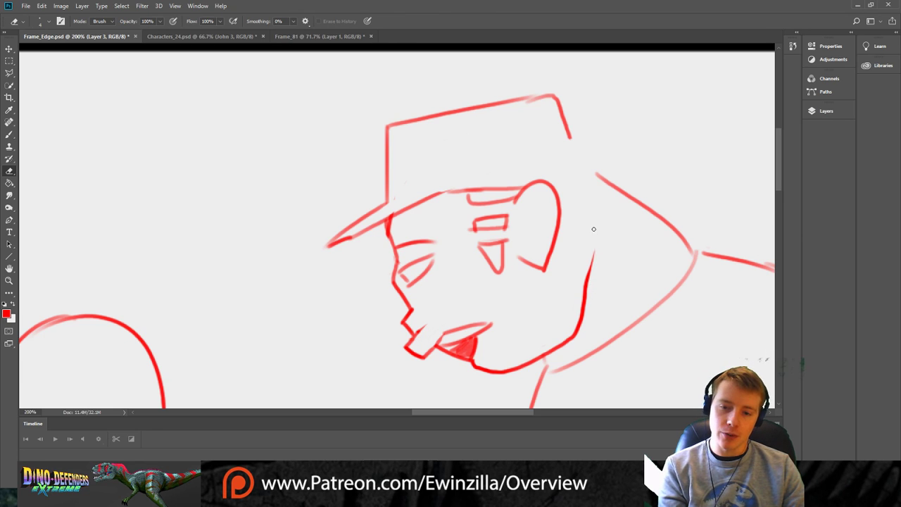
# Draw the cap's lower edge behind the ear and a new sloping back edge, and smudge away the old back segment.
pyautogui.press('b')
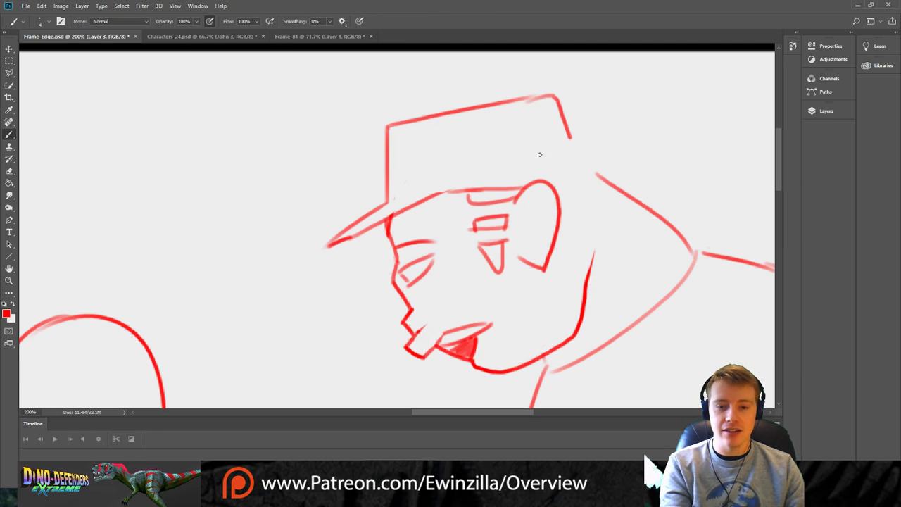
pyautogui.moveTo(557, 190); pyautogui.dragTo(593, 180)
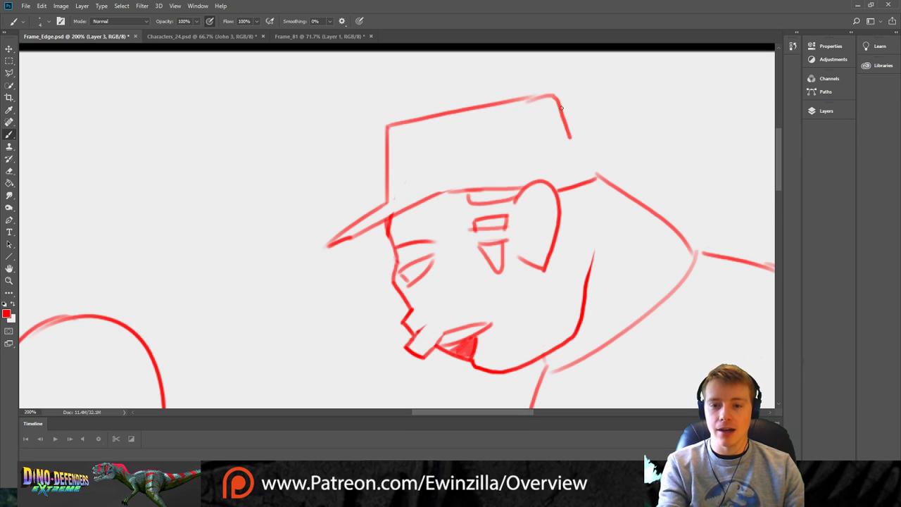
pyautogui.moveTo(559, 105); pyautogui.dragTo(597, 169)
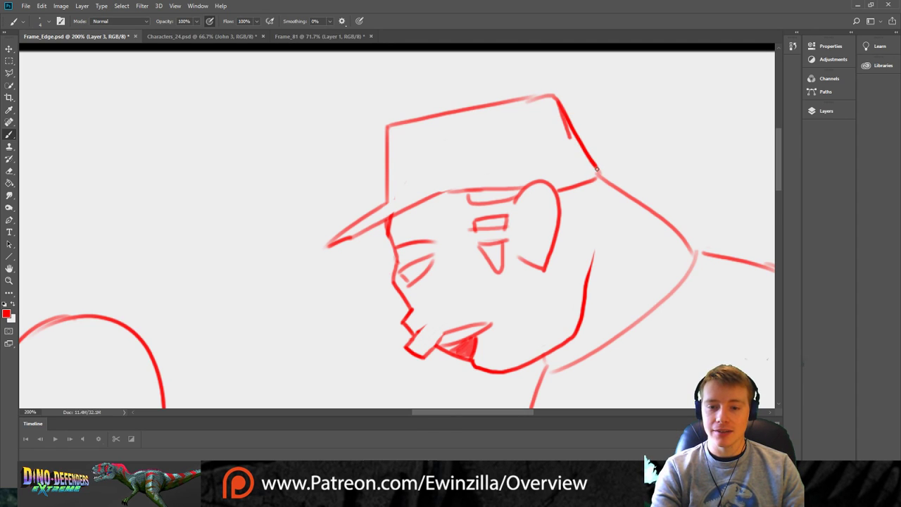
pyautogui.click(9, 195)
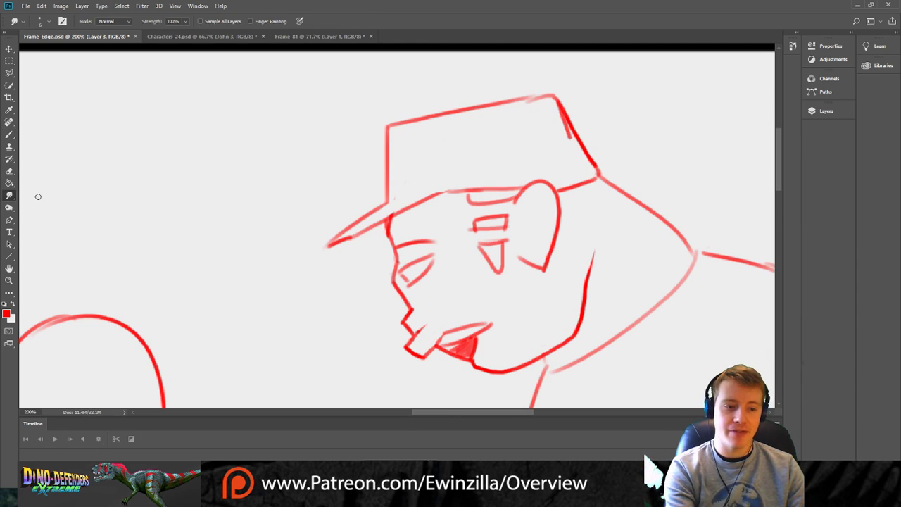
pyautogui.moveTo(564, 119)
pyautogui.mouseDown()
pyautogui.moveTo(564, 128)
pyautogui.moveTo(570, 112)
pyautogui.mouseUp()
# Redraw the capped man's back and rear leg contour further in, from the neck down to the thigh.
pyautogui.click(9, 280)
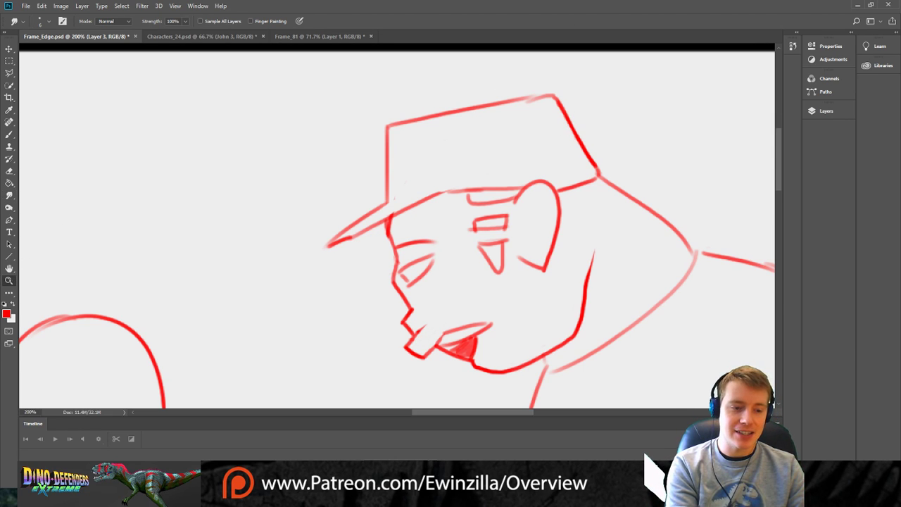
pyautogui.click(262, 22)
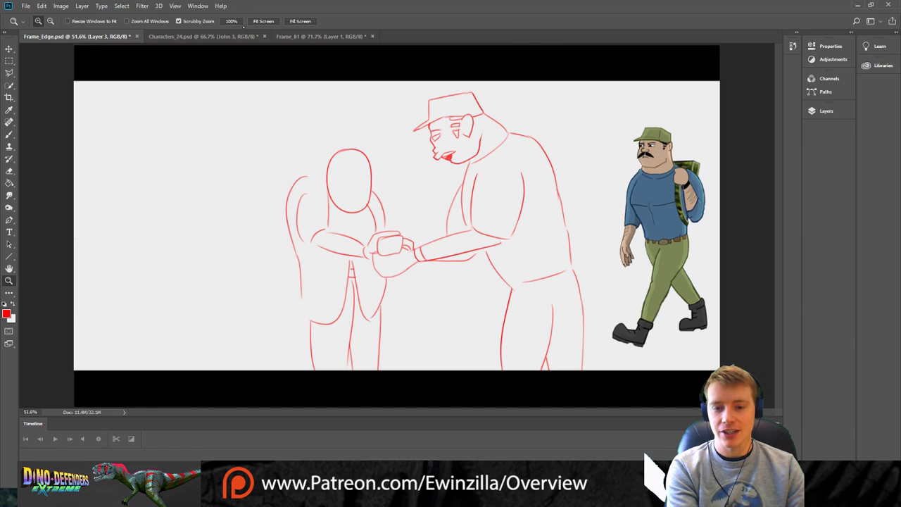
pyautogui.click(582, 211)
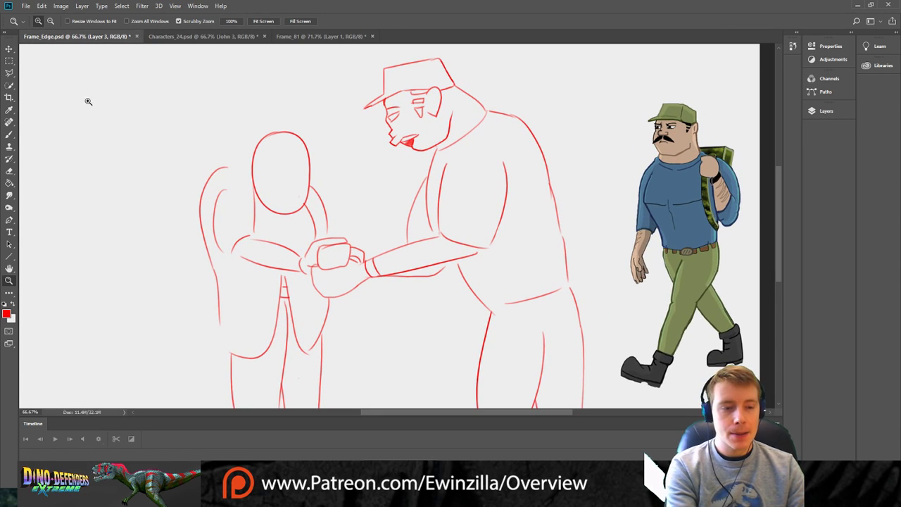
pyautogui.press('b')
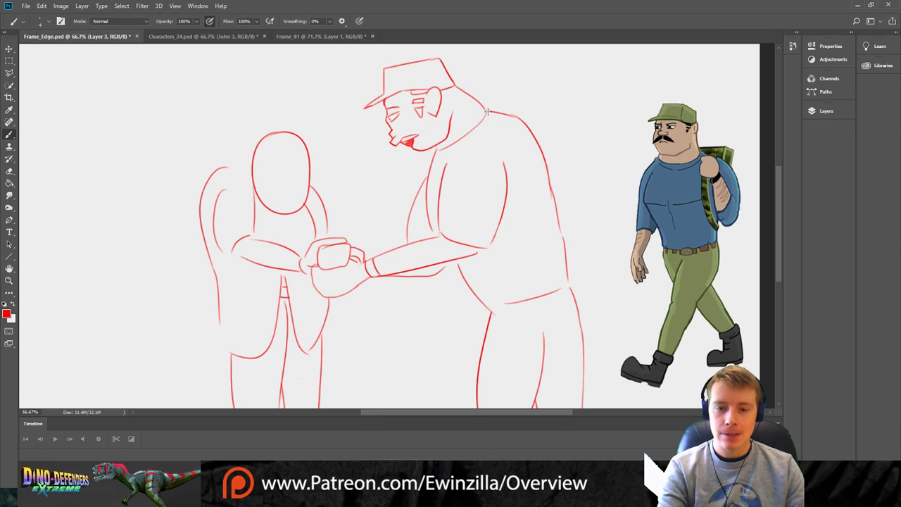
pyautogui.moveTo(487, 110)
pyautogui.mouseDown()
pyautogui.moveTo(506, 123)
pyautogui.moveTo(535, 178)
pyautogui.moveTo(555, 269)
pyautogui.moveTo(552, 219)
pyautogui.moveTo(550, 307)
pyautogui.moveTo(563, 292)
pyautogui.moveTo(576, 402)
pyautogui.mouseUp()
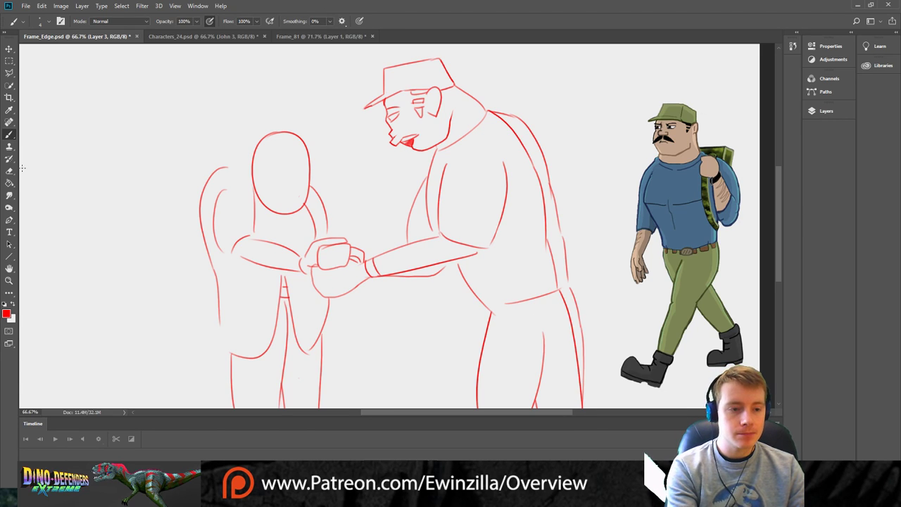
# Enlarge the Eraser to size 29 and erase the old outer back and rear leg lines.
pyautogui.press('e')
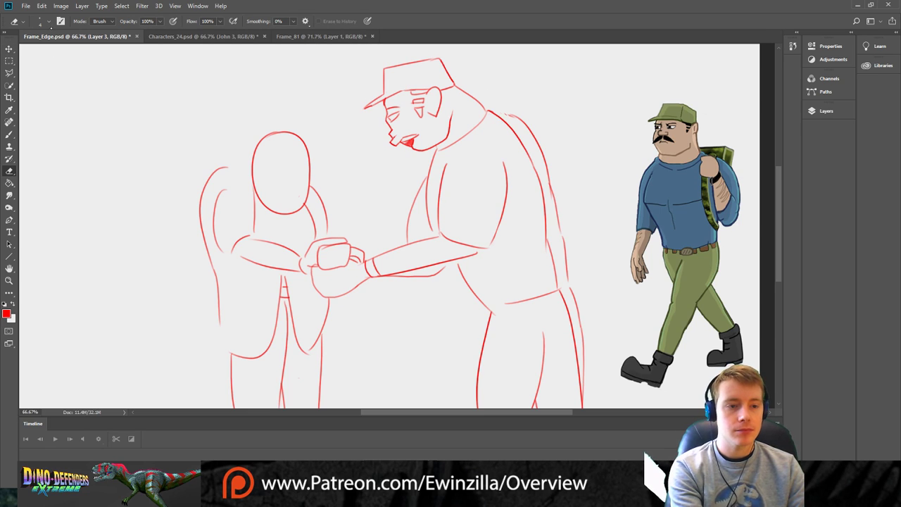
pyautogui.press(']')
pyautogui.press(']')
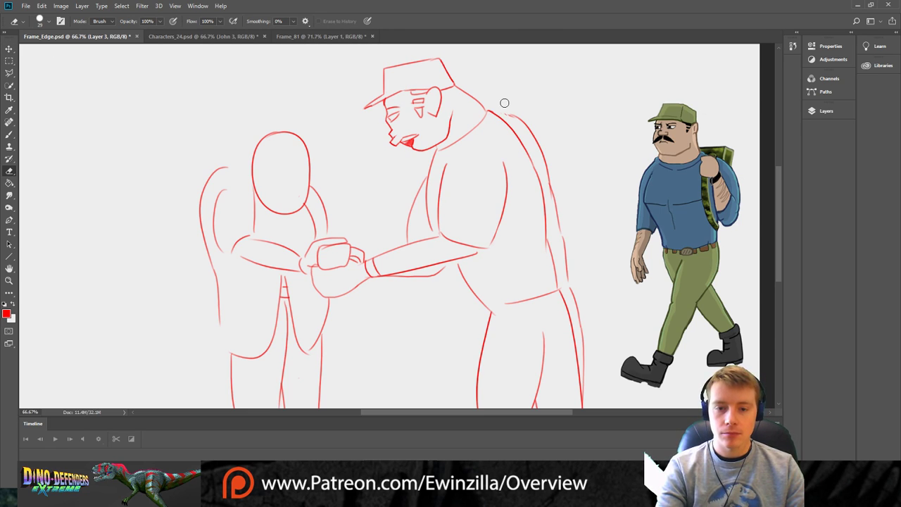
pyautogui.moveTo(528, 126); pyautogui.dragTo(543, 164)
pyautogui.moveTo(557, 218); pyautogui.dragTo(587, 394)
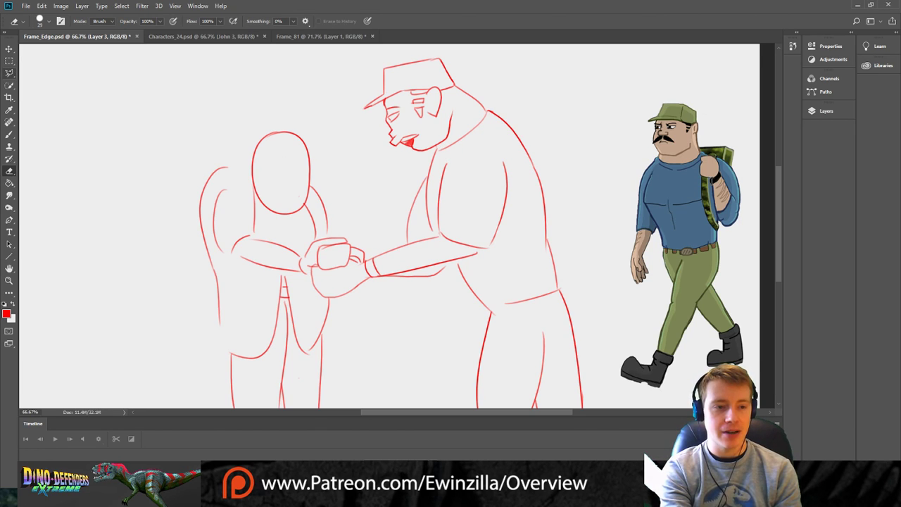
# Select the capped man's head with the Lasso, rotate it about 7.6°, scale it to about 106% by 98%, and reposition it on the neck.
pyautogui.click(9, 73)
pyautogui.hotkey('shift', 'l')
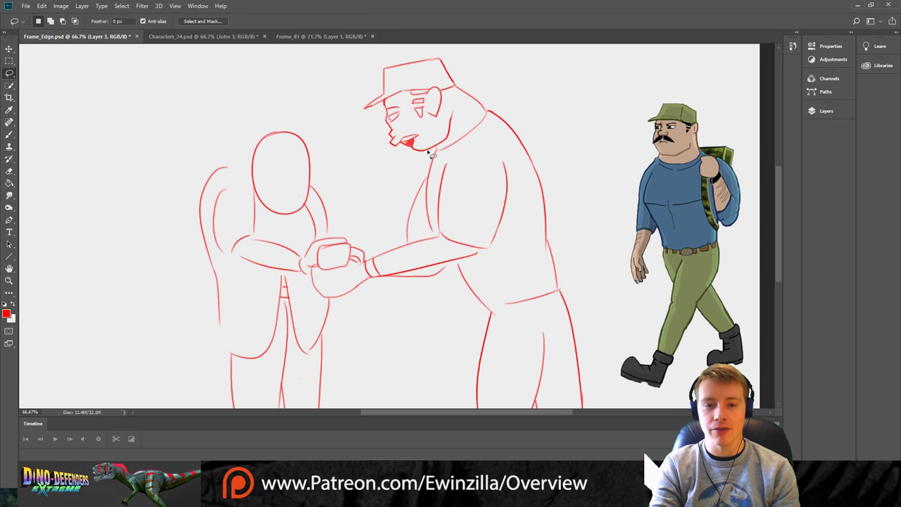
pyautogui.moveTo(424, 157)
pyautogui.mouseDown()
pyautogui.moveTo(457, 126)
pyautogui.moveTo(457, 81)
pyautogui.moveTo(431, 49)
pyautogui.moveTo(377, 62)
pyautogui.moveTo(350, 109)
pyautogui.moveTo(371, 161)
pyautogui.moveTo(416, 161)
pyautogui.mouseUp()
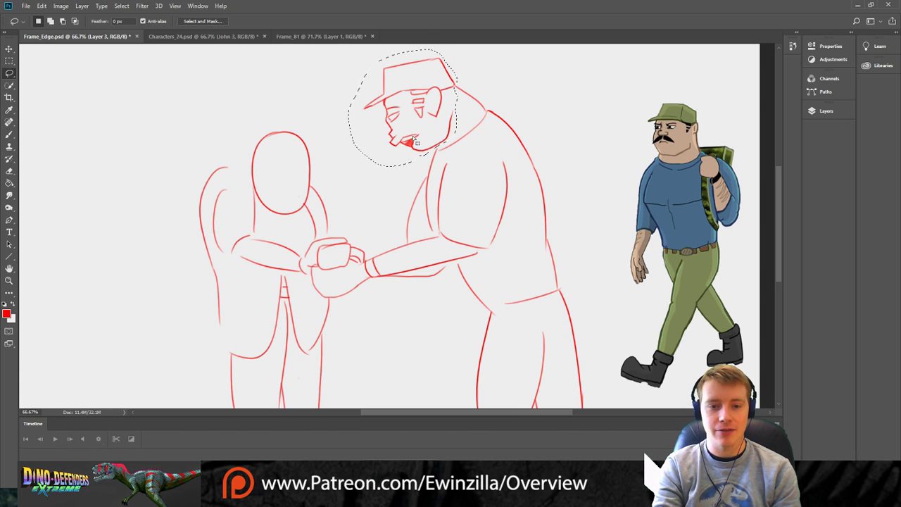
pyautogui.press('v')
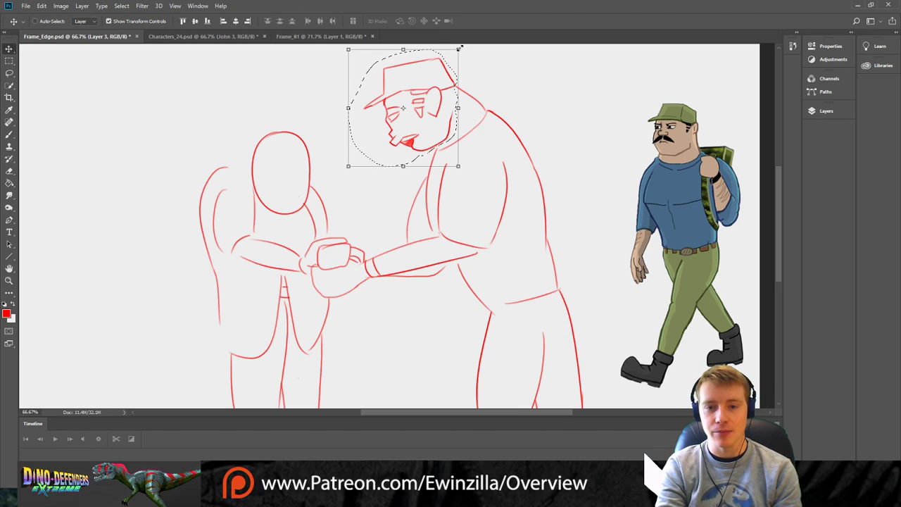
pyautogui.moveTo(458, 50)
pyautogui.mouseDown()
pyautogui.moveTo(479, 42)
pyautogui.moveTo(464, 63)
pyautogui.moveTo(499, 74)
pyautogui.mouseUp()
pyautogui.moveTo(430, 119); pyautogui.dragTo(423, 111)
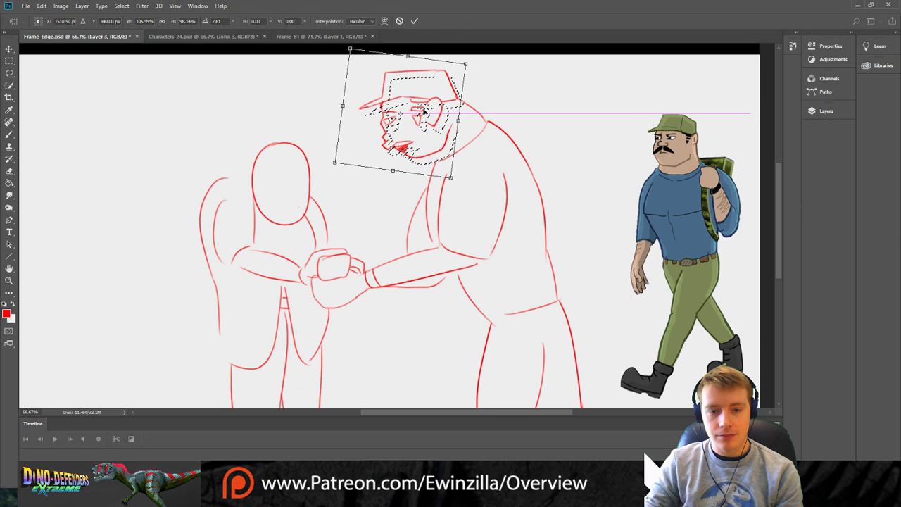
pyautogui.press('m')
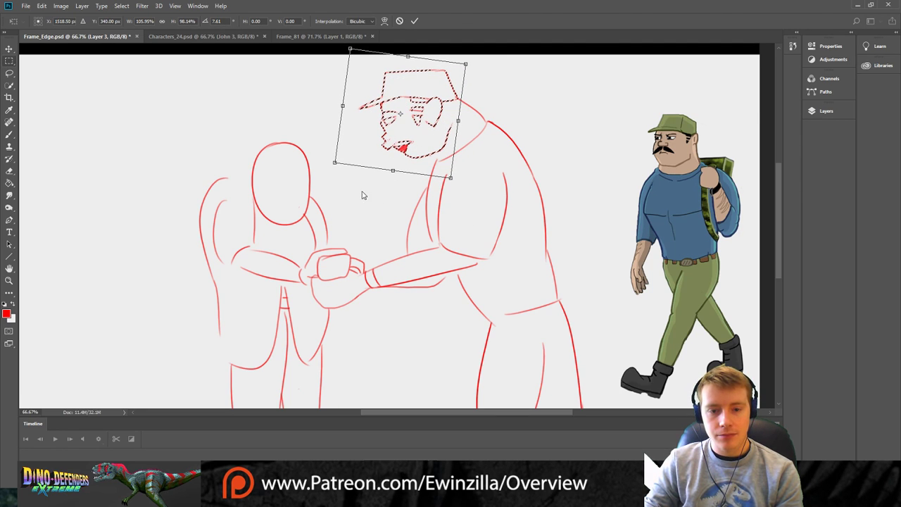
pyautogui.press('Return')
pyautogui.hotkey('ctrl', 'd')
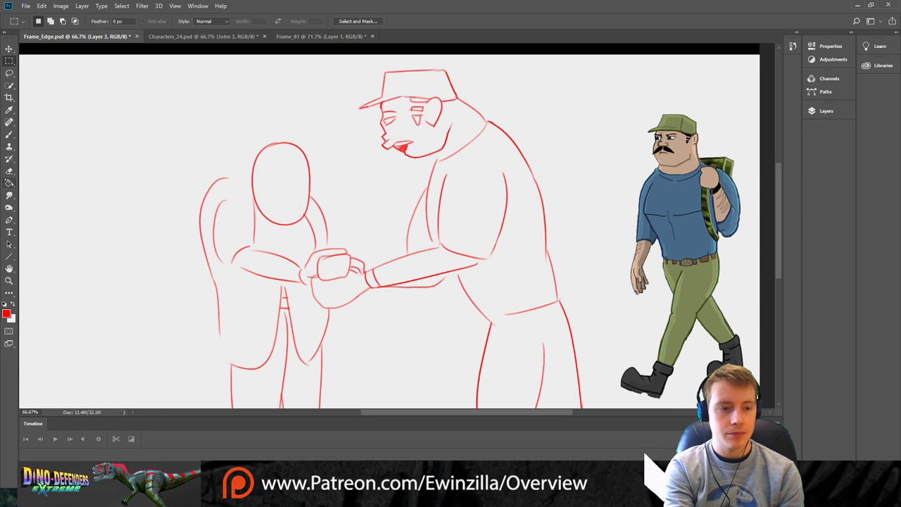
# Redraw the capped man's belly line further forward and his lower back line further in, down to the waist.
pyautogui.press('b')
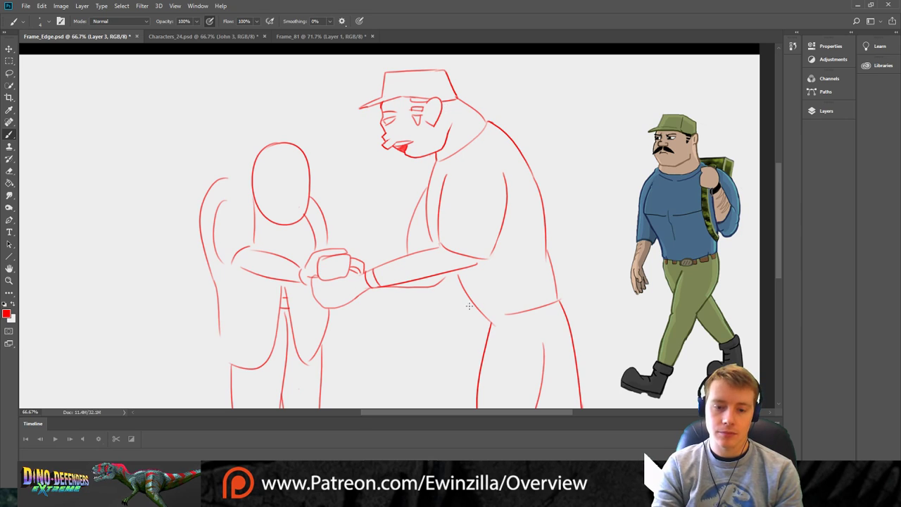
pyautogui.moveTo(451, 272); pyautogui.dragTo(470, 324)
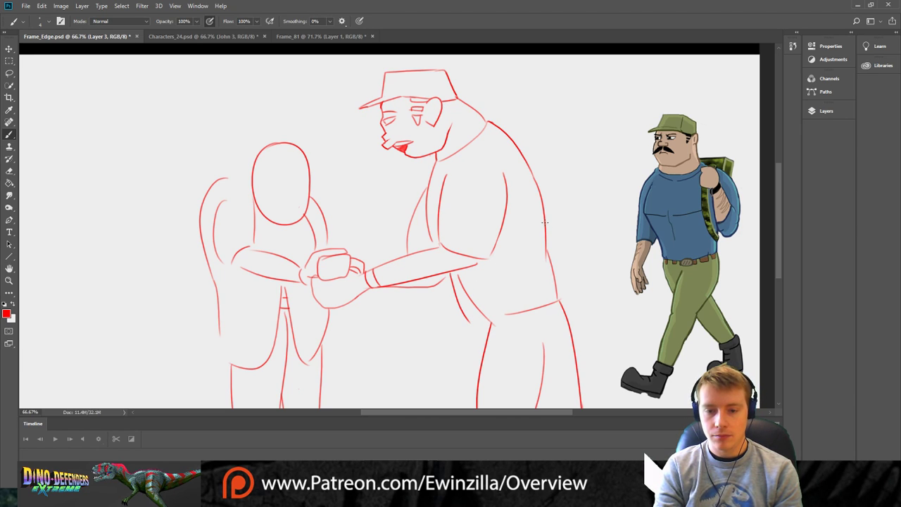
pyautogui.moveTo(544, 222); pyautogui.dragTo(536, 277)
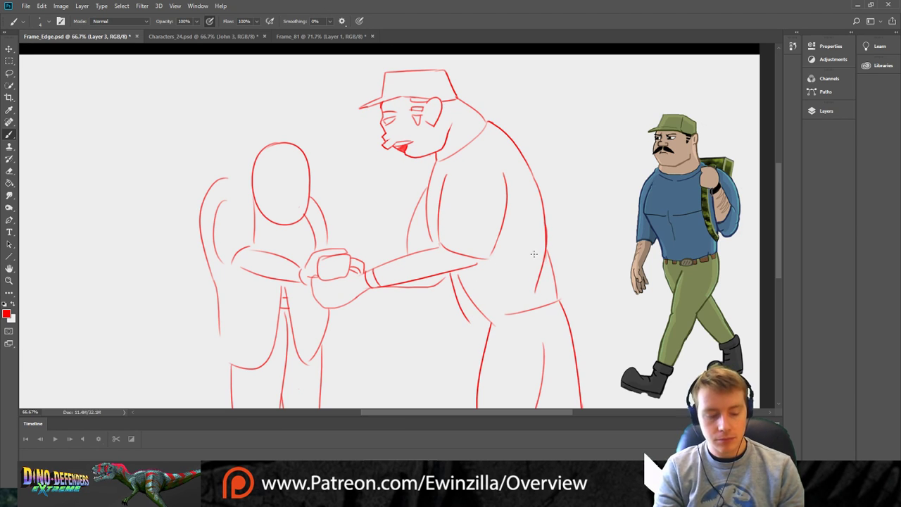
pyautogui.hotkey('ctrl', 'z')
pyautogui.moveTo(546, 233); pyautogui.dragTo(528, 300)
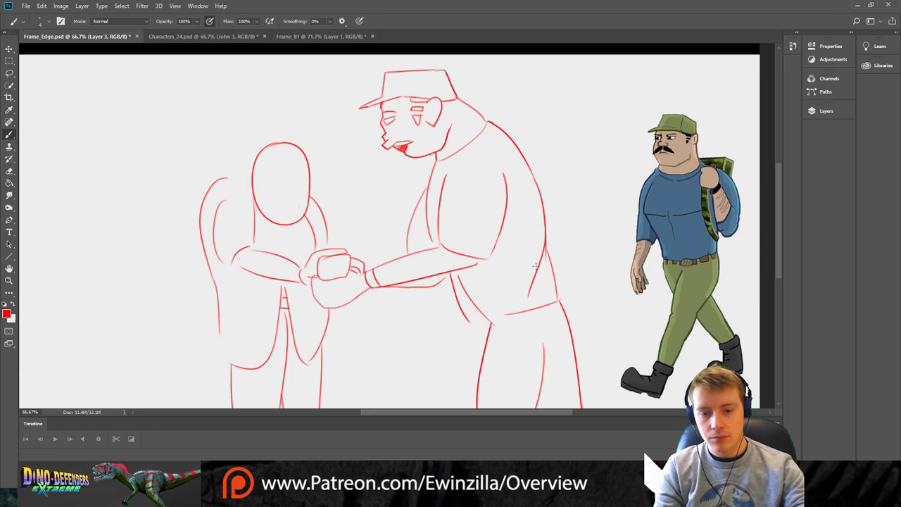
pyautogui.hotkey('ctrl', 'z')
pyautogui.moveTo(534, 178); pyautogui.dragTo(530, 264)
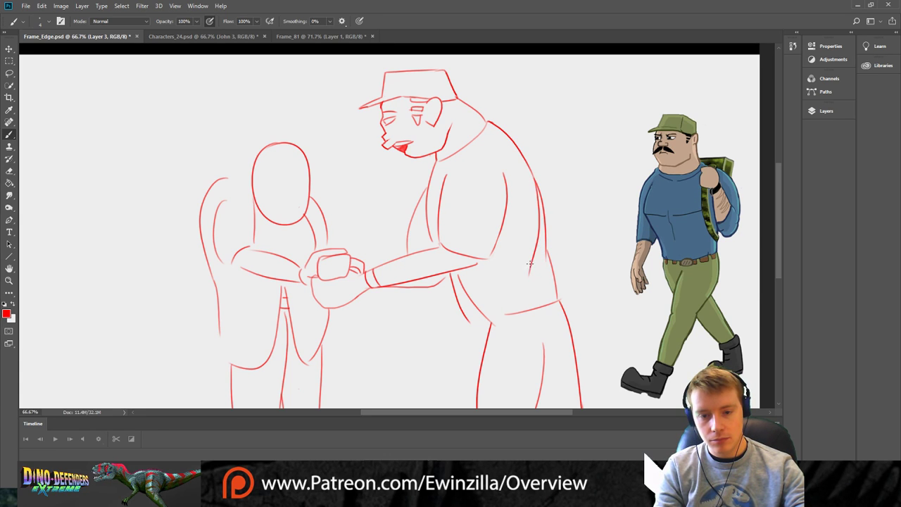
pyautogui.hotkey('ctrl', 'z')
pyautogui.moveTo(532, 178); pyautogui.dragTo(529, 294)
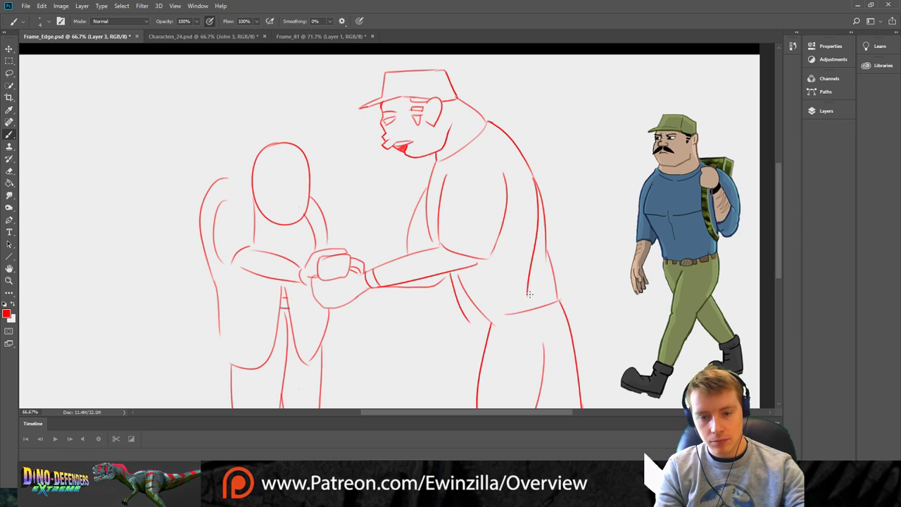
pyautogui.hotkey('ctrl', 'z')
pyautogui.moveTo(533, 176); pyautogui.dragTo(532, 294)
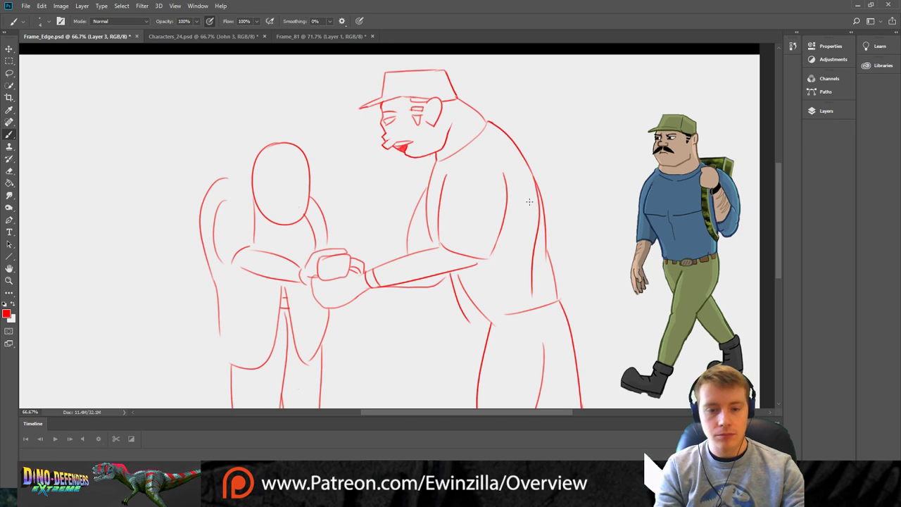
# Erase the capped man's old belly line and old outer lower back line.
pyautogui.click(9, 171)
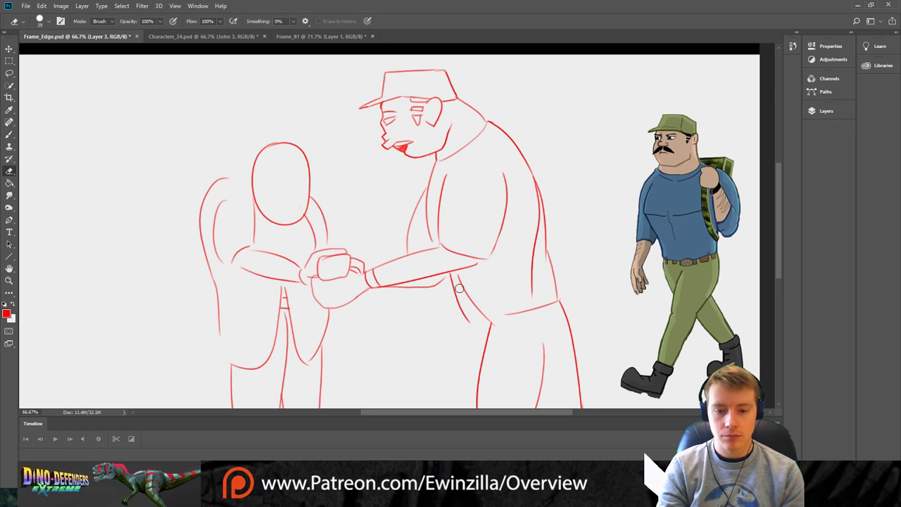
pyautogui.moveTo(469, 302)
pyautogui.mouseDown()
pyautogui.moveTo(494, 326)
pyautogui.moveTo(504, 298)
pyautogui.mouseUp()
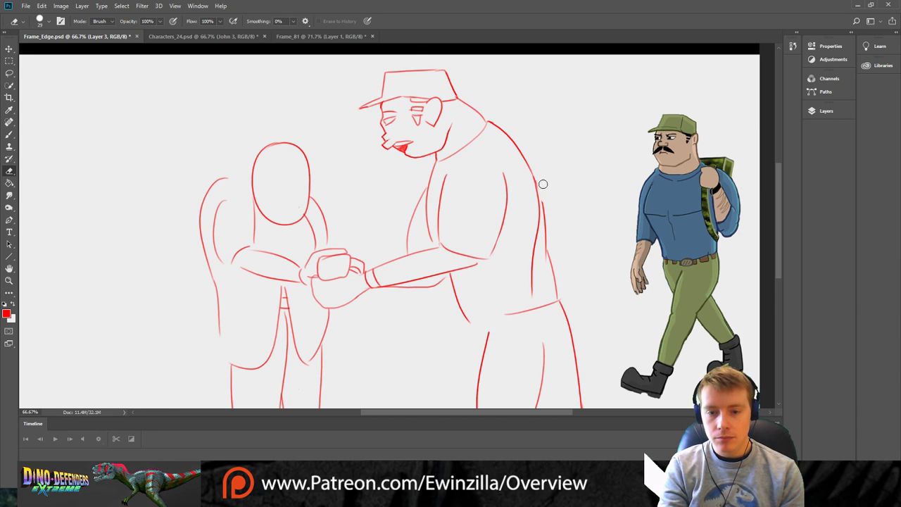
pyautogui.moveTo(541, 173)
pyautogui.mouseDown()
pyautogui.moveTo(557, 293)
pyautogui.moveTo(486, 322)
pyautogui.moveTo(468, 417)
pyautogui.moveTo(556, 433)
pyautogui.moveTo(612, 379)
pyautogui.moveTo(575, 291)
pyautogui.mouseUp()
# Select the capped man's waistline and legs, shift them forward under the new torso, and rotate them about 3.1°.
pyautogui.click(9, 73)
pyautogui.press('v')
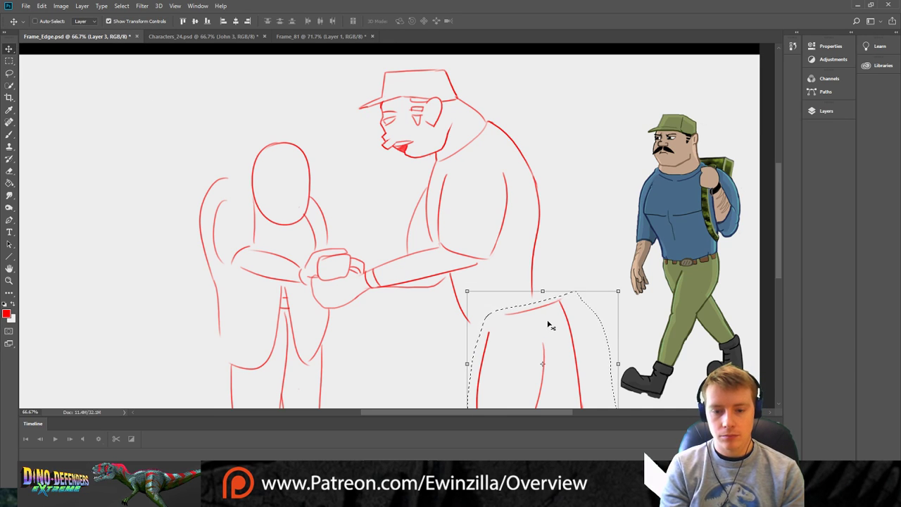
pyautogui.moveTo(549, 321)
pyautogui.mouseDown()
pyautogui.moveTo(524, 328)
pyautogui.moveTo(516, 313)
pyautogui.mouseUp()
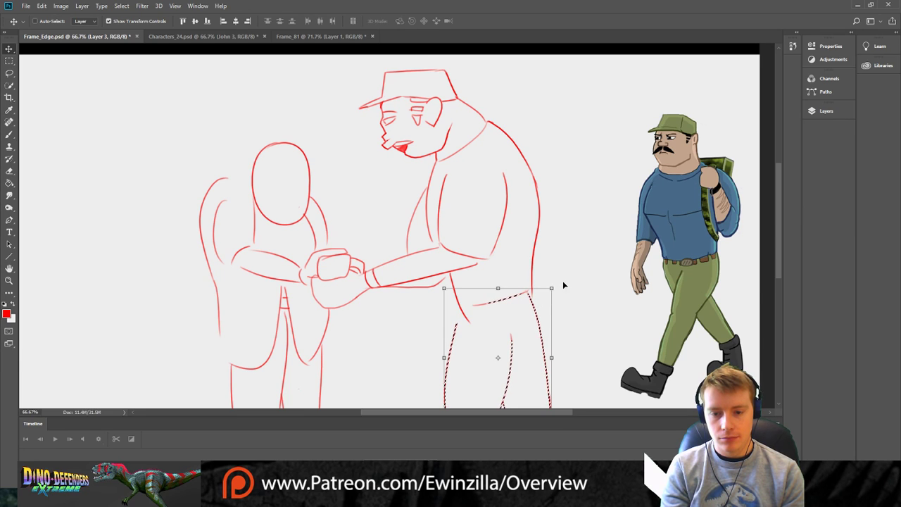
pyautogui.moveTo(565, 285); pyautogui.dragTo(568, 279)
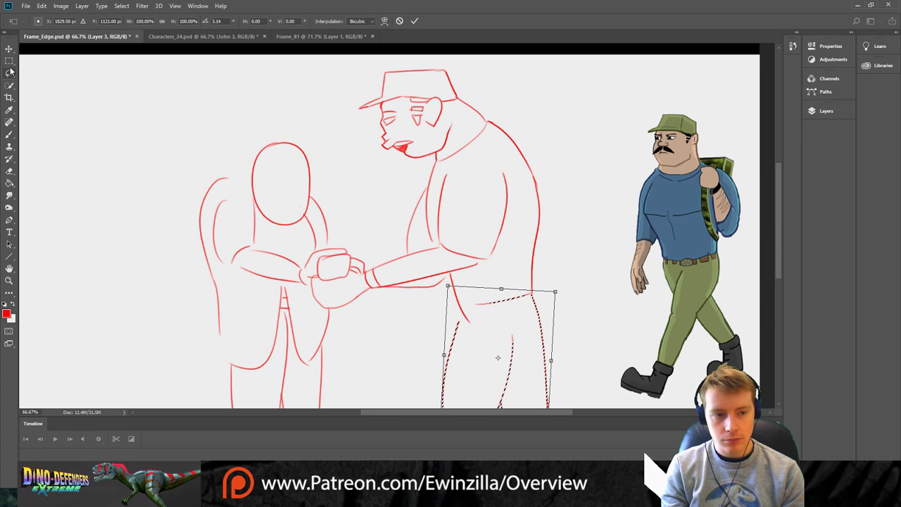
pyautogui.press('Return')
pyautogui.hotkey('ctrl', 'd')
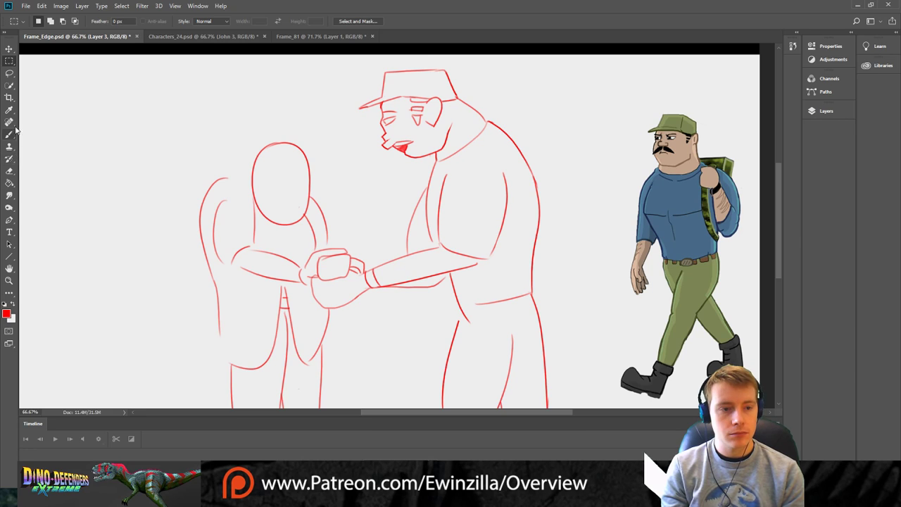
# Select the second figure's head, torso and legs with the Lasso, leaving out the front arm and hands.
pyautogui.press('l')
pyautogui.moveTo(303, 251)
pyautogui.mouseDown()
pyautogui.moveTo(322, 258)
pyautogui.moveTo(338, 247)
pyautogui.moveTo(301, 128)
pyautogui.moveTo(234, 138)
pyautogui.moveTo(187, 206)
pyautogui.moveTo(360, 440)
pyautogui.moveTo(333, 313)
pyautogui.moveTo(292, 283)
pyautogui.moveTo(251, 283)
pyautogui.moveTo(219, 270)
pyautogui.moveTo(207, 205)
pyautogui.moveTo(236, 190)
pyautogui.moveTo(257, 247)
pyautogui.moveTo(312, 264)
pyautogui.mouseUp()
pyautogui.press('v')
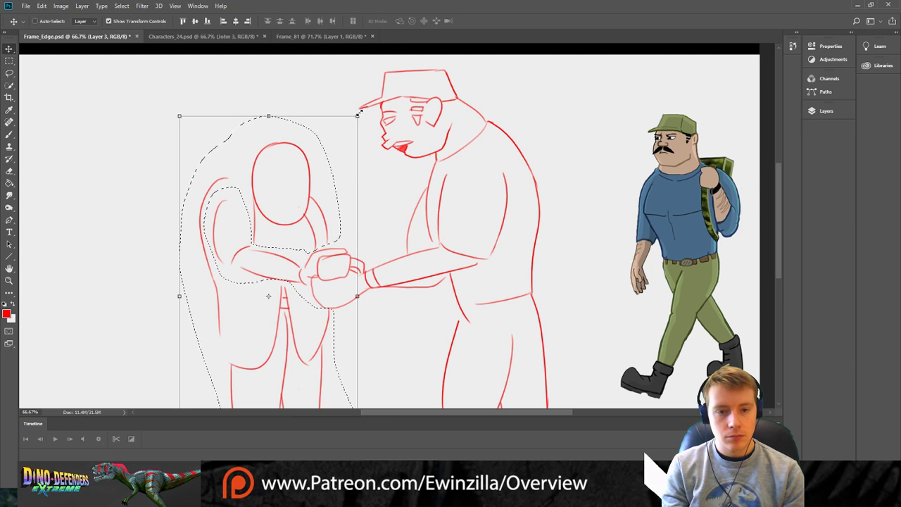
# Try enlarging and tilting the selected second figure, and check the characters in the Frame_81 reference.
pyautogui.moveTo(359, 111); pyautogui.dragTo(359, 106)
pyautogui.moveTo(290, 144); pyautogui.dragTo(294, 171)
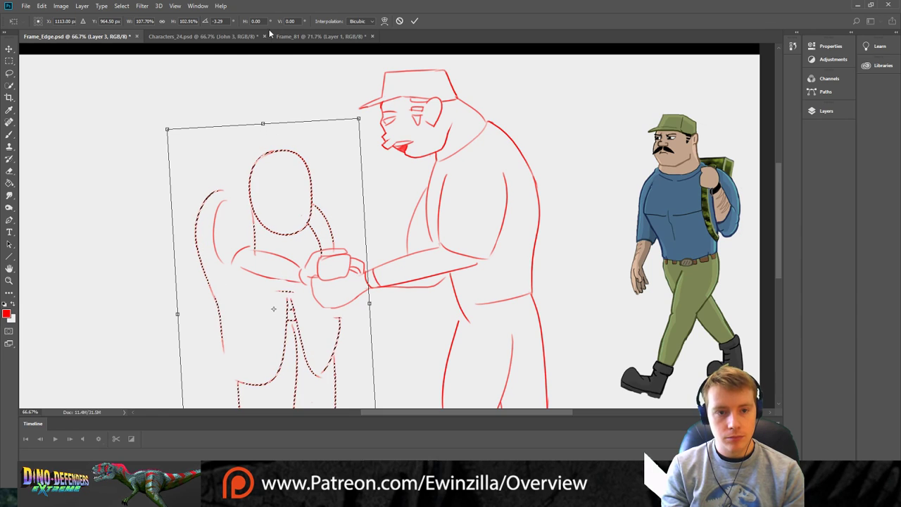
pyautogui.click(308, 37)
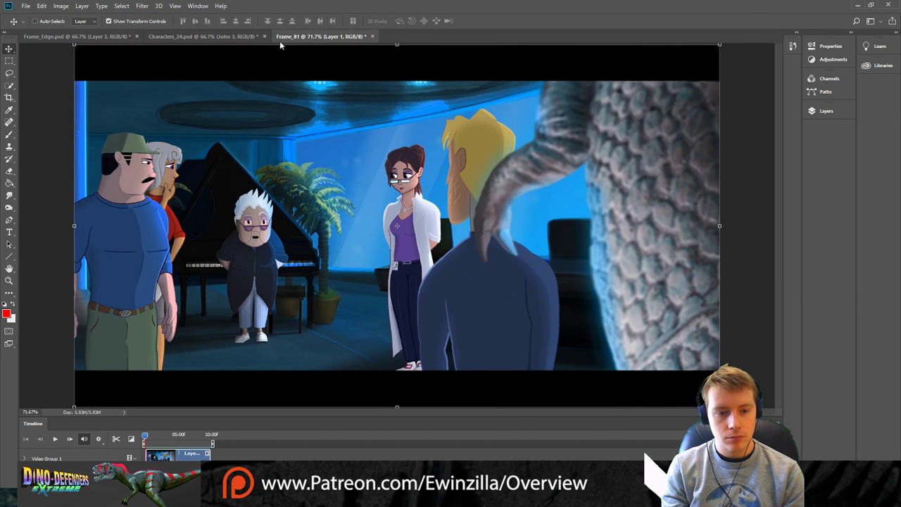
pyautogui.click(95, 37)
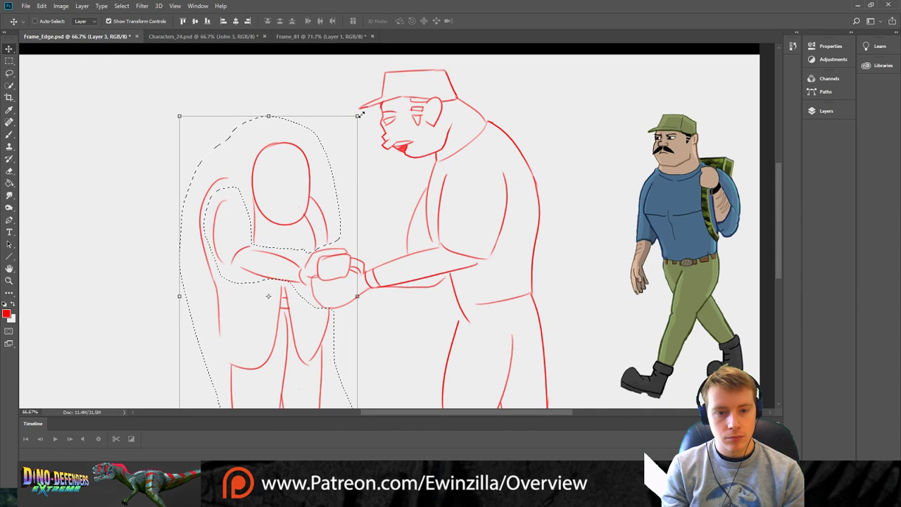
# Scale the selected second figure to about 110% by 105%, rotate it about -3.9°, and align it with the arm and hands.
pyautogui.moveTo(358, 115)
pyautogui.mouseDown()
pyautogui.moveTo(376, 98)
pyautogui.moveTo(373, 86)
pyautogui.mouseUp()
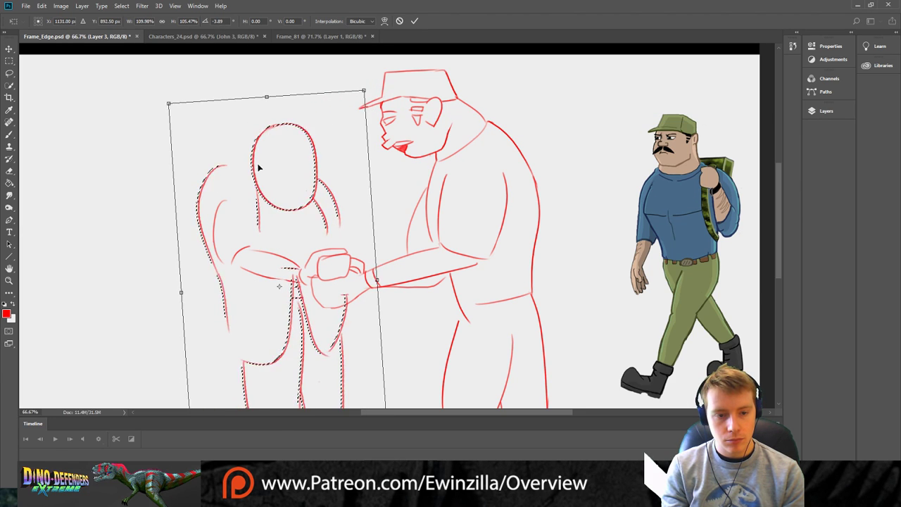
pyautogui.moveTo(259, 167)
pyautogui.mouseDown()
pyautogui.moveTo(258, 190)
pyautogui.moveTo(259, 181)
pyautogui.mouseUp()
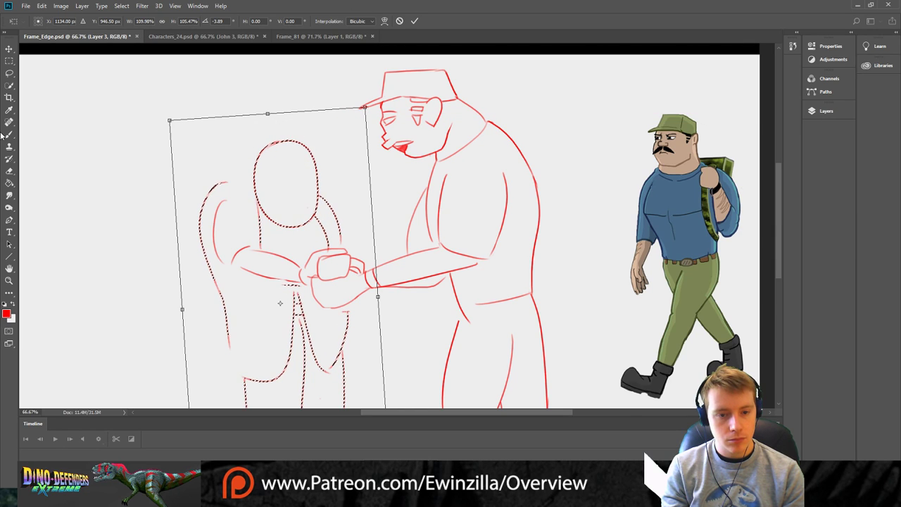
pyautogui.moveTo(216, 206); pyautogui.dragTo(228, 203)
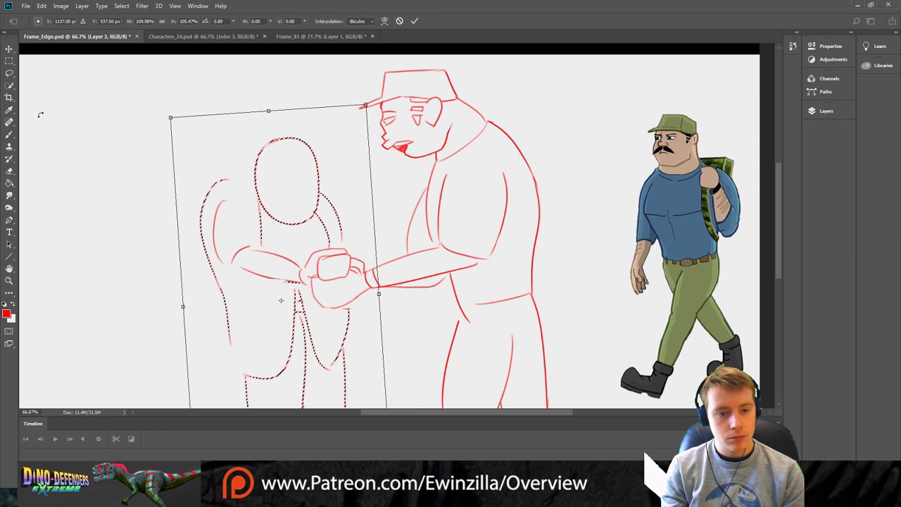
pyautogui.click(9, 61)
pyautogui.click(467, 211)
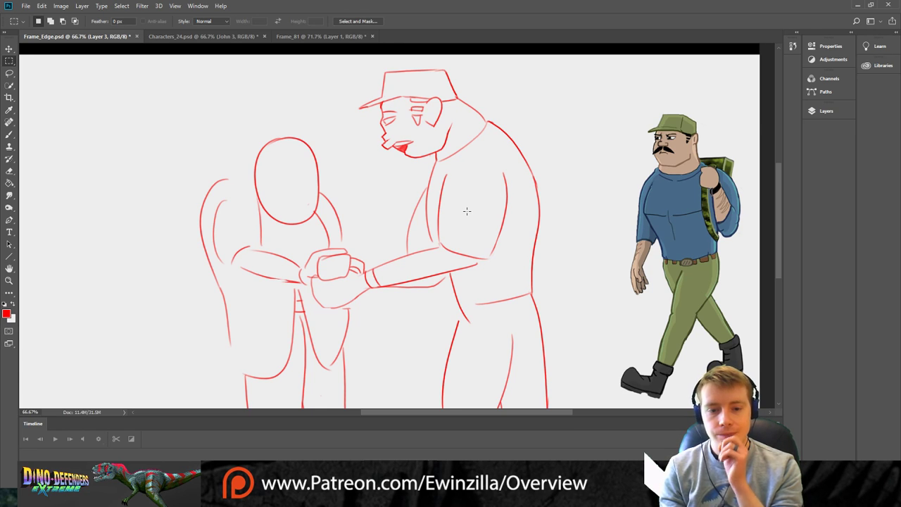
# Trim the lower end of the capped man's belly line and join the waistline and front thigh to it.
pyautogui.click(9, 72)
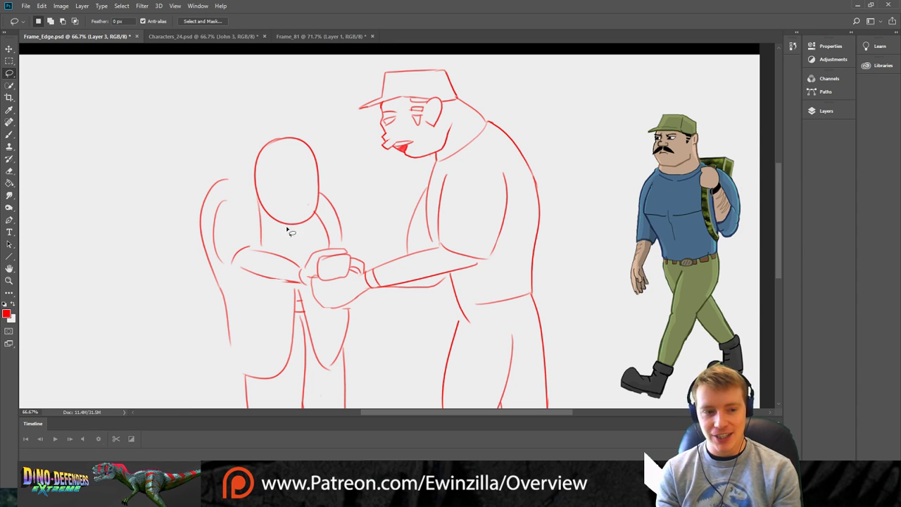
pyautogui.click(9, 171)
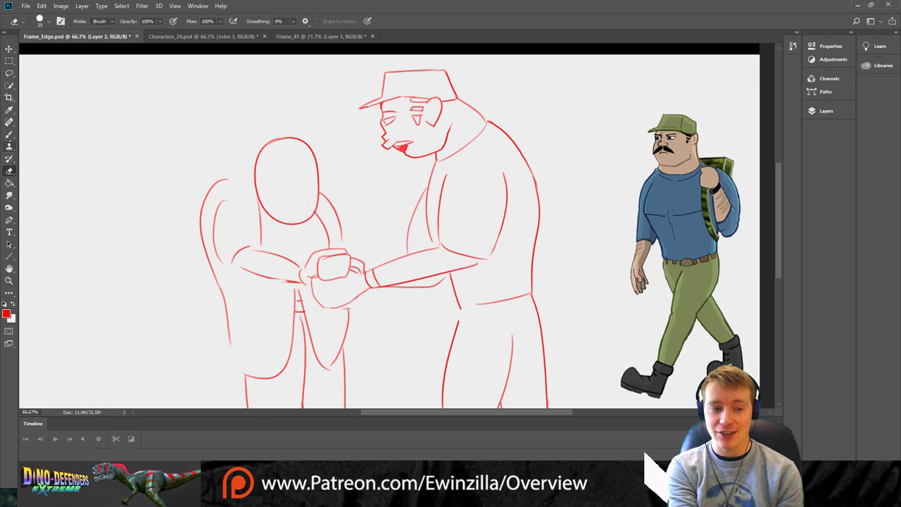
pyautogui.click(8, 135)
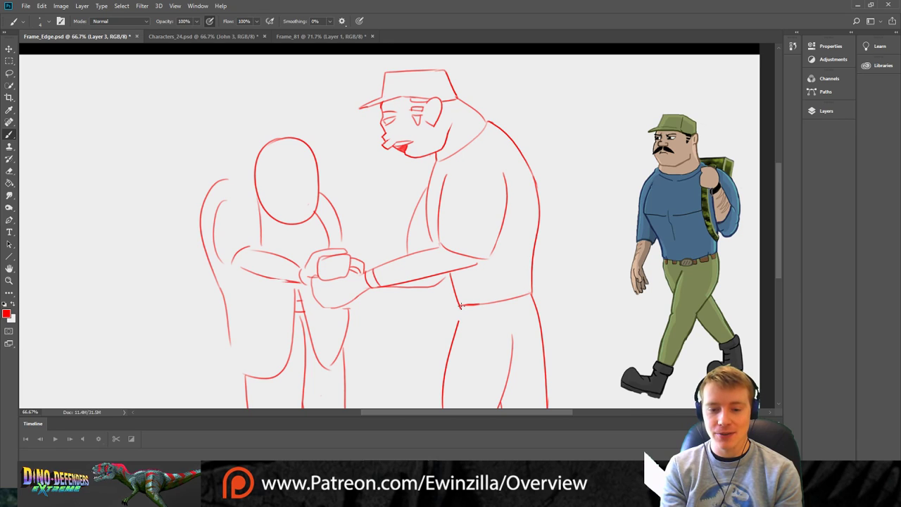
pyautogui.moveTo(462, 305); pyautogui.dragTo(456, 331)
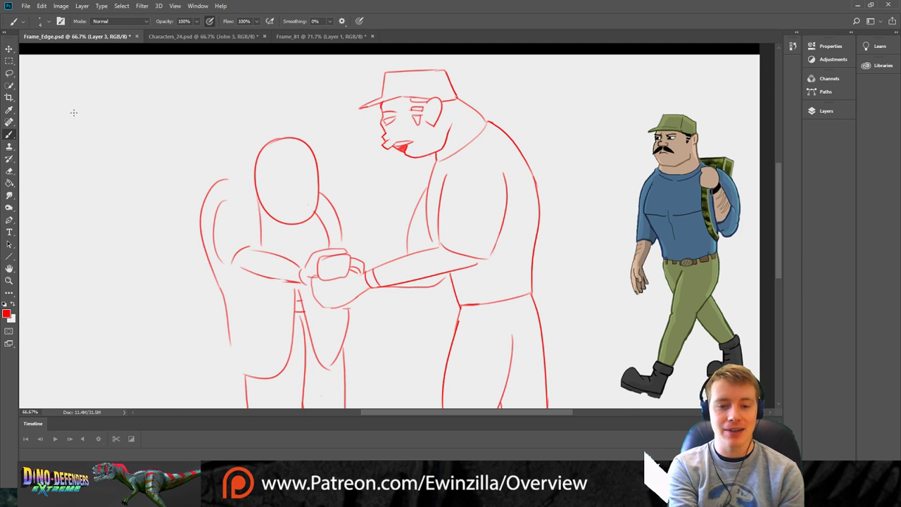
# Select the capped man without his hands and move him slightly closer to the second figure.
pyautogui.click(10, 72)
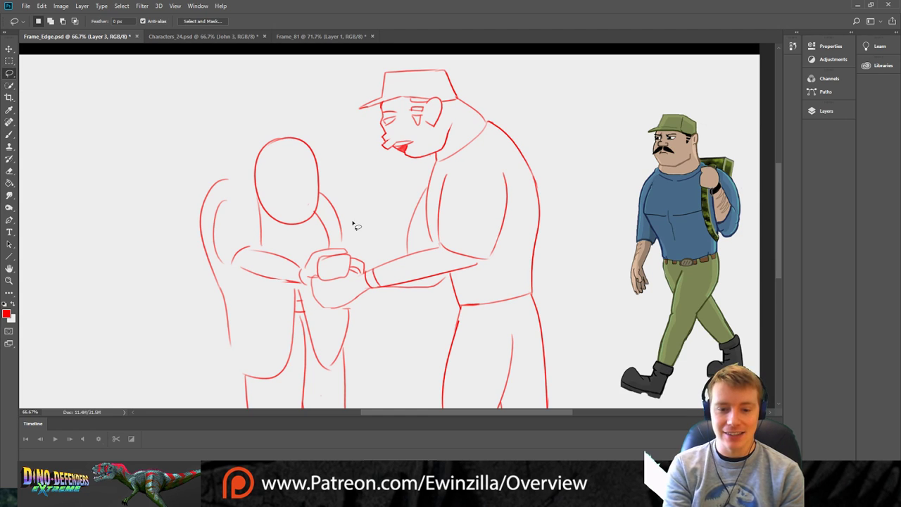
pyautogui.moveTo(442, 296)
pyautogui.mouseDown()
pyautogui.moveTo(451, 283)
pyautogui.moveTo(416, 281)
pyautogui.moveTo(379, 205)
pyautogui.moveTo(354, 79)
pyautogui.moveTo(553, 107)
pyautogui.moveTo(583, 417)
pyautogui.moveTo(403, 427)
pyautogui.mouseUp()
pyautogui.press('v')
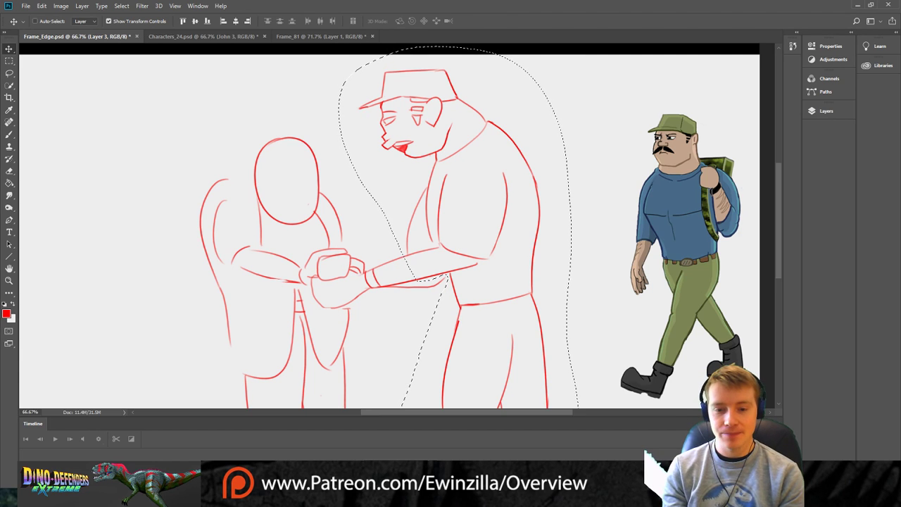
pyautogui.press('Left')
pyautogui.press('Left')
pyautogui.press('Left')
pyautogui.press('Left')
pyautogui.moveTo(473, 224); pyautogui.dragTo(463, 226)
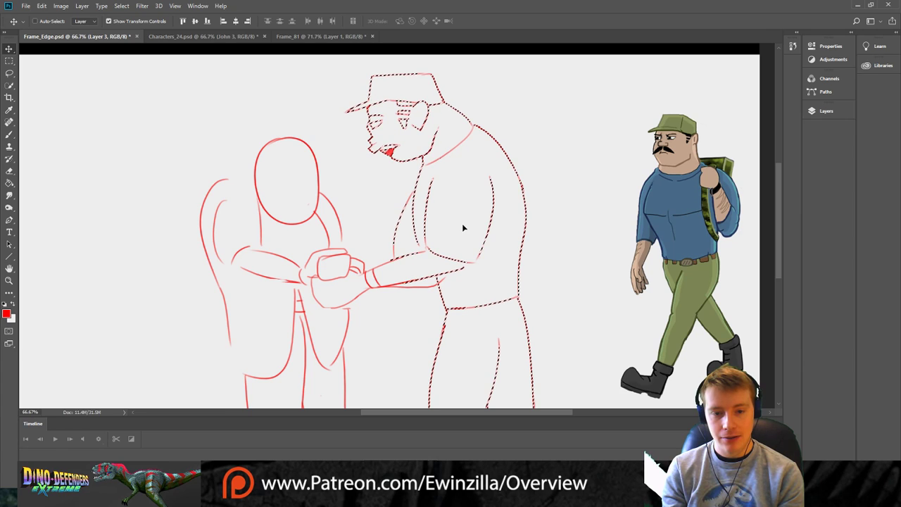
pyautogui.click(9, 61)
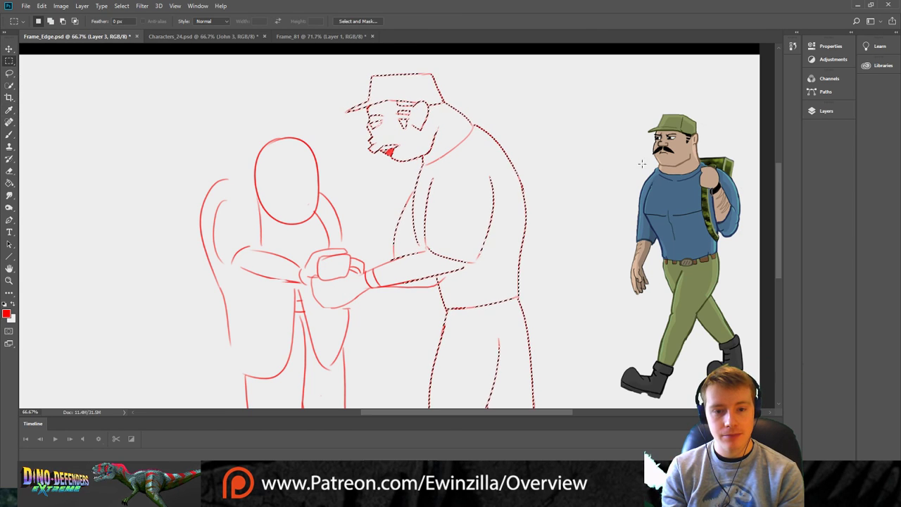
# Clear the selection, make Layer 4 active, and sample the olive green from the reference man's cap.
pyautogui.click(596, 169)
pyautogui.click(9, 171)
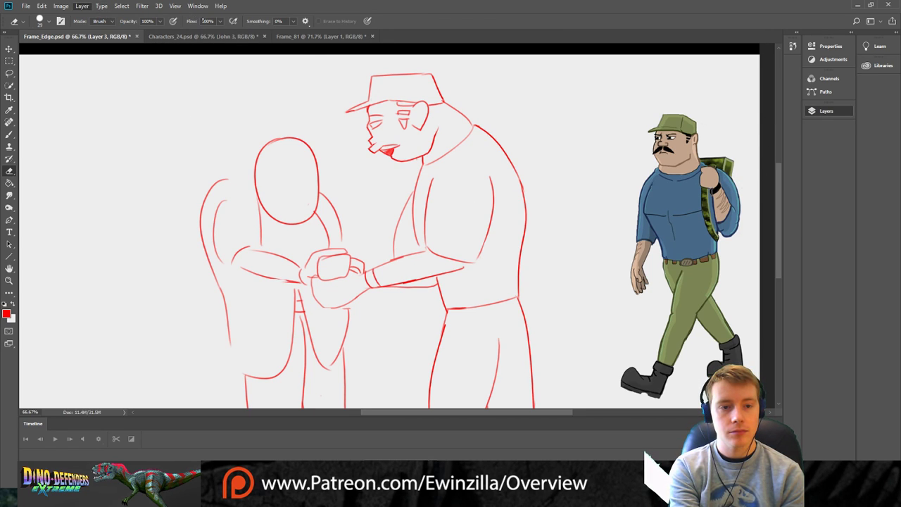
pyautogui.hotkey('alt', ']')
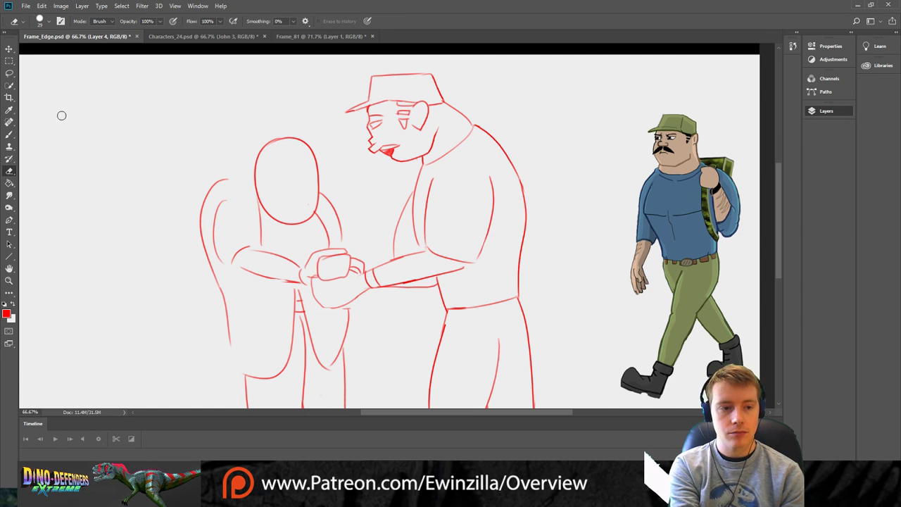
pyautogui.click(9, 109)
pyautogui.click(647, 132)
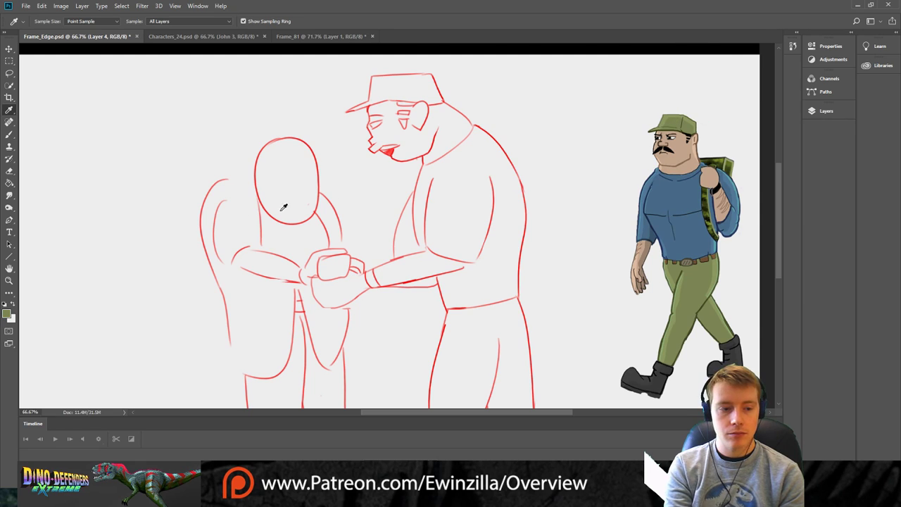
# Paint the leaning man's cap, from the brim to the crown, in the sampled olive green on Layer 4.
pyautogui.click(9, 280)
pyautogui.click(406, 75)
pyautogui.click(405, 75)
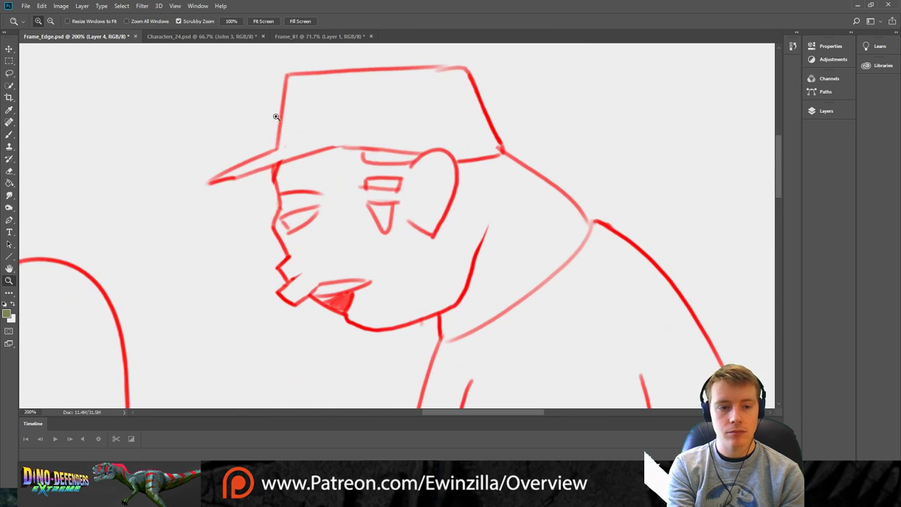
pyautogui.click(10, 133)
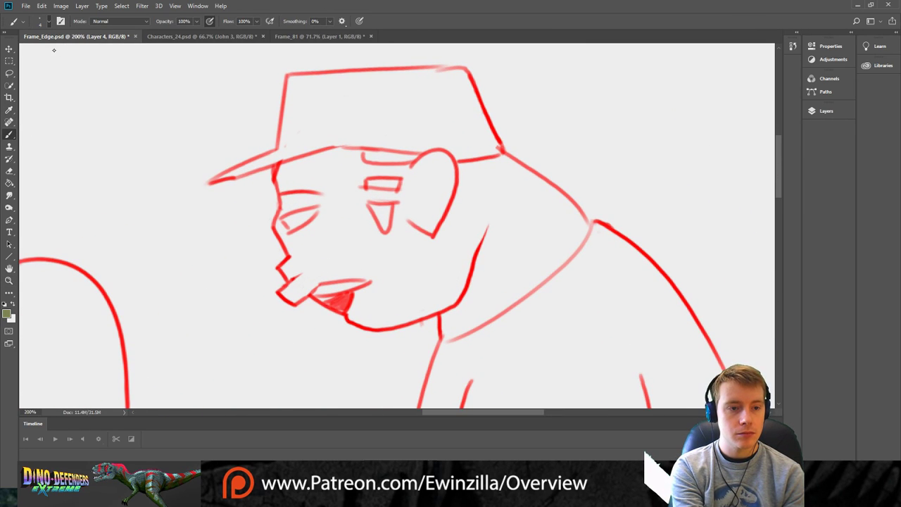
pyautogui.moveTo(219, 177)
pyautogui.mouseDown()
pyautogui.moveTo(246, 167)
pyautogui.moveTo(213, 181)
pyautogui.moveTo(294, 152)
pyautogui.moveTo(276, 162)
pyautogui.moveTo(285, 160)
pyautogui.moveTo(259, 163)
pyautogui.moveTo(273, 155)
pyautogui.moveTo(234, 171)
pyautogui.moveTo(321, 145)
pyautogui.mouseUp()
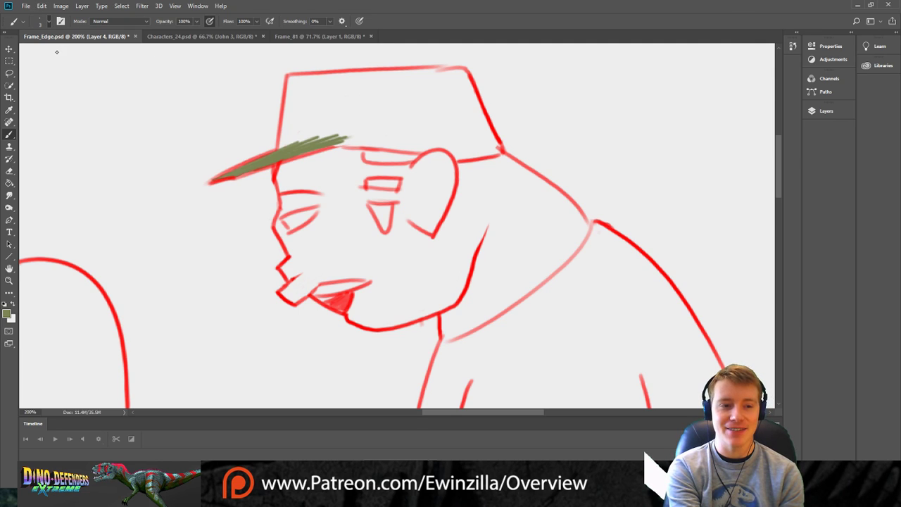
pyautogui.press(']')
pyautogui.moveTo(294, 150)
pyautogui.mouseDown()
pyautogui.moveTo(369, 125)
pyautogui.moveTo(324, 140)
pyautogui.moveTo(430, 126)
pyautogui.mouseUp()
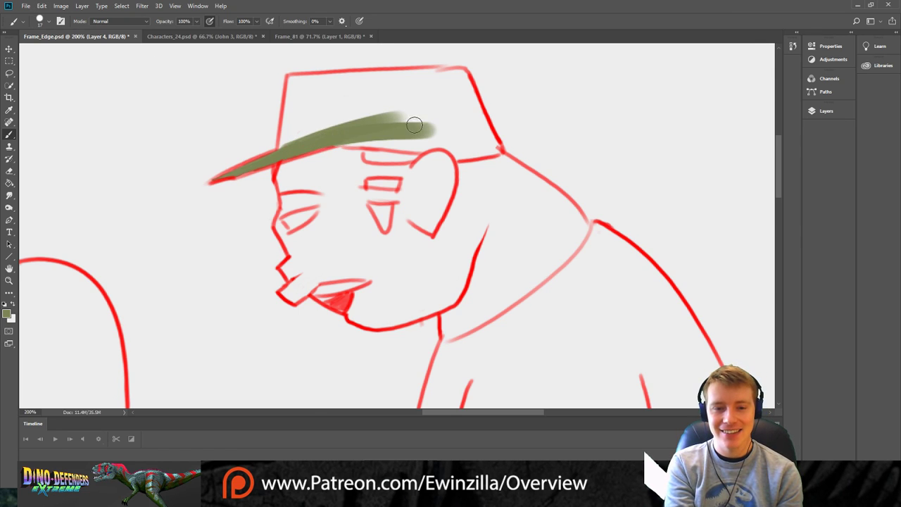
pyautogui.moveTo(331, 138); pyautogui.dragTo(421, 146)
pyautogui.moveTo(341, 138)
pyautogui.mouseDown()
pyautogui.moveTo(431, 133)
pyautogui.moveTo(451, 135)
pyautogui.moveTo(402, 144)
pyautogui.moveTo(492, 147)
pyautogui.moveTo(483, 137)
pyautogui.moveTo(483, 149)
pyautogui.moveTo(461, 153)
pyautogui.moveTo(490, 142)
pyautogui.moveTo(458, 77)
pyautogui.moveTo(482, 145)
pyautogui.moveTo(444, 127)
pyautogui.moveTo(464, 107)
pyautogui.moveTo(450, 99)
pyautogui.moveTo(319, 128)
pyautogui.moveTo(287, 149)
pyautogui.moveTo(292, 82)
pyautogui.moveTo(403, 71)
pyautogui.moveTo(457, 77)
pyautogui.moveTo(346, 106)
pyautogui.moveTo(427, 95)
pyautogui.moveTo(374, 91)
pyautogui.moveTo(302, 103)
pyautogui.moveTo(313, 88)
pyautogui.moveTo(270, 81)
pyautogui.moveTo(271, 104)
pyautogui.moveTo(283, 63)
pyautogui.moveTo(277, 93)
pyautogui.moveTo(318, 81)
pyautogui.moveTo(291, 59)
pyautogui.moveTo(382, 54)
pyautogui.moveTo(308, 69)
pyautogui.moveTo(463, 64)
pyautogui.mouseUp()
# Smudge the green paint along the cap's brim and lower edge so it meets the red outline.
pyautogui.click(9, 195)
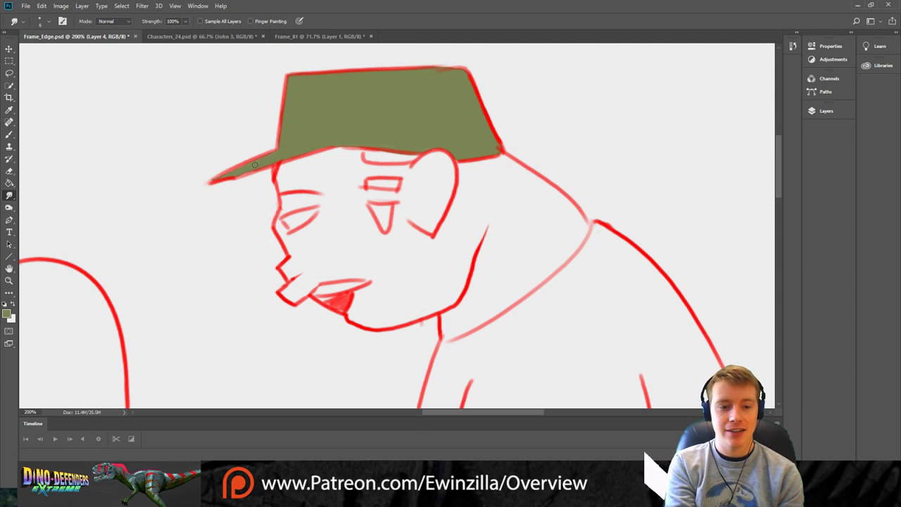
pyautogui.moveTo(232, 176); pyautogui.dragTo(339, 139)
pyautogui.moveTo(264, 163); pyautogui.dragTo(341, 138)
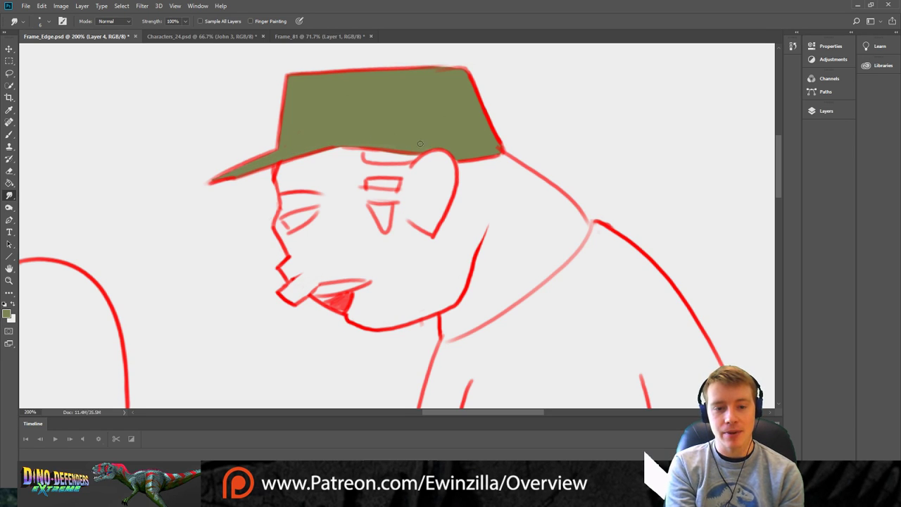
pyautogui.moveTo(332, 143); pyautogui.dragTo(406, 145)
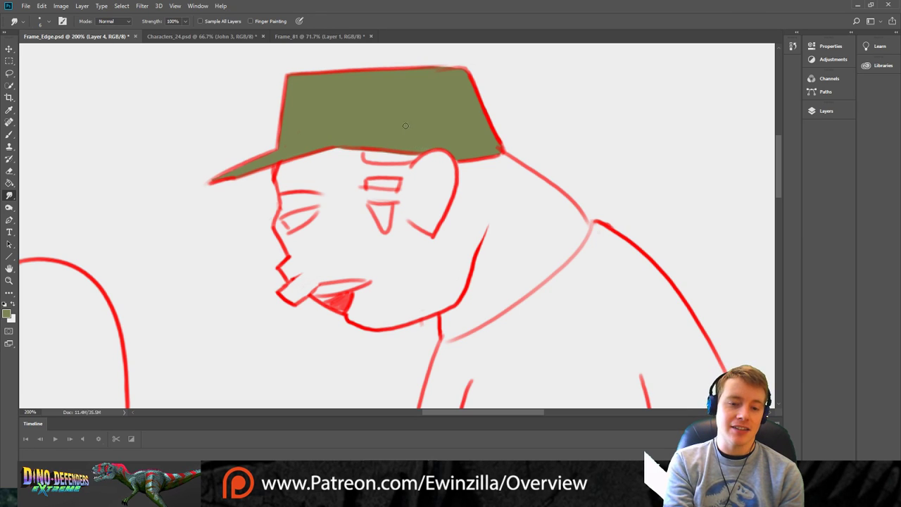
# Paint a strip of the same olive green down the leaning man's front thigh and start filling inward.
pyautogui.click(9, 280)
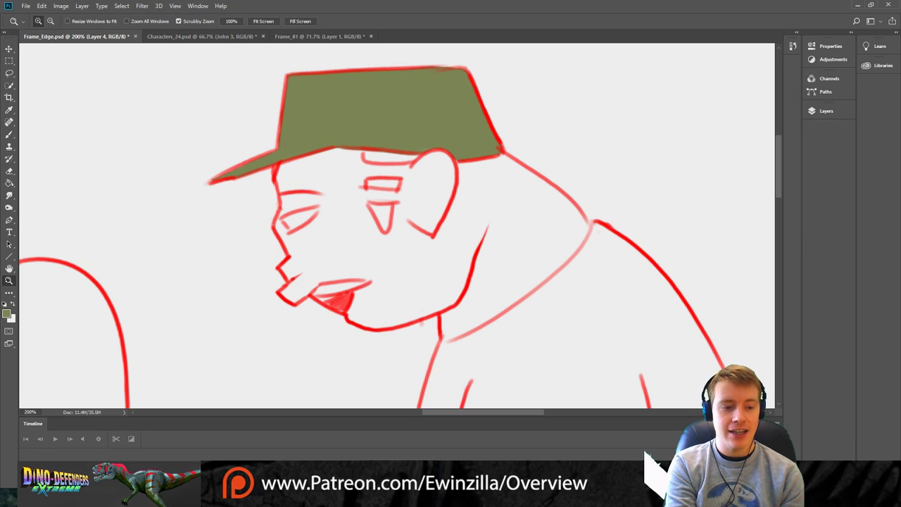
pyautogui.click(264, 21)
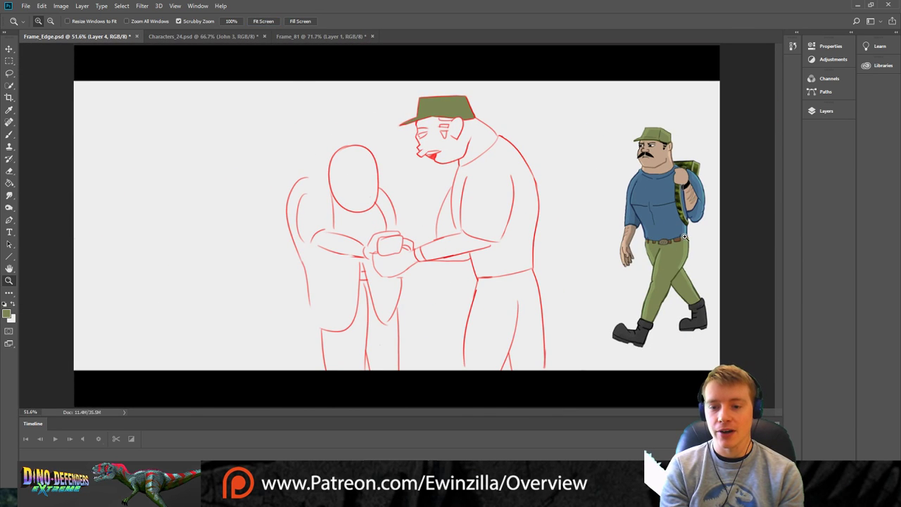
pyautogui.click(691, 259)
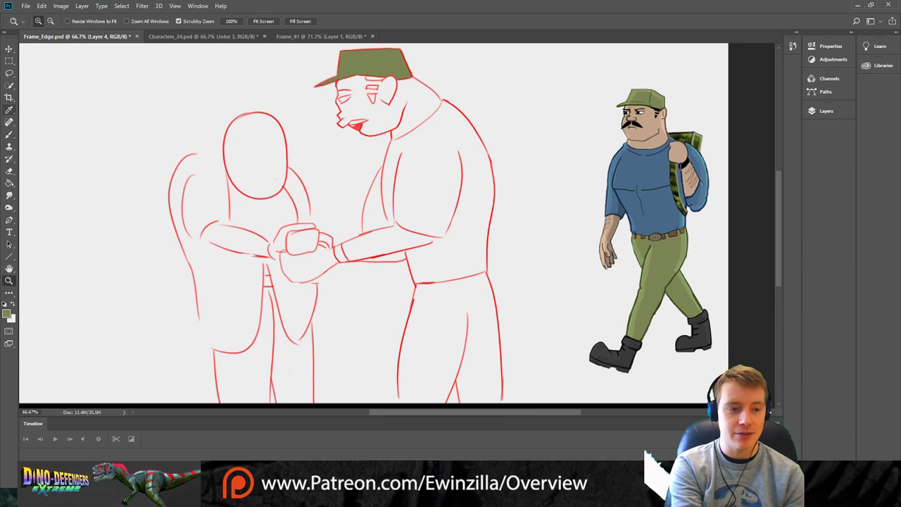
pyautogui.click(9, 110)
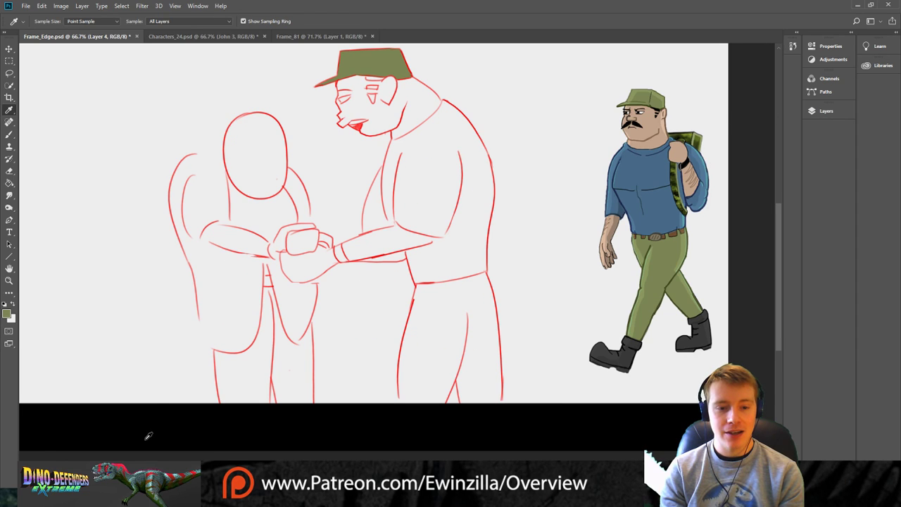
pyautogui.scroll(2, 148, 435)
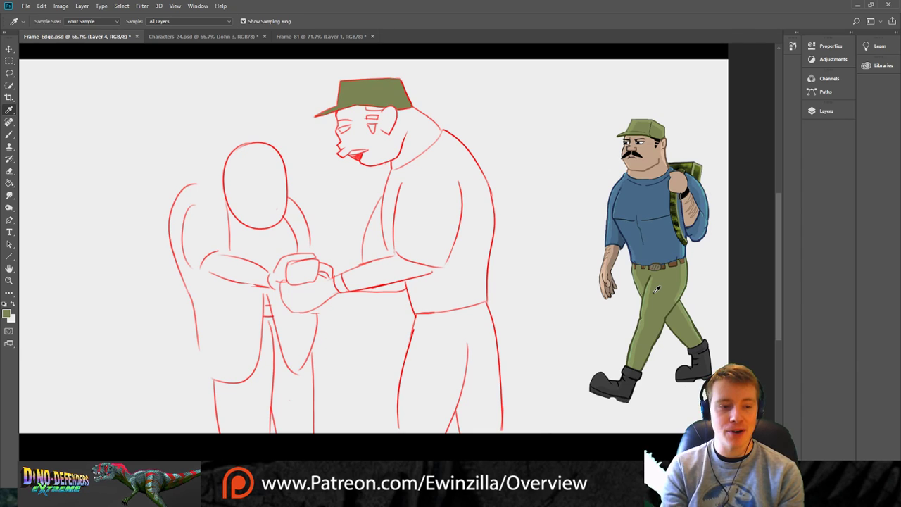
pyautogui.click(9, 135)
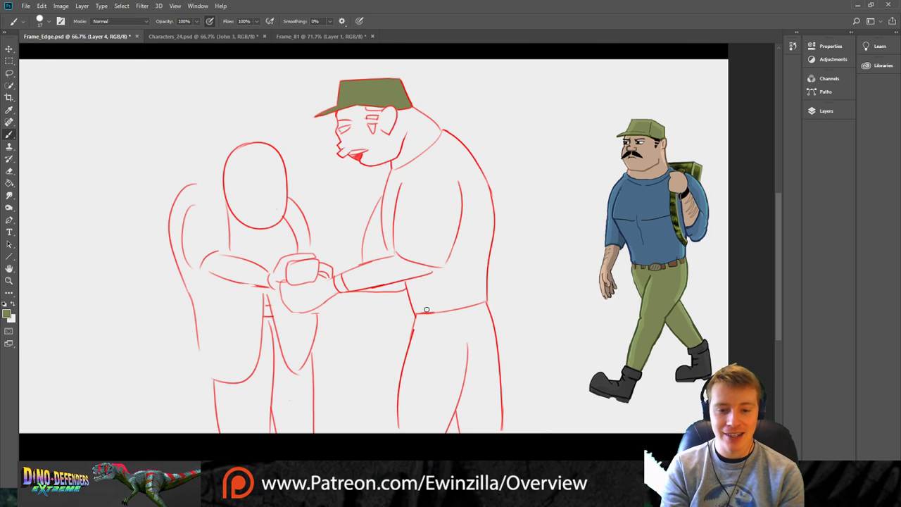
pyautogui.moveTo(417, 317); pyautogui.dragTo(402, 434)
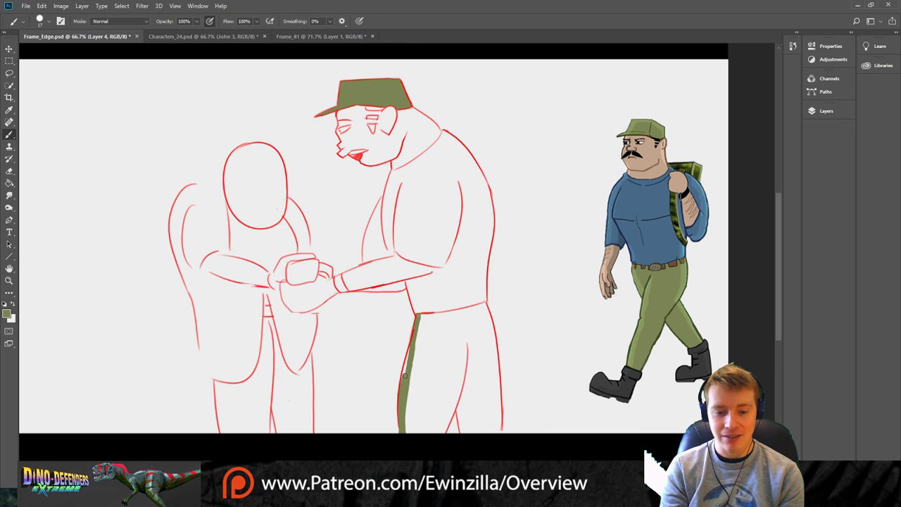
pyautogui.moveTo(403, 379)
pyautogui.mouseDown()
pyautogui.moveTo(415, 391)
pyautogui.moveTo(425, 356)
pyautogui.moveTo(428, 370)
pyautogui.mouseUp()
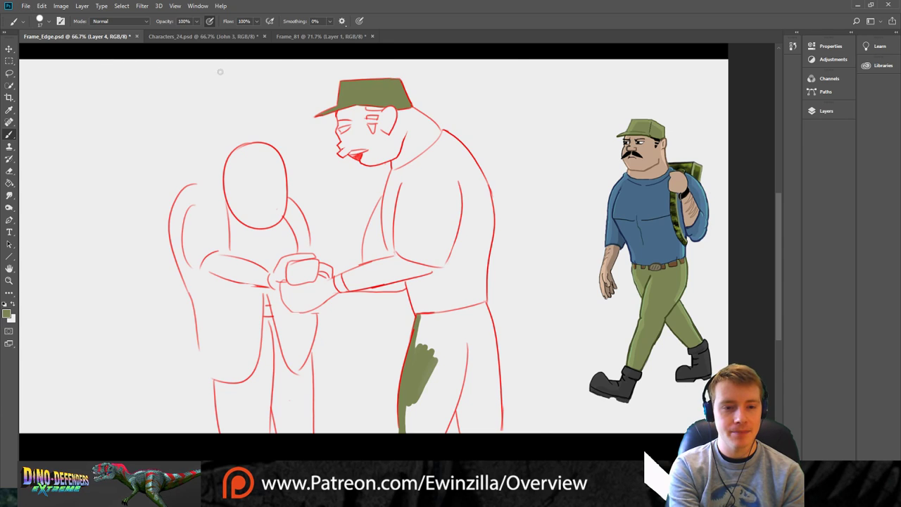
# Examine the office scene in Rose_Quarters_Tease.png at 100% zoom and return to Frame_Edge.psd.
pyautogui.hotkey('ctrl', 'Tab')
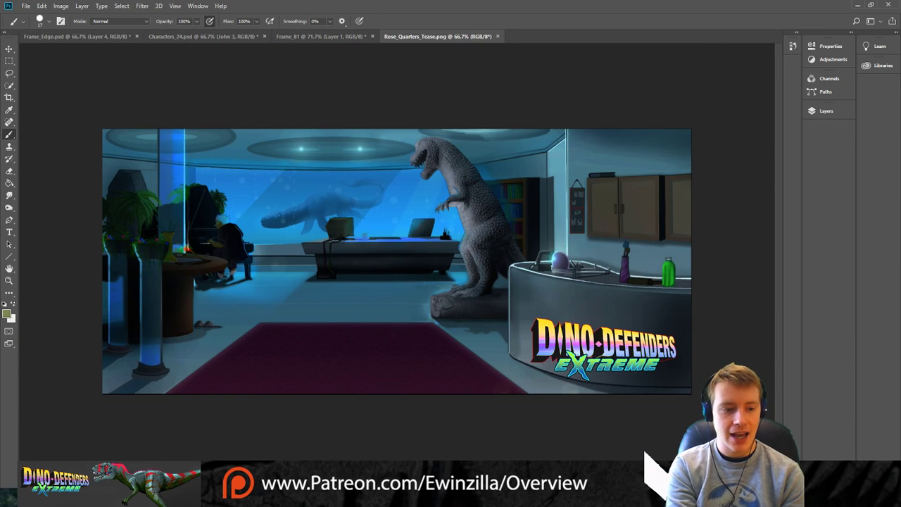
pyautogui.click(9, 280)
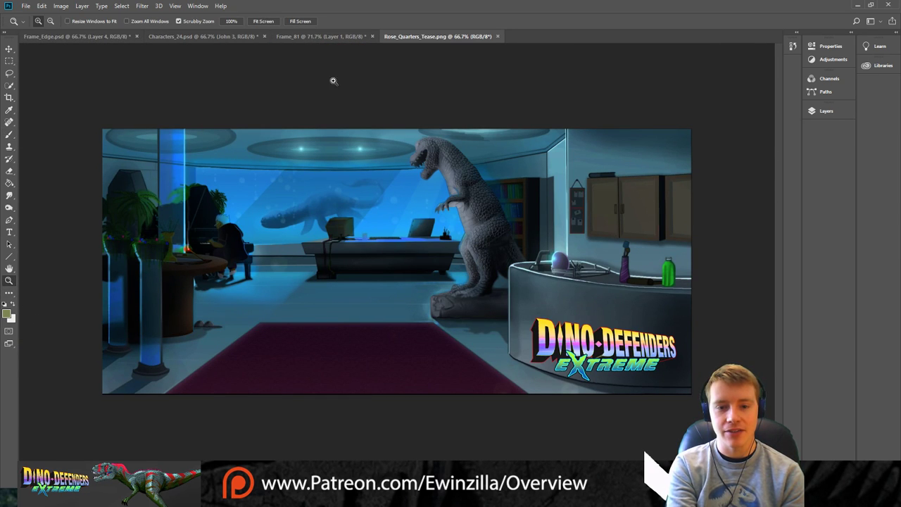
pyautogui.click(474, 177)
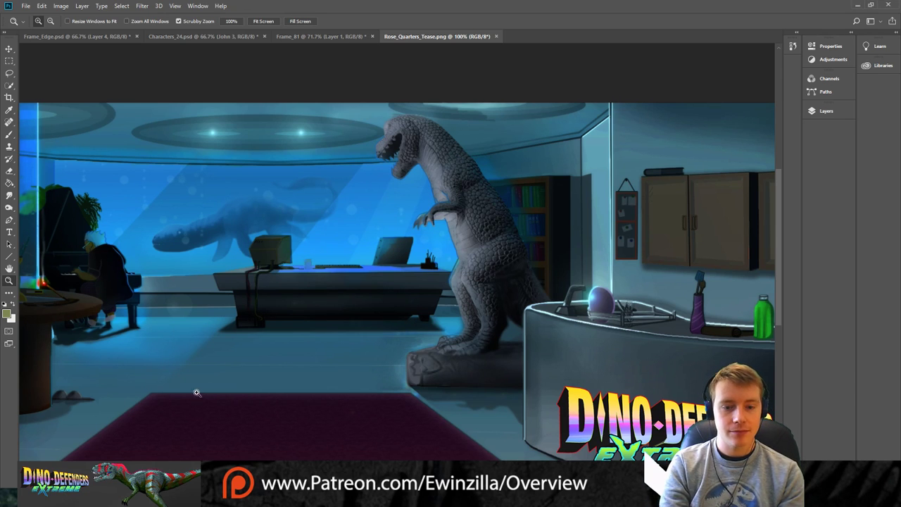
pyautogui.hotkey('ctrl', 'Tab')
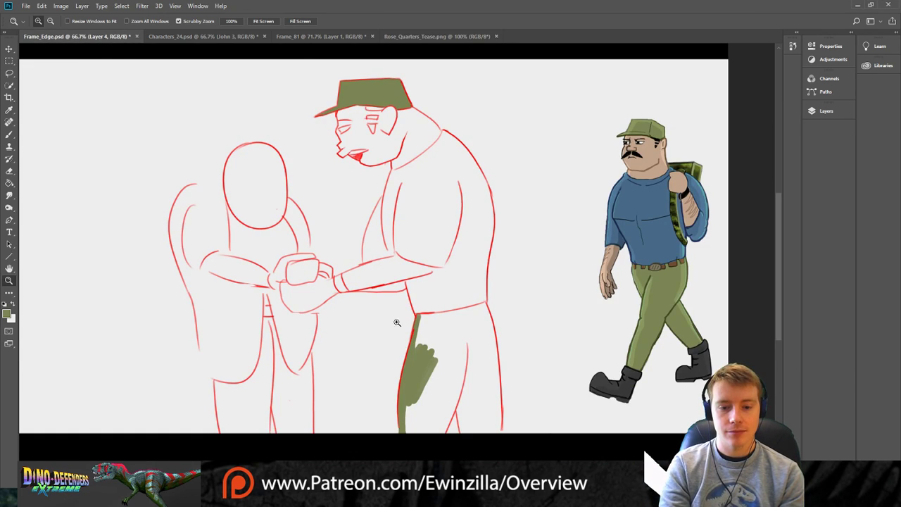
# Paint olive green along the leaning man's waistline, just inside the top of the trousers.
pyautogui.click(415, 337)
pyautogui.press('b')
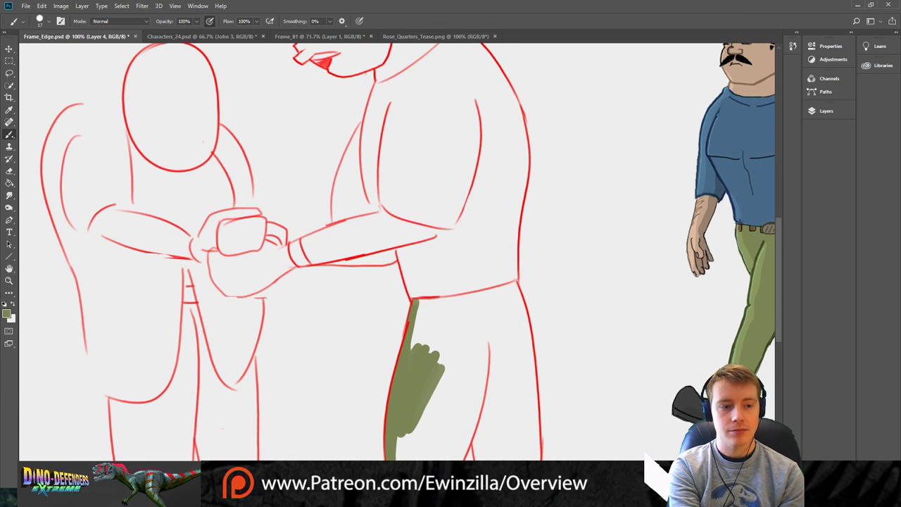
pyautogui.moveTo(780, 274); pyautogui.dragTo(781, 285)
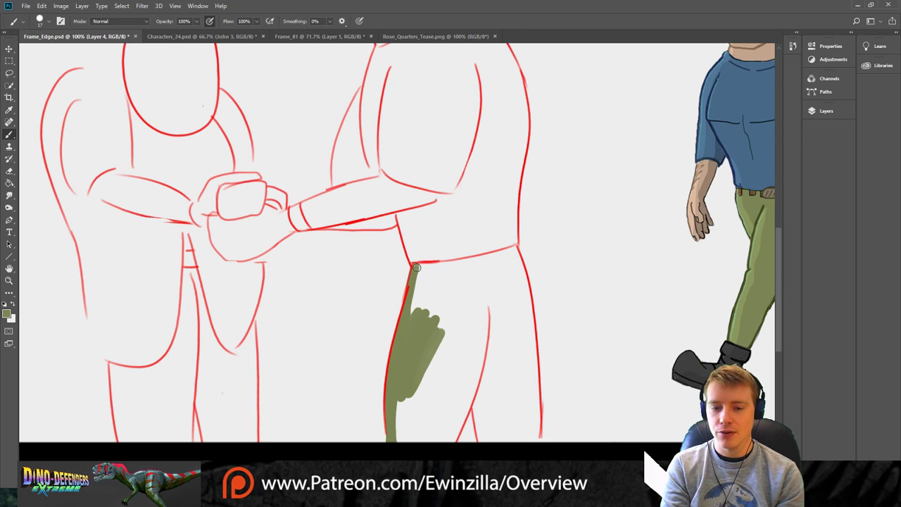
pyautogui.moveTo(416, 268)
pyautogui.mouseDown()
pyautogui.moveTo(481, 265)
pyautogui.moveTo(439, 272)
pyautogui.moveTo(447, 272)
pyautogui.moveTo(431, 268)
pyautogui.moveTo(515, 249)
pyautogui.moveTo(499, 269)
pyautogui.mouseUp()
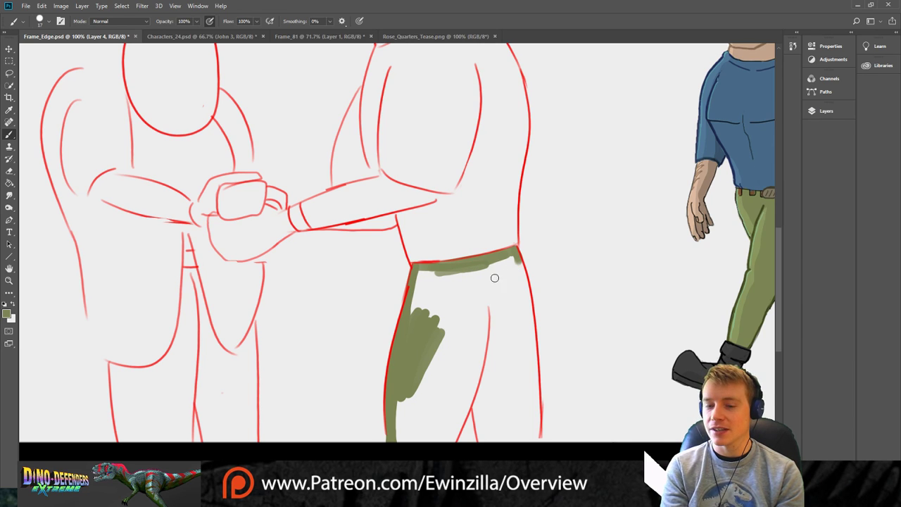
pyautogui.moveTo(513, 258); pyautogui.dragTo(447, 282)
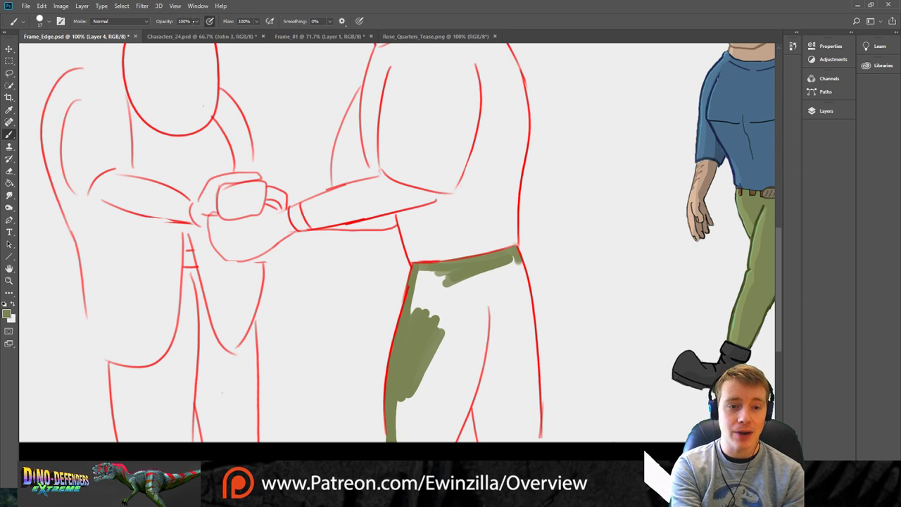
# Lower the brush opacity to 97% and paint the trousers' rear edge and back leg olive green.
pyautogui.press('9')
pyautogui.press('7')
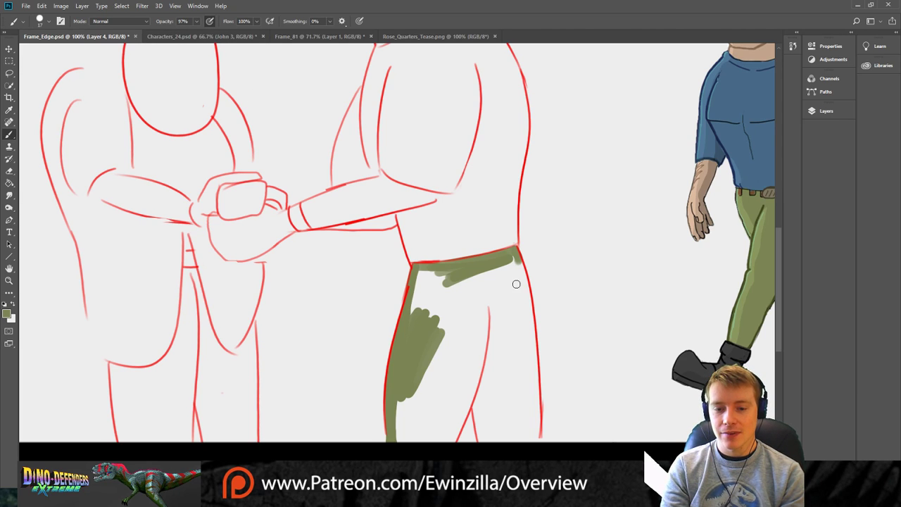
pyautogui.moveTo(515, 264)
pyautogui.mouseDown()
pyautogui.moveTo(535, 387)
pyautogui.moveTo(534, 331)
pyautogui.moveTo(536, 438)
pyautogui.moveTo(527, 458)
pyautogui.mouseUp()
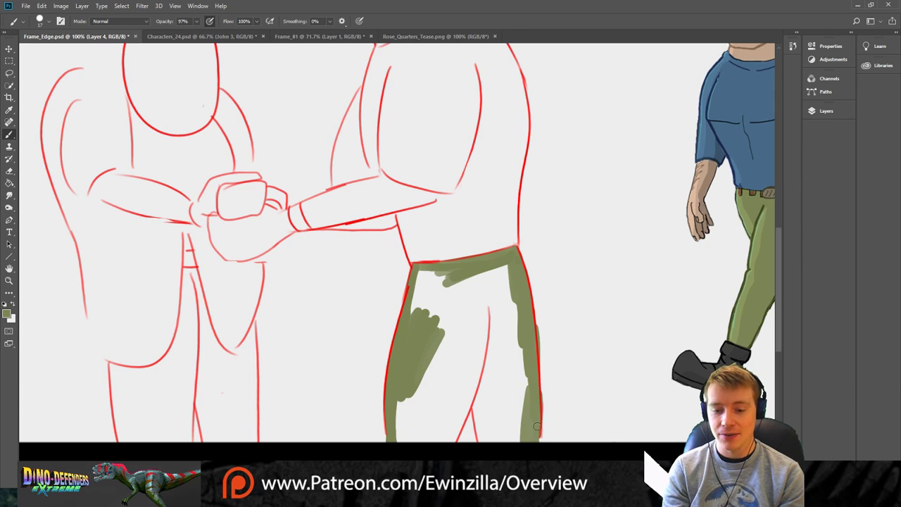
pyautogui.moveTo(536, 426)
pyautogui.mouseDown()
pyautogui.moveTo(528, 454)
pyautogui.moveTo(519, 450)
pyautogui.moveTo(485, 383)
pyautogui.moveTo(489, 459)
pyautogui.moveTo(490, 448)
pyautogui.moveTo(521, 458)
pyautogui.moveTo(530, 391)
pyautogui.moveTo(528, 417)
pyautogui.moveTo(507, 388)
pyautogui.moveTo(523, 349)
pyautogui.moveTo(527, 370)
pyautogui.moveTo(518, 374)
pyautogui.moveTo(506, 367)
pyautogui.moveTo(494, 383)
pyautogui.moveTo(479, 368)
pyautogui.moveTo(507, 333)
pyautogui.moveTo(482, 318)
pyautogui.mouseUp()
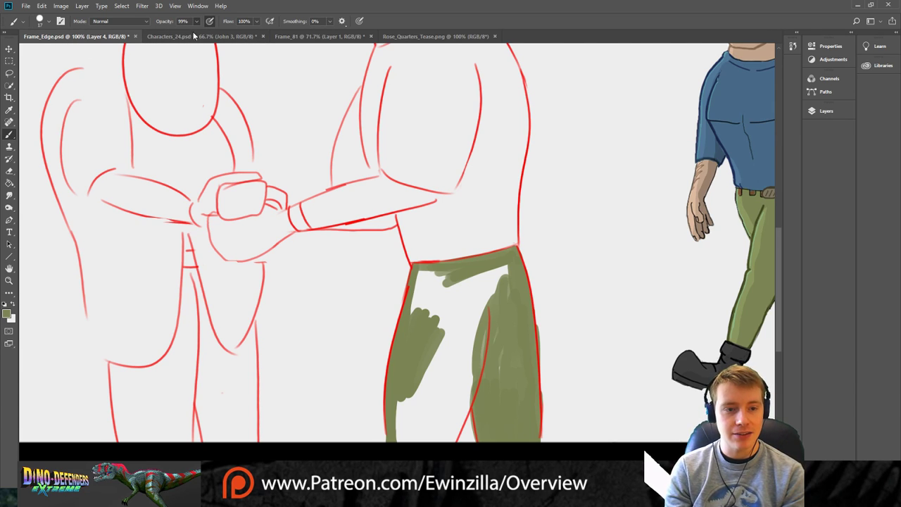
# Fill the rest of the trousers olive green at 100% brush opacity and smudge the paint edges to the outline around the leg gap.
pyautogui.press('0')
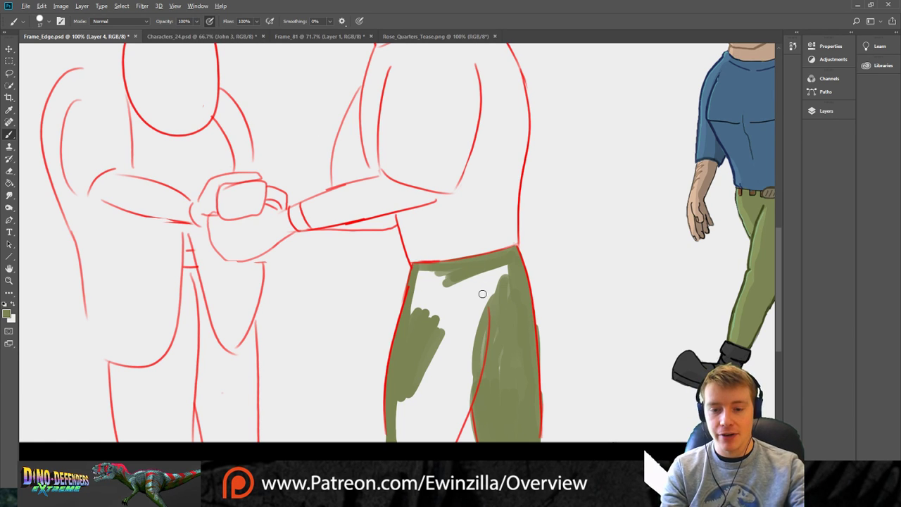
pyautogui.moveTo(508, 289); pyautogui.dragTo(507, 270)
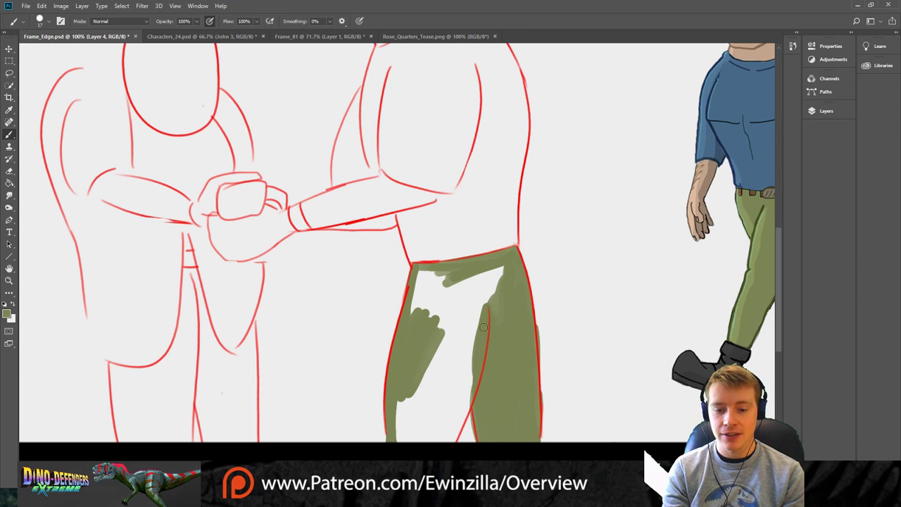
pyautogui.moveTo(485, 317)
pyautogui.mouseDown()
pyautogui.moveTo(458, 375)
pyautogui.moveTo(458, 395)
pyautogui.moveTo(470, 390)
pyautogui.moveTo(451, 444)
pyautogui.moveTo(460, 424)
pyautogui.moveTo(438, 460)
pyautogui.moveTo(438, 385)
pyautogui.moveTo(405, 430)
pyautogui.moveTo(403, 451)
pyautogui.moveTo(402, 397)
pyautogui.moveTo(427, 357)
pyautogui.moveTo(441, 349)
pyautogui.moveTo(447, 366)
pyautogui.moveTo(424, 390)
pyautogui.moveTo(426, 421)
pyautogui.moveTo(442, 419)
pyautogui.moveTo(483, 337)
pyautogui.mouseUp()
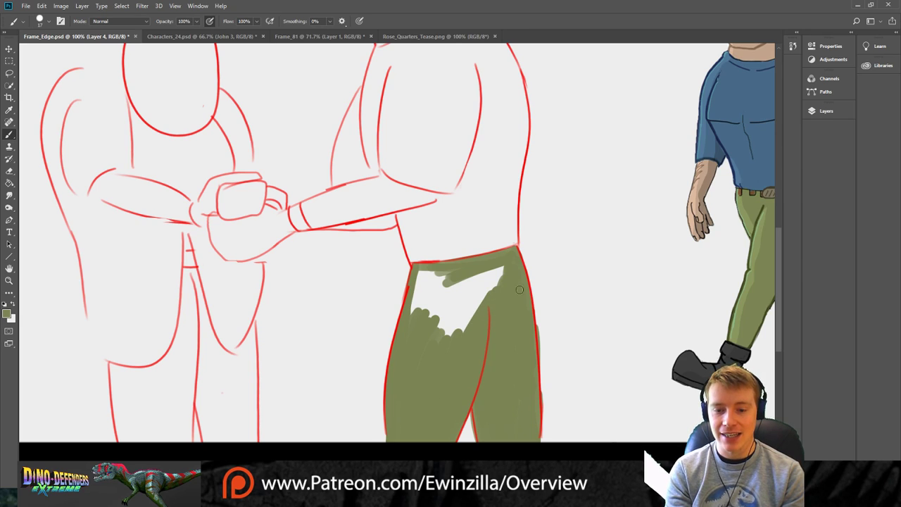
pyautogui.moveTo(511, 251)
pyautogui.mouseDown()
pyautogui.moveTo(419, 267)
pyautogui.moveTo(410, 292)
pyautogui.moveTo(448, 269)
pyautogui.moveTo(408, 323)
pyautogui.moveTo(411, 335)
pyautogui.moveTo(429, 329)
pyautogui.moveTo(444, 348)
pyautogui.moveTo(459, 341)
pyautogui.moveTo(492, 292)
pyautogui.mouseUp()
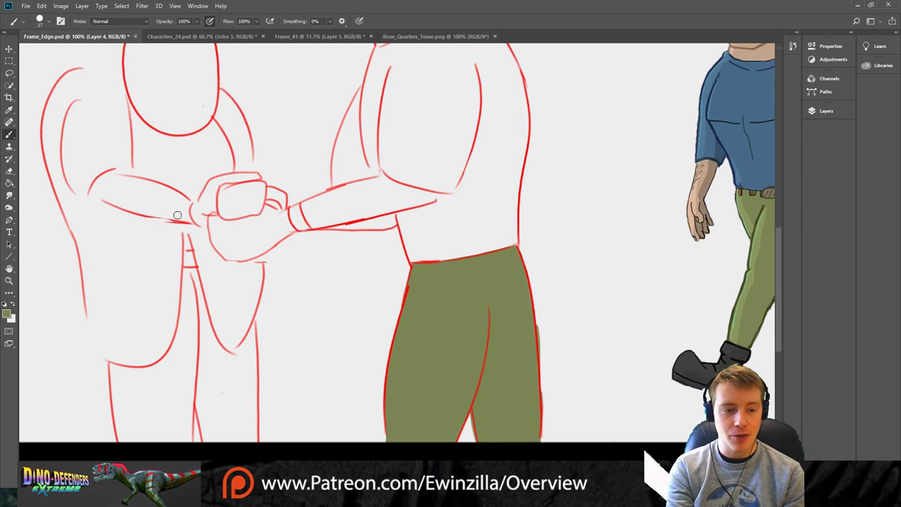
pyautogui.press('r')
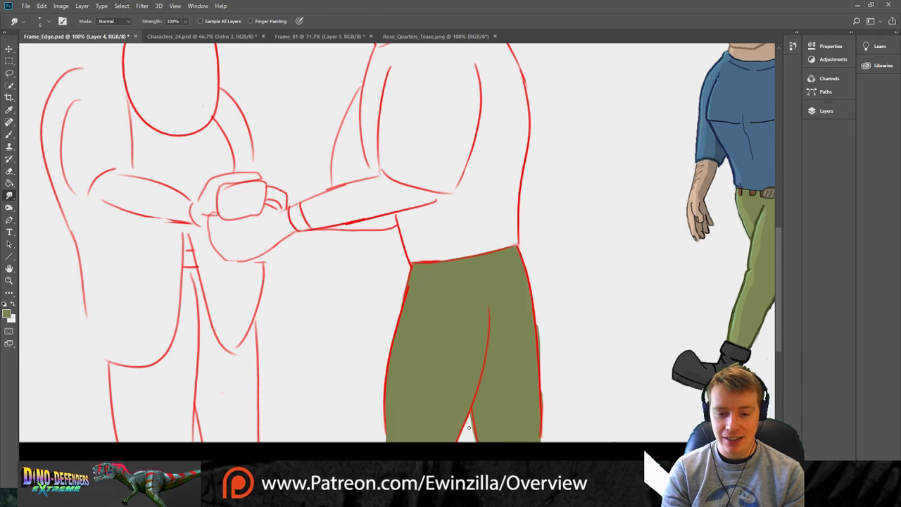
pyautogui.moveTo(469, 416); pyautogui.dragTo(479, 453)
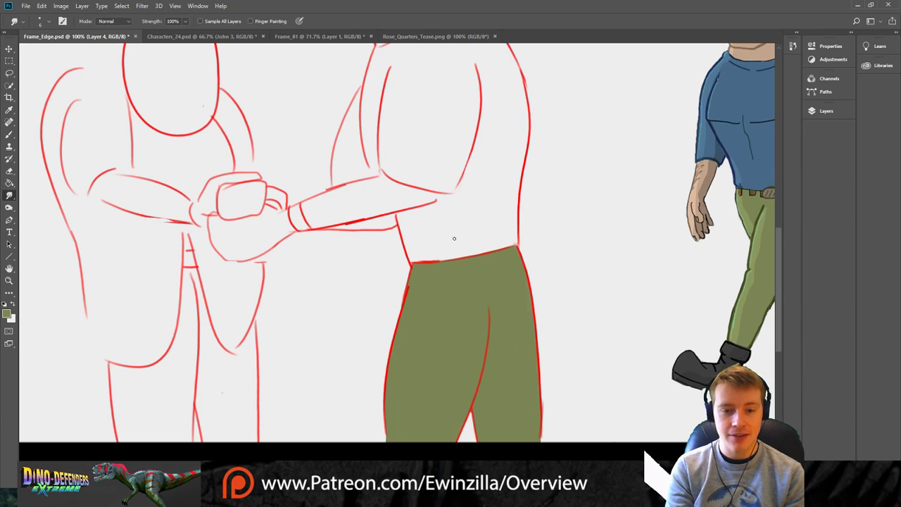
# Sample the reference man's shirt blue and paint the leaning man's sleeve hems and lower torso down to the waistline.
pyautogui.click(9, 110)
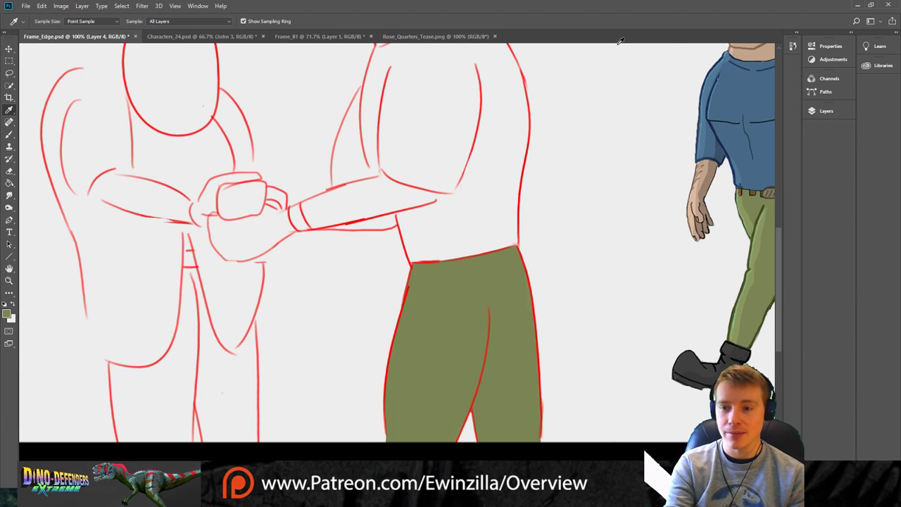
pyautogui.click(738, 97)
pyautogui.click(9, 134)
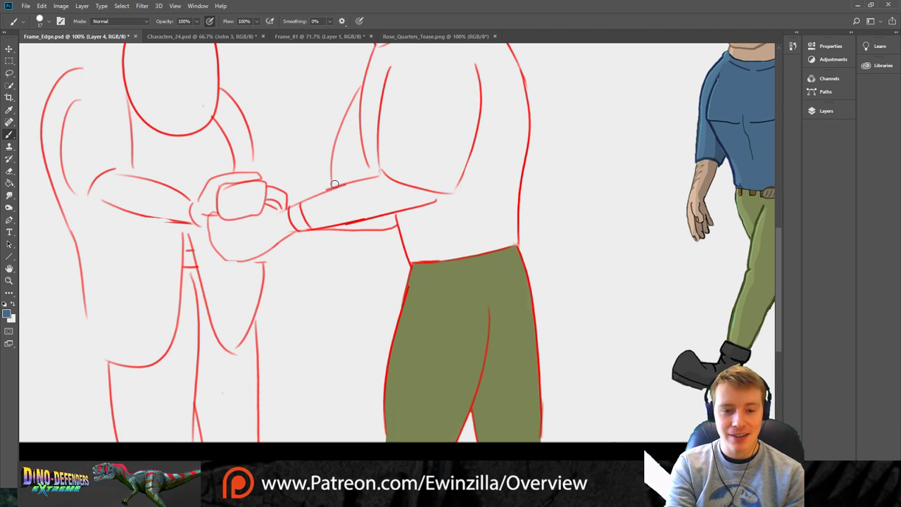
pyautogui.moveTo(334, 184)
pyautogui.mouseDown()
pyautogui.moveTo(399, 169)
pyautogui.moveTo(386, 170)
pyautogui.moveTo(459, 186)
pyautogui.mouseUp()
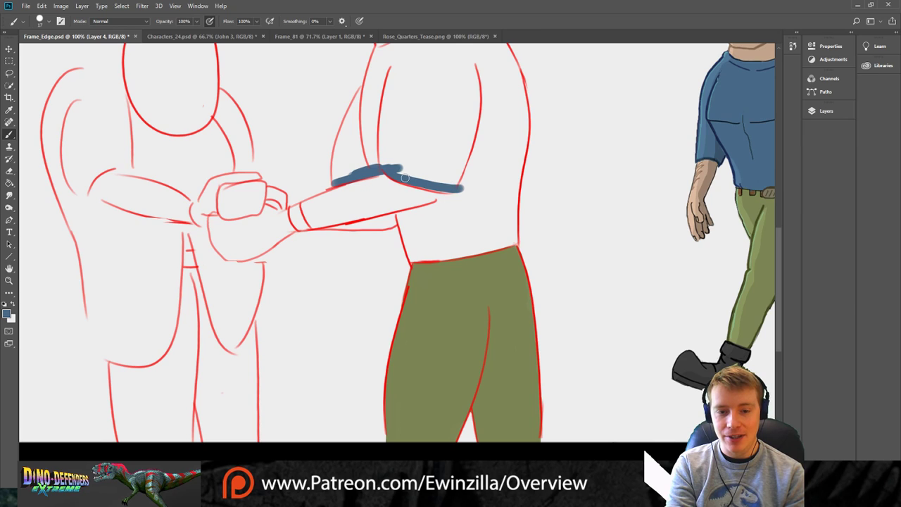
pyautogui.moveTo(405, 178)
pyautogui.mouseDown()
pyautogui.moveTo(462, 189)
pyautogui.moveTo(422, 183)
pyautogui.moveTo(432, 184)
pyautogui.mouseUp()
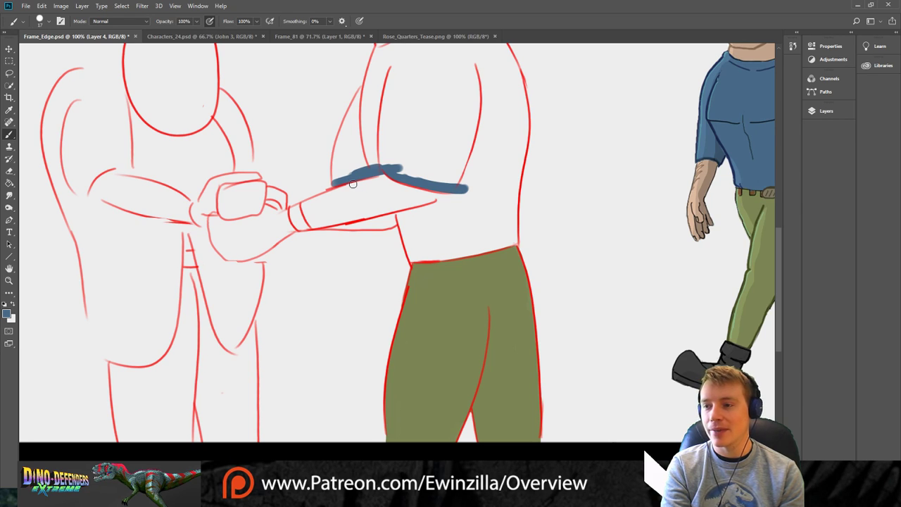
pyautogui.moveTo(469, 172)
pyautogui.mouseDown()
pyautogui.moveTo(452, 224)
pyautogui.moveTo(461, 192)
pyautogui.moveTo(400, 215)
pyautogui.moveTo(414, 258)
pyautogui.moveTo(405, 234)
pyautogui.moveTo(409, 247)
pyautogui.moveTo(499, 242)
pyautogui.moveTo(461, 252)
pyautogui.moveTo(512, 242)
pyautogui.moveTo(504, 220)
pyautogui.moveTo(465, 250)
pyautogui.moveTo(470, 226)
pyautogui.moveTo(433, 246)
pyautogui.moveTo(444, 227)
pyautogui.moveTo(417, 238)
pyautogui.moveTo(425, 221)
pyautogui.moveTo(407, 219)
pyautogui.moveTo(467, 200)
pyautogui.moveTo(464, 191)
pyautogui.moveTo(434, 213)
pyautogui.moveTo(498, 216)
pyautogui.mouseUp()
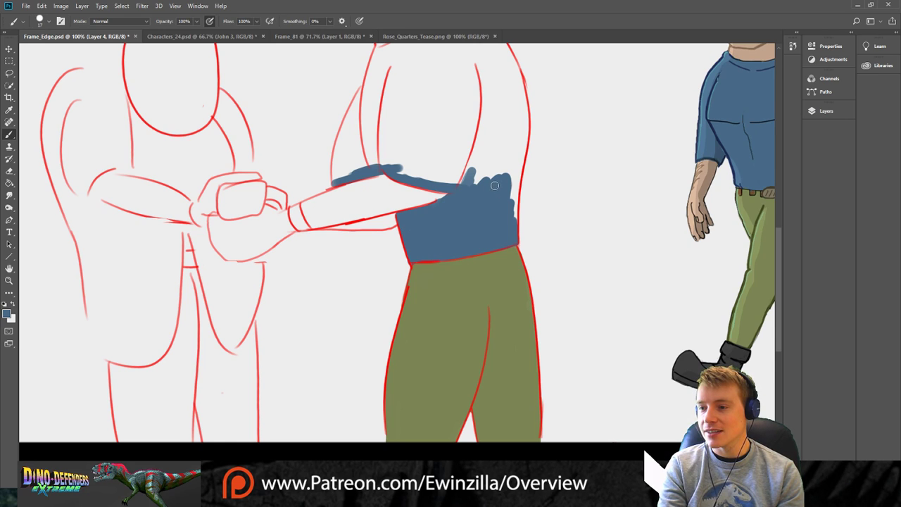
# Fill the rest of the leaning man's shirt blue, covering both sleeves, the chest and the back up to the collar.
pyautogui.scroll(5, 782, 261)
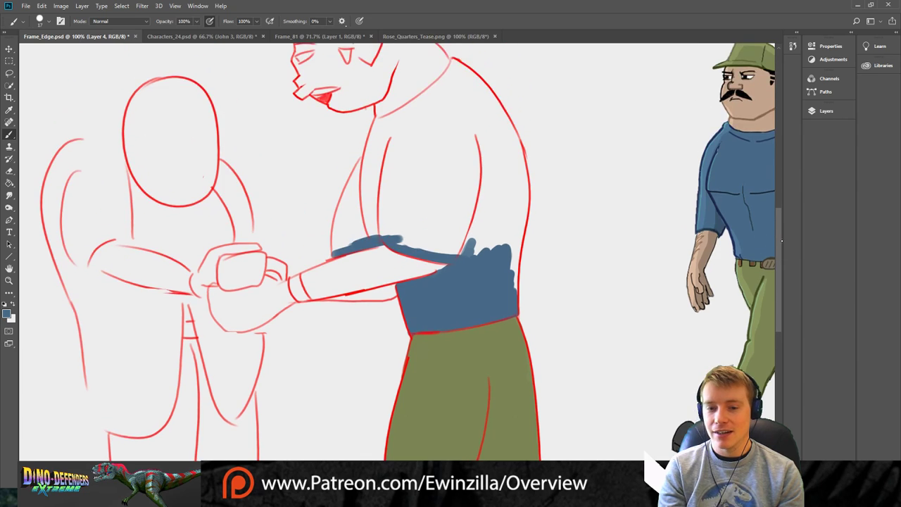
pyautogui.moveTo(376, 257)
pyautogui.mouseDown()
pyautogui.moveTo(391, 250)
pyautogui.moveTo(349, 265)
pyautogui.moveTo(338, 251)
pyautogui.moveTo(366, 186)
pyautogui.moveTo(339, 238)
pyautogui.moveTo(359, 211)
pyautogui.moveTo(391, 243)
pyautogui.moveTo(385, 199)
pyautogui.moveTo(365, 189)
pyautogui.moveTo(380, 168)
pyautogui.moveTo(373, 180)
pyautogui.moveTo(377, 154)
pyautogui.moveTo(453, 91)
pyautogui.moveTo(493, 132)
pyautogui.moveTo(486, 116)
pyautogui.moveTo(496, 138)
pyautogui.moveTo(458, 100)
pyautogui.moveTo(514, 169)
pyautogui.moveTo(518, 197)
pyautogui.moveTo(521, 183)
pyautogui.moveTo(515, 317)
pyautogui.moveTo(505, 262)
pyautogui.moveTo(493, 292)
pyautogui.moveTo(491, 258)
pyautogui.moveTo(473, 282)
pyautogui.moveTo(502, 235)
pyautogui.moveTo(440, 275)
pyautogui.moveTo(446, 267)
pyautogui.moveTo(408, 273)
pyautogui.moveTo(383, 259)
pyautogui.moveTo(426, 240)
pyautogui.moveTo(423, 258)
pyautogui.moveTo(465, 260)
pyautogui.moveTo(506, 227)
pyautogui.moveTo(436, 252)
pyautogui.moveTo(512, 218)
pyautogui.moveTo(451, 211)
pyautogui.moveTo(409, 233)
pyautogui.moveTo(493, 183)
pyautogui.moveTo(459, 217)
pyautogui.moveTo(464, 185)
pyautogui.moveTo(422, 201)
pyautogui.moveTo(398, 185)
pyautogui.moveTo(414, 164)
pyautogui.moveTo(390, 150)
pyautogui.mouseUp()
pyautogui.moveTo(450, 181)
pyautogui.mouseDown()
pyautogui.moveTo(494, 175)
pyautogui.moveTo(429, 183)
pyautogui.mouseUp()
pyautogui.moveTo(429, 172)
pyautogui.mouseDown()
pyautogui.moveTo(480, 131)
pyautogui.moveTo(393, 153)
pyautogui.mouseUp()
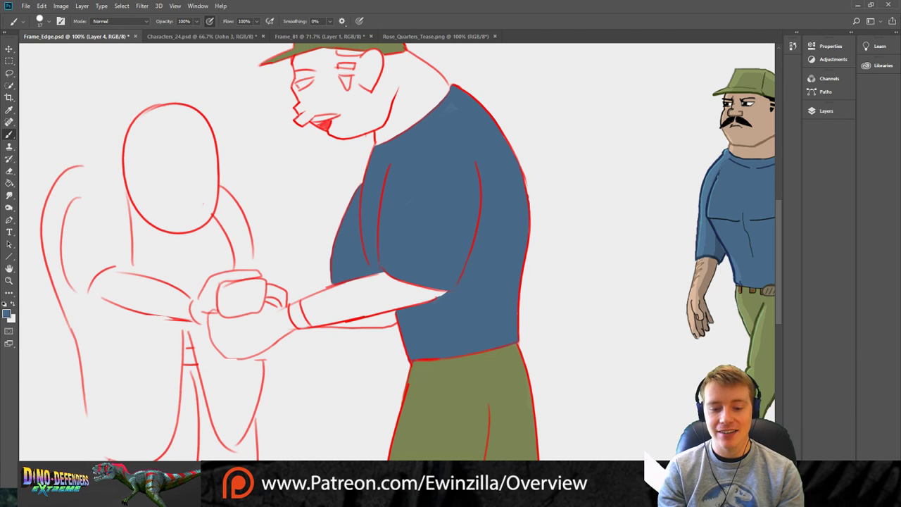
# Sample the reference man's skin tone and paint the leaning man's forehead, temple and ear, leaving the sideburn shapes unpainted.
pyautogui.hscroll(5, 397, 252)
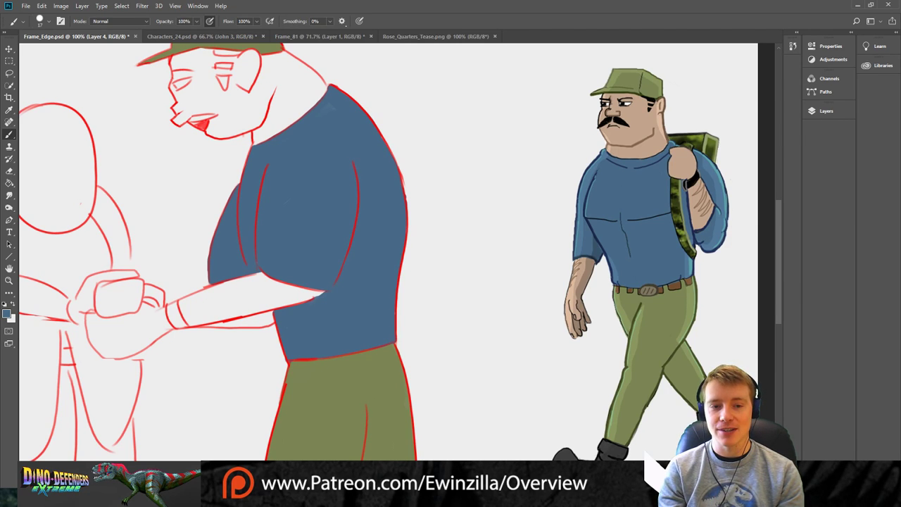
pyautogui.scroll(2, 397, 252)
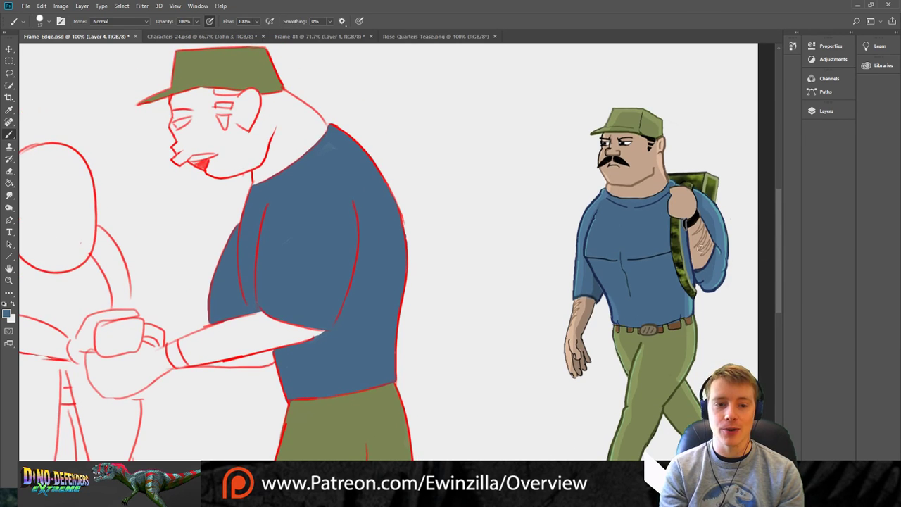
pyautogui.press('i')
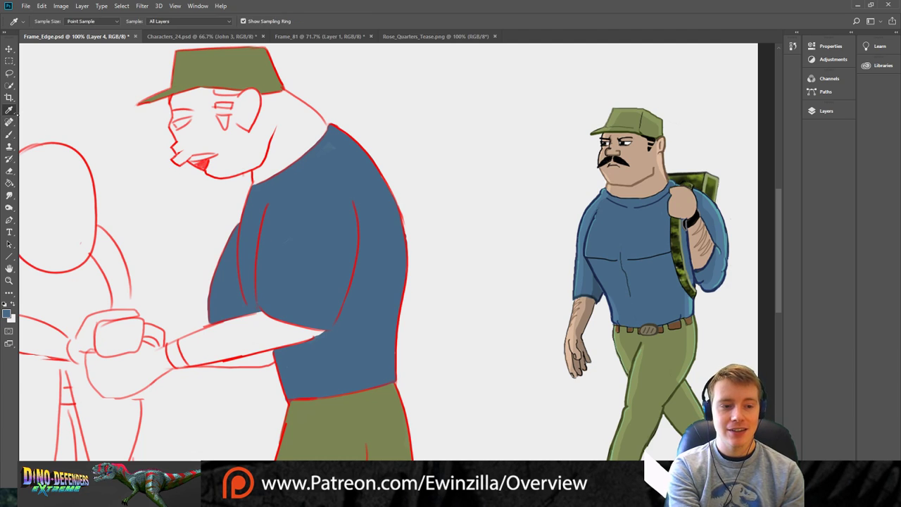
pyautogui.click(630, 189)
pyautogui.press('b')
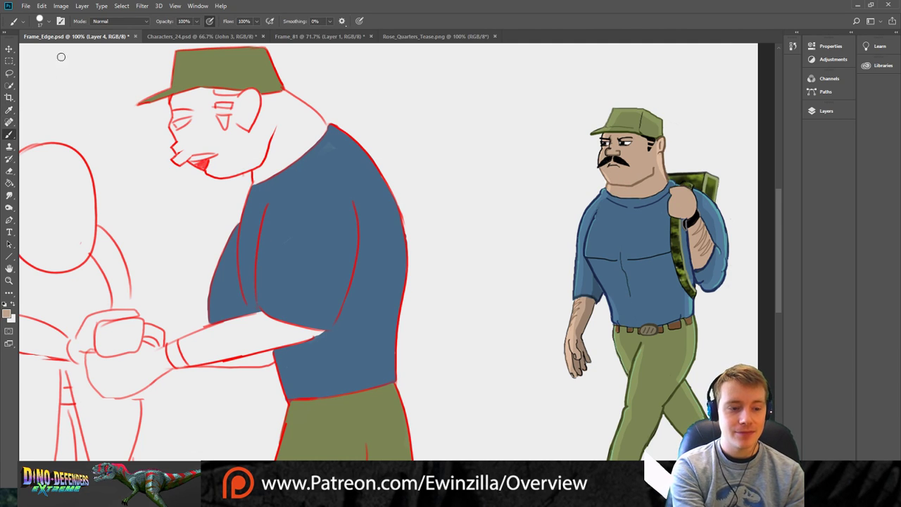
pyautogui.press('z')
pyautogui.click(190, 98)
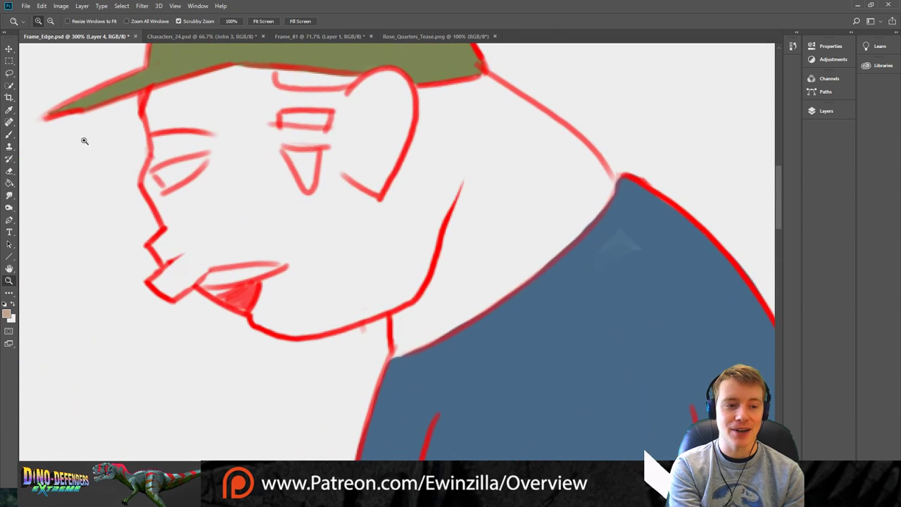
pyautogui.press('b')
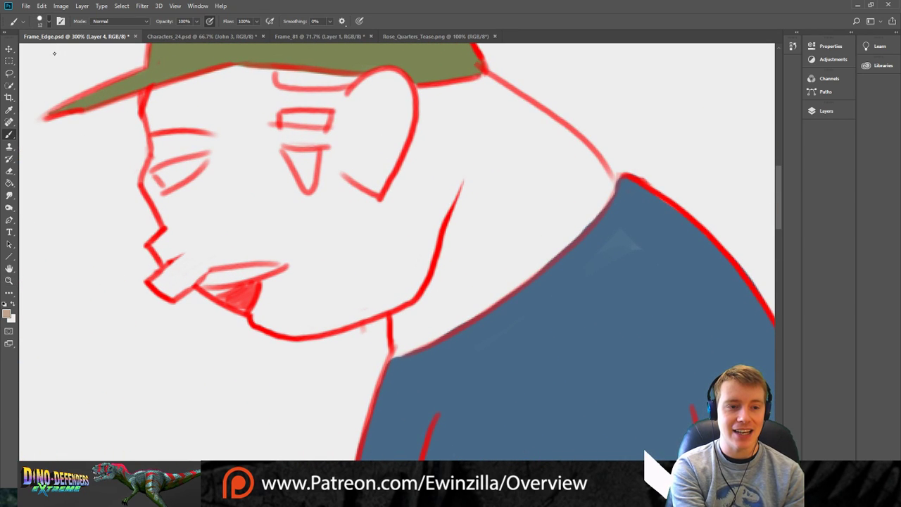
pyautogui.moveTo(157, 96)
pyautogui.mouseDown()
pyautogui.moveTo(151, 164)
pyautogui.moveTo(199, 139)
pyautogui.moveTo(164, 157)
pyautogui.moveTo(194, 148)
pyautogui.moveTo(169, 145)
pyautogui.moveTo(185, 133)
pyautogui.moveTo(160, 112)
pyautogui.moveTo(172, 95)
pyautogui.moveTo(163, 93)
pyautogui.moveTo(179, 85)
pyautogui.moveTo(234, 70)
pyautogui.moveTo(272, 78)
pyautogui.moveTo(238, 70)
pyautogui.moveTo(286, 79)
pyautogui.moveTo(269, 76)
pyautogui.moveTo(274, 89)
pyautogui.moveTo(346, 92)
pyautogui.moveTo(382, 76)
pyautogui.moveTo(406, 90)
pyautogui.moveTo(402, 80)
pyautogui.moveTo(374, 77)
pyautogui.moveTo(349, 100)
pyautogui.moveTo(266, 102)
pyautogui.moveTo(342, 103)
pyautogui.moveTo(333, 102)
pyautogui.moveTo(340, 114)
pyautogui.moveTo(333, 133)
pyautogui.moveTo(270, 132)
pyautogui.moveTo(321, 141)
pyautogui.moveTo(269, 141)
pyautogui.moveTo(273, 174)
pyautogui.moveTo(292, 200)
pyautogui.moveTo(280, 161)
pyautogui.moveTo(306, 205)
pyautogui.moveTo(354, 96)
pyautogui.moveTo(346, 102)
pyautogui.moveTo(394, 97)
pyautogui.moveTo(346, 169)
pyautogui.moveTo(381, 182)
pyautogui.moveTo(378, 162)
pyautogui.moveTo(320, 211)
pyautogui.moveTo(288, 203)
pyautogui.mouseUp()
pyautogui.moveTo(191, 120)
pyautogui.mouseDown()
pyautogui.moveTo(242, 126)
pyautogui.moveTo(266, 103)
pyautogui.moveTo(268, 127)
pyautogui.moveTo(230, 112)
pyautogui.moveTo(234, 93)
pyautogui.moveTo(263, 83)
pyautogui.moveTo(199, 84)
pyautogui.mouseUp()
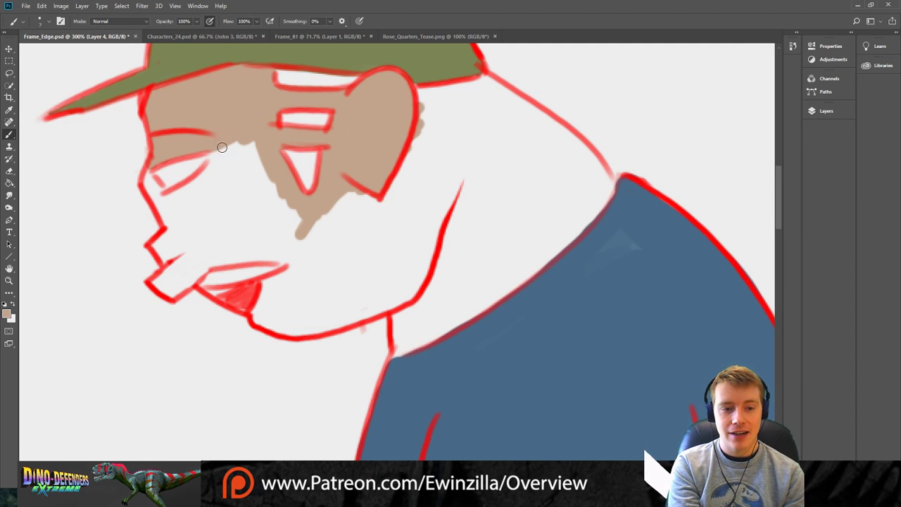
# Paint the nose, cheek and jaw in skin tone around the eye and mouth, and continue along the neck's rear edge.
pyautogui.moveTo(222, 148)
pyautogui.mouseDown()
pyautogui.moveTo(204, 184)
pyautogui.moveTo(207, 174)
pyautogui.moveTo(164, 201)
pyautogui.moveTo(148, 172)
pyautogui.moveTo(174, 222)
pyautogui.moveTo(157, 244)
pyautogui.moveTo(177, 263)
pyautogui.moveTo(175, 243)
pyautogui.moveTo(172, 270)
pyautogui.moveTo(156, 284)
pyautogui.moveTo(181, 287)
pyautogui.moveTo(208, 262)
pyautogui.moveTo(180, 276)
pyautogui.moveTo(236, 239)
pyautogui.moveTo(208, 263)
pyautogui.moveTo(265, 250)
pyautogui.moveTo(303, 255)
pyautogui.moveTo(268, 282)
pyautogui.moveTo(258, 320)
pyautogui.moveTo(274, 322)
pyautogui.moveTo(265, 317)
pyautogui.moveTo(312, 261)
pyautogui.moveTo(292, 277)
pyautogui.moveTo(321, 283)
pyautogui.mouseUp()
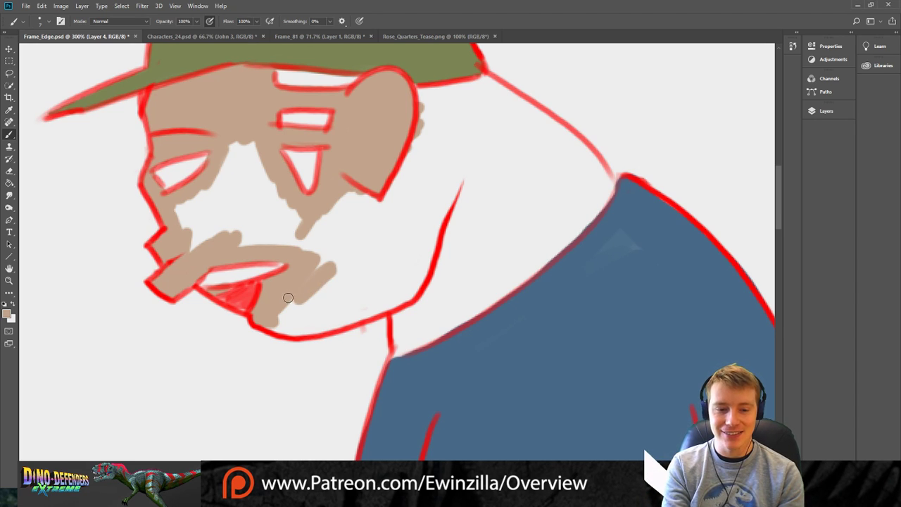
pyautogui.moveTo(288, 298)
pyautogui.mouseDown()
pyautogui.moveTo(332, 257)
pyautogui.moveTo(334, 242)
pyautogui.moveTo(294, 245)
pyautogui.moveTo(303, 218)
pyautogui.moveTo(267, 219)
pyautogui.moveTo(192, 247)
pyautogui.moveTo(183, 241)
pyautogui.moveTo(204, 199)
pyautogui.moveTo(190, 199)
pyautogui.moveTo(169, 221)
pyautogui.moveTo(203, 200)
pyautogui.moveTo(240, 193)
pyautogui.moveTo(242, 216)
pyautogui.moveTo(283, 201)
pyautogui.moveTo(268, 211)
pyautogui.moveTo(247, 202)
pyautogui.moveTo(272, 166)
pyautogui.moveTo(215, 187)
pyautogui.moveTo(245, 143)
pyautogui.moveTo(247, 180)
pyautogui.mouseUp()
pyautogui.moveTo(298, 191)
pyautogui.mouseDown()
pyautogui.moveTo(331, 200)
pyautogui.moveTo(319, 222)
pyautogui.moveTo(367, 190)
pyautogui.moveTo(336, 196)
pyautogui.moveTo(318, 243)
pyautogui.moveTo(331, 239)
pyautogui.moveTo(367, 190)
pyautogui.moveTo(316, 274)
pyautogui.moveTo(316, 284)
pyautogui.moveTo(327, 281)
pyautogui.moveTo(270, 325)
pyautogui.moveTo(337, 318)
pyautogui.mouseUp()
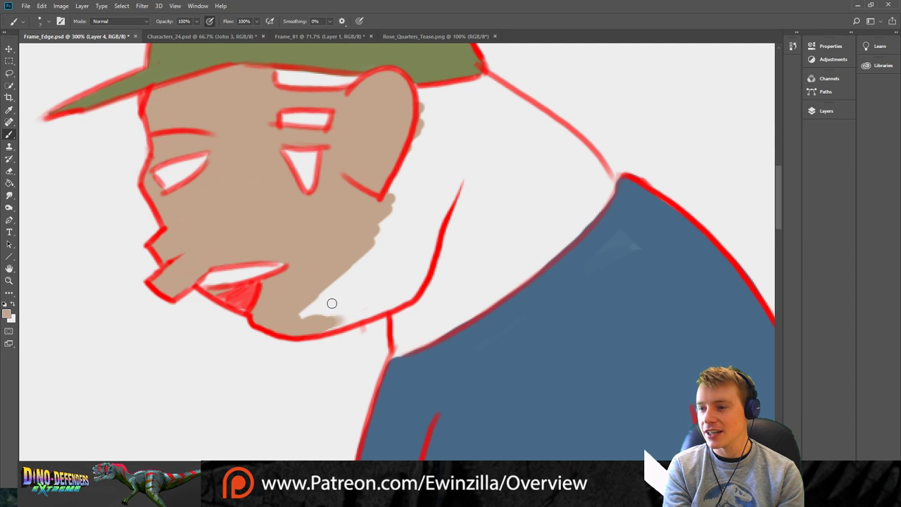
pyautogui.moveTo(344, 312)
pyautogui.mouseDown()
pyautogui.moveTo(304, 322)
pyautogui.moveTo(349, 315)
pyautogui.moveTo(339, 321)
pyautogui.moveTo(426, 291)
pyautogui.moveTo(373, 283)
pyautogui.moveTo(375, 267)
pyautogui.moveTo(340, 277)
pyautogui.moveTo(442, 168)
pyautogui.moveTo(380, 244)
pyautogui.moveTo(395, 250)
pyautogui.moveTo(436, 226)
pyautogui.moveTo(389, 268)
pyautogui.moveTo(395, 293)
pyautogui.moveTo(428, 262)
pyautogui.moveTo(426, 275)
pyautogui.moveTo(354, 272)
pyautogui.moveTo(472, 176)
pyautogui.moveTo(389, 201)
pyautogui.moveTo(460, 132)
pyautogui.moveTo(397, 133)
pyautogui.moveTo(442, 98)
pyautogui.moveTo(411, 90)
pyautogui.moveTo(486, 79)
pyautogui.moveTo(588, 150)
pyautogui.moveTo(610, 183)
pyautogui.moveTo(586, 219)
pyautogui.moveTo(612, 192)
pyautogui.moveTo(552, 250)
pyautogui.moveTo(581, 224)
pyautogui.moveTo(553, 240)
pyautogui.mouseUp()
# Smudge the skin tone down along the shirt collar to the front of the neck.
pyautogui.click(9, 195)
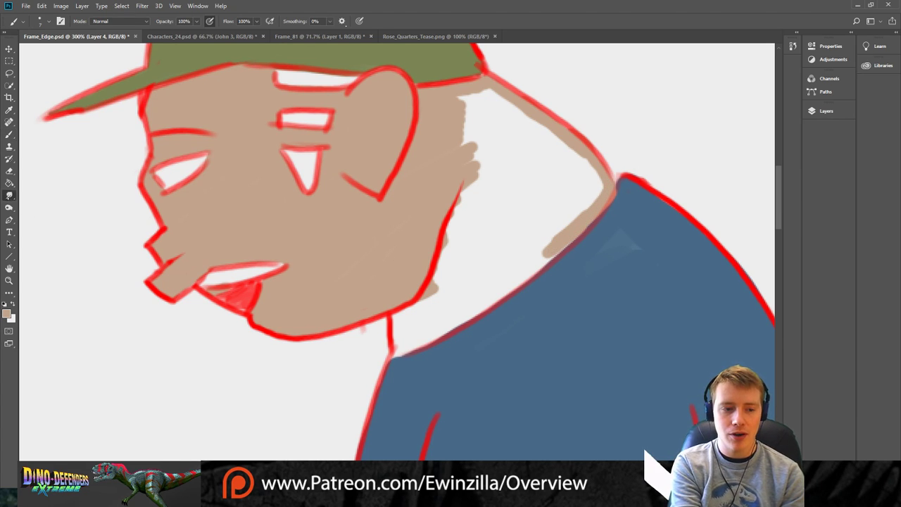
pyautogui.moveTo(611, 209); pyautogui.dragTo(617, 200)
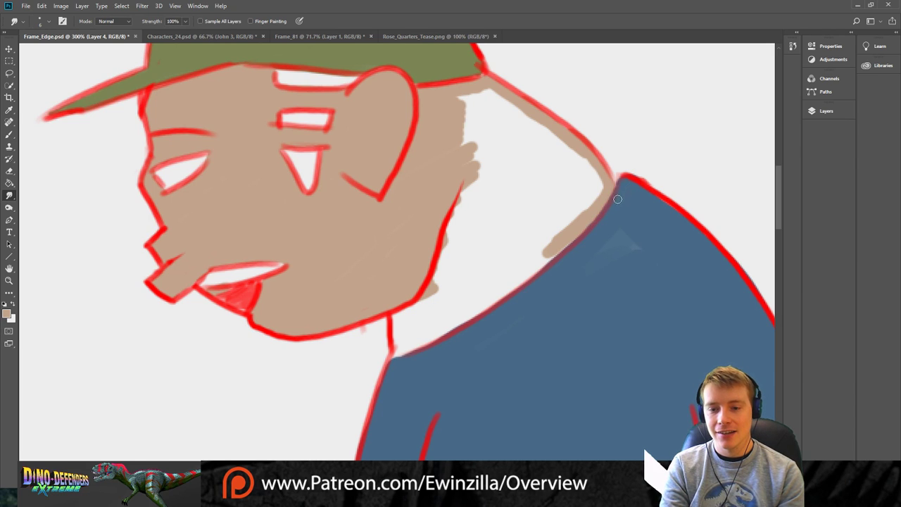
pyautogui.moveTo(591, 168)
pyautogui.mouseDown()
pyautogui.moveTo(595, 189)
pyautogui.moveTo(596, 171)
pyautogui.moveTo(587, 209)
pyautogui.moveTo(550, 244)
pyautogui.mouseUp()
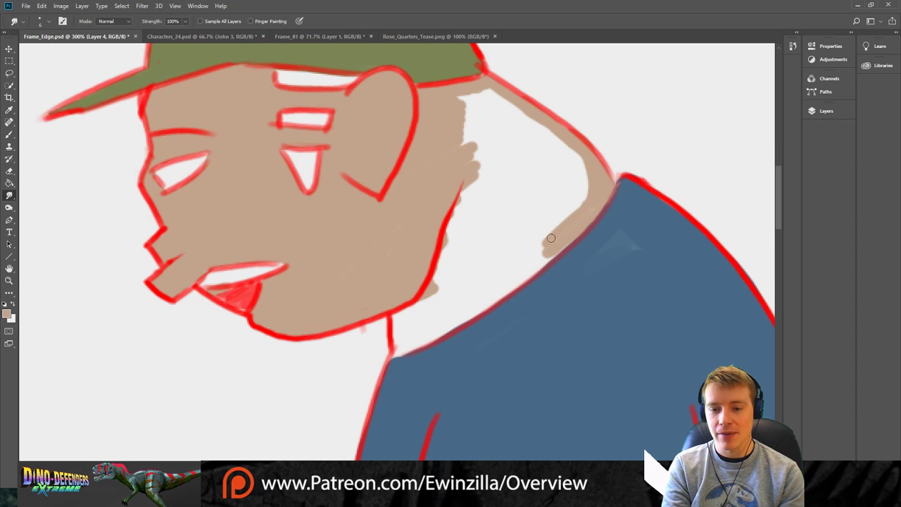
pyautogui.moveTo(586, 212); pyautogui.dragTo(499, 292)
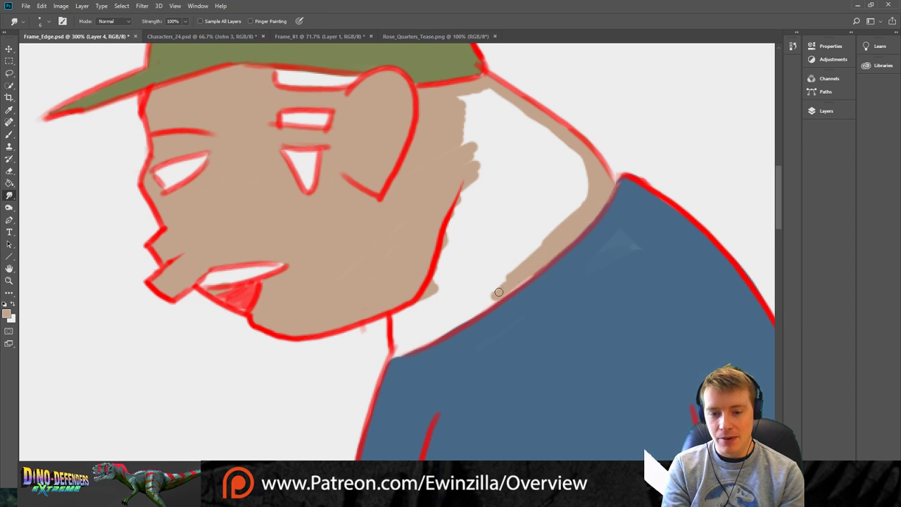
pyautogui.moveTo(544, 258); pyautogui.dragTo(461, 317)
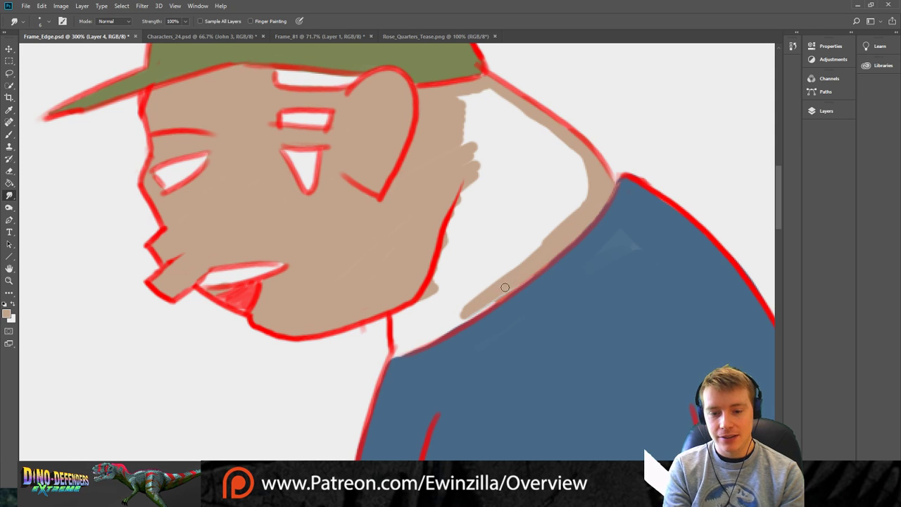
pyautogui.moveTo(505, 287); pyautogui.dragTo(426, 338)
pyautogui.moveTo(485, 304); pyautogui.dragTo(415, 341)
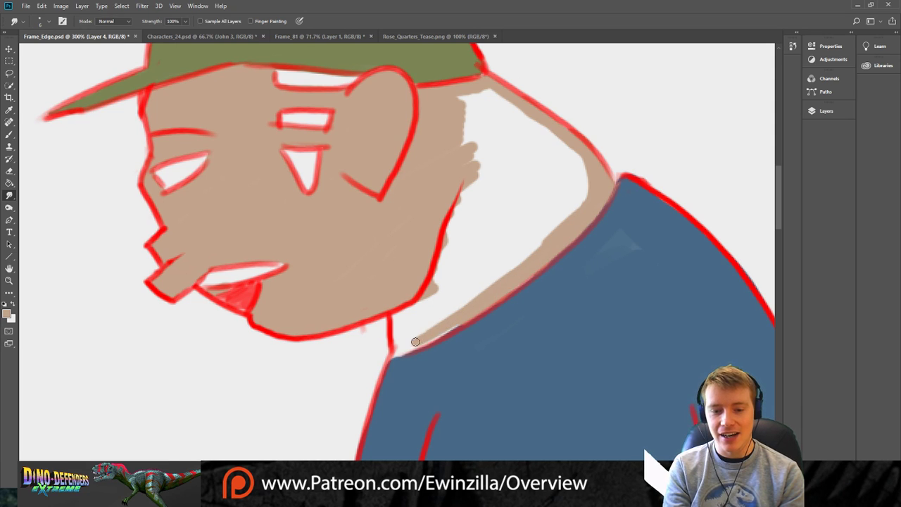
pyautogui.moveTo(463, 317); pyautogui.dragTo(393, 356)
# Fill the rest of the neck with skin tone from the collar up to the jaw and cap.
pyautogui.moveTo(398, 323); pyautogui.dragTo(394, 348)
pyautogui.moveTo(421, 302); pyautogui.dragTo(394, 325)
pyautogui.moveTo(440, 289)
pyautogui.mouseDown()
pyautogui.moveTo(402, 321)
pyautogui.moveTo(417, 328)
pyautogui.moveTo(405, 345)
pyautogui.moveTo(438, 319)
pyautogui.mouseUp()
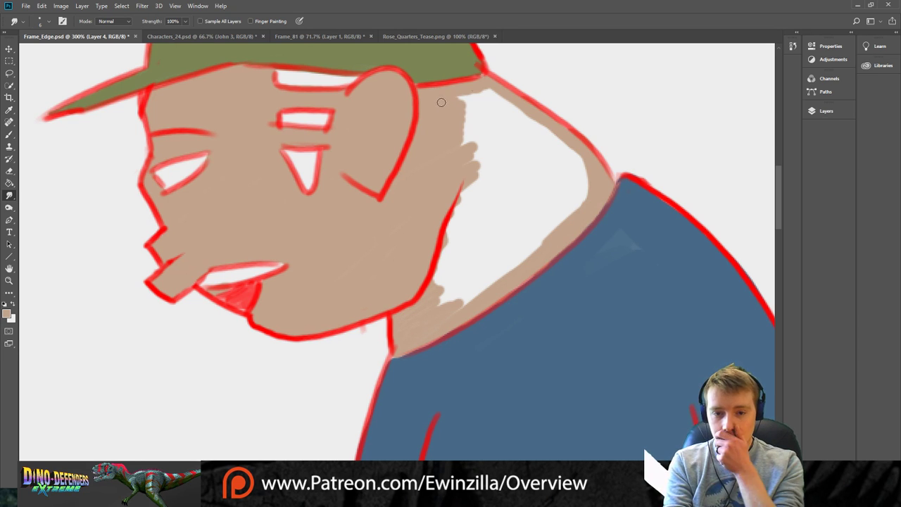
pyautogui.moveTo(476, 101)
pyautogui.mouseDown()
pyautogui.moveTo(506, 100)
pyautogui.moveTo(451, 132)
pyautogui.moveTo(535, 119)
pyautogui.moveTo(469, 160)
pyautogui.moveTo(465, 173)
pyautogui.moveTo(510, 164)
pyautogui.moveTo(427, 274)
pyautogui.moveTo(439, 278)
pyautogui.moveTo(466, 262)
pyautogui.moveTo(447, 296)
pyautogui.moveTo(448, 312)
pyautogui.moveTo(420, 311)
pyautogui.moveTo(398, 325)
pyautogui.moveTo(518, 260)
pyautogui.moveTo(457, 288)
pyautogui.moveTo(482, 269)
pyautogui.moveTo(531, 253)
pyautogui.moveTo(457, 276)
pyautogui.moveTo(517, 207)
pyautogui.moveTo(433, 249)
pyautogui.mouseUp()
pyautogui.moveTo(547, 146)
pyautogui.mouseDown()
pyautogui.moveTo(497, 197)
pyautogui.moveTo(593, 172)
pyautogui.moveTo(593, 180)
pyautogui.moveTo(544, 236)
pyautogui.mouseUp()
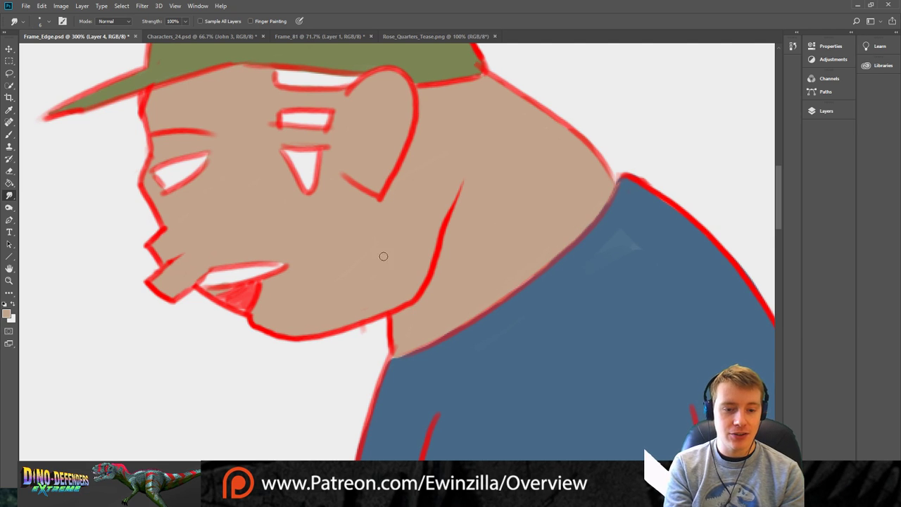
pyautogui.moveTo(271, 261); pyautogui.dragTo(293, 265)
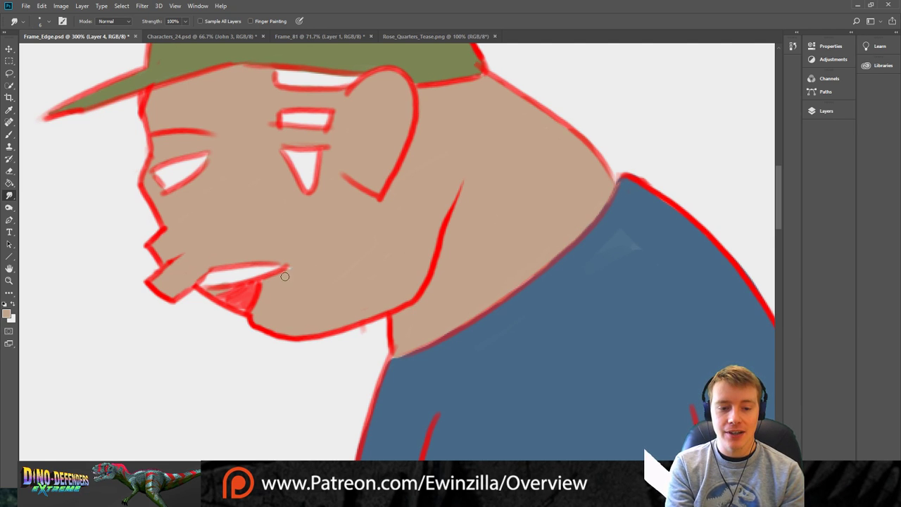
# Paint the rounded block shape at the clasped hands and the leaning man's hand and thumb in skin tone.
pyautogui.press('z')
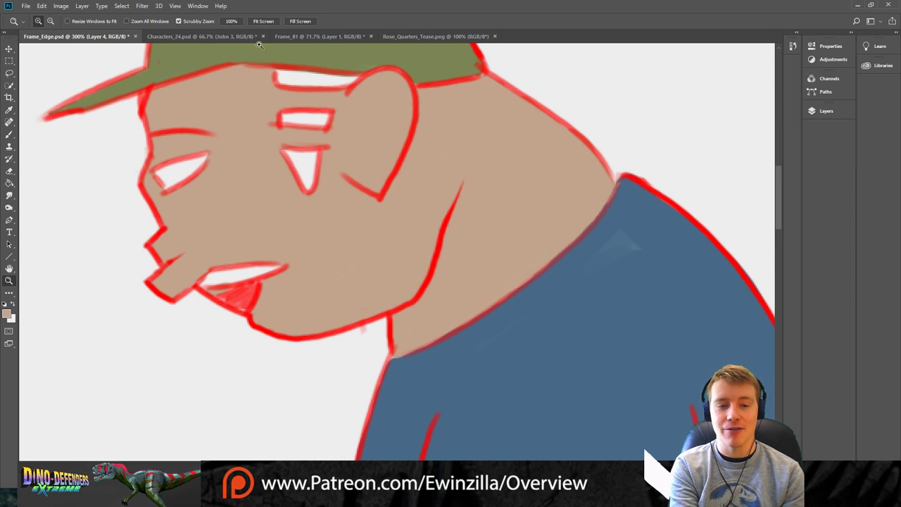
pyautogui.hotkey('ctrl', '0')
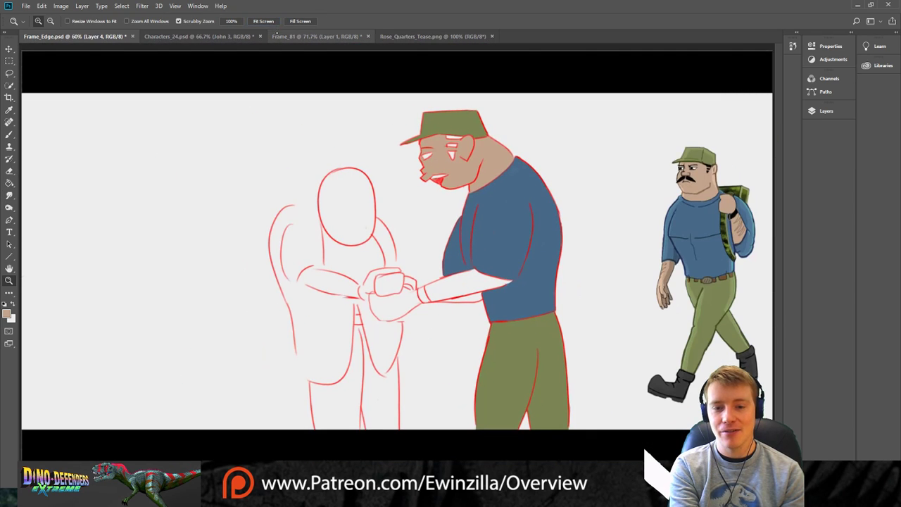
pyautogui.click(495, 296)
pyautogui.click(493, 297)
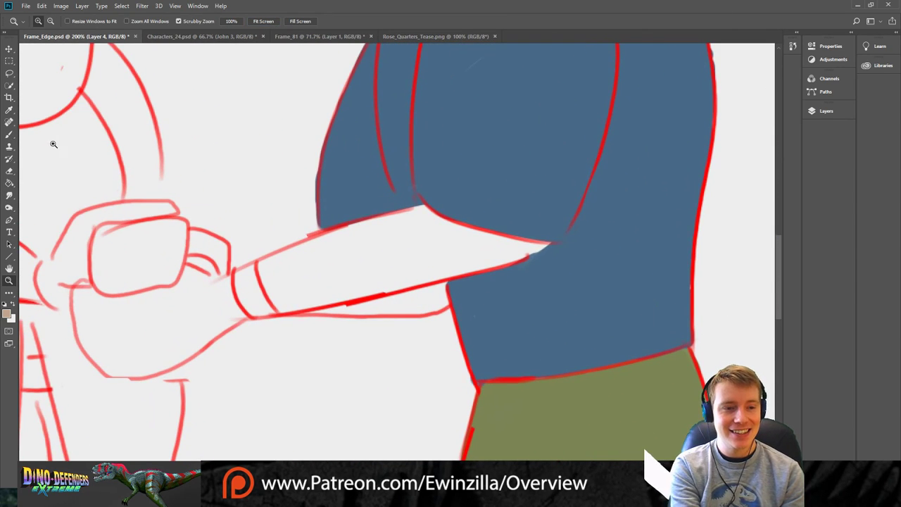
pyautogui.click(9, 133)
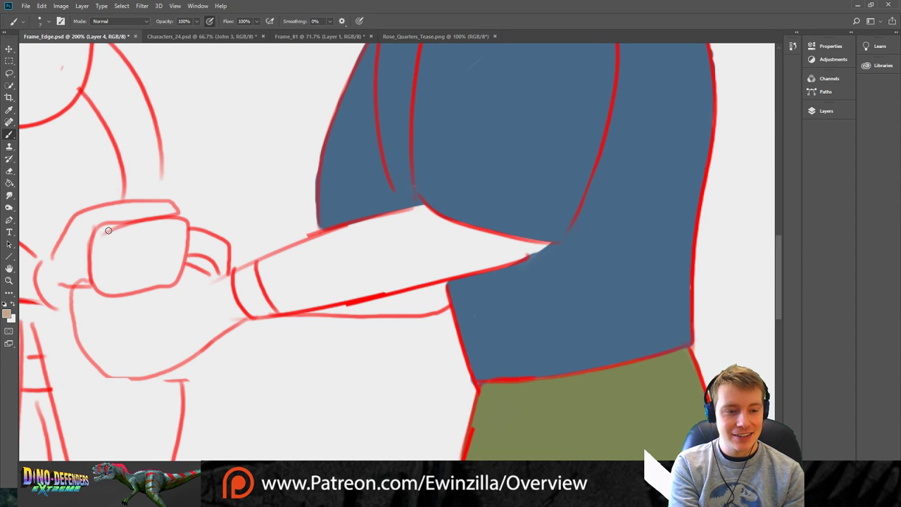
pyautogui.moveTo(117, 226)
pyautogui.mouseDown()
pyautogui.moveTo(96, 253)
pyautogui.moveTo(132, 225)
pyautogui.moveTo(106, 233)
pyautogui.moveTo(154, 222)
pyautogui.moveTo(180, 223)
pyautogui.moveTo(183, 247)
pyautogui.moveTo(174, 279)
pyautogui.moveTo(178, 266)
pyautogui.moveTo(169, 280)
pyautogui.moveTo(109, 291)
pyautogui.moveTo(96, 280)
pyautogui.moveTo(93, 253)
pyautogui.moveTo(100, 273)
pyautogui.moveTo(117, 236)
pyautogui.moveTo(100, 260)
pyautogui.moveTo(168, 226)
pyautogui.moveTo(153, 250)
pyautogui.moveTo(181, 241)
pyautogui.moveTo(166, 278)
pyautogui.moveTo(165, 264)
pyautogui.moveTo(120, 290)
pyautogui.moveTo(146, 252)
pyautogui.moveTo(100, 283)
pyautogui.mouseUp()
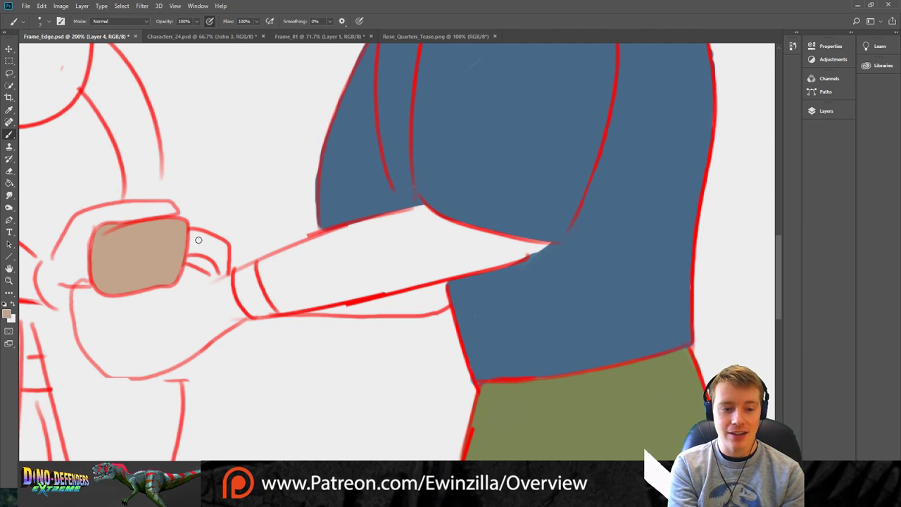
pyautogui.moveTo(211, 272)
pyautogui.mouseDown()
pyautogui.moveTo(190, 260)
pyautogui.moveTo(212, 273)
pyautogui.moveTo(191, 264)
pyautogui.moveTo(188, 281)
pyautogui.moveTo(201, 290)
pyautogui.moveTo(211, 271)
pyautogui.moveTo(210, 294)
pyautogui.moveTo(230, 274)
pyautogui.moveTo(244, 316)
pyautogui.moveTo(186, 355)
pyautogui.moveTo(231, 316)
pyautogui.moveTo(227, 306)
pyautogui.moveTo(234, 311)
pyautogui.moveTo(224, 315)
pyautogui.moveTo(224, 305)
pyautogui.moveTo(206, 325)
pyautogui.moveTo(207, 301)
pyautogui.mouseUp()
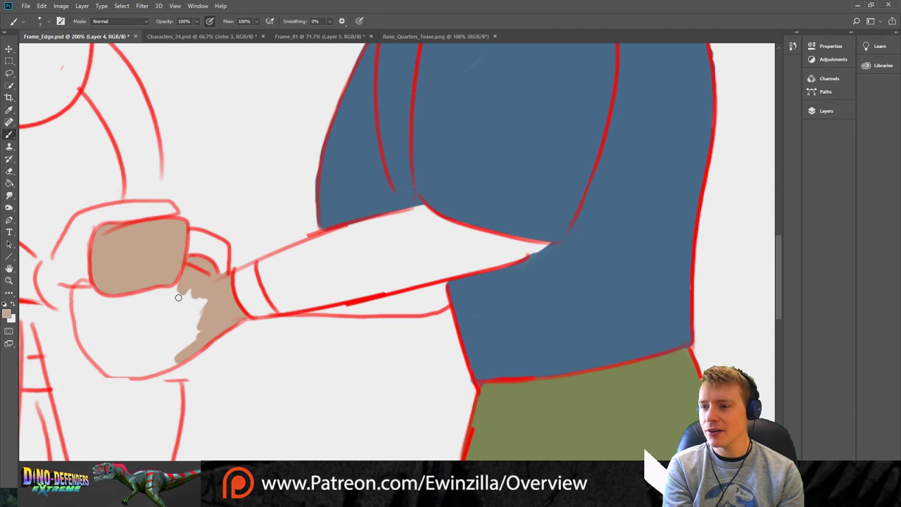
pyautogui.moveTo(81, 297)
pyautogui.mouseDown()
pyautogui.moveTo(136, 285)
pyautogui.moveTo(125, 311)
pyautogui.moveTo(189, 282)
pyautogui.moveTo(154, 319)
pyautogui.moveTo(216, 303)
pyautogui.moveTo(164, 354)
pyautogui.moveTo(202, 341)
pyautogui.moveTo(181, 361)
pyautogui.moveTo(116, 374)
pyautogui.moveTo(78, 331)
pyautogui.moveTo(73, 306)
pyautogui.moveTo(99, 360)
pyautogui.moveTo(86, 302)
pyautogui.moveTo(74, 298)
pyautogui.moveTo(86, 288)
pyautogui.moveTo(95, 287)
pyautogui.moveTo(87, 321)
pyautogui.moveTo(105, 324)
pyautogui.moveTo(119, 310)
pyautogui.moveTo(96, 347)
pyautogui.moveTo(141, 312)
pyautogui.moveTo(111, 360)
pyautogui.moveTo(164, 332)
pyautogui.moveTo(143, 368)
pyautogui.moveTo(169, 358)
pyautogui.moveTo(135, 370)
pyautogui.moveTo(111, 365)
pyautogui.mouseUp()
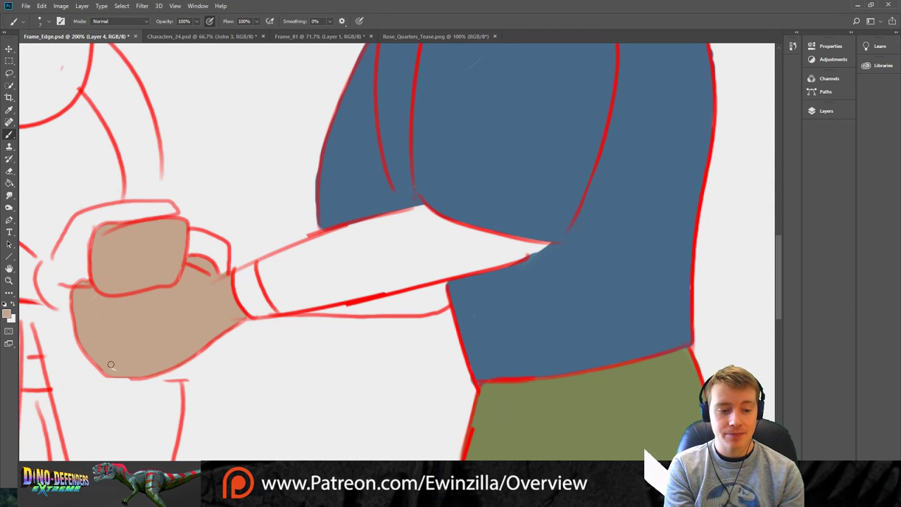
# Paint both of the leaning man's forearms in skin tone, leaving the wristband unpainted, and fit the whole frame in view.
pyautogui.moveTo(259, 265)
pyautogui.mouseDown()
pyautogui.moveTo(282, 310)
pyautogui.moveTo(328, 300)
pyautogui.moveTo(287, 307)
pyautogui.moveTo(294, 308)
pyautogui.moveTo(544, 245)
pyautogui.moveTo(457, 227)
pyautogui.moveTo(422, 207)
pyautogui.moveTo(488, 232)
pyautogui.mouseUp()
pyautogui.moveTo(539, 244)
pyautogui.mouseDown()
pyautogui.moveTo(284, 297)
pyautogui.moveTo(267, 278)
pyautogui.moveTo(274, 263)
pyautogui.moveTo(263, 262)
pyautogui.moveTo(360, 228)
pyautogui.moveTo(275, 270)
pyautogui.moveTo(292, 256)
pyautogui.moveTo(279, 258)
pyautogui.moveTo(352, 235)
pyautogui.moveTo(278, 274)
pyautogui.moveTo(334, 263)
pyautogui.moveTo(289, 296)
pyautogui.moveTo(297, 301)
pyautogui.moveTo(411, 262)
pyautogui.moveTo(343, 260)
pyautogui.moveTo(390, 234)
pyautogui.moveTo(332, 247)
pyautogui.moveTo(332, 235)
pyautogui.moveTo(422, 209)
pyautogui.moveTo(365, 240)
pyautogui.moveTo(472, 249)
pyautogui.mouseUp()
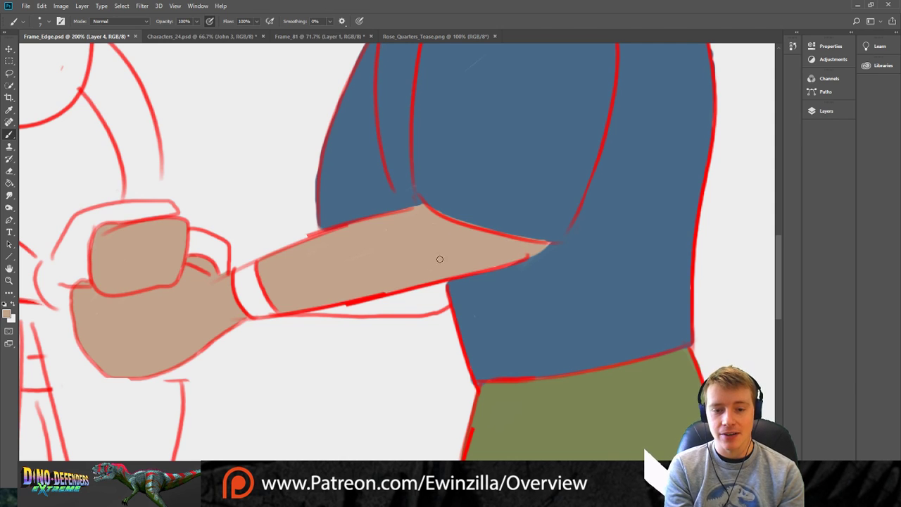
pyautogui.moveTo(300, 309)
pyautogui.mouseDown()
pyautogui.moveTo(435, 305)
pyautogui.moveTo(415, 313)
pyautogui.moveTo(444, 302)
pyautogui.moveTo(438, 305)
pyautogui.moveTo(445, 282)
pyautogui.moveTo(440, 305)
pyautogui.moveTo(438, 285)
pyautogui.moveTo(389, 308)
pyautogui.moveTo(391, 300)
pyautogui.moveTo(360, 303)
pyautogui.mouseUp()
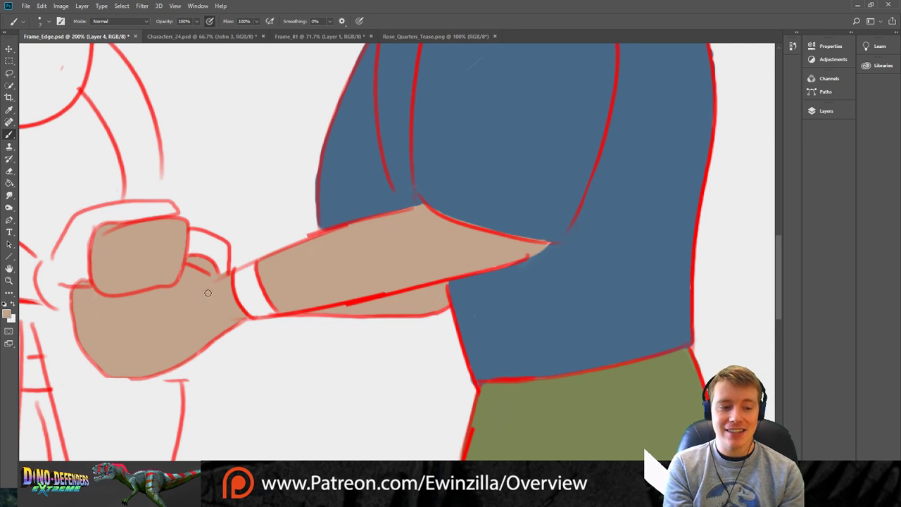
pyautogui.press('z')
pyautogui.hotkey('ctrl', '0')
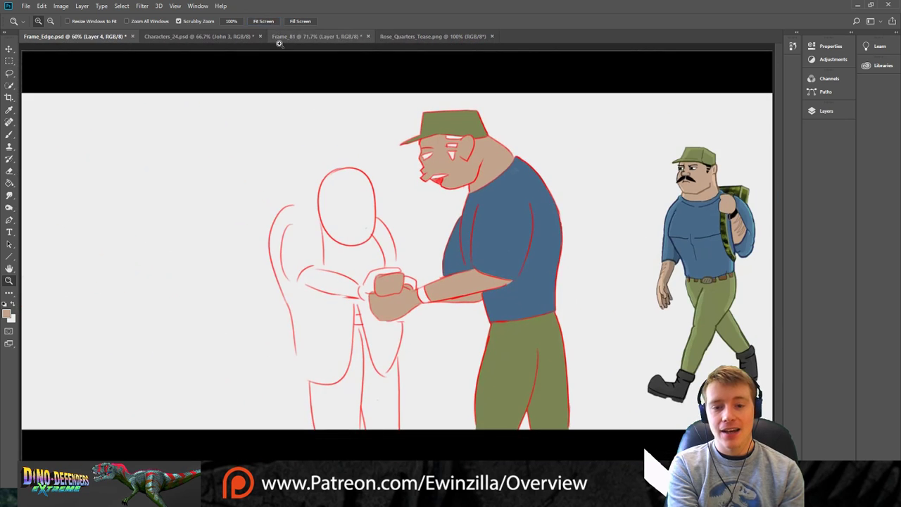
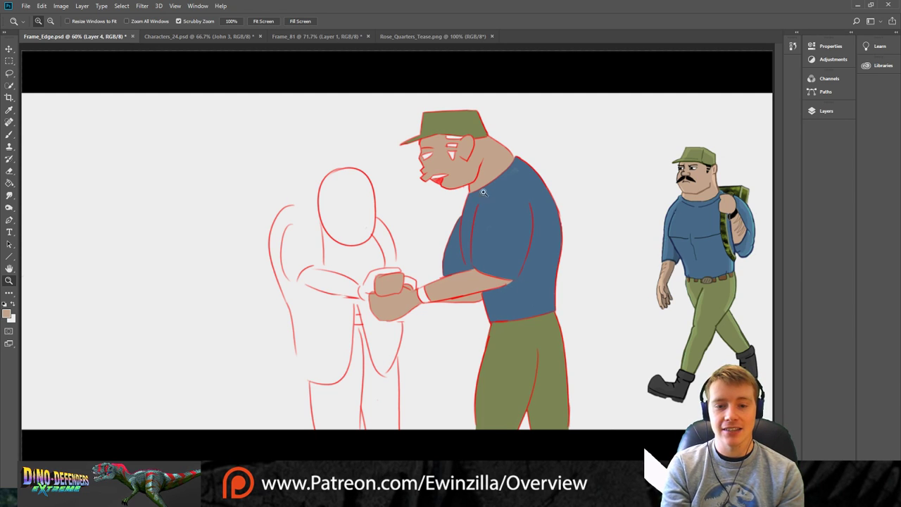
# Paint the hair under the cap and the two sideburn patches in front of the leaning man's ear black, smudging the hair's edges.
pyautogui.click(468, 149)
pyautogui.click(9, 134)
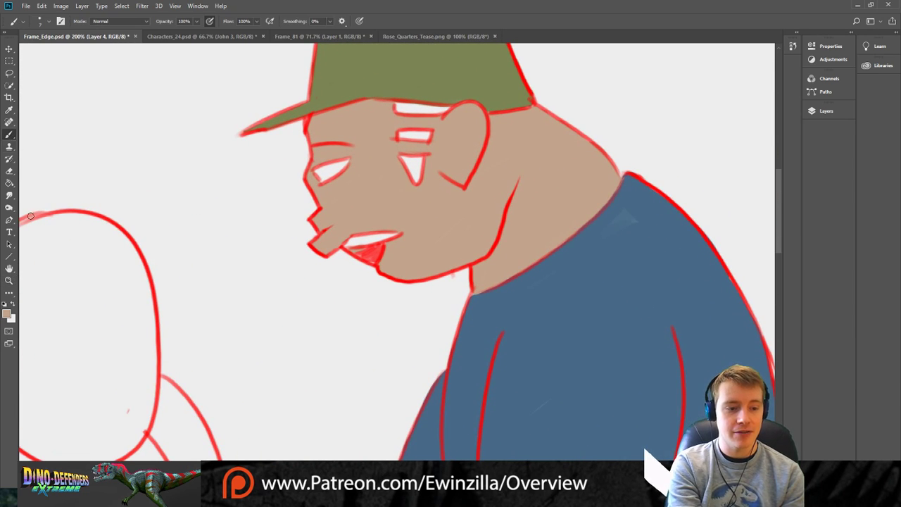
pyautogui.press('d')
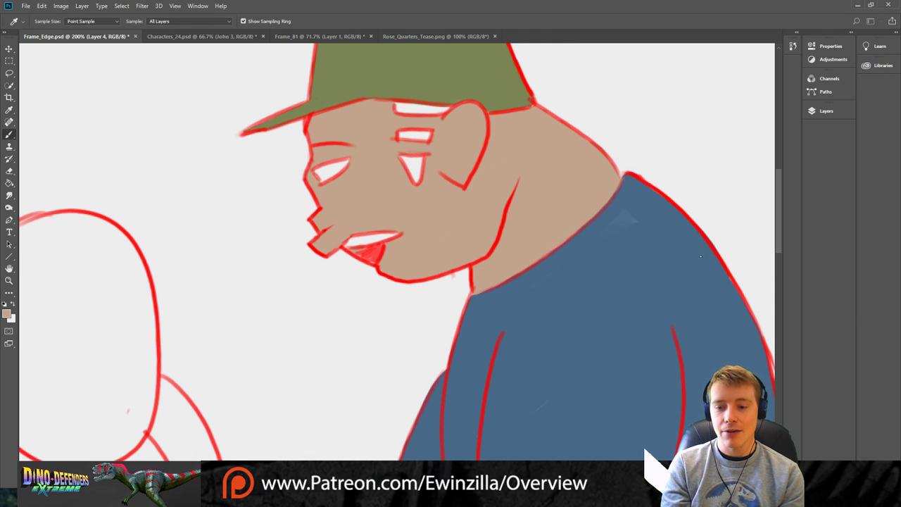
pyautogui.moveTo(398, 104); pyautogui.dragTo(447, 110)
pyautogui.click(9, 195)
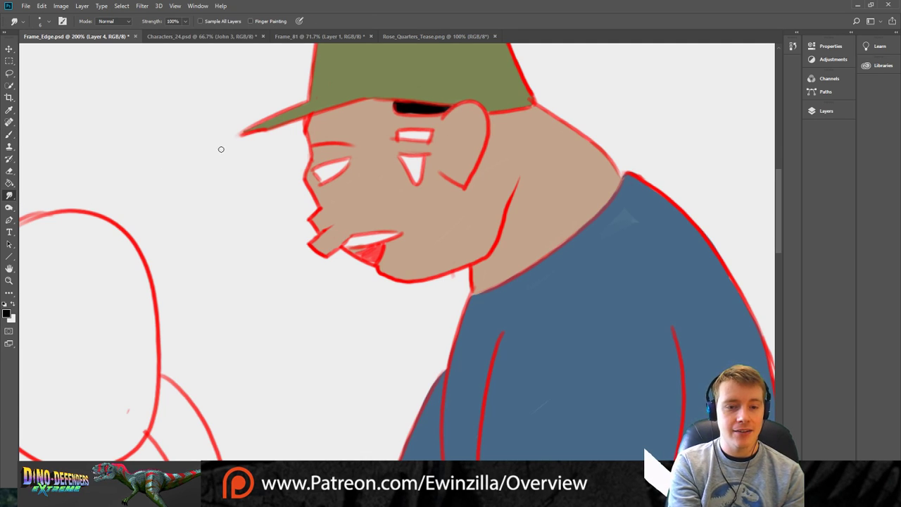
pyautogui.moveTo(412, 105)
pyautogui.mouseDown()
pyautogui.moveTo(429, 113)
pyautogui.moveTo(403, 110)
pyautogui.moveTo(445, 114)
pyautogui.mouseUp()
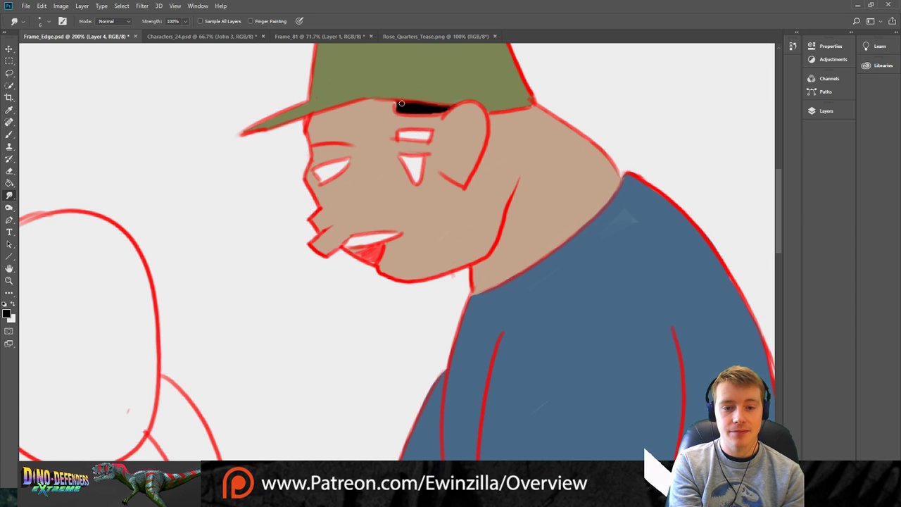
pyautogui.press('b')
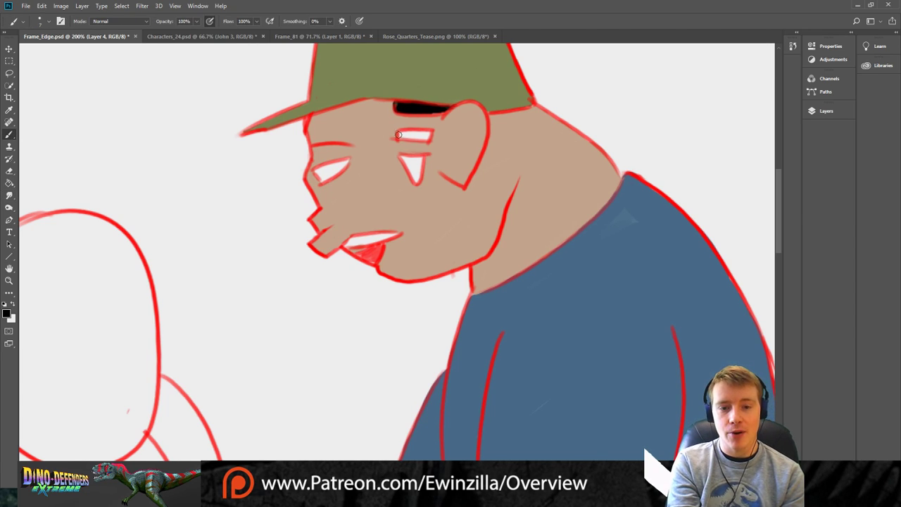
pyautogui.moveTo(418, 133)
pyautogui.mouseDown()
pyautogui.moveTo(402, 136)
pyautogui.moveTo(426, 133)
pyautogui.moveTo(416, 177)
pyautogui.moveTo(409, 168)
pyautogui.moveTo(419, 175)
pyautogui.mouseUp()
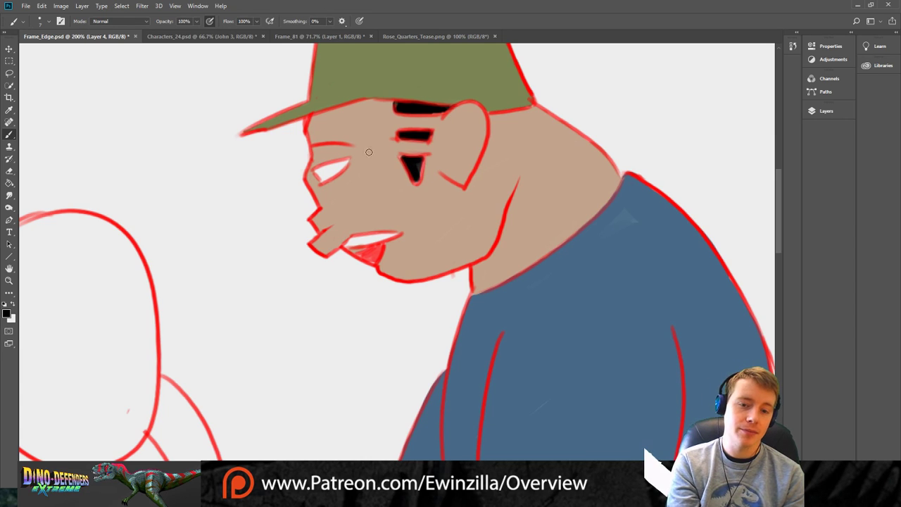
# Paint the leaning man's eyebrow and moustache black and dab a black pupil into his eye.
pyautogui.moveTo(311, 145); pyautogui.dragTo(352, 145)
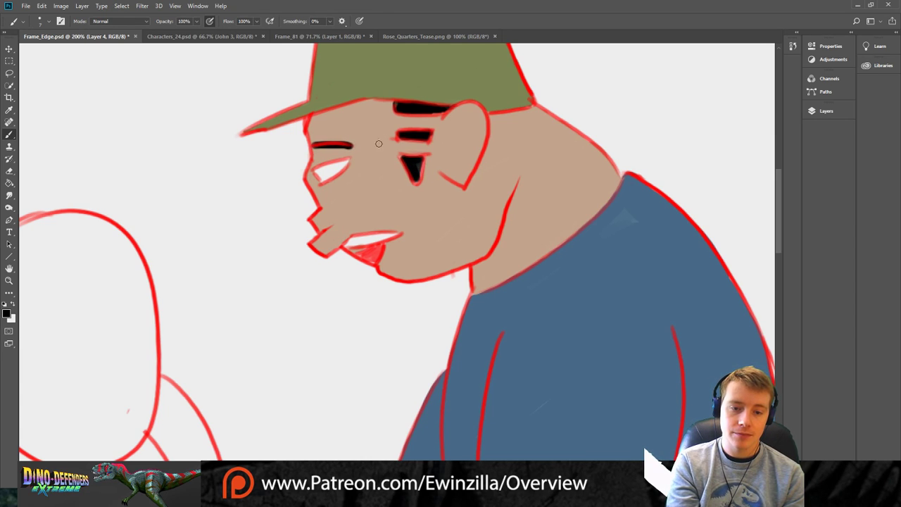
pyautogui.moveTo(346, 244)
pyautogui.mouseDown()
pyautogui.moveTo(391, 234)
pyautogui.moveTo(373, 261)
pyautogui.moveTo(365, 257)
pyautogui.mouseUp()
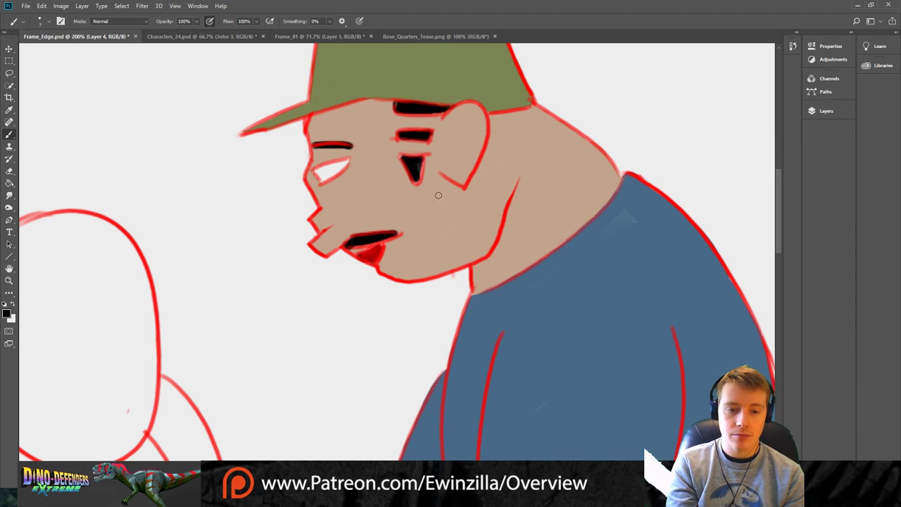
pyautogui.click(322, 175)
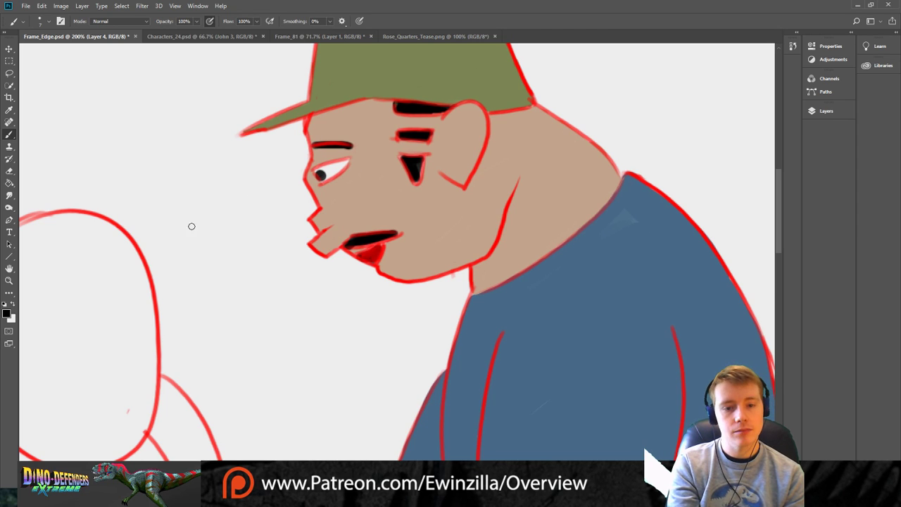
# Paint the wristband on the leaning man's near wrist solid black and fit the whole frame in view.
pyautogui.press('z')
pyautogui.hotkey('ctrl', '0')
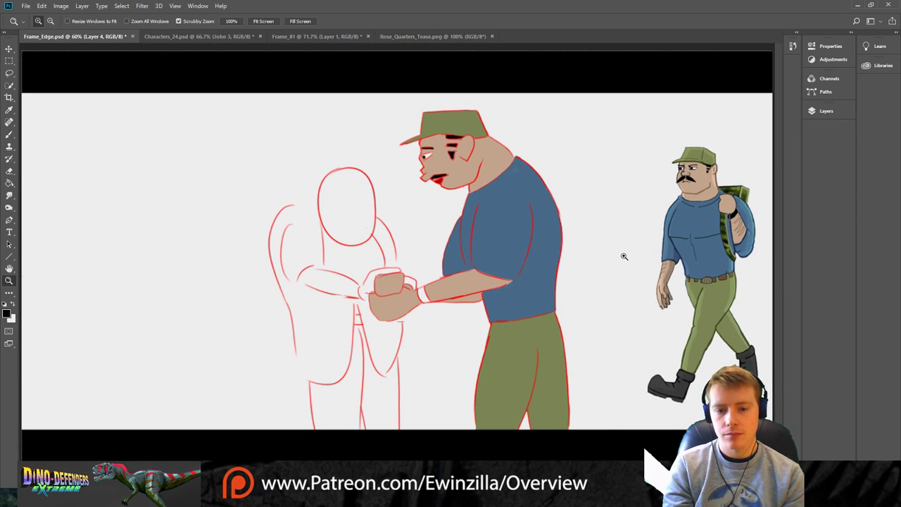
pyautogui.click(427, 297)
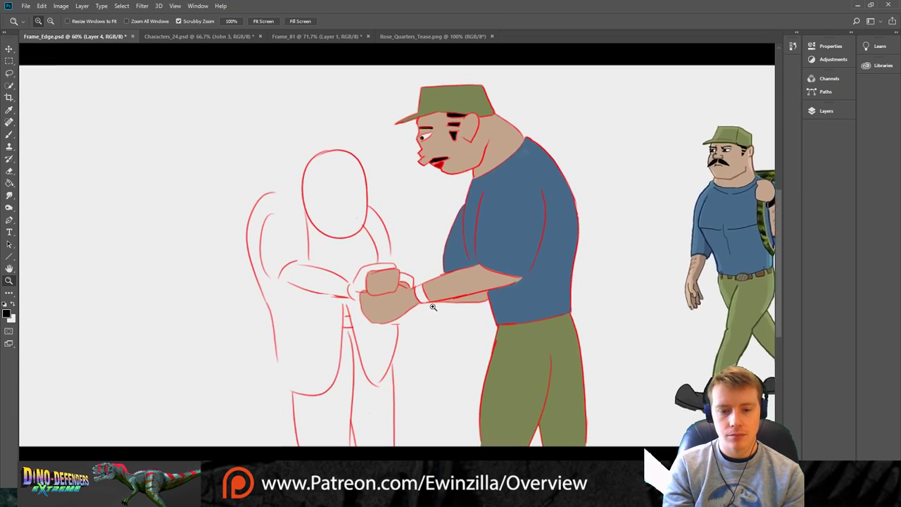
pyautogui.press('b')
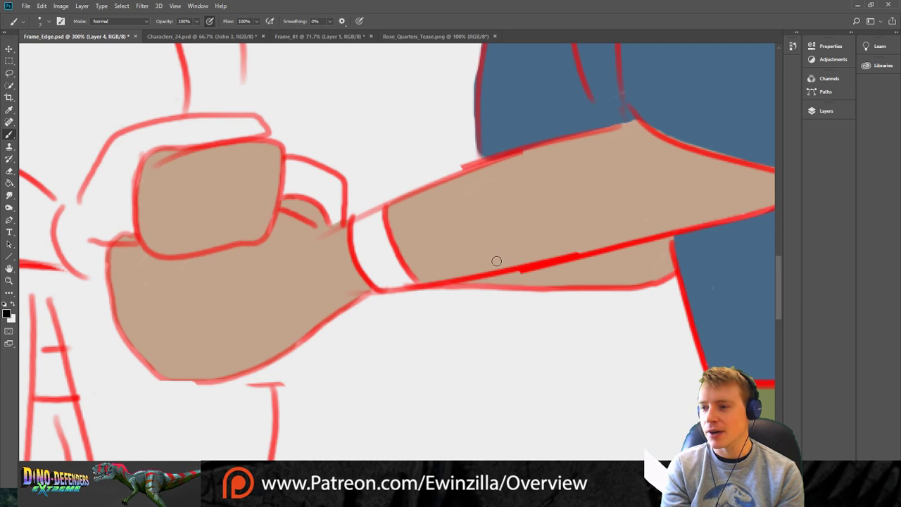
pyautogui.moveTo(379, 216)
pyautogui.mouseDown()
pyautogui.moveTo(359, 225)
pyautogui.moveTo(385, 214)
pyautogui.moveTo(391, 261)
pyautogui.moveTo(385, 233)
pyautogui.moveTo(411, 283)
pyautogui.moveTo(383, 287)
pyautogui.moveTo(370, 278)
pyautogui.moveTo(360, 226)
pyautogui.moveTo(356, 244)
pyautogui.moveTo(357, 226)
pyautogui.moveTo(369, 222)
pyautogui.moveTo(371, 267)
pyautogui.moveTo(398, 278)
pyautogui.moveTo(379, 246)
pyautogui.moveTo(381, 212)
pyautogui.moveTo(360, 219)
pyautogui.moveTo(359, 243)
pyautogui.moveTo(369, 266)
pyautogui.moveTo(358, 216)
pyautogui.moveTo(381, 206)
pyautogui.moveTo(390, 254)
pyautogui.moveTo(415, 285)
pyautogui.moveTo(382, 292)
pyautogui.mouseUp()
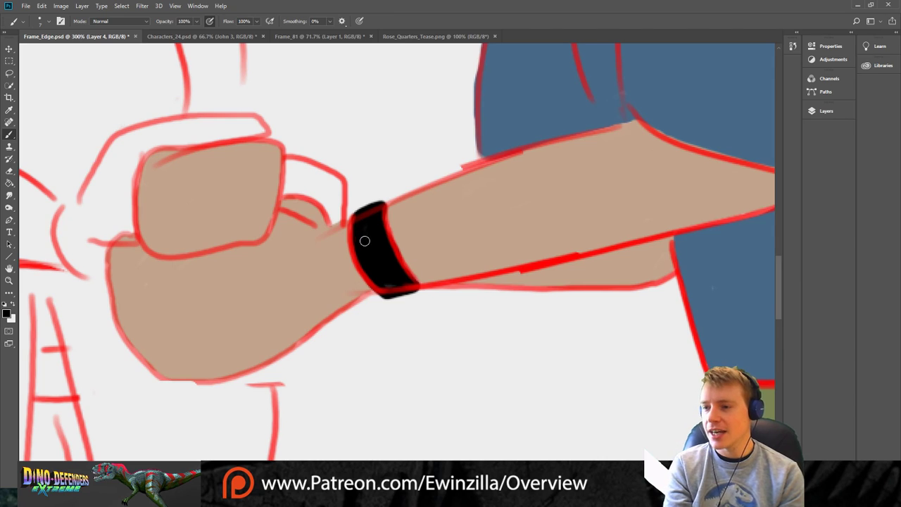
pyautogui.click(409, 298)
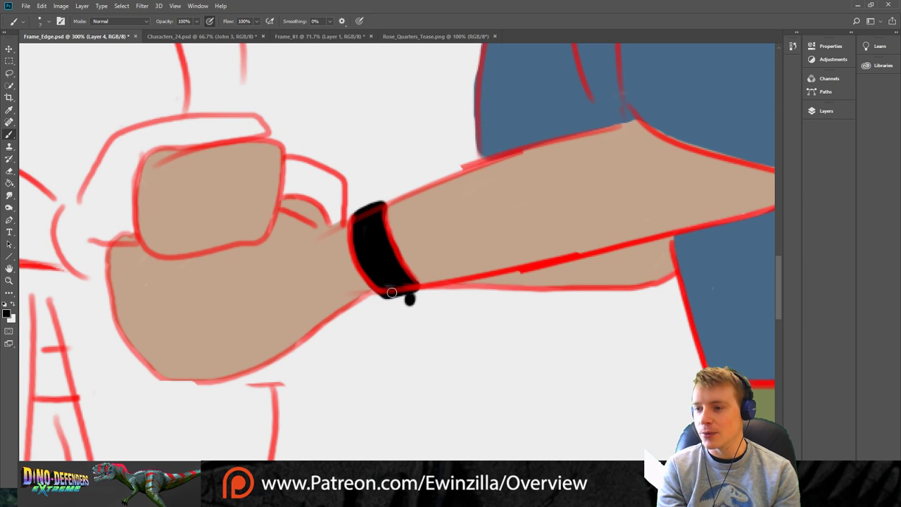
pyautogui.press('z')
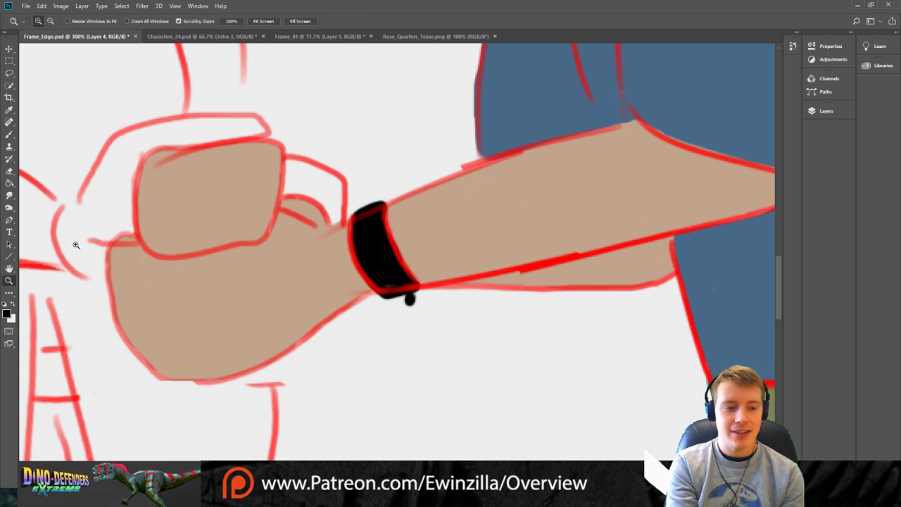
pyautogui.click(264, 22)
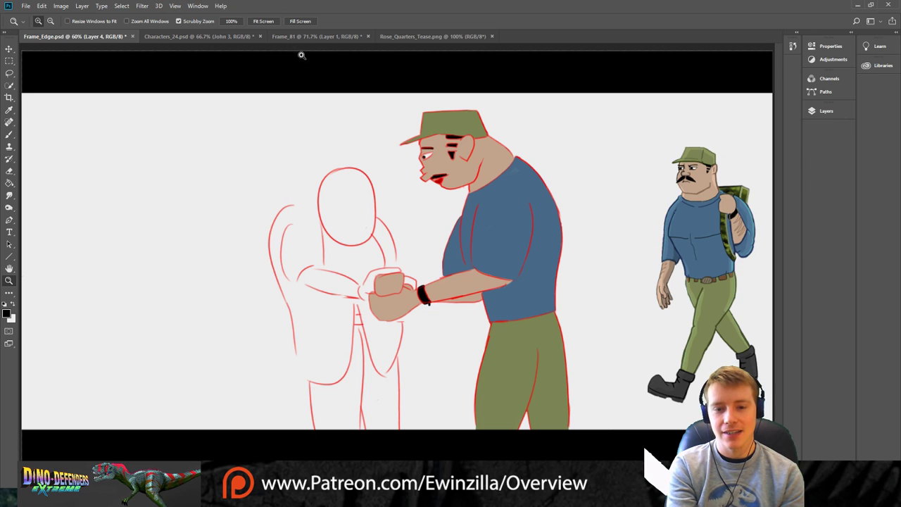
# Clean up the black wristband's edges along the wrist outline, removing the stray dab beneath it.
pyautogui.moveTo(415, 269)
pyautogui.mouseDown()
pyautogui.moveTo(432, 316)
pyautogui.moveTo(402, 292)
pyautogui.moveTo(387, 293)
pyautogui.mouseUp()
pyautogui.click(10, 196)
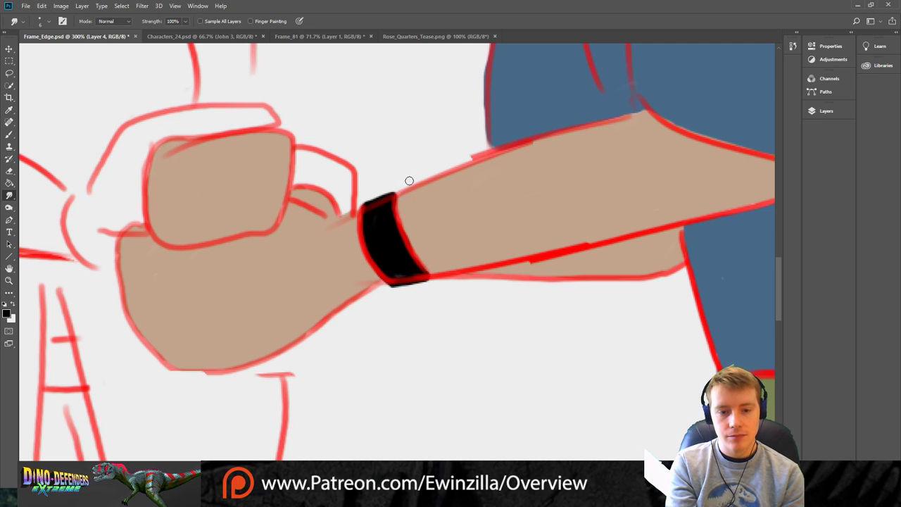
pyautogui.click(9, 281)
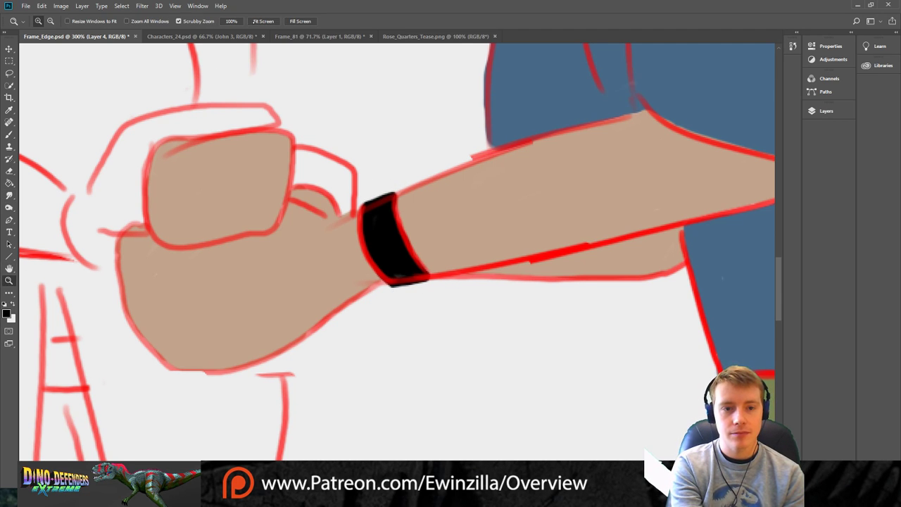
pyautogui.hotkey('ctrl', '0')
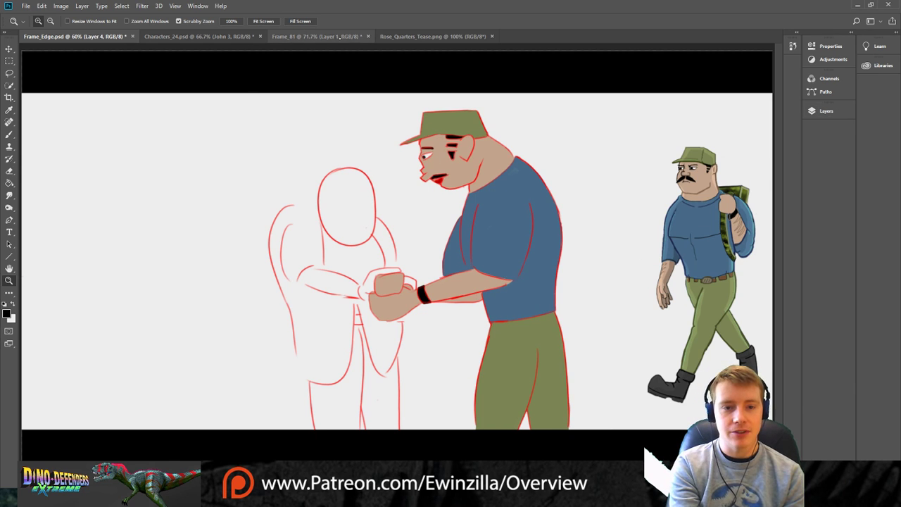
# Sample the dark colour from the Frame_81 reference and return to the second figure in Frame_Edge.psd with the brush ready.
pyautogui.click(337, 37)
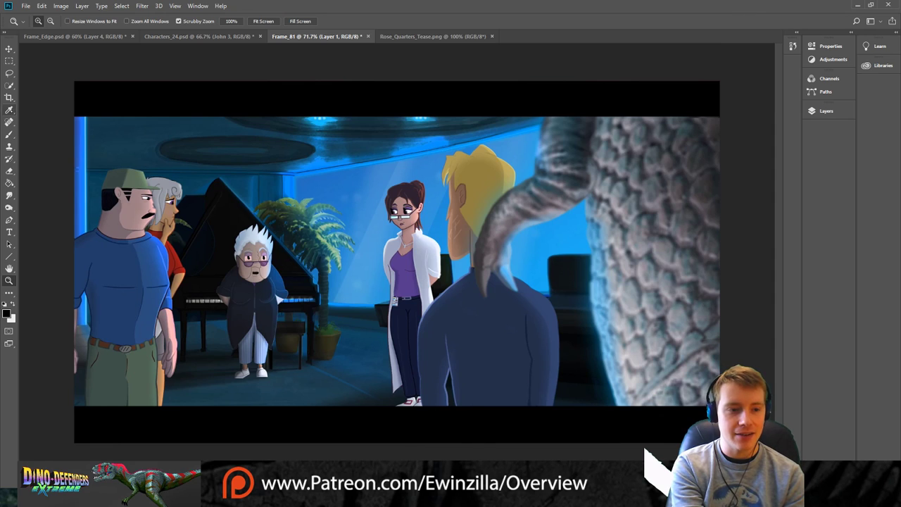
pyautogui.click(9, 110)
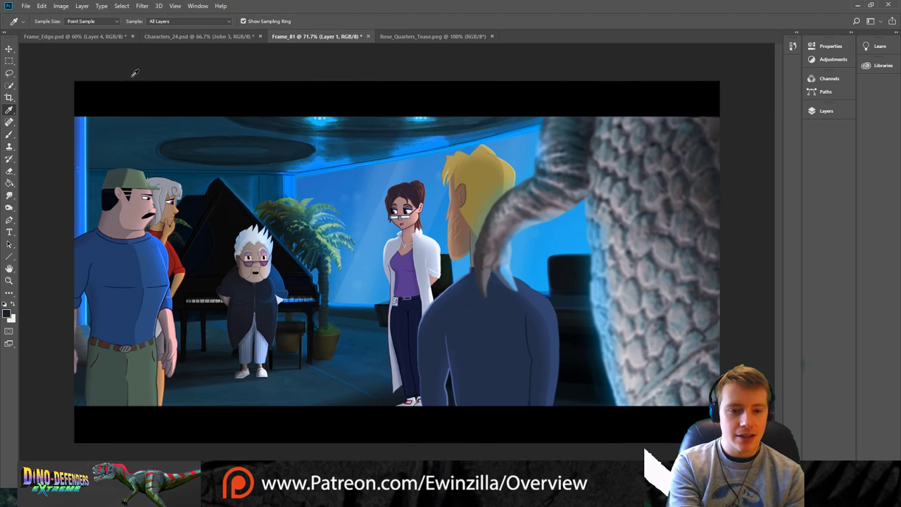
pyautogui.click(74, 36)
pyautogui.click(9, 281)
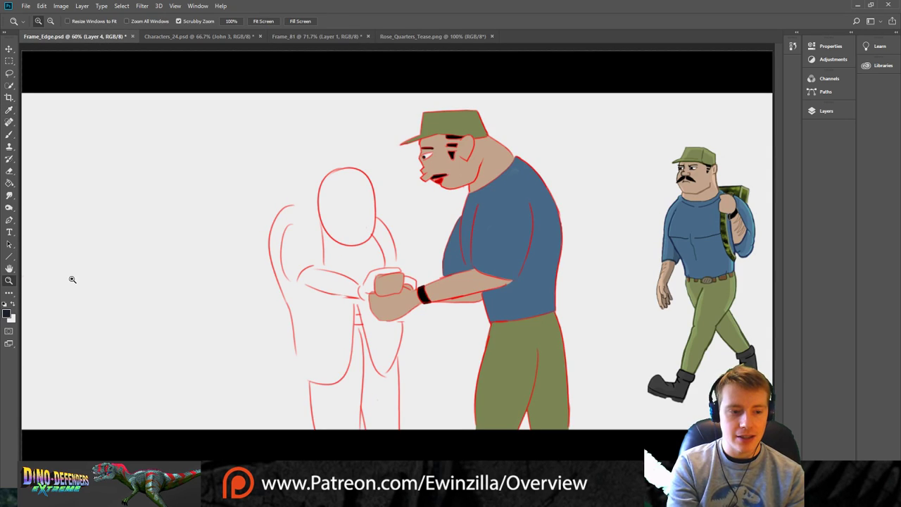
pyautogui.click(334, 300)
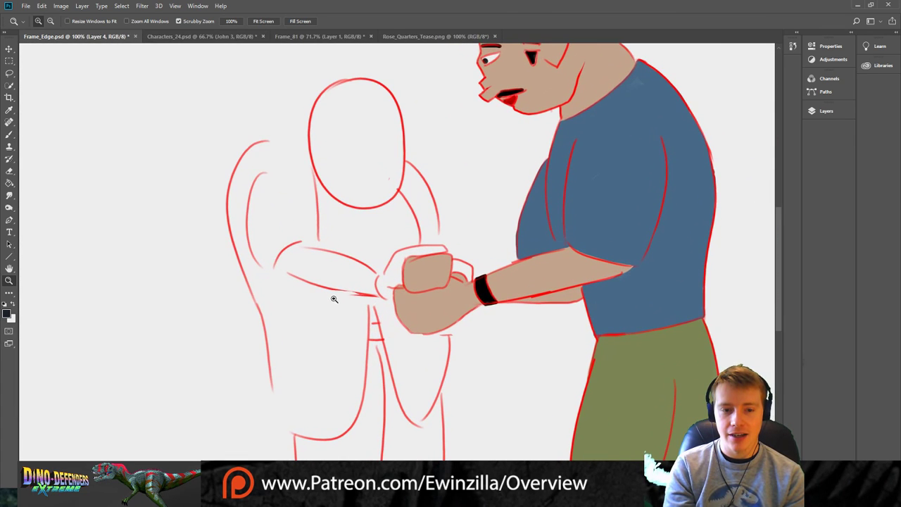
pyautogui.press('b')
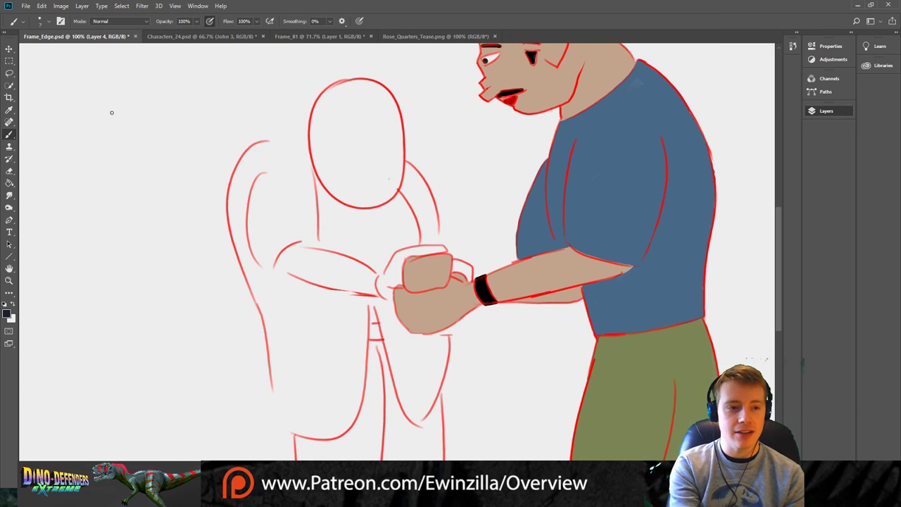
# Lasso the second figure's sketch on Layer 3, leaving out the leaning man's clasped hands, and cut it out.
pyautogui.click(698, 187)
pyautogui.click(699, 187)
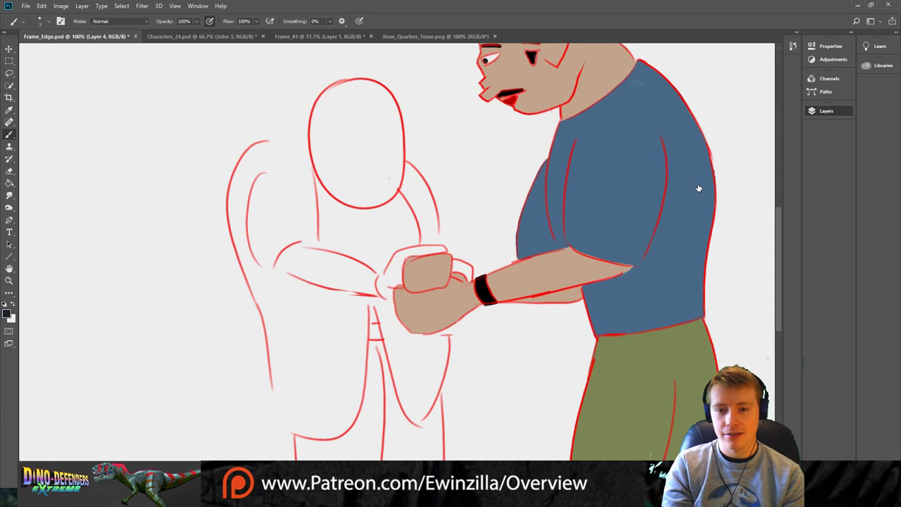
pyautogui.click(698, 188)
pyautogui.click(699, 188)
pyautogui.press('l')
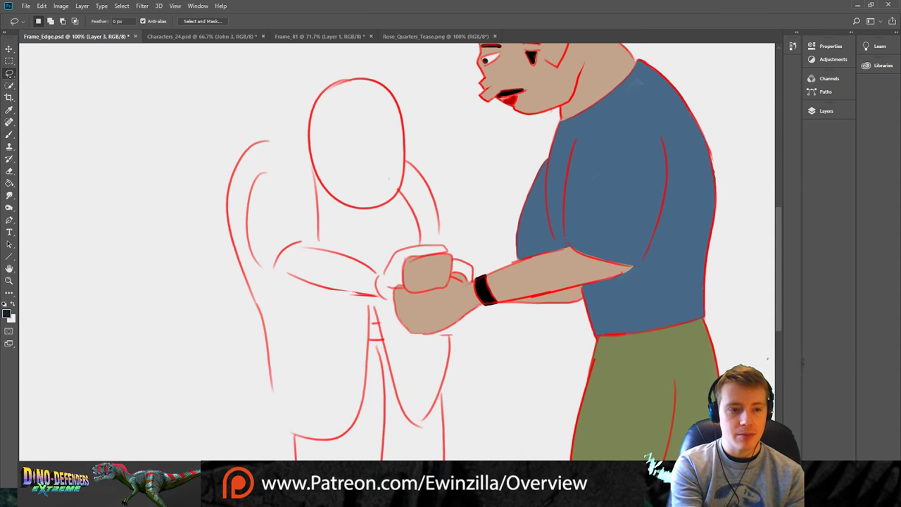
pyautogui.moveTo(477, 262)
pyautogui.mouseDown()
pyautogui.moveTo(452, 255)
pyautogui.moveTo(413, 252)
pyautogui.moveTo(401, 261)
pyautogui.moveTo(392, 318)
pyautogui.moveTo(408, 346)
pyautogui.moveTo(462, 332)
pyautogui.moveTo(473, 396)
pyautogui.moveTo(187, 412)
pyautogui.moveTo(164, 180)
pyautogui.moveTo(262, 68)
pyautogui.moveTo(393, 56)
pyautogui.moveTo(430, 120)
pyautogui.moveTo(479, 245)
pyautogui.mouseUp()
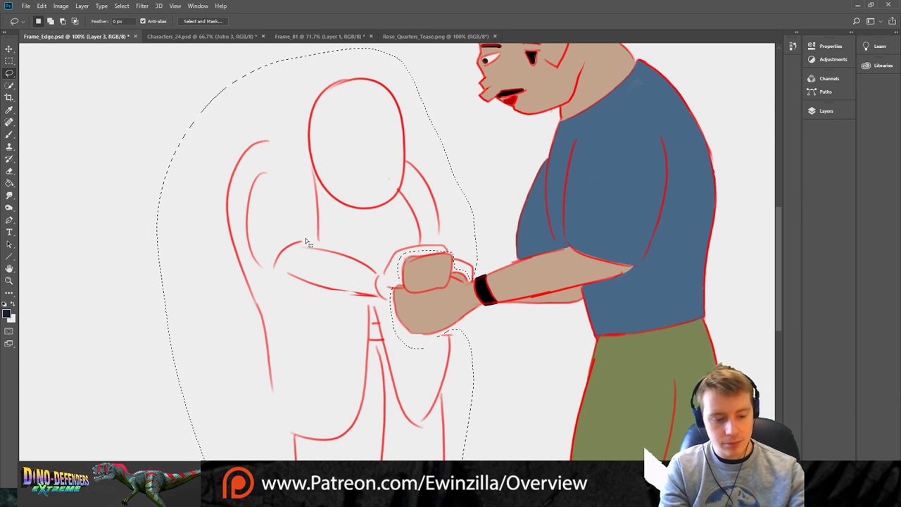
pyautogui.hotkey('ctrl', 'x')
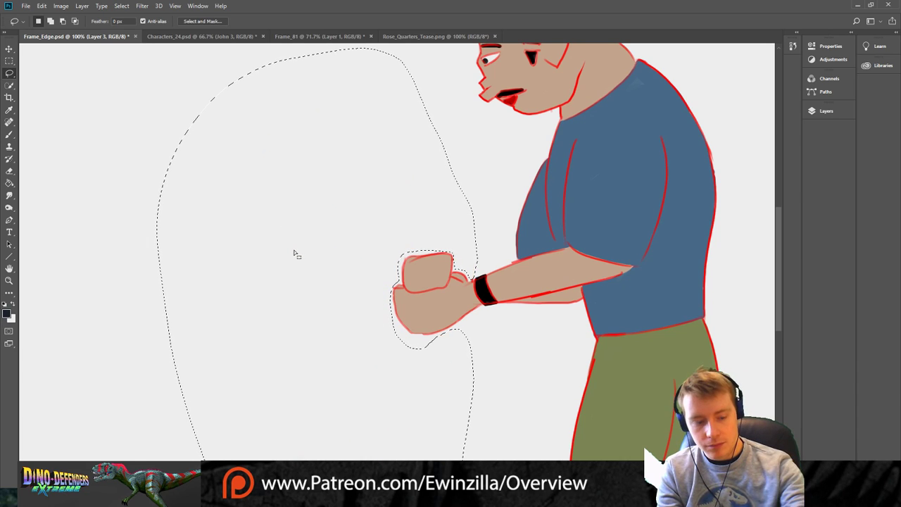
# Paste the cut figure onto its own layer, shift it up and left clear of the clasped hands, and hide it.
pyautogui.hotkey('ctrl', 'v')
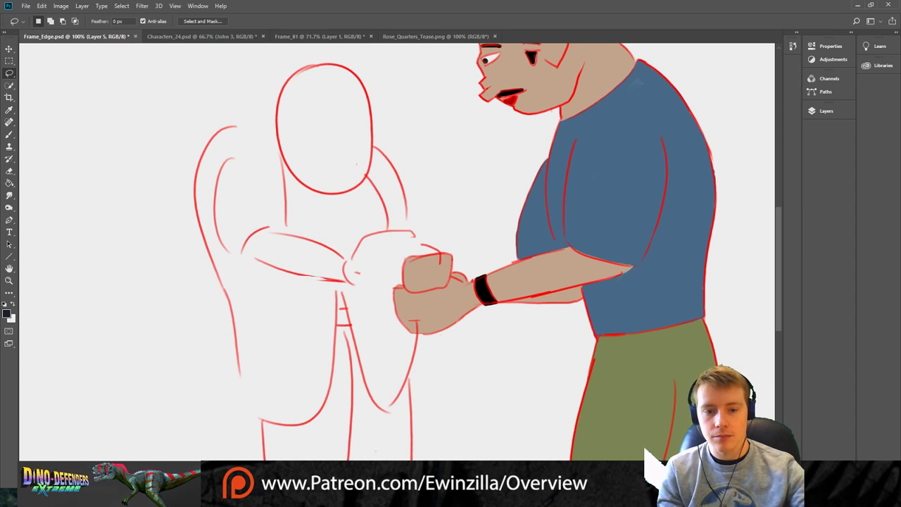
pyautogui.click(9, 47)
pyautogui.scroll(-4, 265, 281)
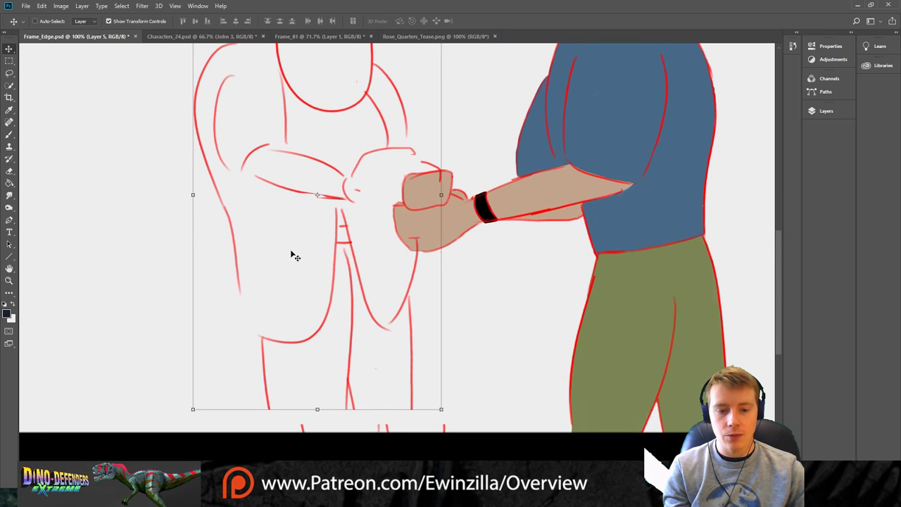
pyautogui.moveTo(292, 251)
pyautogui.mouseDown()
pyautogui.moveTo(316, 251)
pyautogui.moveTo(314, 280)
pyautogui.moveTo(242, 219)
pyautogui.mouseUp()
pyautogui.press('m')
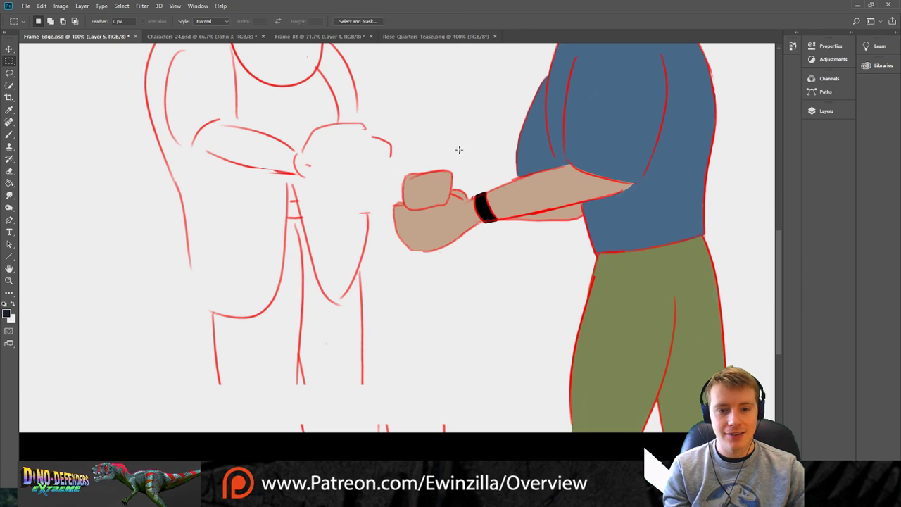
pyautogui.press('Delete')
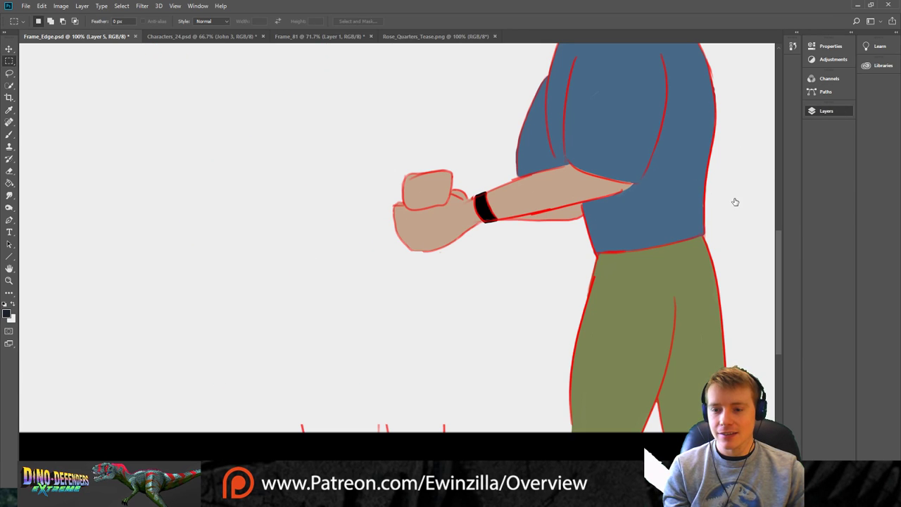
# Delete the second figure's leftover leg lines along the lower edge of the frame on Layer 3 and clear the selection.
pyautogui.moveTo(313, 413); pyautogui.dragTo(479, 433)
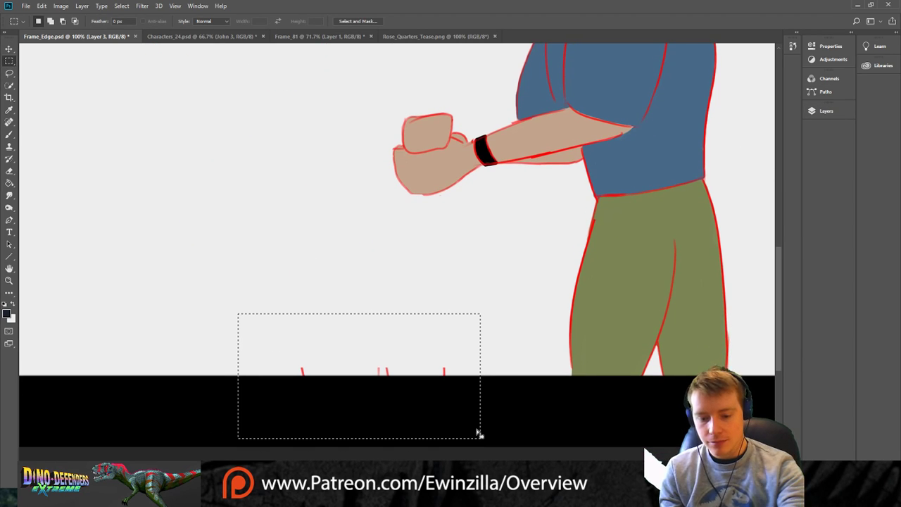
pyautogui.press('Delete')
pyautogui.hotkey('ctrl', 'd')
pyautogui.scroll(2, 295, 276)
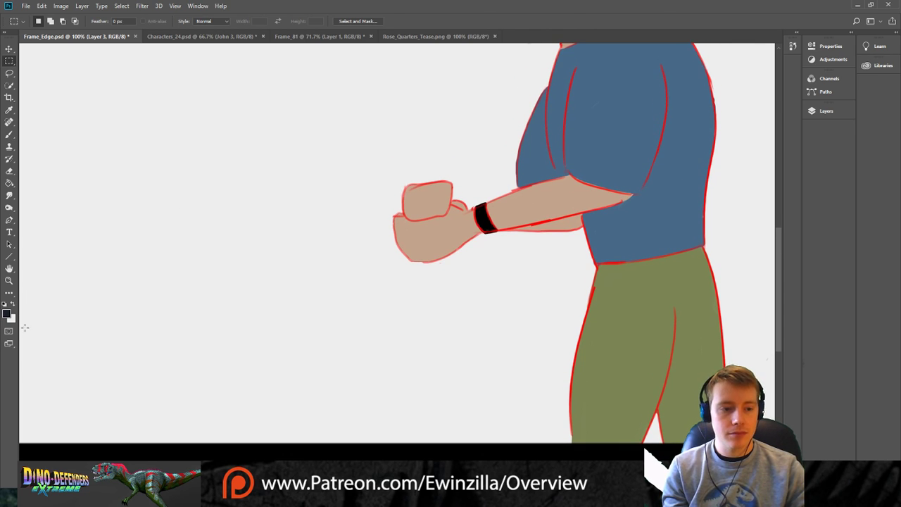
# Shift the hue and lightness of the red outlines on Layer 3 to turn the leaning man's linework dark blue.
pyautogui.click(11, 280)
pyautogui.click(263, 21)
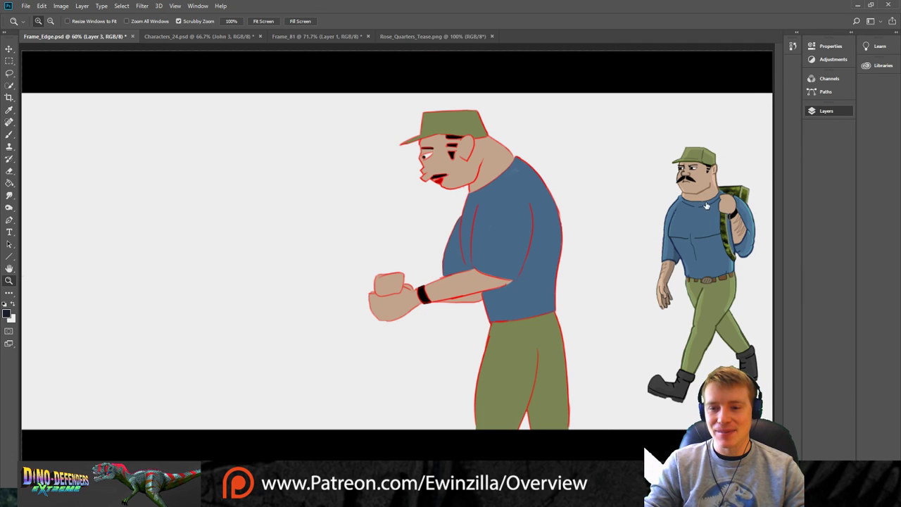
pyautogui.hotkey('ctrl', 'z')
pyautogui.hotkey('ctrl', 'shift', 'z')
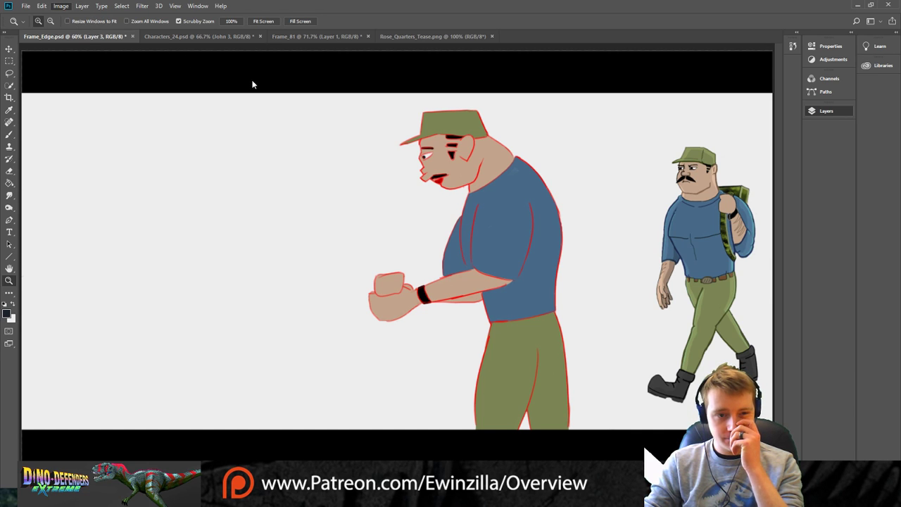
pyautogui.press('i')
pyautogui.hotkey('ctrl', 'z')
pyautogui.hotkey('ctrl', 'z')
pyautogui.hotkey('ctrl', 'z')
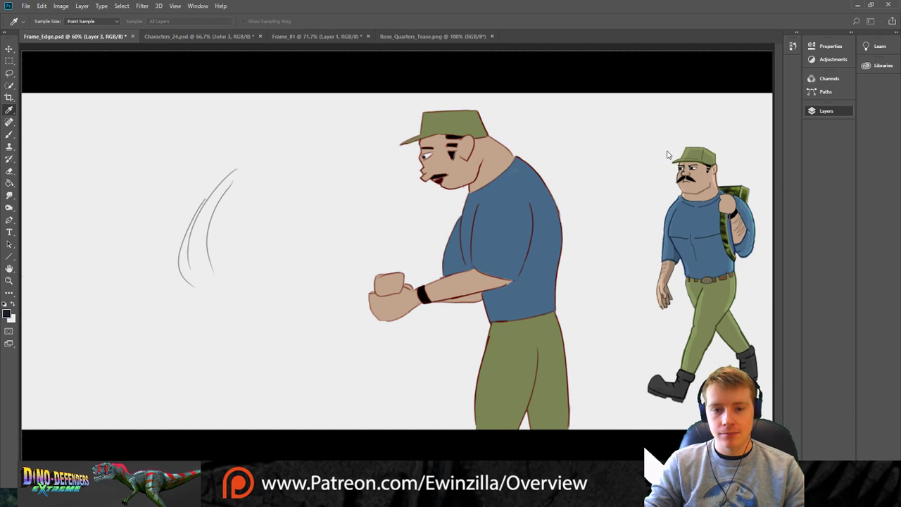
pyautogui.hotkey('ctrl', 'shift', 'z')
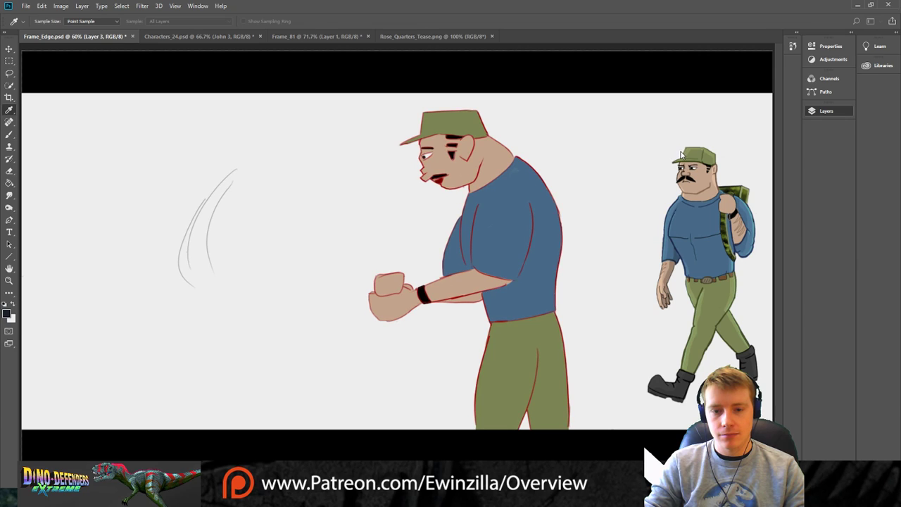
pyautogui.hotkey('ctrl', 'shift', 'z')
pyautogui.hotkey('ctrl', 'z')
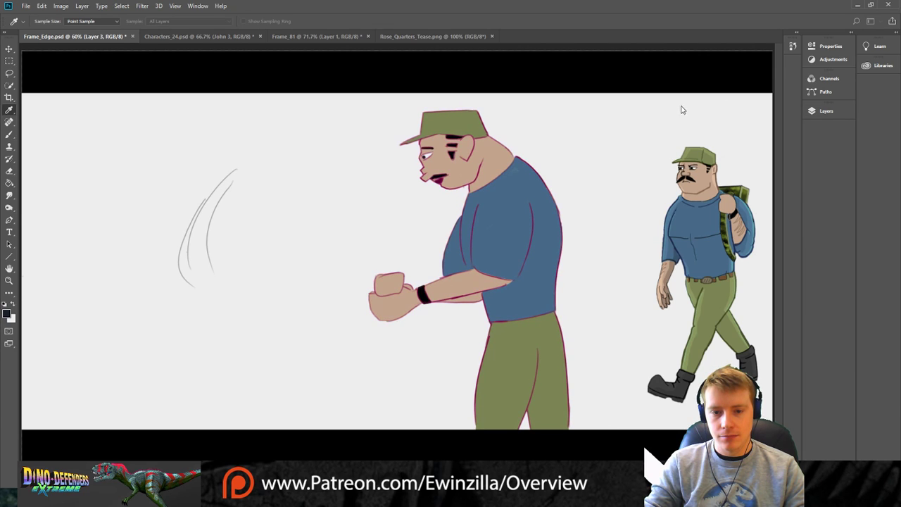
pyautogui.hotkey('ctrl', 'z')
pyautogui.hotkey('ctrl', 'z')
pyautogui.hotkey('ctrl', 'z')
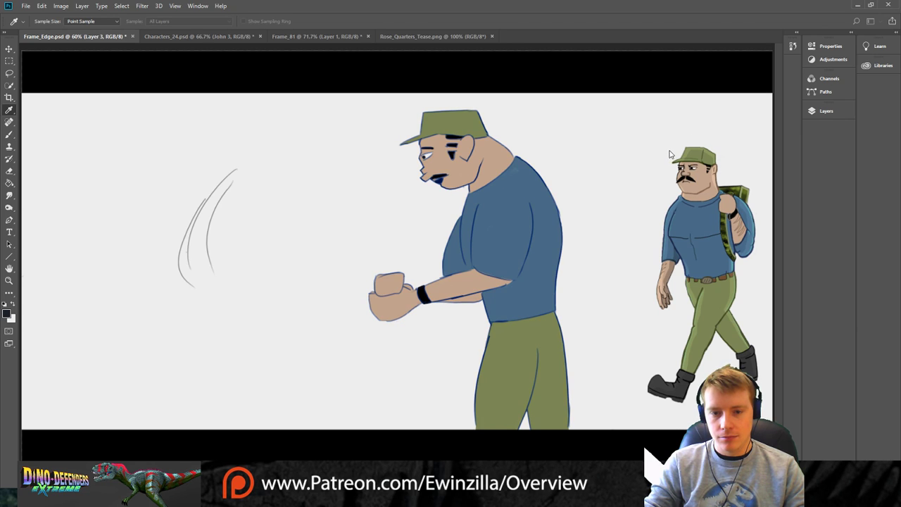
pyautogui.press('z')
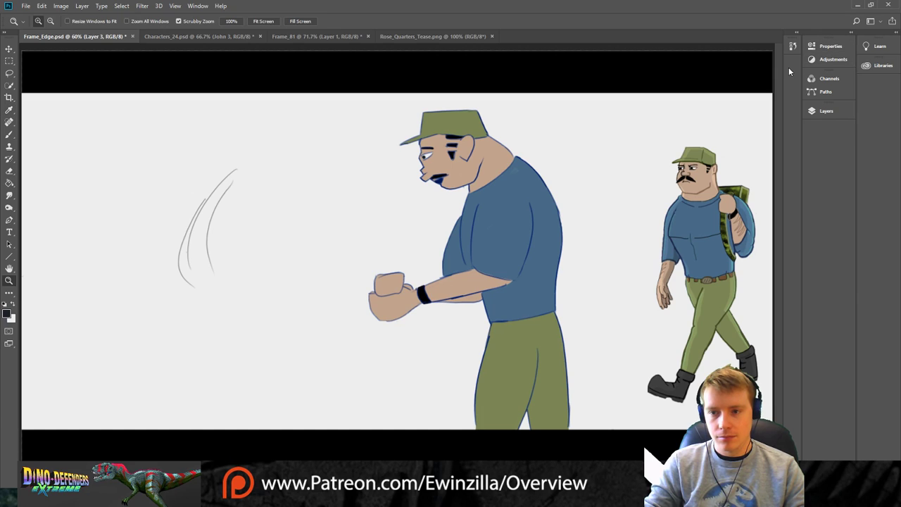
# Lasso the leaning man's trouser outlines, shift their hue to a dark olive brown, and clear the selection.
pyautogui.click(9, 74)
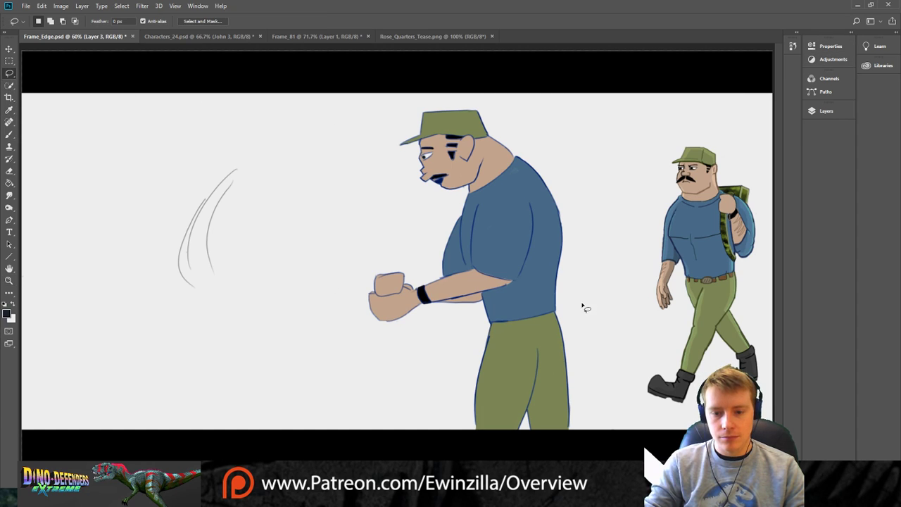
pyautogui.moveTo(574, 308)
pyautogui.mouseDown()
pyautogui.moveTo(495, 326)
pyautogui.moveTo(467, 364)
pyautogui.moveTo(649, 485)
pyautogui.moveTo(574, 310)
pyautogui.mouseUp()
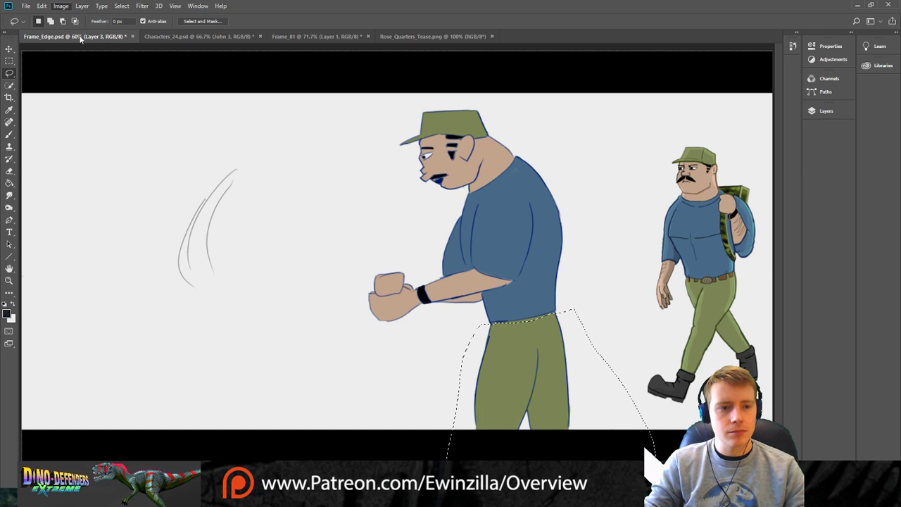
pyautogui.press('i')
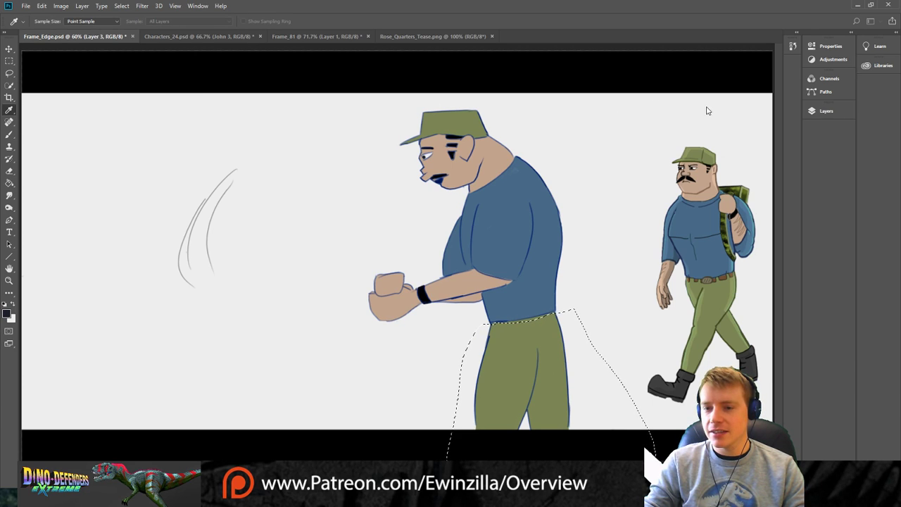
pyautogui.hotkey('alt', 'BackSpace')
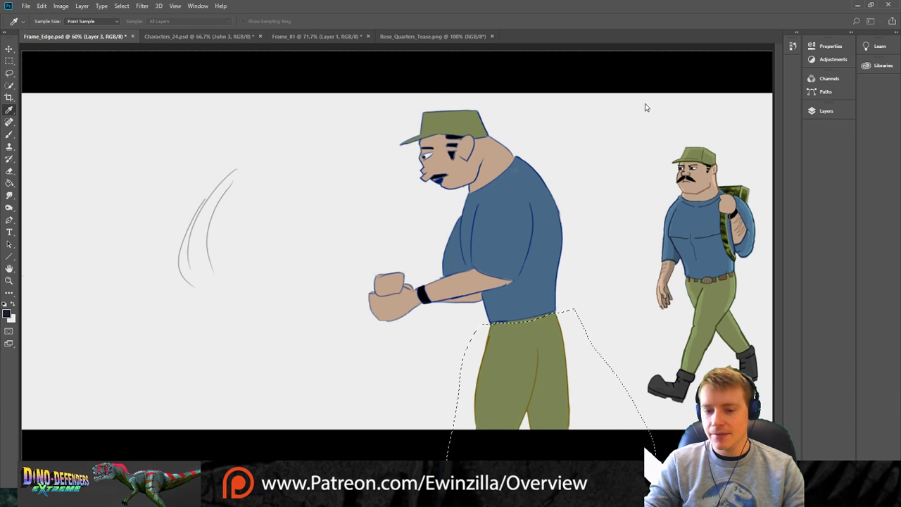
pyautogui.click(687, 156)
pyautogui.hotkey('alt', 'BackSpace')
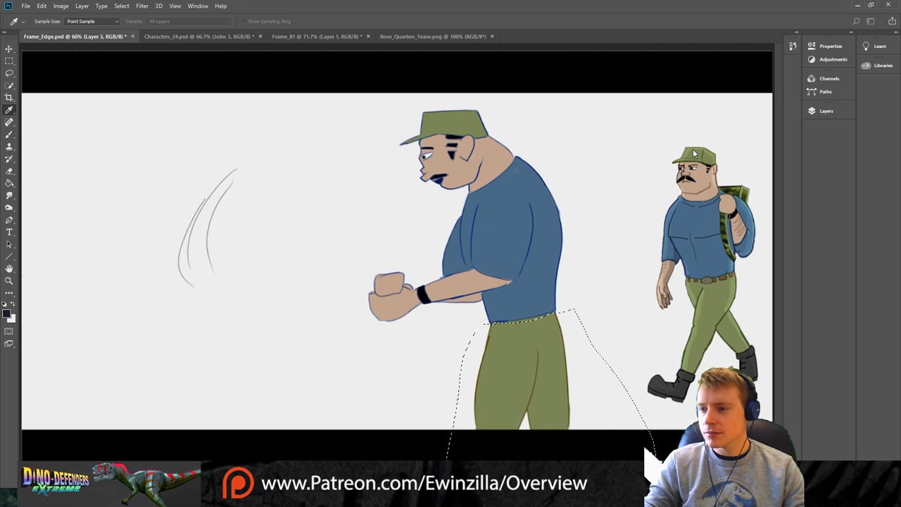
pyautogui.press('l')
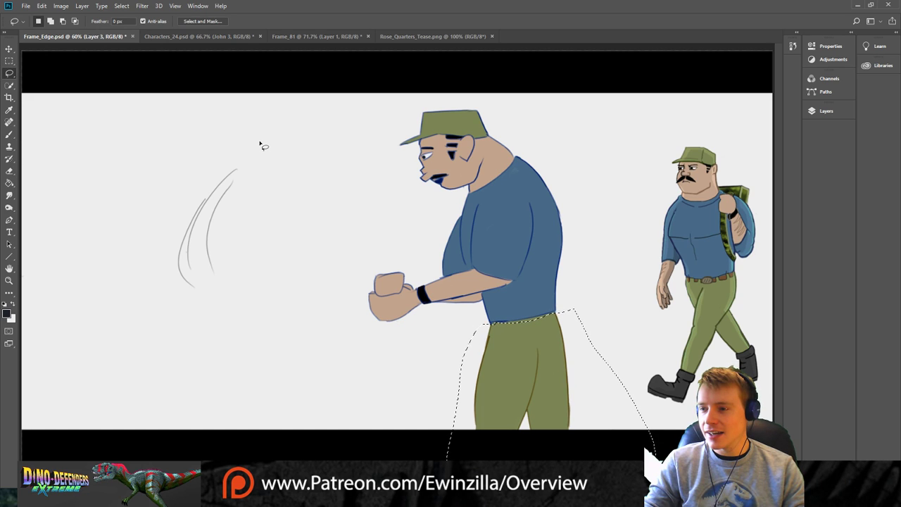
pyautogui.click(9, 60)
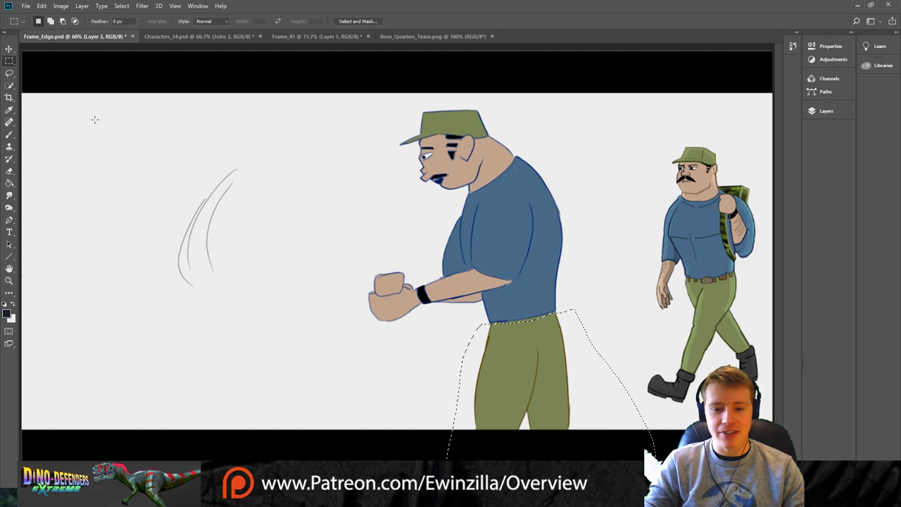
pyautogui.click(121, 131)
# Lasso the man's face and neck below the cap and shift those outlines' hue to dark brown.
pyautogui.click(9, 73)
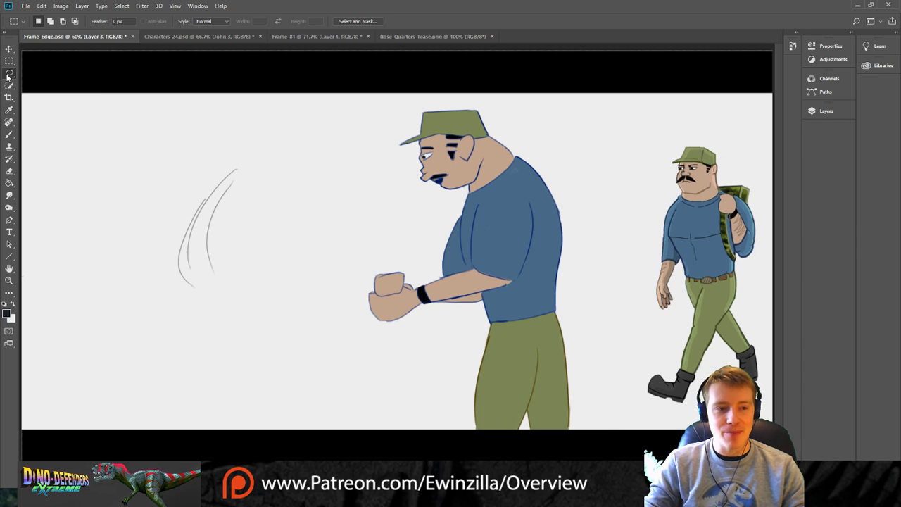
pyautogui.moveTo(517, 160)
pyautogui.mouseDown()
pyautogui.moveTo(457, 196)
pyautogui.moveTo(398, 167)
pyautogui.moveTo(444, 140)
pyautogui.moveTo(476, 138)
pyautogui.moveTo(495, 148)
pyautogui.moveTo(514, 134)
pyautogui.moveTo(518, 154)
pyautogui.mouseUp()
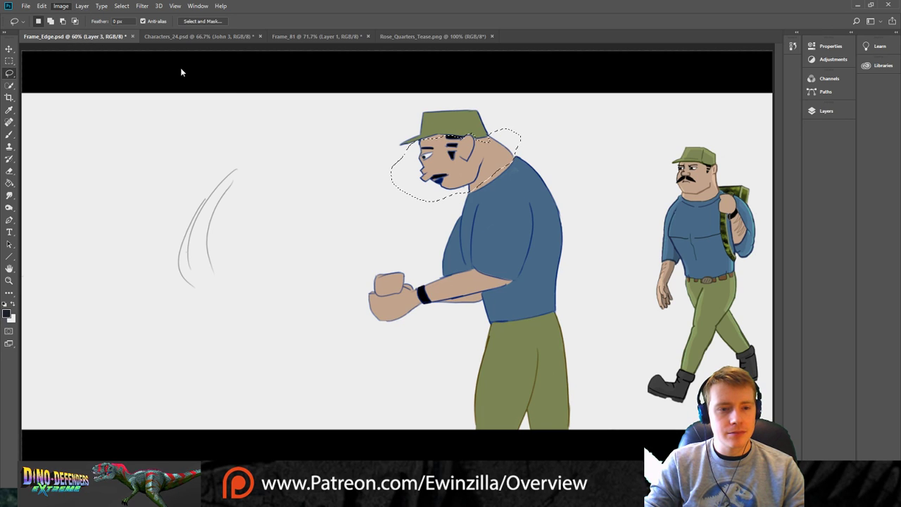
pyautogui.press('i')
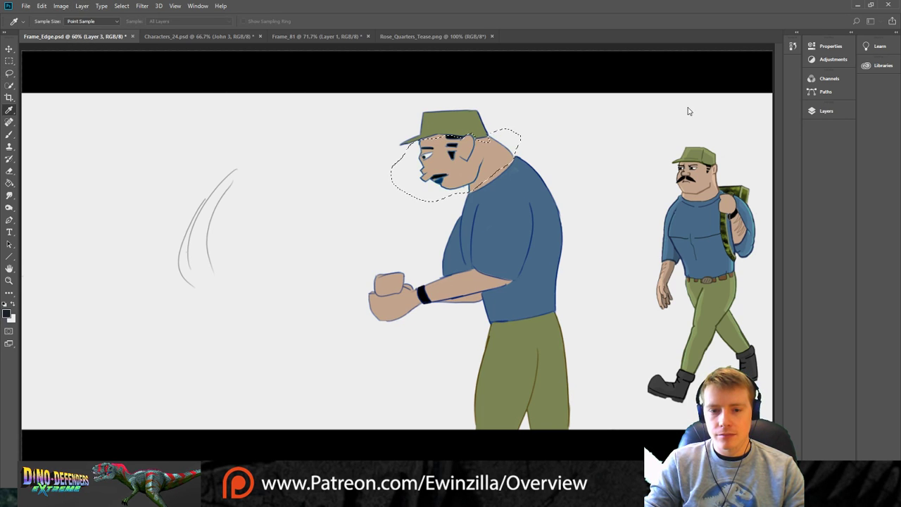
pyautogui.moveTo(672, 108); pyautogui.dragTo(643, 108)
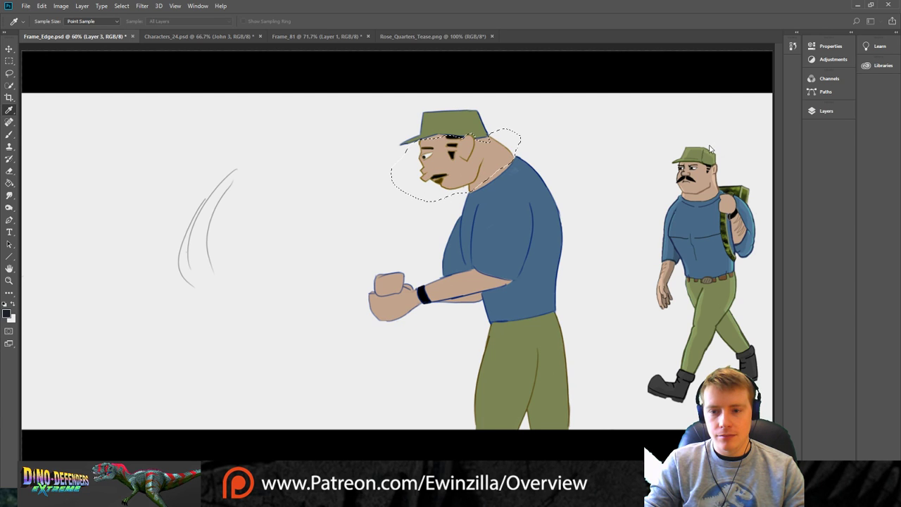
pyautogui.moveTo(709, 147); pyautogui.dragTo(674, 153)
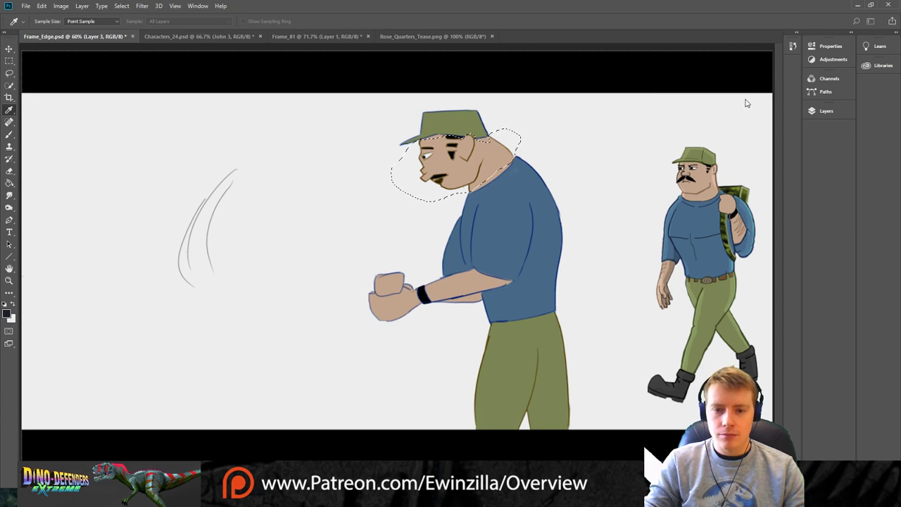
pyautogui.press('l')
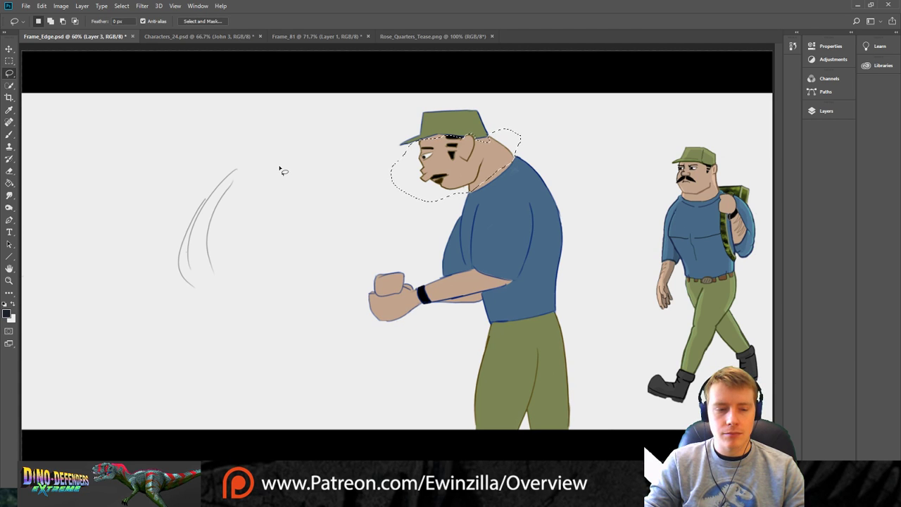
# Lasso the man's cap down to its brim and shift its blue outlines to a dark olive brown.
pyautogui.click(479, 143)
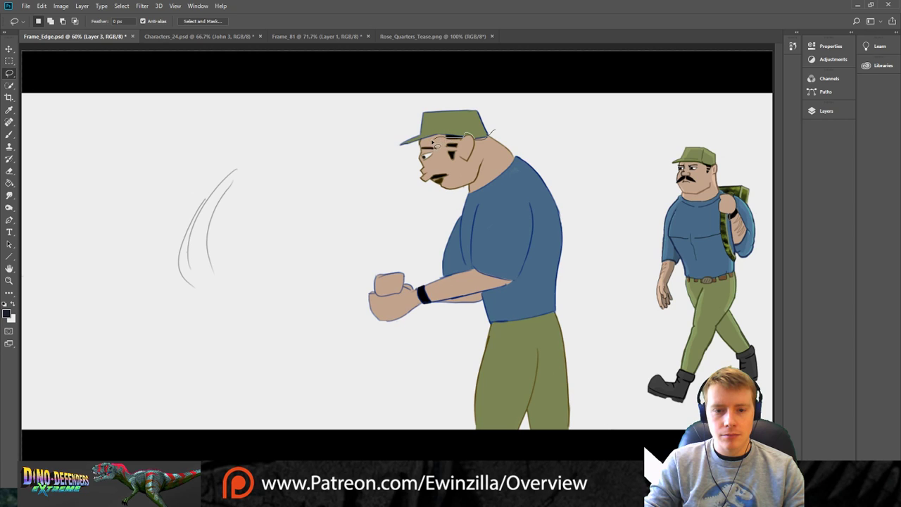
pyautogui.moveTo(380, 131)
pyautogui.mouseDown()
pyautogui.moveTo(446, 88)
pyautogui.moveTo(507, 109)
pyautogui.mouseUp()
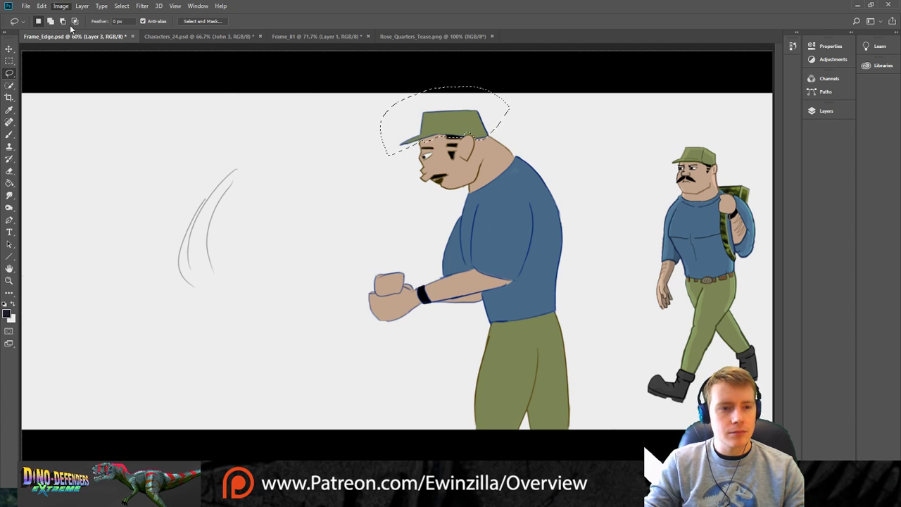
pyautogui.press('i')
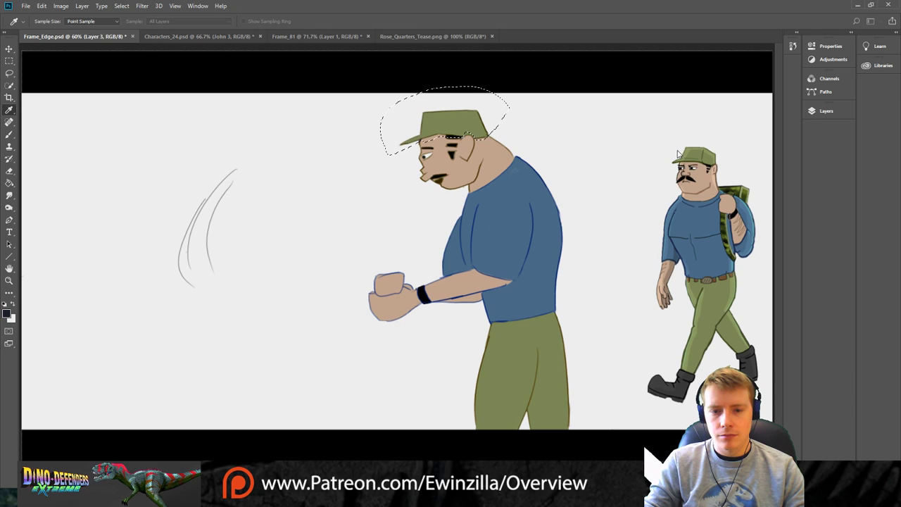
pyautogui.press('l')
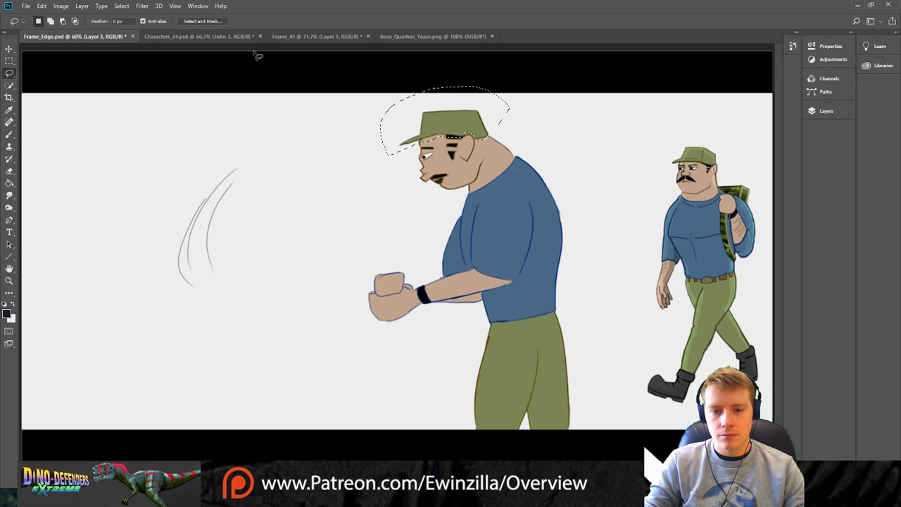
# Clear the cap selection and erase the stray grey strokes in the empty area in front of the man.
pyautogui.click(9, 61)
pyautogui.click(195, 107)
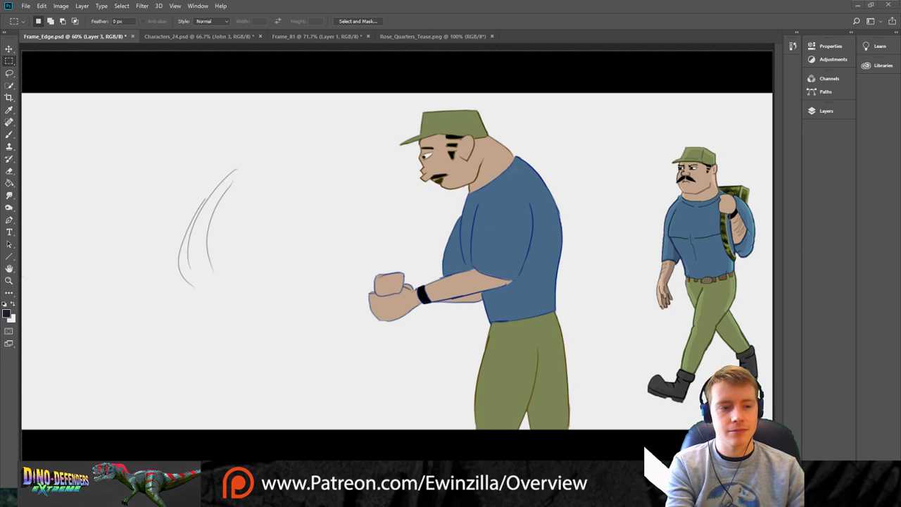
pyautogui.press('e')
pyautogui.moveTo(226, 175)
pyautogui.mouseDown()
pyautogui.moveTo(152, 293)
pyautogui.moveTo(177, 271)
pyautogui.moveTo(192, 234)
pyautogui.moveTo(206, 233)
pyautogui.moveTo(188, 297)
pyautogui.moveTo(214, 243)
pyautogui.moveTo(209, 270)
pyautogui.mouseUp()
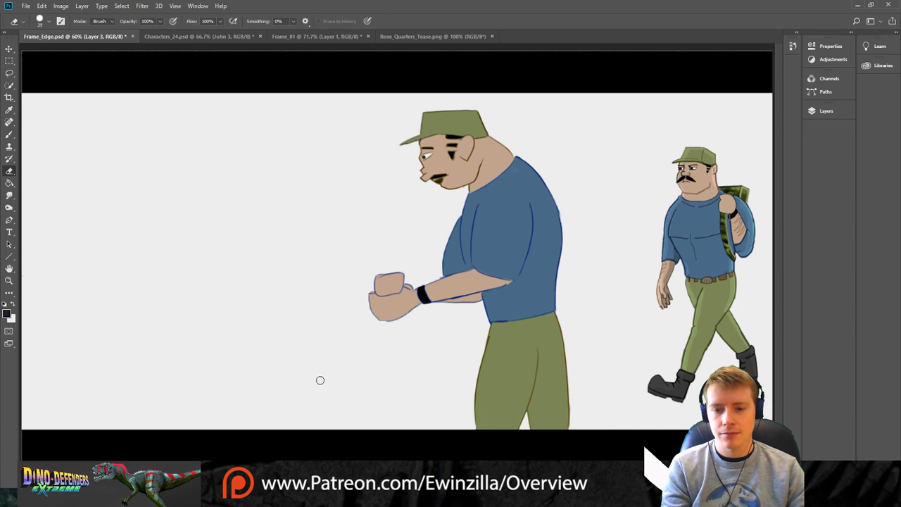
pyautogui.click(9, 280)
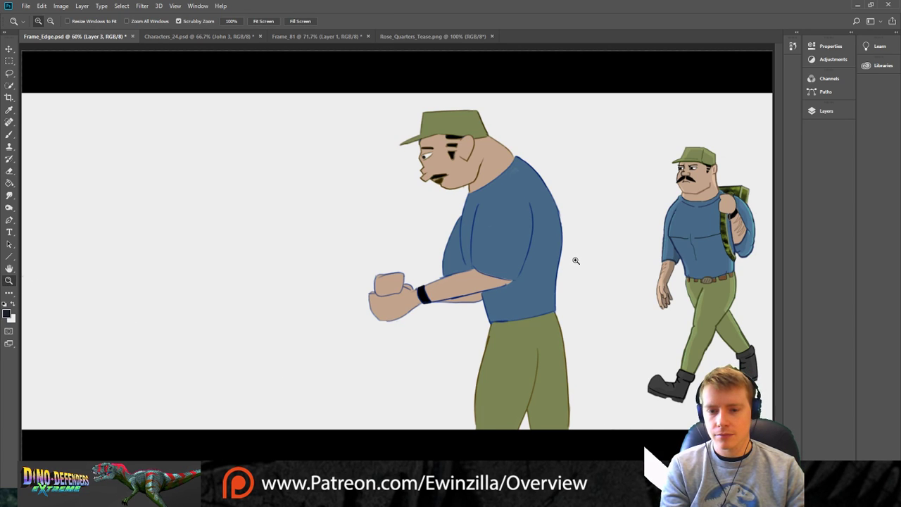
pyautogui.click(492, 152)
pyautogui.click(492, 152)
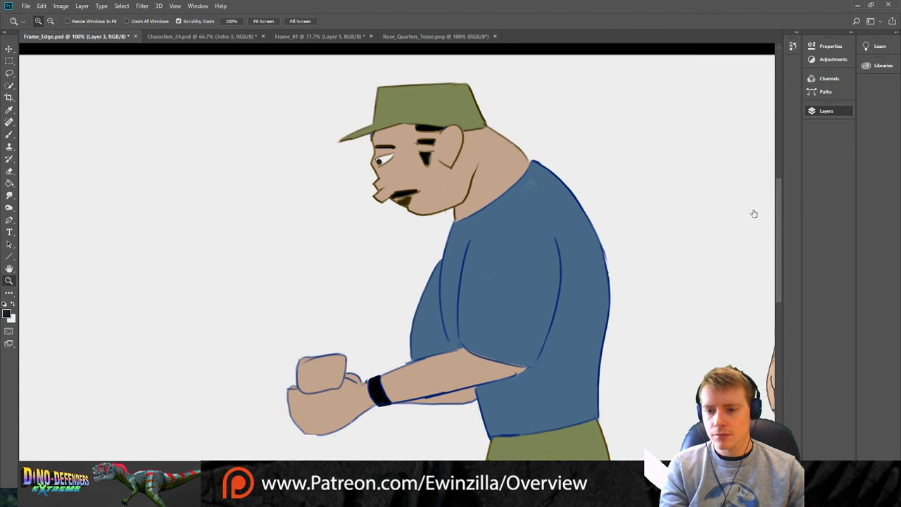
pyautogui.hotkey('ctrl', 'alt', 'a')
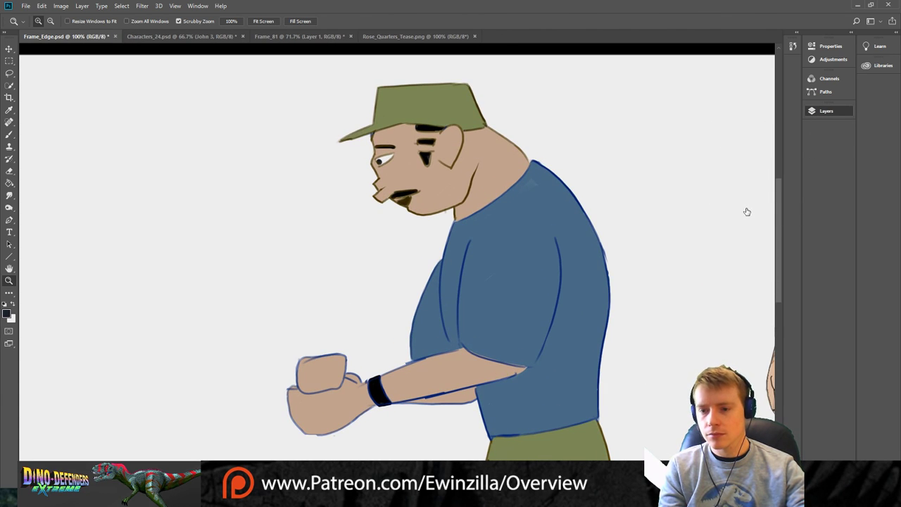
pyautogui.hotkey('ctrl', 'z')
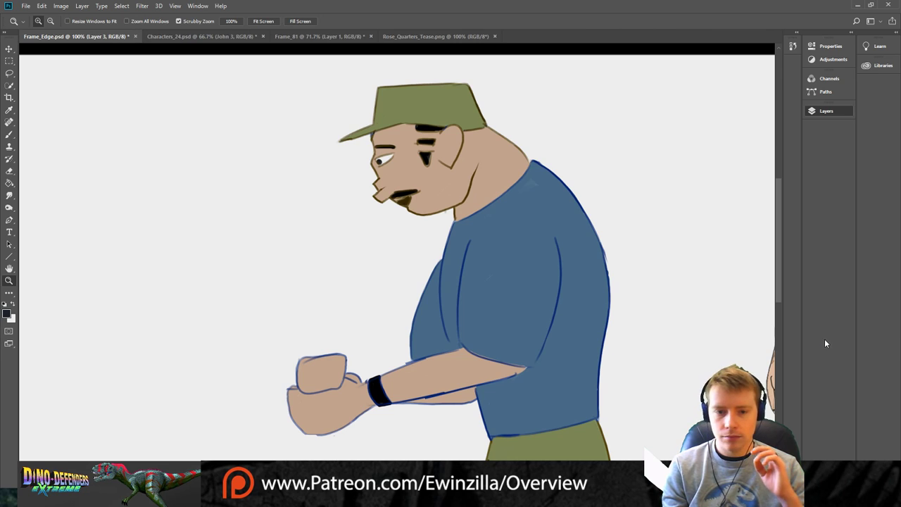
pyautogui.click(556, 246)
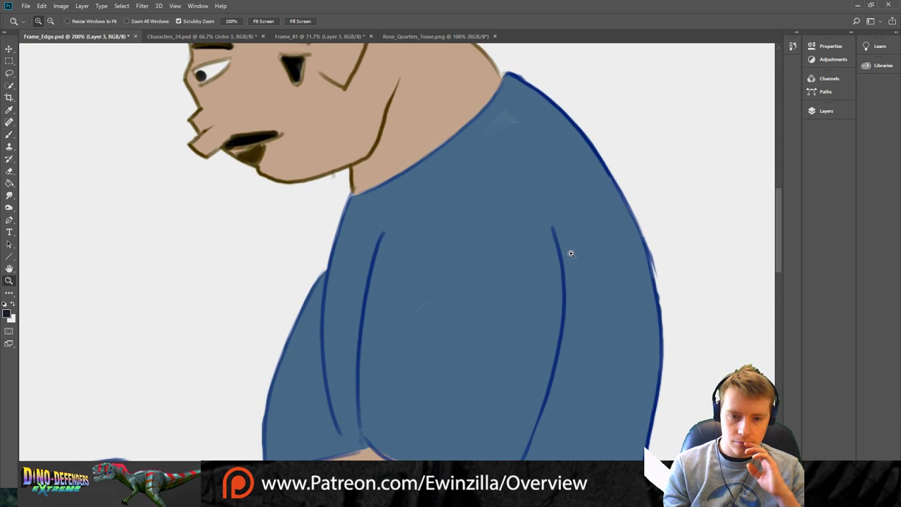
# Move the reference figure with the backpack into the empty space directly in front of the leaning man's face.
pyautogui.click(264, 22)
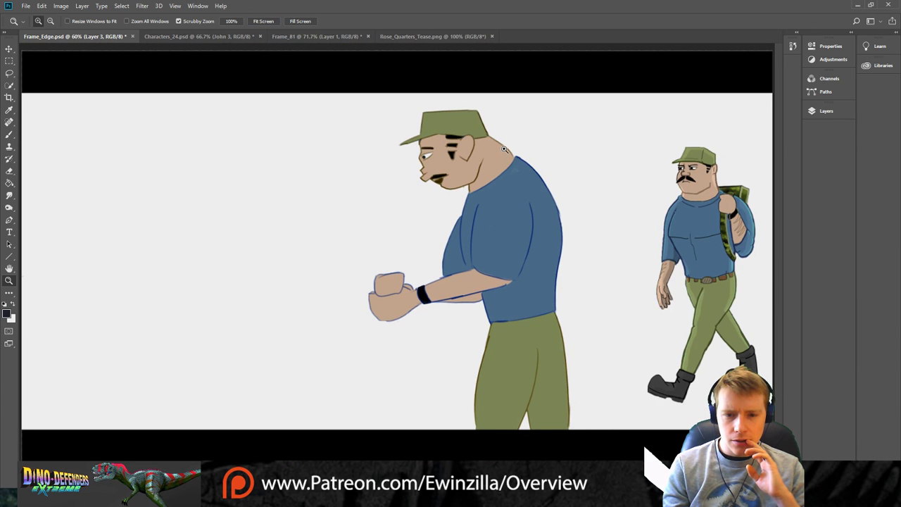
pyautogui.moveTo(504, 149); pyautogui.dragTo(505, 150)
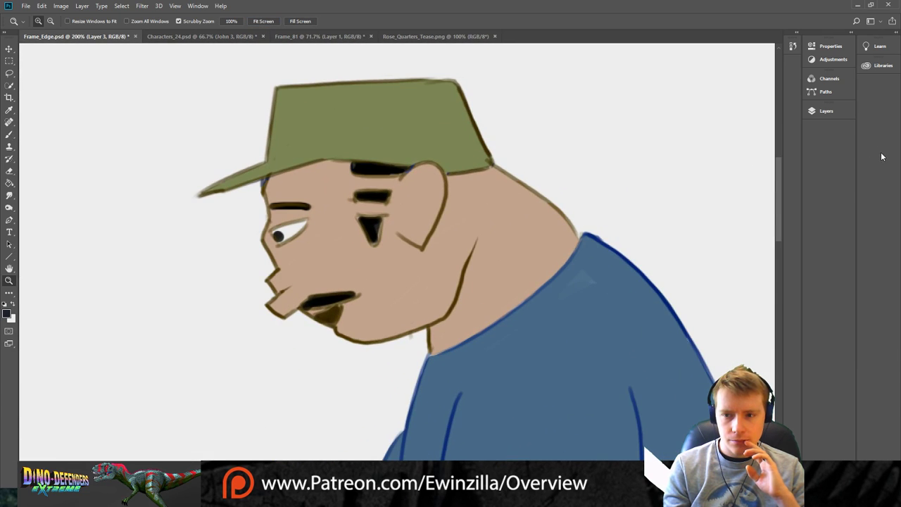
pyautogui.click(828, 110)
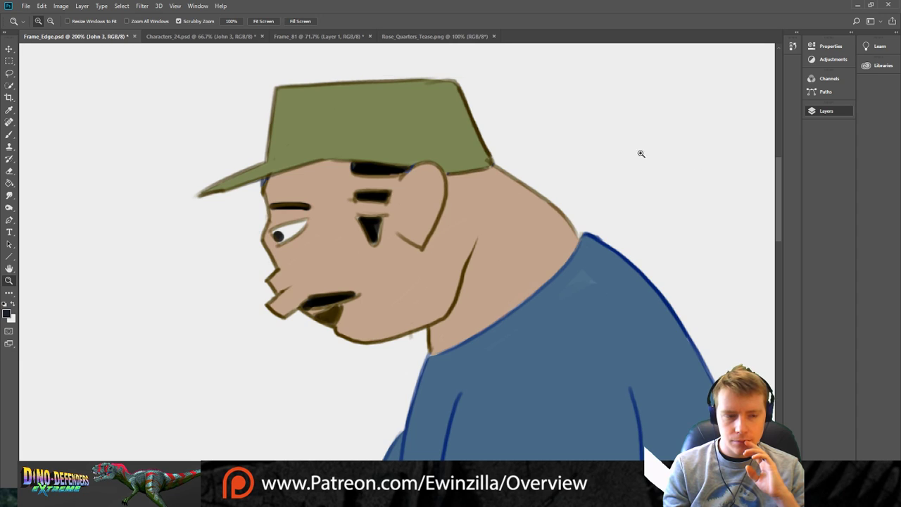
pyautogui.click(10, 49)
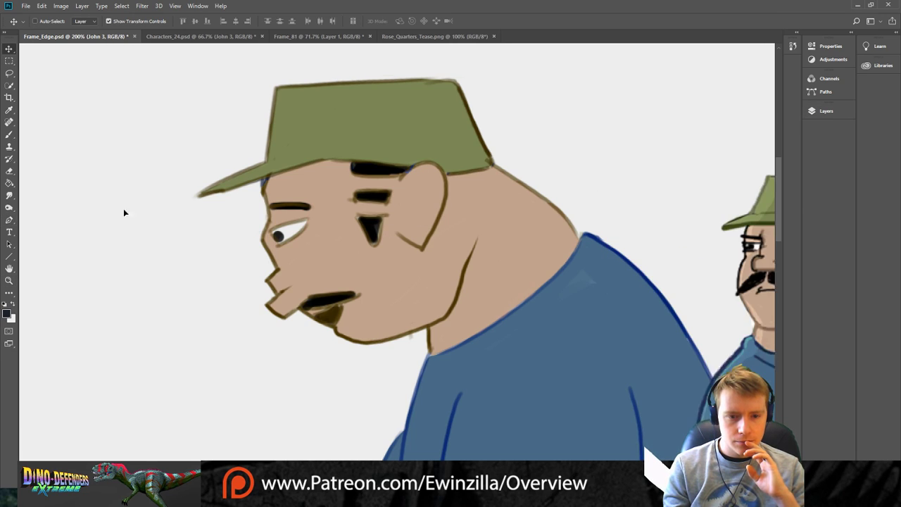
pyautogui.moveTo(318, 244); pyautogui.dragTo(1, 230)
pyautogui.moveTo(409, 315); pyautogui.dragTo(226, 282)
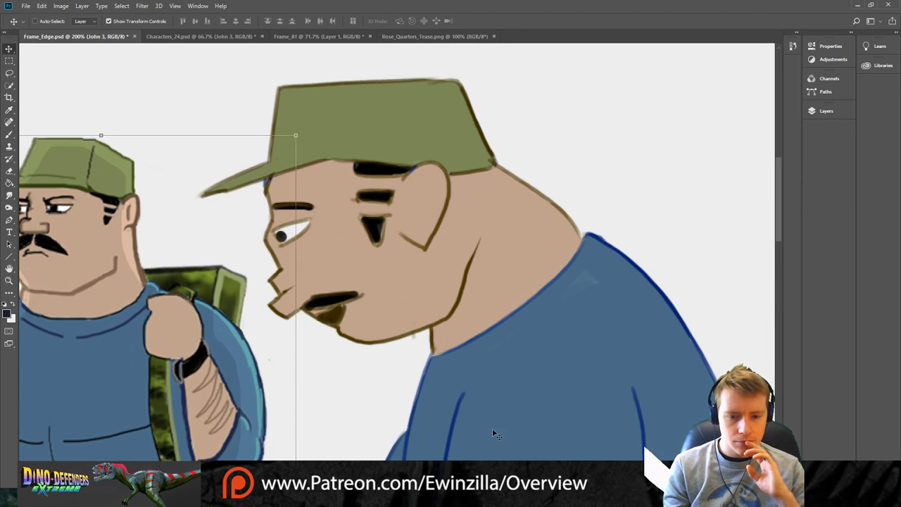
pyautogui.hscroll(-3, 359, 308)
pyautogui.moveTo(358, 308); pyautogui.dragTo(291, 304)
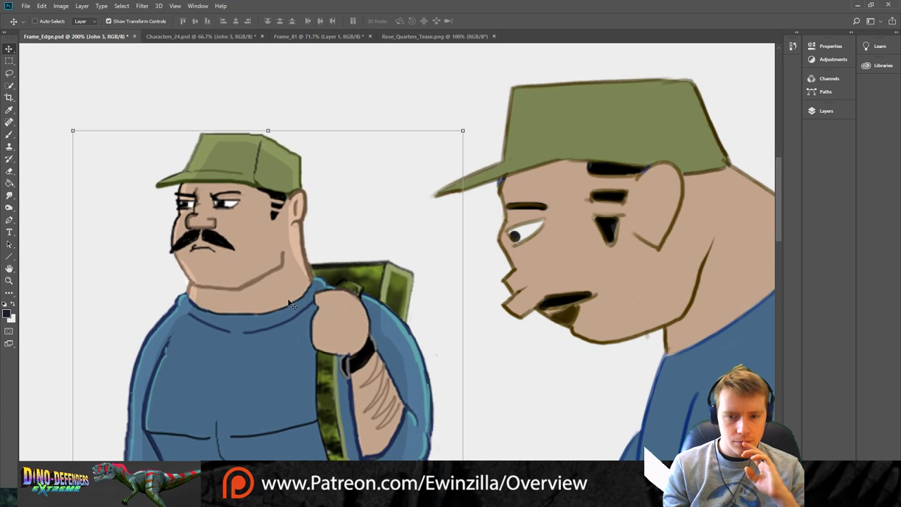
# On Layer 3, smudge the leaning man's ear into a rounded, curled shape and reduce his sideburn marks to a thin black hairline under the cap.
pyautogui.click(9, 195)
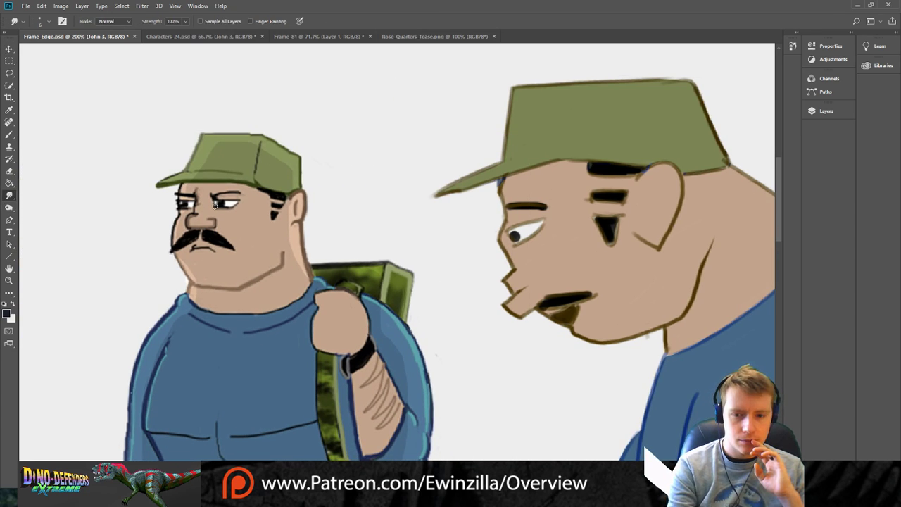
pyautogui.keyDown('ctrl'); pyautogui.click(732, 200); pyautogui.keyUp('ctrl')
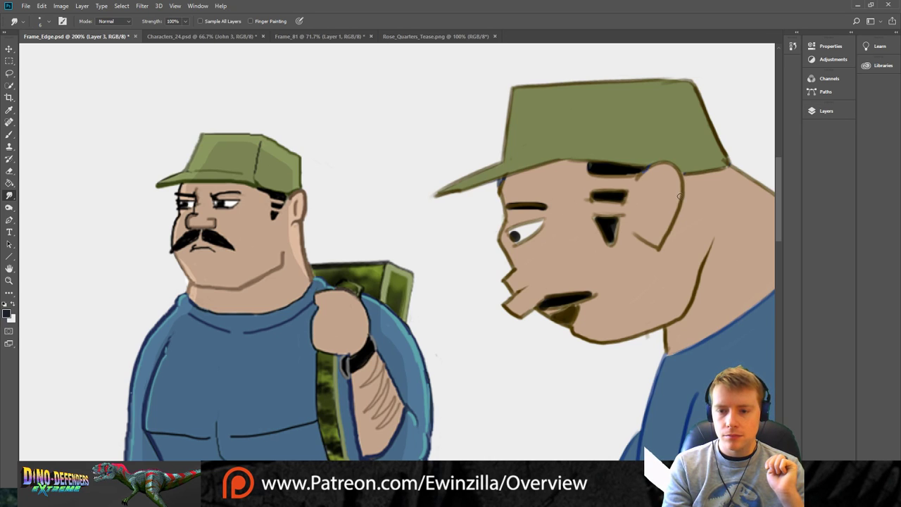
pyautogui.moveTo(673, 209)
pyautogui.mouseDown()
pyautogui.moveTo(649, 218)
pyautogui.moveTo(673, 200)
pyautogui.moveTo(650, 215)
pyautogui.moveTo(675, 203)
pyautogui.moveTo(649, 221)
pyautogui.moveTo(671, 207)
pyautogui.moveTo(687, 214)
pyautogui.moveTo(657, 230)
pyautogui.moveTo(683, 211)
pyautogui.moveTo(661, 217)
pyautogui.moveTo(649, 235)
pyautogui.moveTo(657, 212)
pyautogui.moveTo(656, 262)
pyautogui.mouseUp()
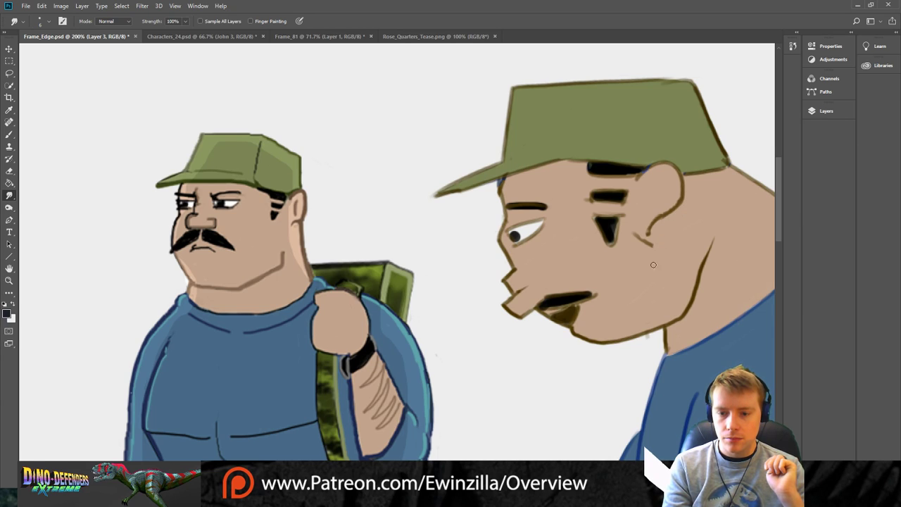
pyautogui.moveTo(673, 232)
pyautogui.mouseDown()
pyautogui.moveTo(653, 243)
pyautogui.moveTo(633, 233)
pyautogui.moveTo(649, 247)
pyautogui.moveTo(637, 227)
pyautogui.mouseUp()
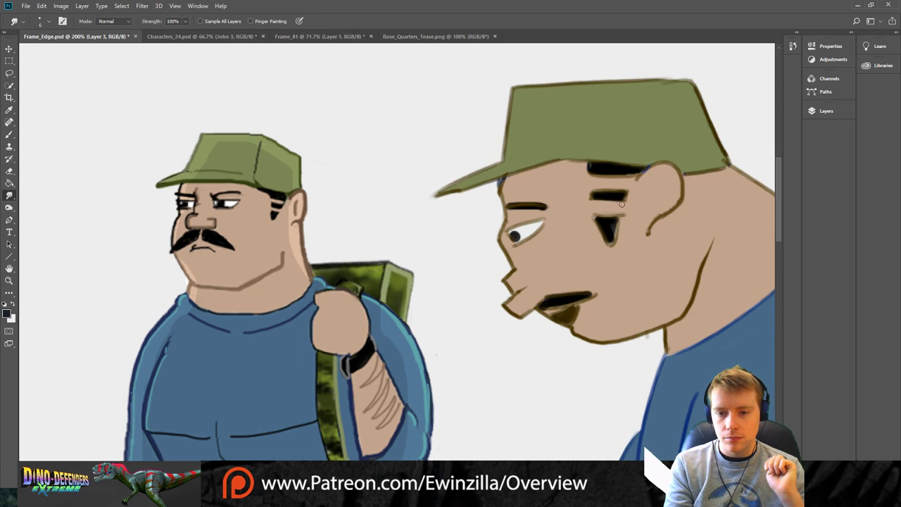
pyautogui.moveTo(591, 215)
pyautogui.mouseDown()
pyautogui.moveTo(627, 212)
pyautogui.moveTo(618, 228)
pyautogui.moveTo(629, 212)
pyautogui.moveTo(617, 241)
pyautogui.moveTo(622, 225)
pyautogui.moveTo(592, 219)
pyautogui.moveTo(604, 224)
pyautogui.moveTo(614, 253)
pyautogui.mouseUp()
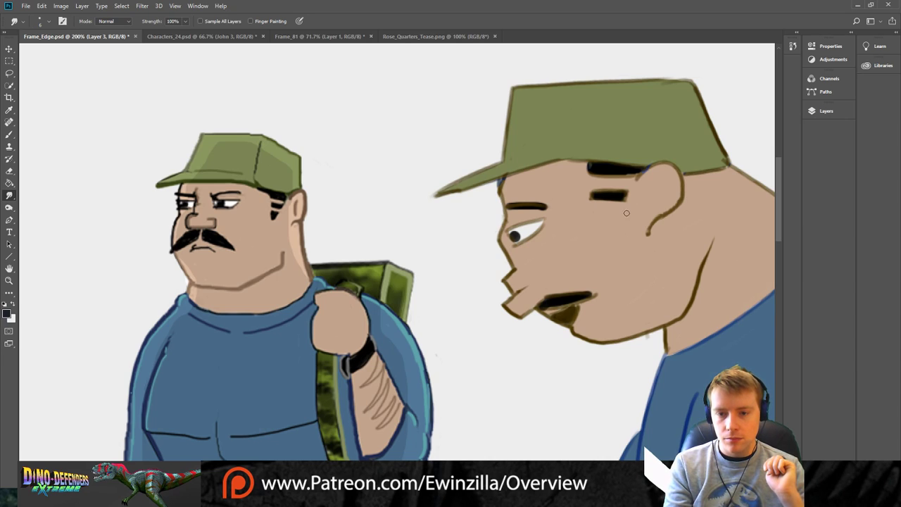
pyautogui.moveTo(605, 202)
pyautogui.mouseDown()
pyautogui.moveTo(628, 191)
pyautogui.moveTo(609, 185)
pyautogui.moveTo(631, 180)
pyautogui.moveTo(626, 172)
pyautogui.moveTo(638, 173)
pyautogui.moveTo(646, 157)
pyautogui.moveTo(608, 168)
pyautogui.moveTo(556, 158)
pyautogui.moveTo(617, 156)
pyautogui.mouseUp()
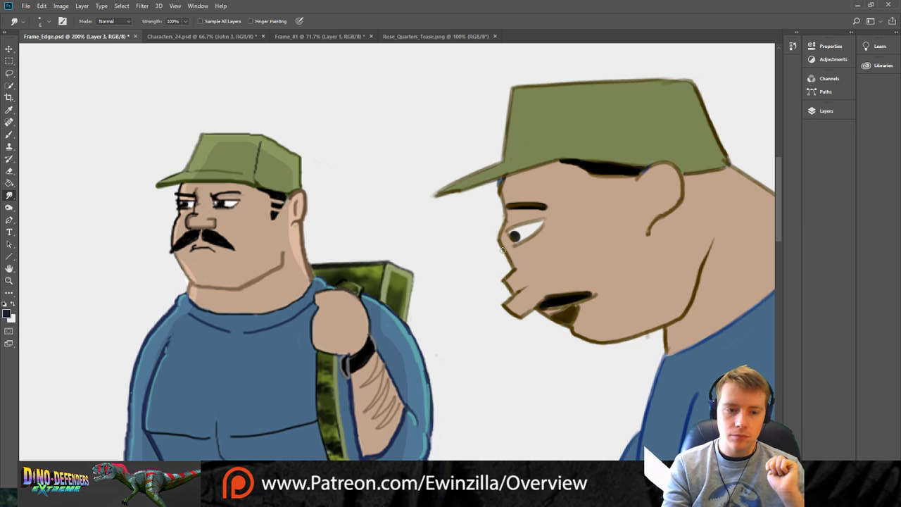
# Smudge the leaning man's nose and upper lip outlines into rounder shapes and tidy the pointed end of his moustache.
pyautogui.moveTo(500, 234)
pyautogui.mouseDown()
pyautogui.moveTo(514, 260)
pyautogui.moveTo(502, 234)
pyautogui.moveTo(511, 261)
pyautogui.moveTo(491, 233)
pyautogui.moveTo(512, 273)
pyautogui.moveTo(493, 235)
pyautogui.moveTo(521, 268)
pyautogui.mouseUp()
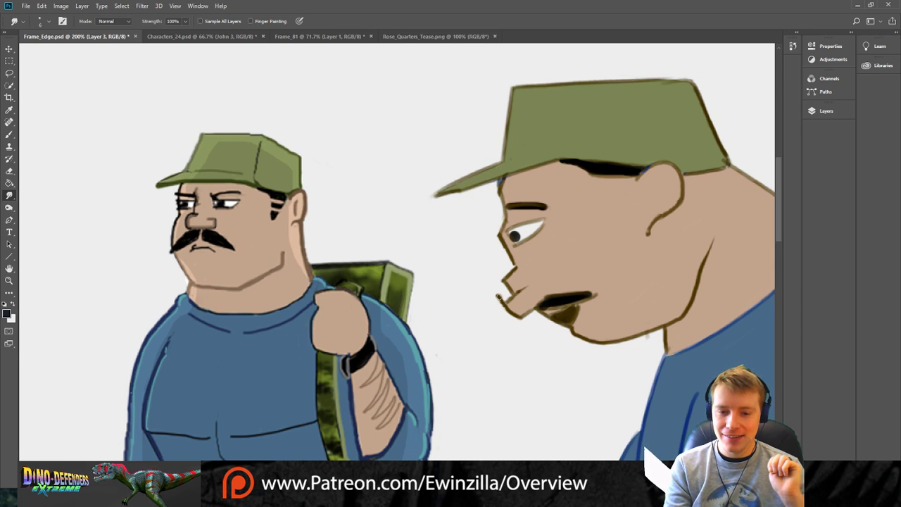
pyautogui.moveTo(498, 297)
pyautogui.mouseDown()
pyautogui.moveTo(524, 275)
pyautogui.moveTo(499, 295)
pyautogui.moveTo(530, 284)
pyautogui.moveTo(508, 301)
pyautogui.moveTo(549, 262)
pyautogui.moveTo(517, 267)
pyautogui.mouseUp()
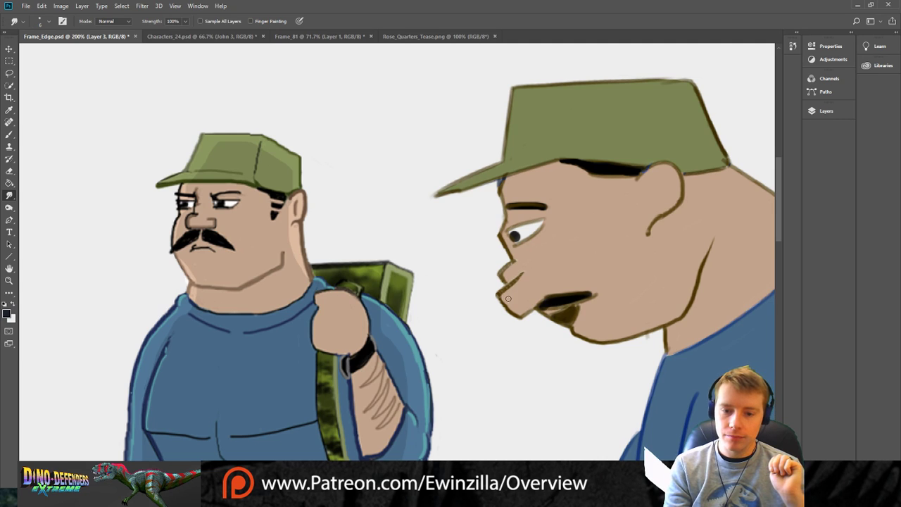
pyautogui.moveTo(500, 297)
pyautogui.mouseDown()
pyautogui.moveTo(514, 310)
pyautogui.moveTo(550, 279)
pyautogui.mouseUp()
pyautogui.moveTo(506, 314)
pyautogui.mouseDown()
pyautogui.moveTo(551, 299)
pyautogui.moveTo(517, 309)
pyautogui.moveTo(501, 296)
pyautogui.moveTo(513, 312)
pyautogui.moveTo(550, 286)
pyautogui.mouseUp()
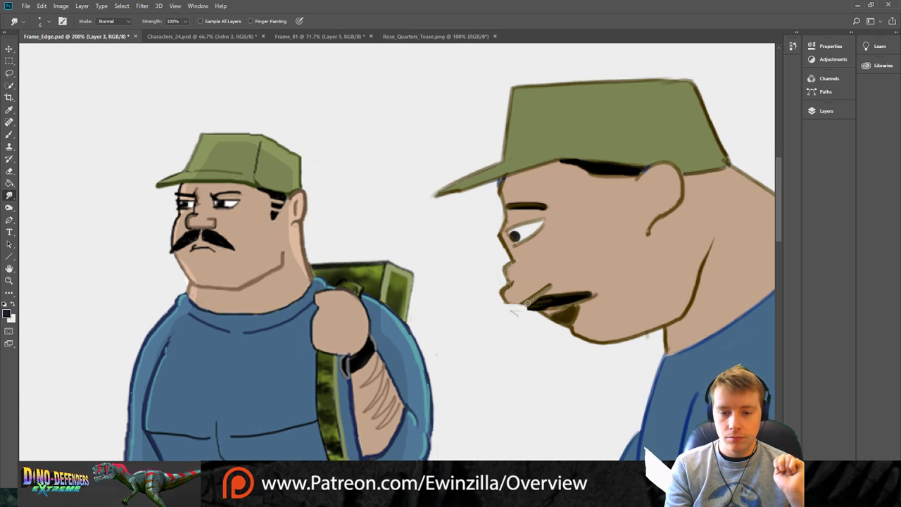
pyautogui.moveTo(527, 303)
pyautogui.mouseDown()
pyautogui.moveTo(500, 296)
pyautogui.moveTo(514, 314)
pyautogui.moveTo(503, 302)
pyautogui.moveTo(524, 316)
pyautogui.mouseUp()
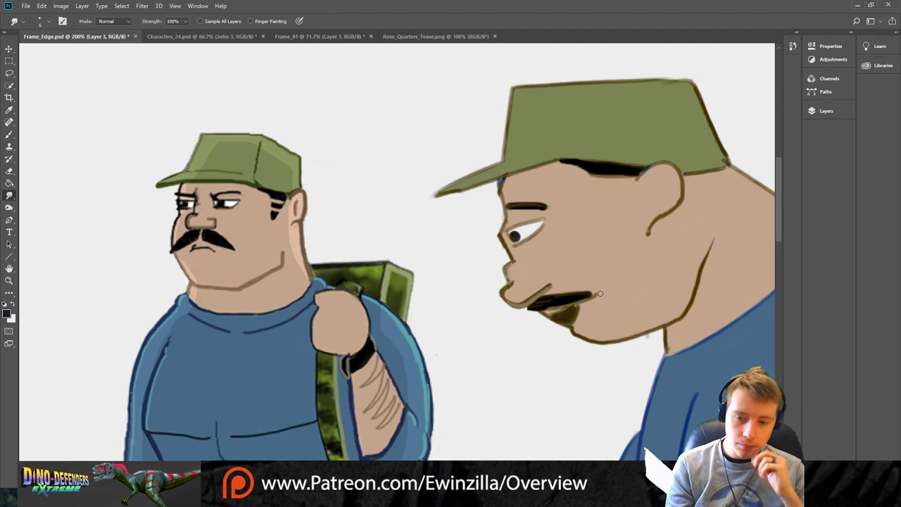
pyautogui.moveTo(600, 295)
pyautogui.mouseDown()
pyautogui.moveTo(547, 302)
pyautogui.moveTo(595, 290)
pyautogui.mouseUp()
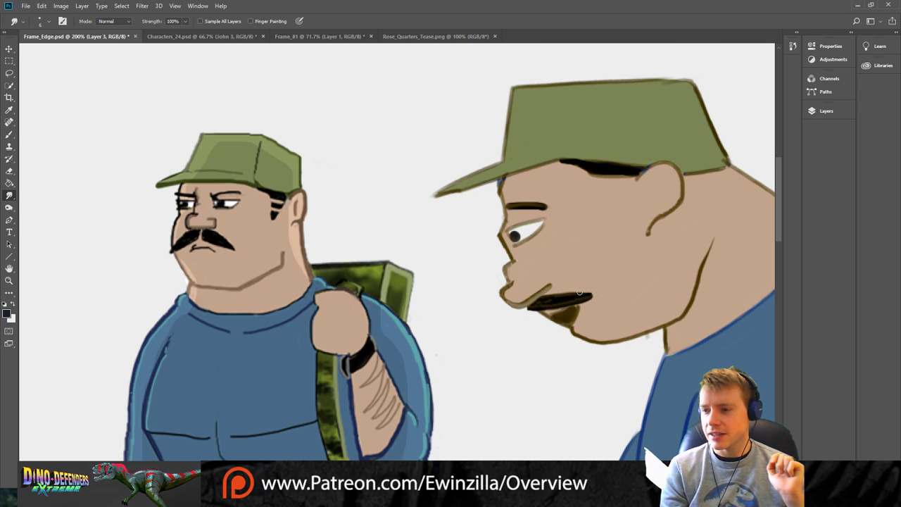
pyautogui.moveTo(587, 296); pyautogui.dragTo(594, 297)
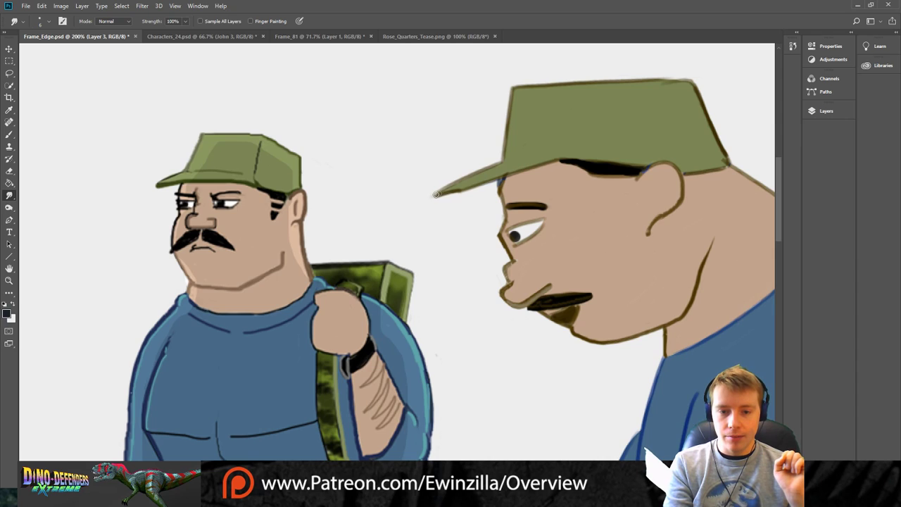
# Smudge the upper edge of the leaning man's cap brim into a slight upward curve that meets the crown.
pyautogui.moveTo(435, 194); pyautogui.dragTo(507, 162)
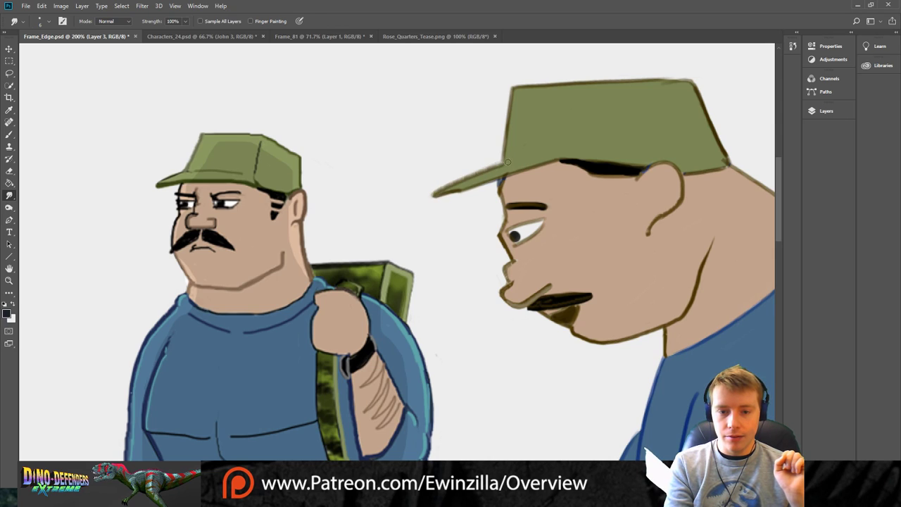
pyautogui.moveTo(434, 194); pyautogui.dragTo(510, 159)
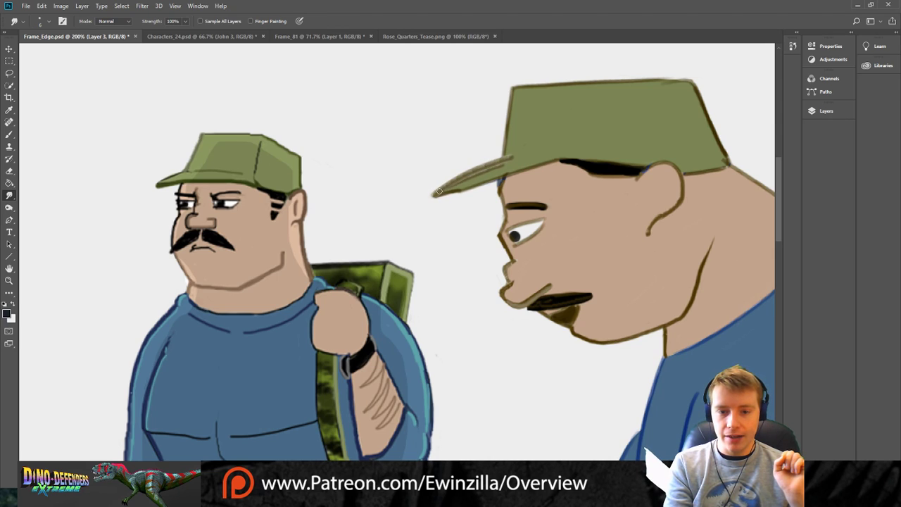
pyautogui.moveTo(438, 191); pyautogui.dragTo(491, 169)
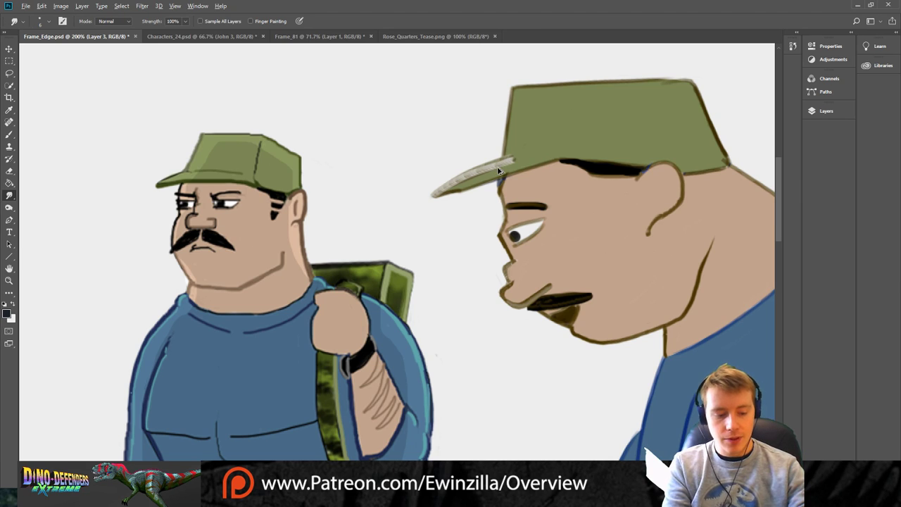
pyautogui.hotkey('ctrl', 'z')
pyautogui.hotkey('ctrl', 'z')
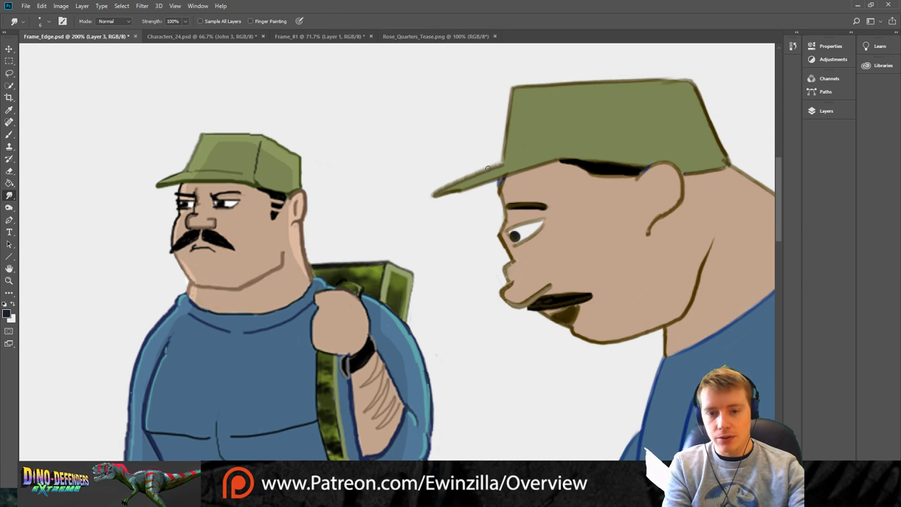
pyautogui.moveTo(440, 192); pyautogui.dragTo(503, 164)
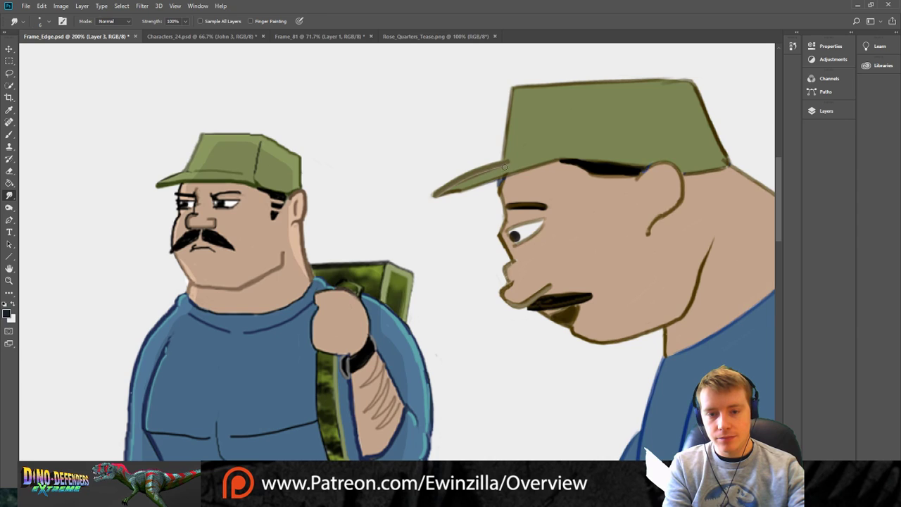
pyautogui.hotkey('ctrl', 'z')
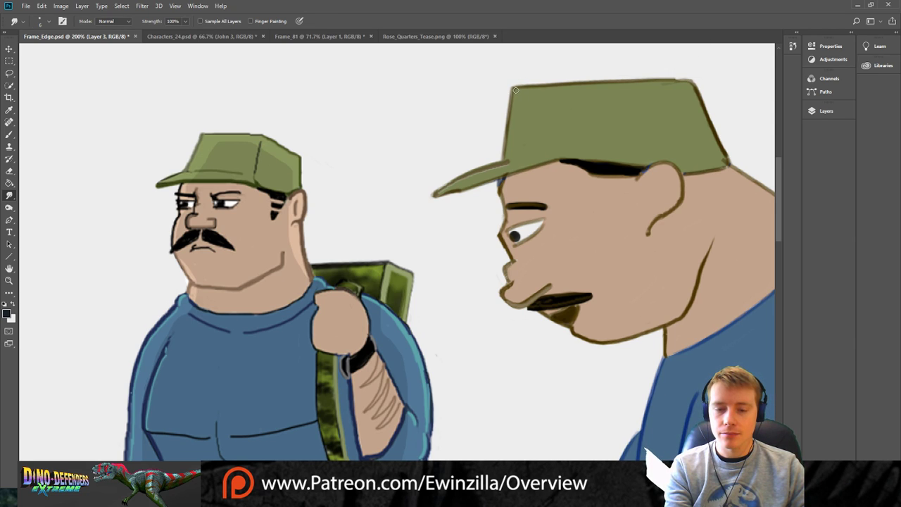
pyautogui.moveTo(516, 91); pyautogui.dragTo(515, 155)
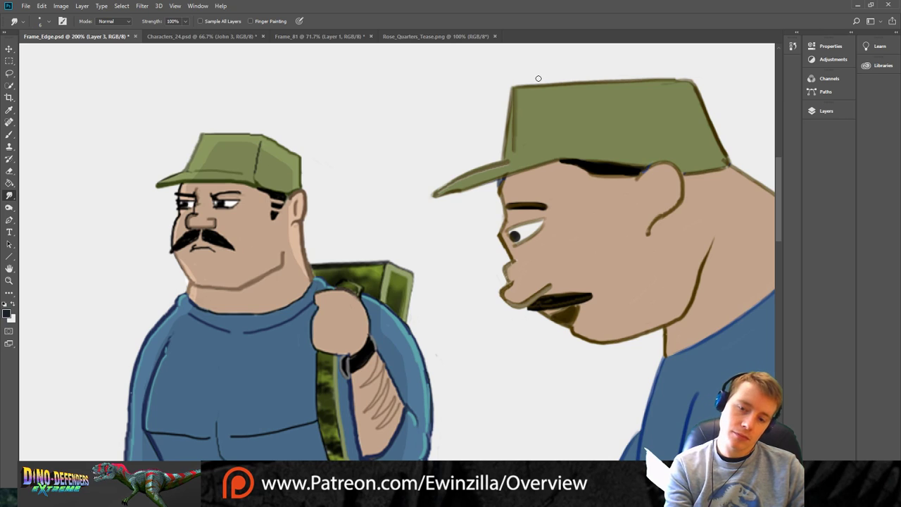
pyautogui.hotkey('ctrl', 'z')
pyautogui.hotkey('ctrl', 'z')
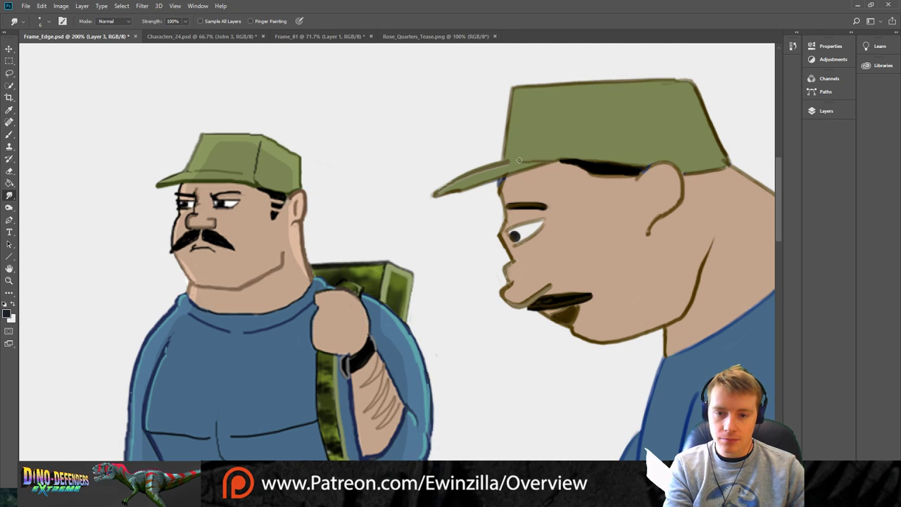
# Smudge the cap brim's line back towards the hair and curve its underside over the forehead.
pyautogui.moveTo(522, 162); pyautogui.dragTo(556, 157)
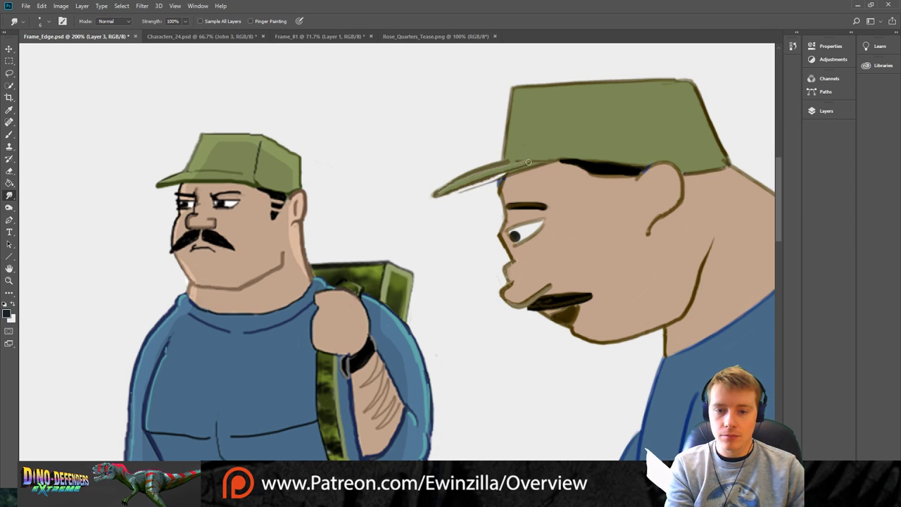
pyautogui.moveTo(463, 185); pyautogui.dragTo(535, 164)
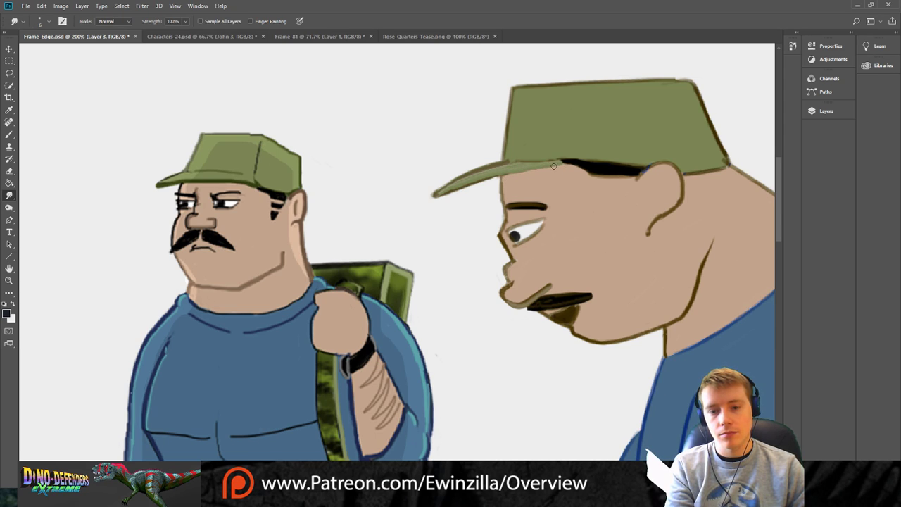
pyautogui.moveTo(551, 163)
pyautogui.mouseDown()
pyautogui.moveTo(525, 166)
pyautogui.moveTo(634, 161)
pyautogui.moveTo(632, 146)
pyautogui.mouseUp()
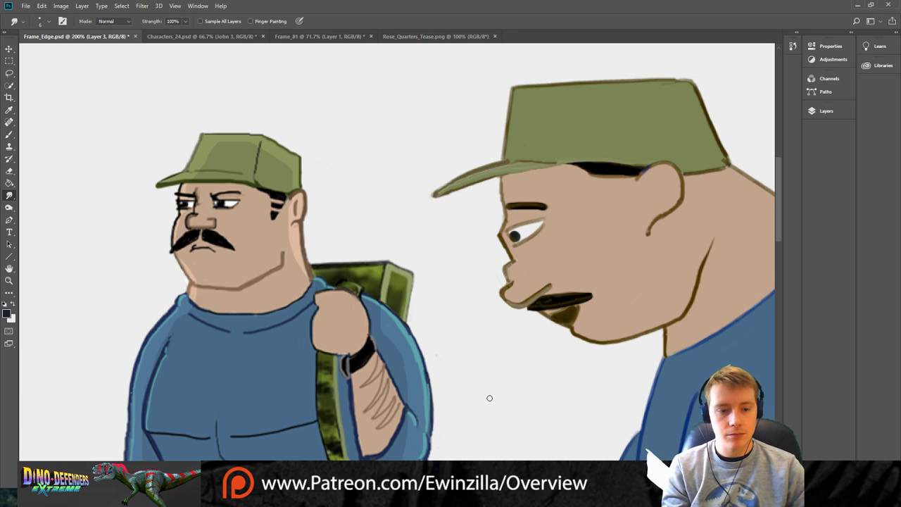
# Smudge the leaning man's lower lip, chin and jaw into a fuller outline, and pull a dark line along the brim's underside from the hairline.
pyautogui.hscroll(5, 437, 356)
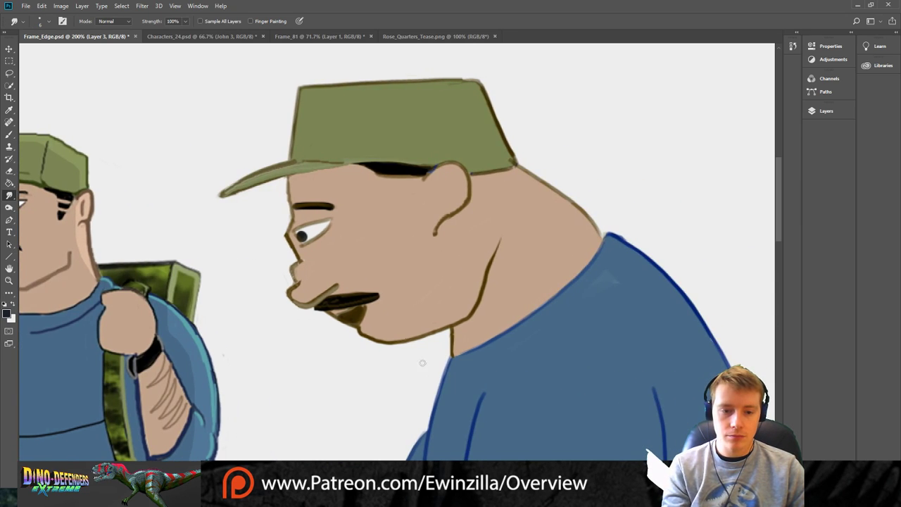
pyautogui.moveTo(369, 309)
pyautogui.mouseDown()
pyautogui.moveTo(350, 320)
pyautogui.moveTo(358, 307)
pyautogui.moveTo(346, 306)
pyautogui.moveTo(373, 299)
pyautogui.mouseUp()
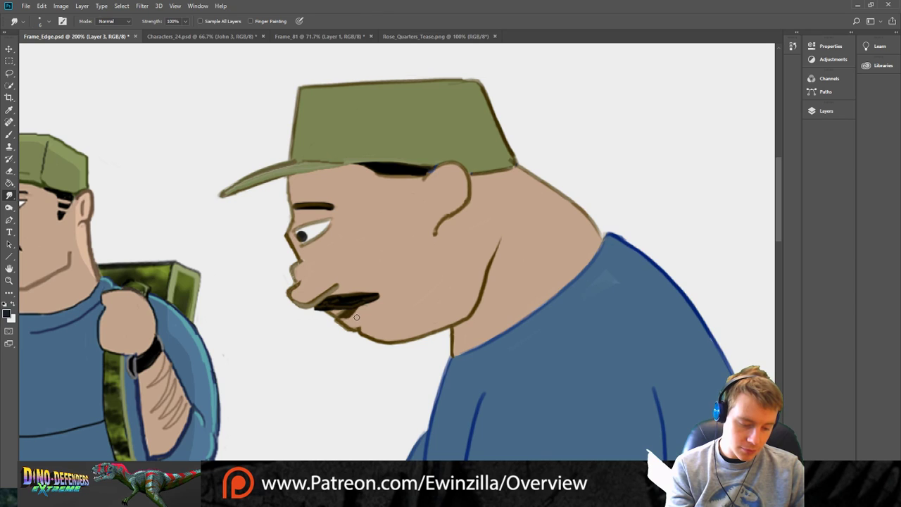
pyautogui.moveTo(619, 263)
pyautogui.mouseDown()
pyautogui.moveTo(594, 299)
pyautogui.moveTo(623, 283)
pyautogui.moveTo(618, 308)
pyautogui.mouseUp()
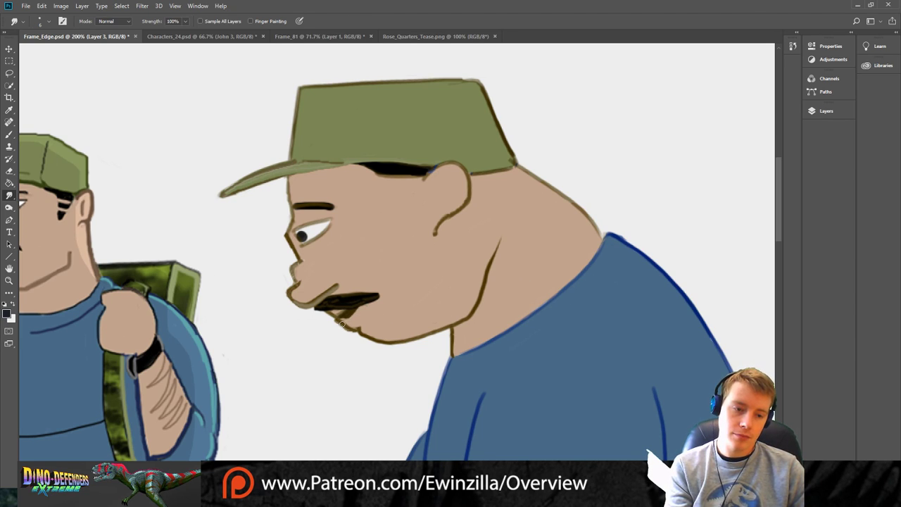
pyautogui.moveTo(369, 375); pyautogui.dragTo(459, 375)
pyautogui.moveTo(435, 325); pyautogui.dragTo(502, 345)
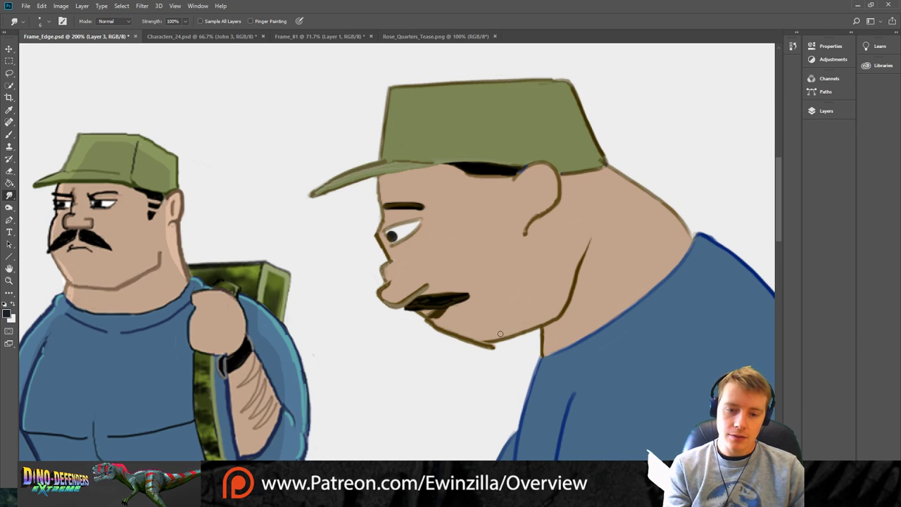
pyautogui.moveTo(498, 345)
pyautogui.mouseDown()
pyautogui.moveTo(544, 333)
pyautogui.moveTo(485, 334)
pyautogui.moveTo(548, 333)
pyautogui.mouseUp()
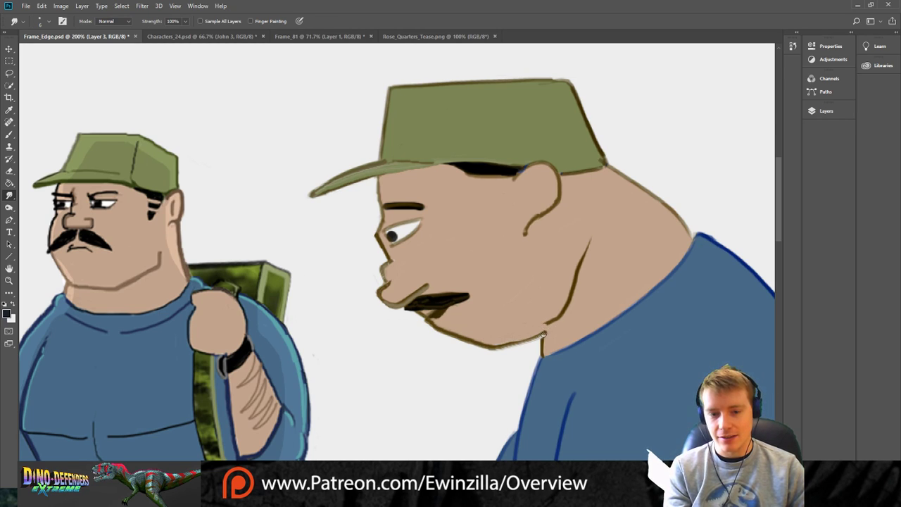
pyautogui.moveTo(494, 346)
pyautogui.mouseDown()
pyautogui.moveTo(560, 323)
pyautogui.moveTo(552, 327)
pyautogui.moveTo(568, 305)
pyautogui.moveTo(561, 318)
pyautogui.moveTo(560, 301)
pyautogui.moveTo(543, 325)
pyautogui.mouseUp()
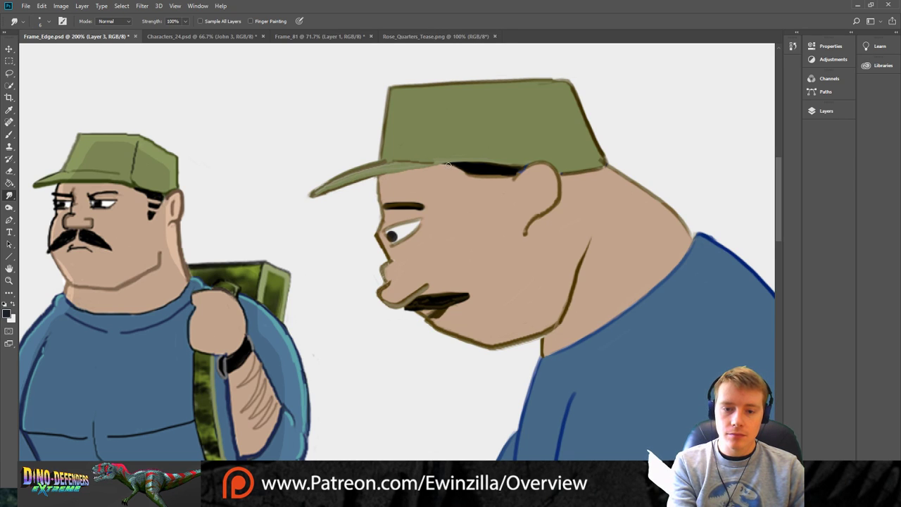
pyautogui.moveTo(448, 165)
pyautogui.mouseDown()
pyautogui.moveTo(332, 189)
pyautogui.moveTo(324, 194)
pyautogui.moveTo(362, 191)
pyautogui.moveTo(318, 200)
pyautogui.mouseUp()
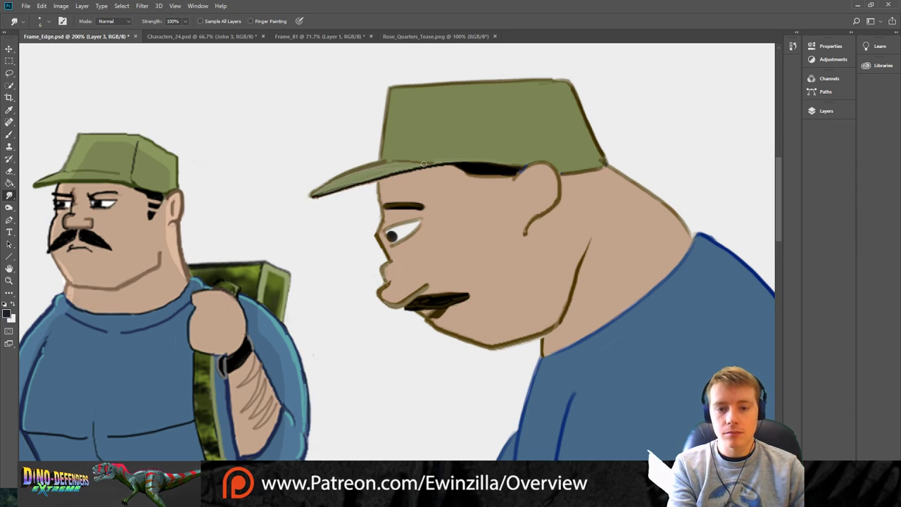
# Ready the Brush tool for work on the leaning man's neck and shirt.
pyautogui.click(9, 280)
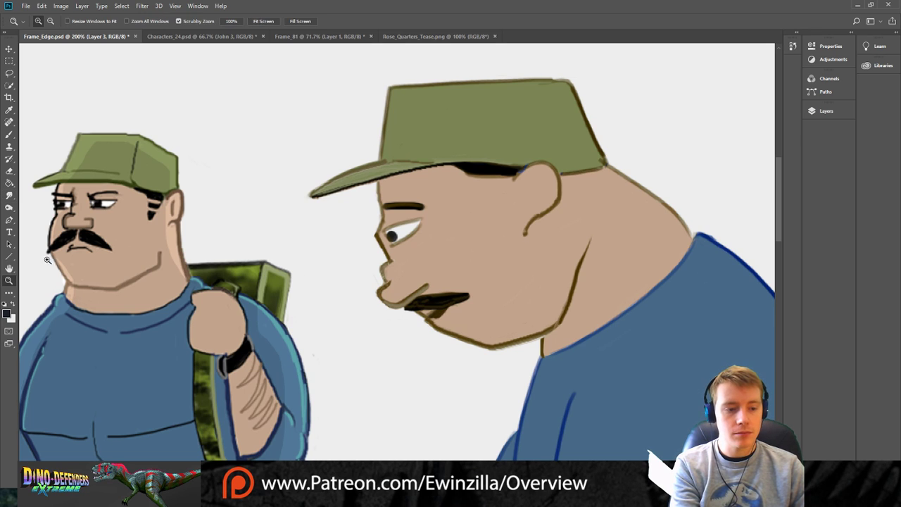
pyautogui.click(264, 21)
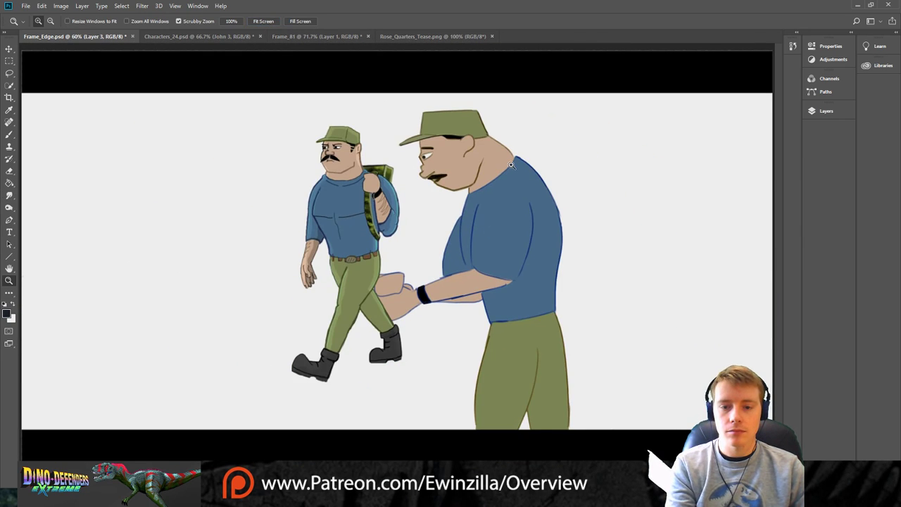
pyautogui.click(541, 163)
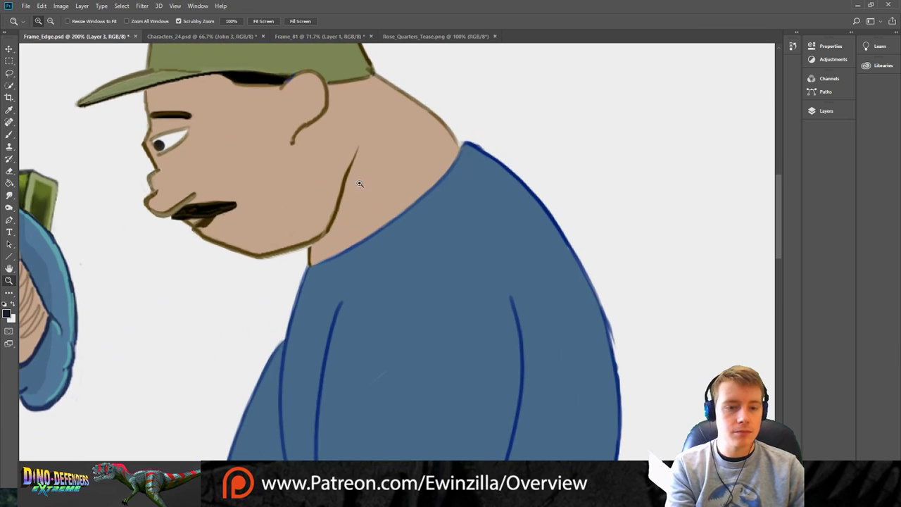
pyautogui.click(9, 134)
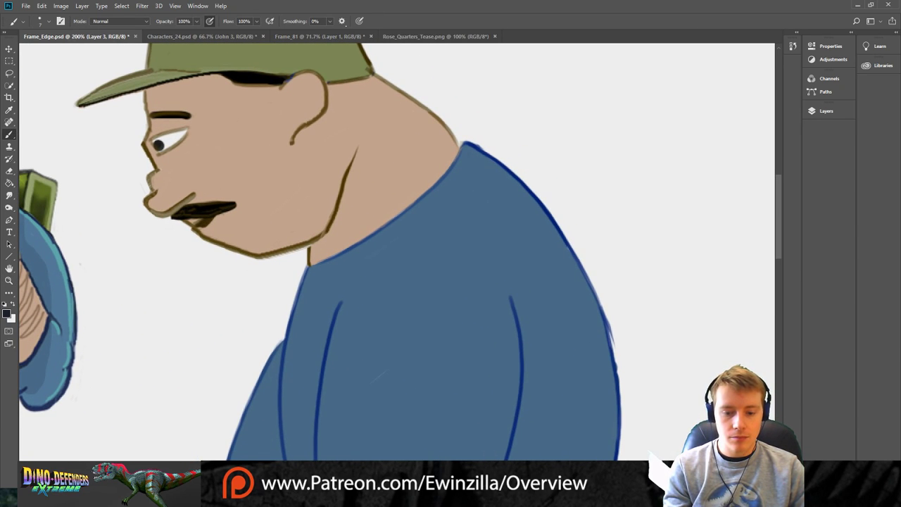
# Sample a brown skin-outline colour and repaint the profile head's chin and jaw outline with the Brush.
pyautogui.hscroll(-5, 397, 252)
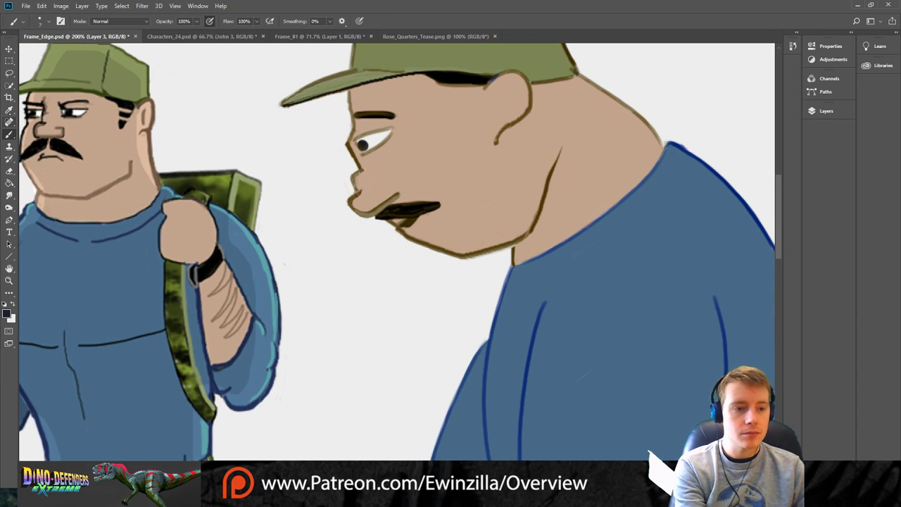
pyautogui.press('i')
pyautogui.click(366, 181)
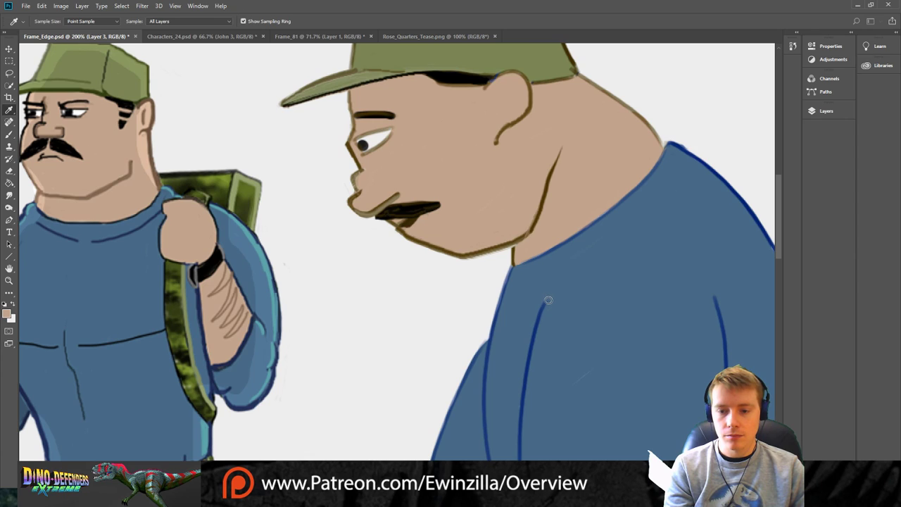
pyautogui.click(414, 199)
pyautogui.press('b')
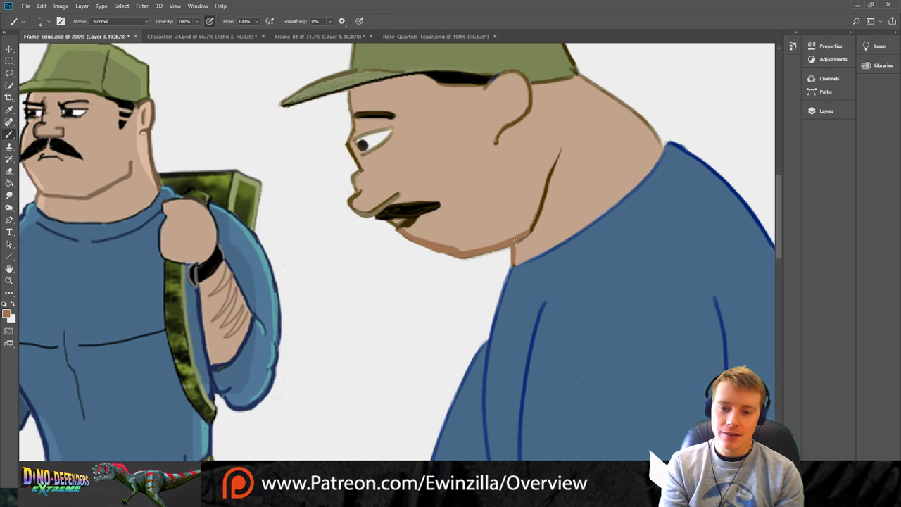
pyautogui.moveTo(529, 233)
pyautogui.mouseDown()
pyautogui.moveTo(558, 153)
pyautogui.moveTo(546, 182)
pyautogui.mouseUp()
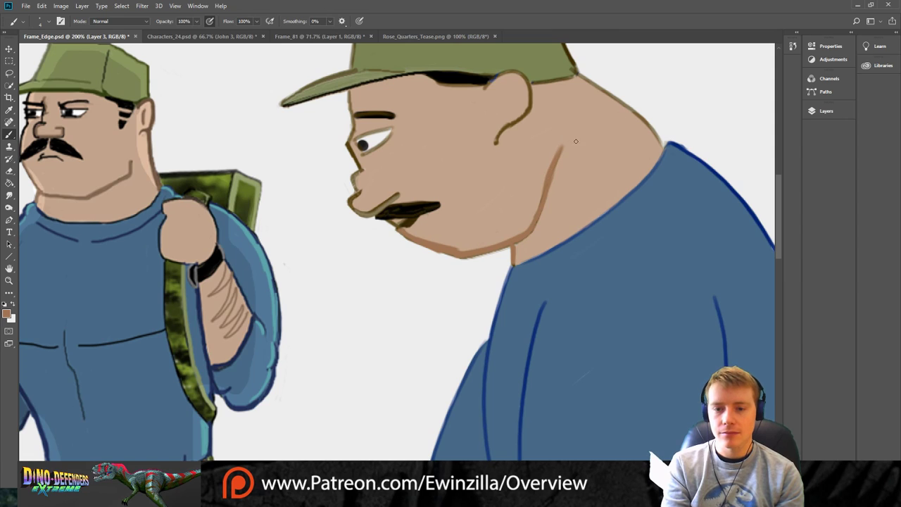
# Repaint the back-of-neck outline in the same brown from the cap to the shirt collar, undoing unsatisfactory strokes.
pyautogui.moveTo(578, 74); pyautogui.dragTo(662, 147)
pyautogui.hotkey('ctrl', 'z')
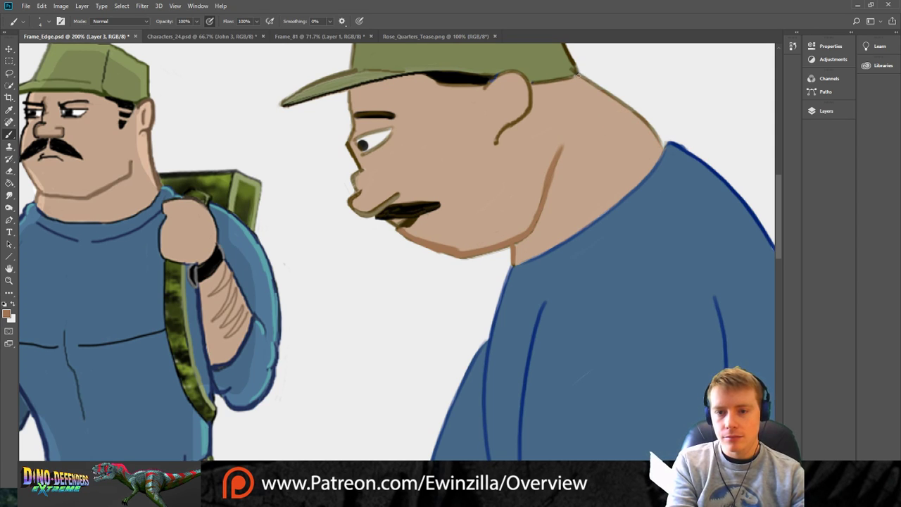
pyautogui.moveTo(577, 73); pyautogui.dragTo(665, 144)
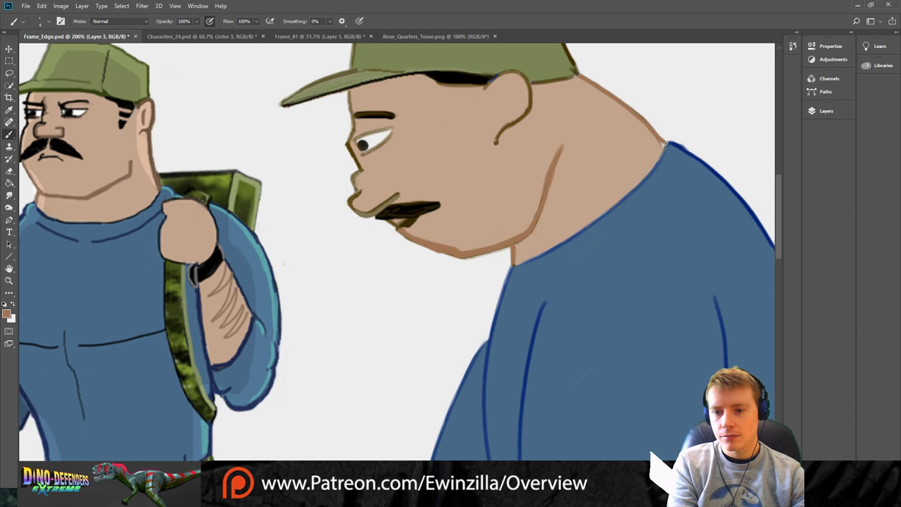
pyautogui.hotkey('ctrl', 'z')
pyautogui.moveTo(579, 74); pyautogui.dragTo(659, 133)
pyautogui.hotkey('ctrl', 'z')
pyautogui.moveTo(579, 73); pyautogui.dragTo(666, 143)
pyautogui.moveTo(580, 75); pyautogui.dragTo(629, 107)
pyautogui.hotkey('ctrl', 'z')
pyautogui.moveTo(580, 76); pyautogui.dragTo(667, 141)
pyautogui.moveTo(629, 107); pyautogui.dragTo(668, 138)
pyautogui.hotkey('ctrl', 'z')
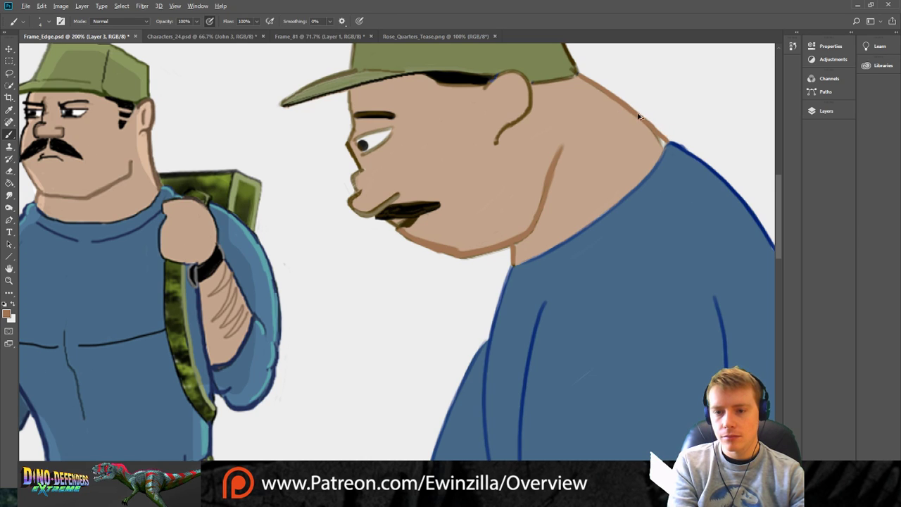
pyautogui.moveTo(622, 103); pyautogui.dragTo(669, 140)
pyautogui.hotkey('ctrl', 'z')
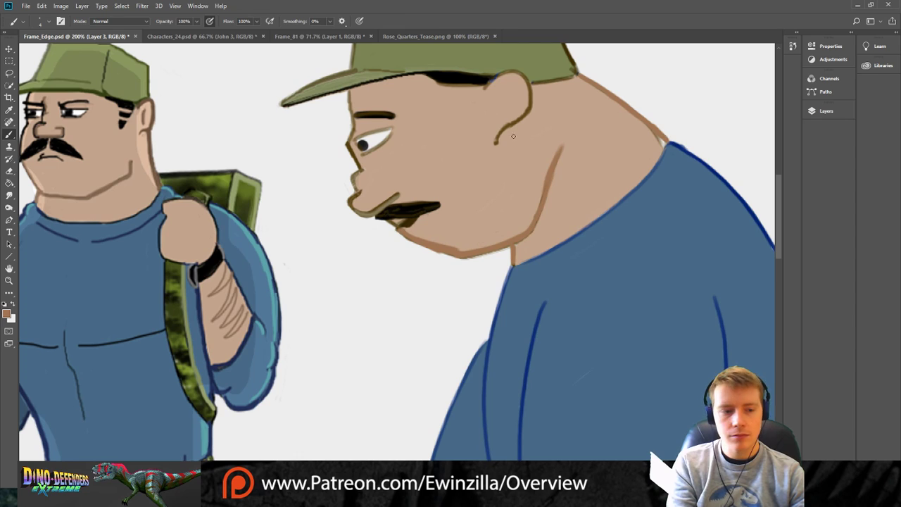
# Smudge the brown jaw line to a tapered tip and smooth the chin outline of the profile head.
pyautogui.press('r')
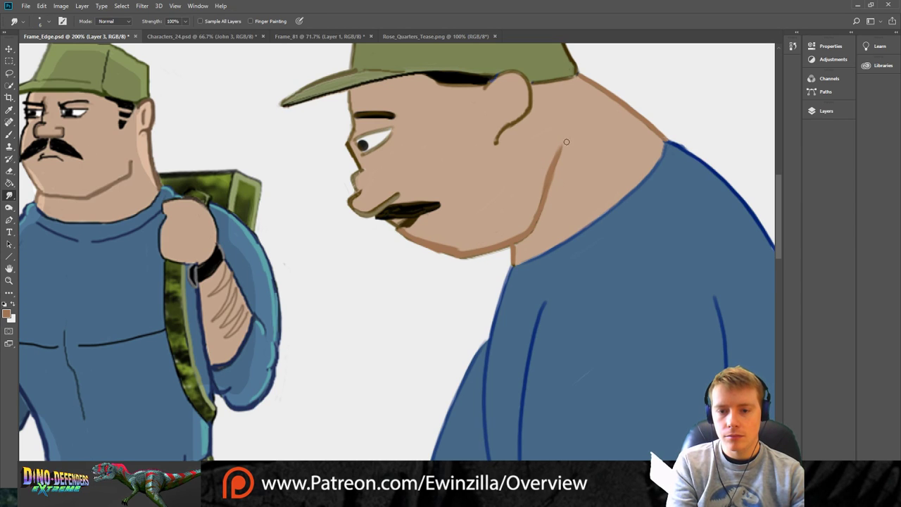
pyautogui.moveTo(566, 143); pyautogui.dragTo(555, 176)
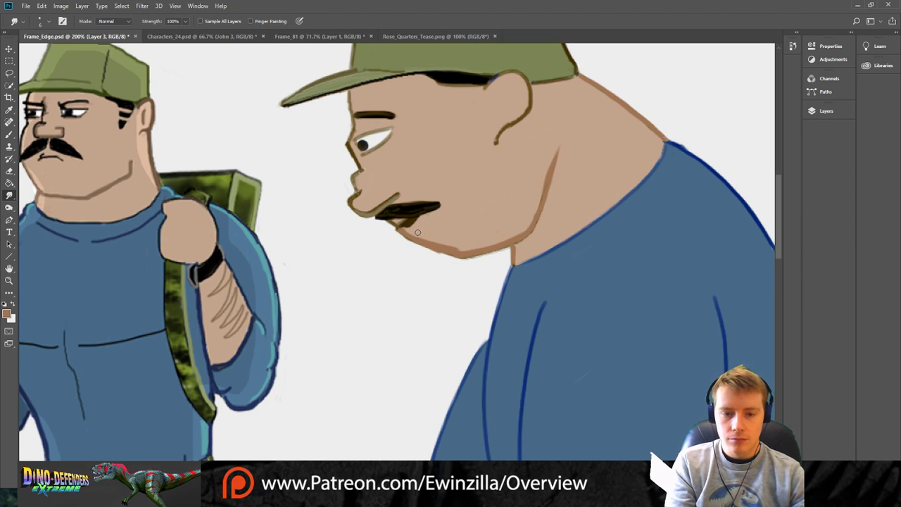
pyautogui.moveTo(421, 233)
pyautogui.mouseDown()
pyautogui.moveTo(455, 243)
pyautogui.moveTo(394, 237)
pyautogui.moveTo(454, 257)
pyautogui.moveTo(427, 255)
pyautogui.moveTo(479, 260)
pyautogui.moveTo(486, 256)
pyautogui.moveTo(463, 259)
pyautogui.moveTo(509, 251)
pyautogui.mouseUp()
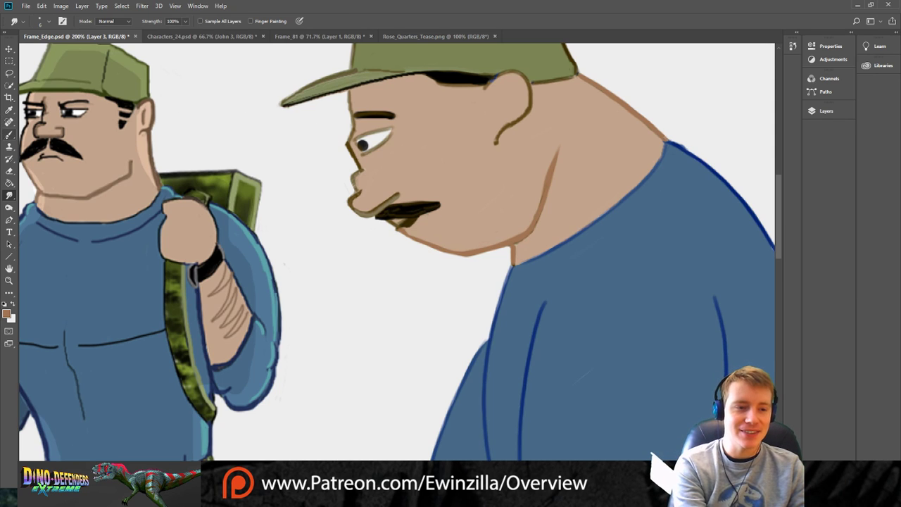
# Repaint the profile's nose and nostril outline in brown and smudge its edges into a cleaner shape.
pyautogui.click(9, 134)
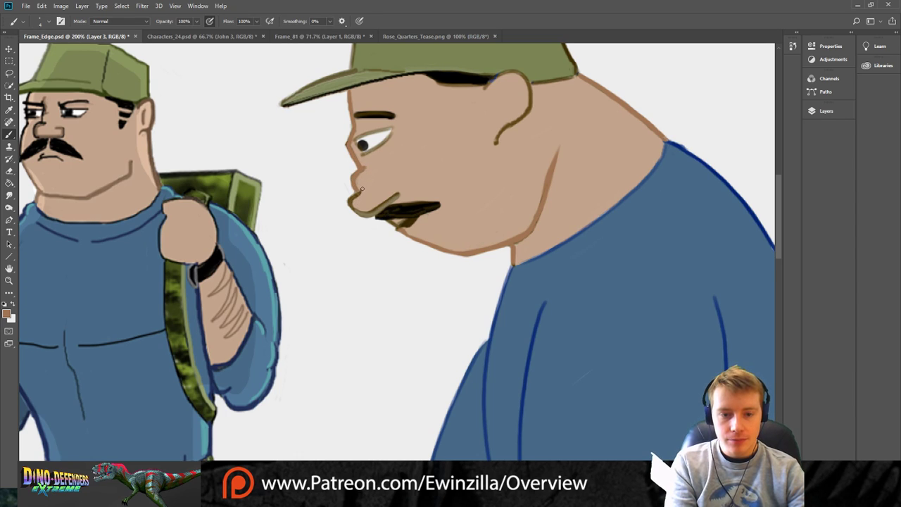
pyautogui.moveTo(348, 202)
pyautogui.mouseDown()
pyautogui.moveTo(360, 214)
pyautogui.moveTo(397, 194)
pyautogui.mouseUp()
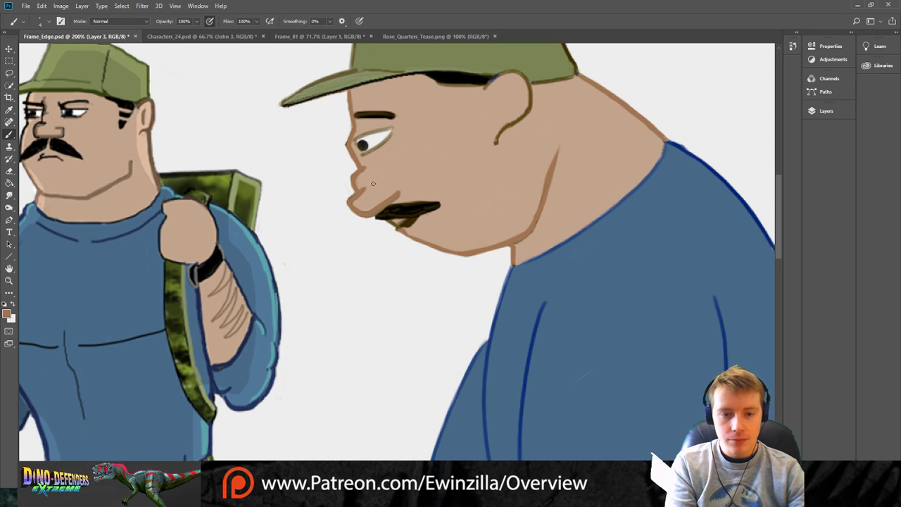
pyautogui.press('r')
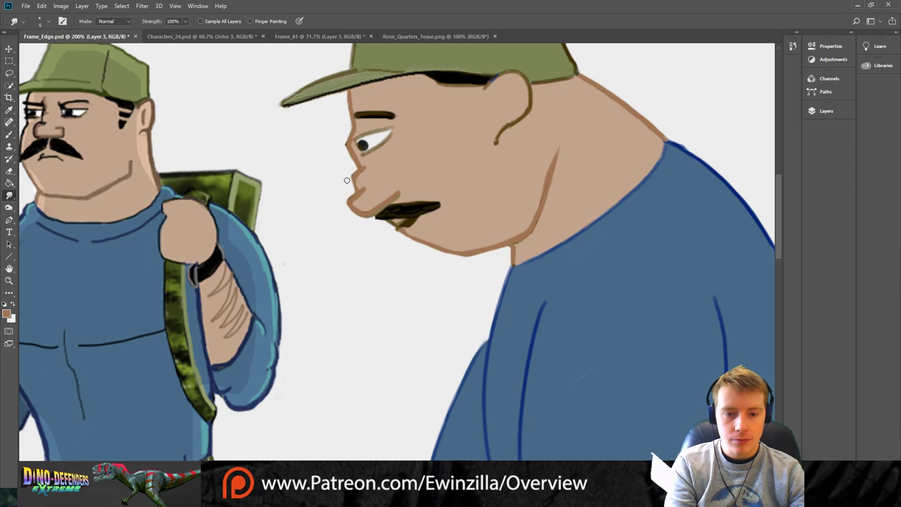
pyautogui.moveTo(348, 189); pyautogui.dragTo(356, 219)
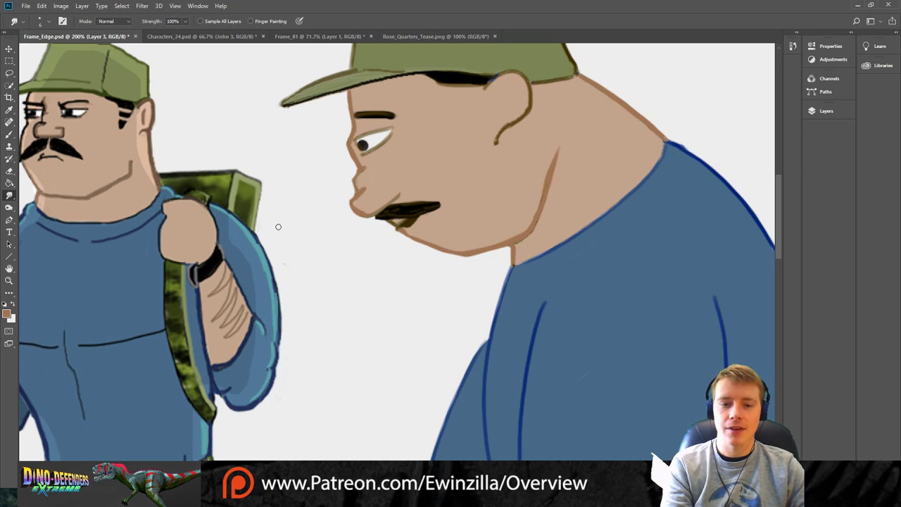
pyautogui.press('b')
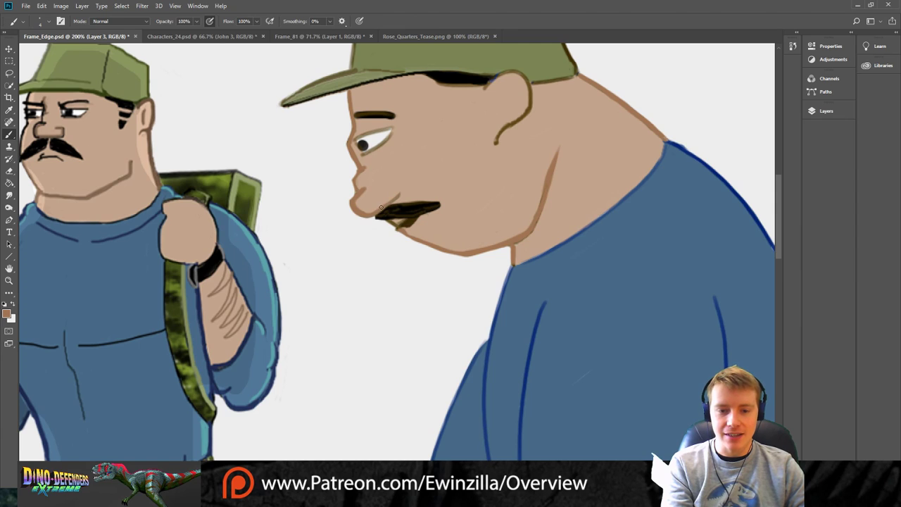
# Smudge the profile head's eyebrow into a thinner shape with a tapered, extended rear end.
pyautogui.press('r')
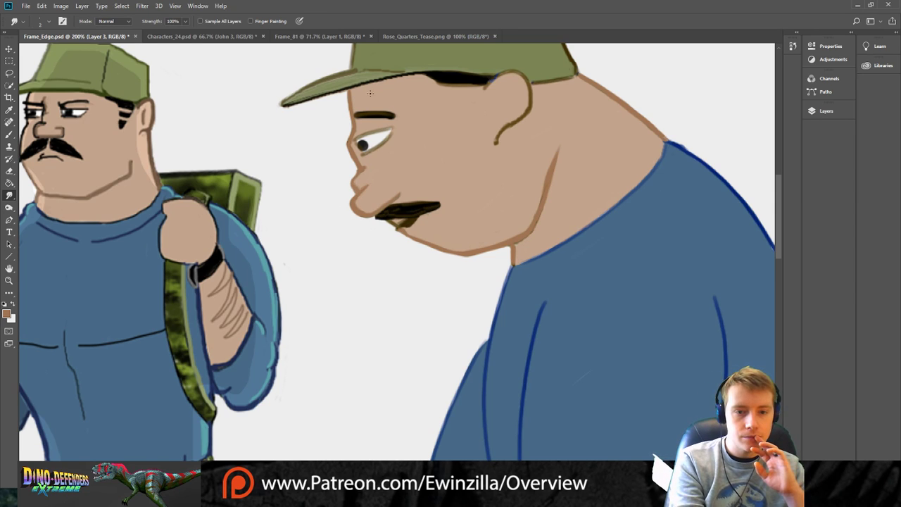
pyautogui.moveTo(358, 115); pyautogui.dragTo(398, 118)
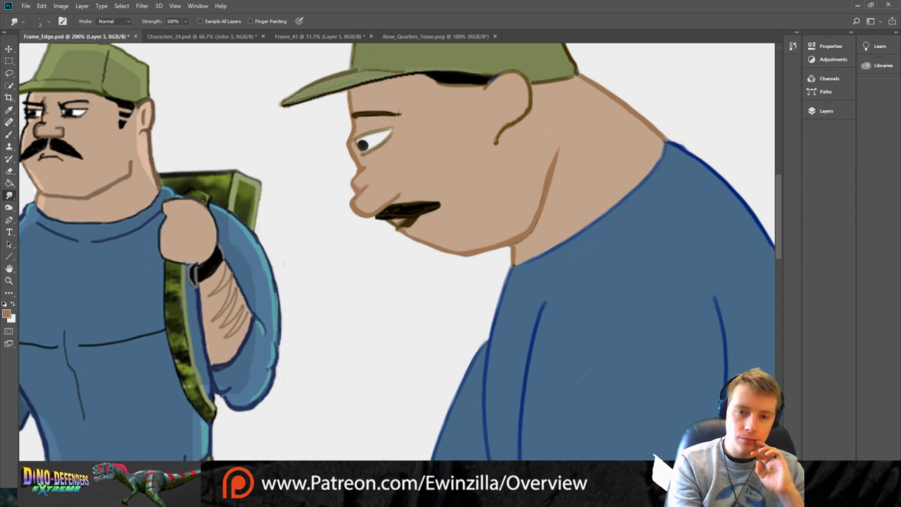
pyautogui.moveTo(393, 114); pyautogui.dragTo(412, 109)
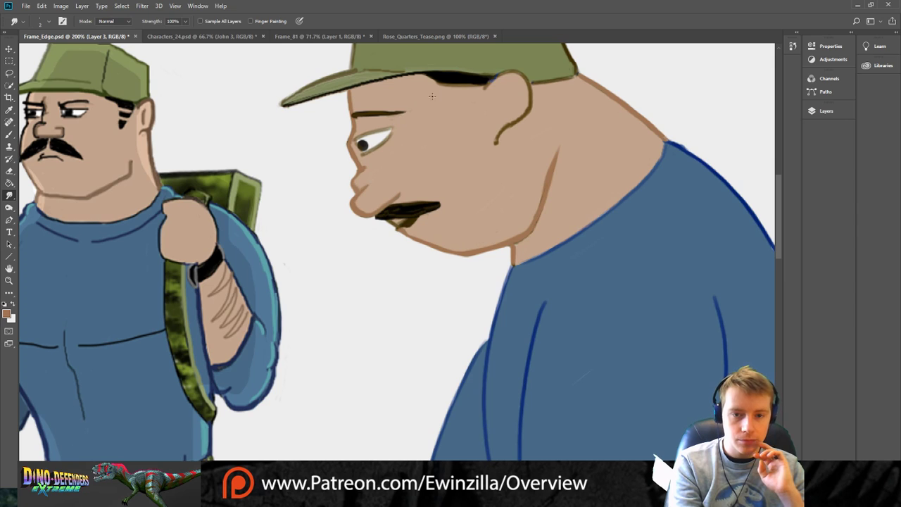
pyautogui.moveTo(386, 111); pyautogui.dragTo(400, 110)
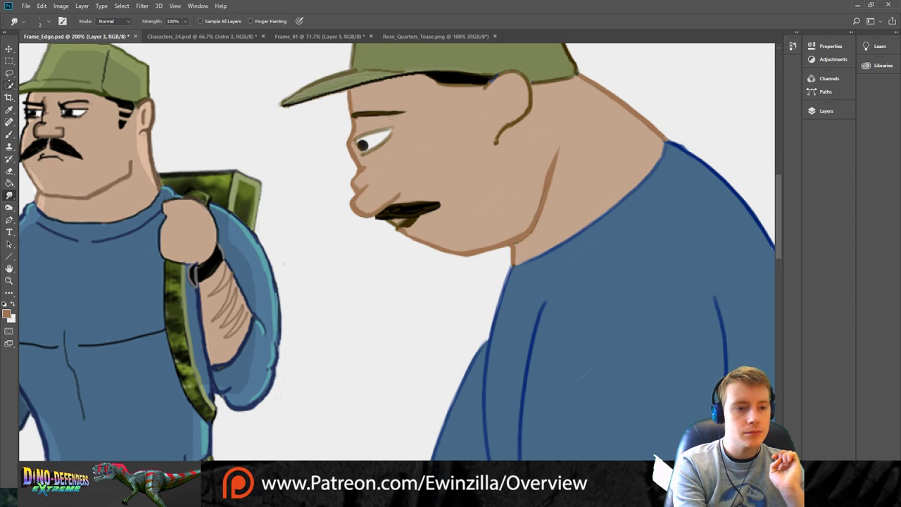
# Select the skin between the eyebrow and eye with the Polygonal Lasso, darken it as eyelid shading, and deselect.
pyautogui.click(9, 73)
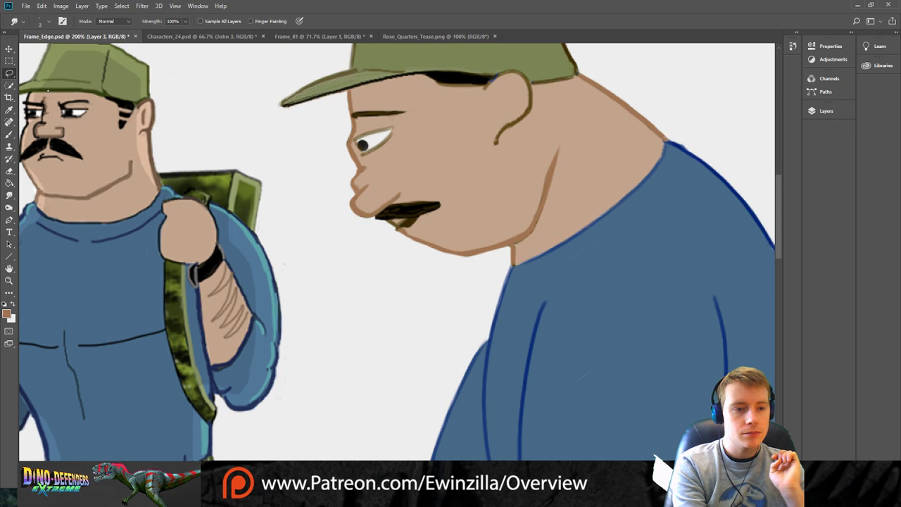
pyautogui.click(405, 111)
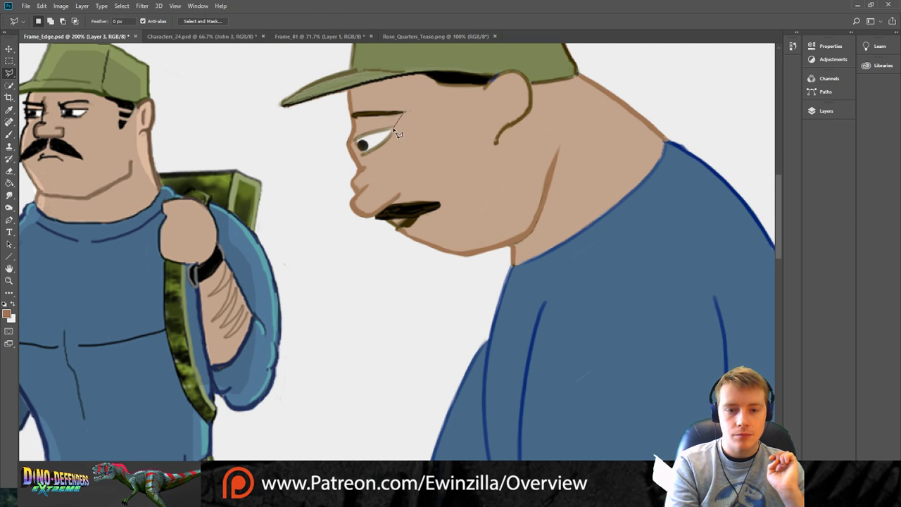
pyautogui.click(359, 141)
pyautogui.click(354, 117)
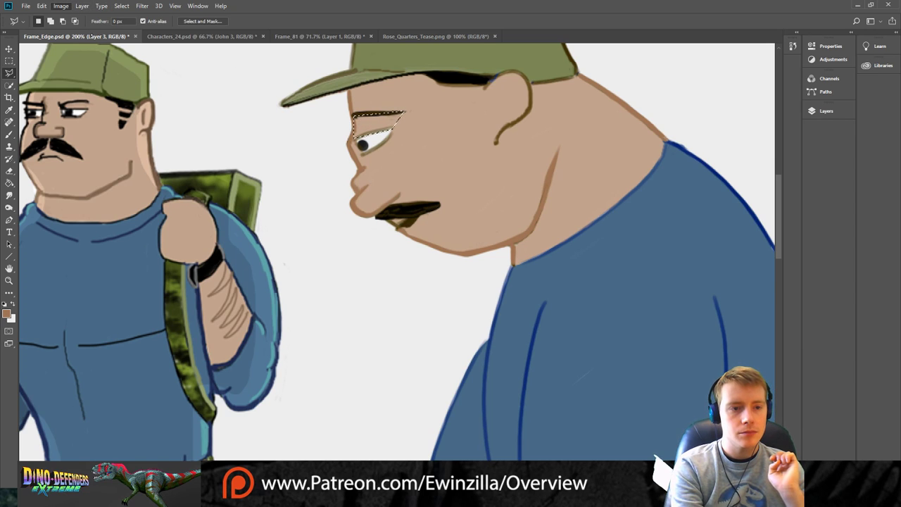
pyautogui.press('i')
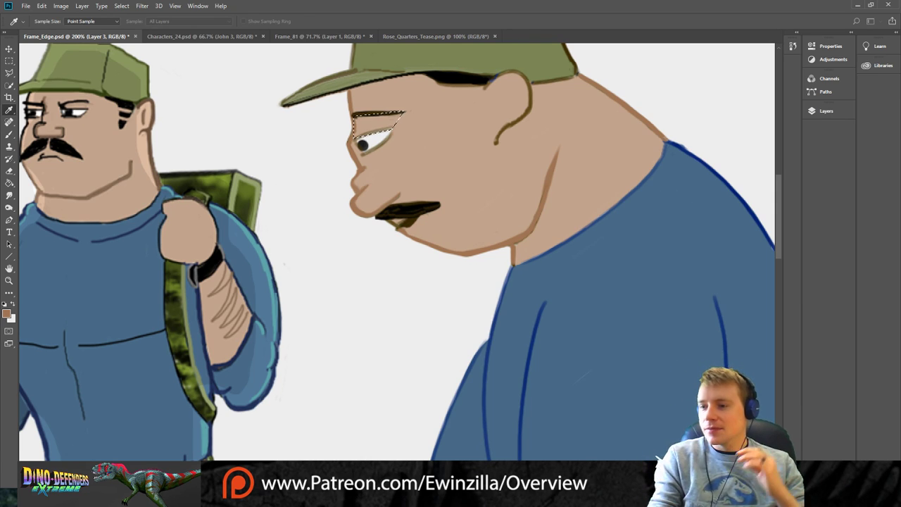
pyautogui.press('l')
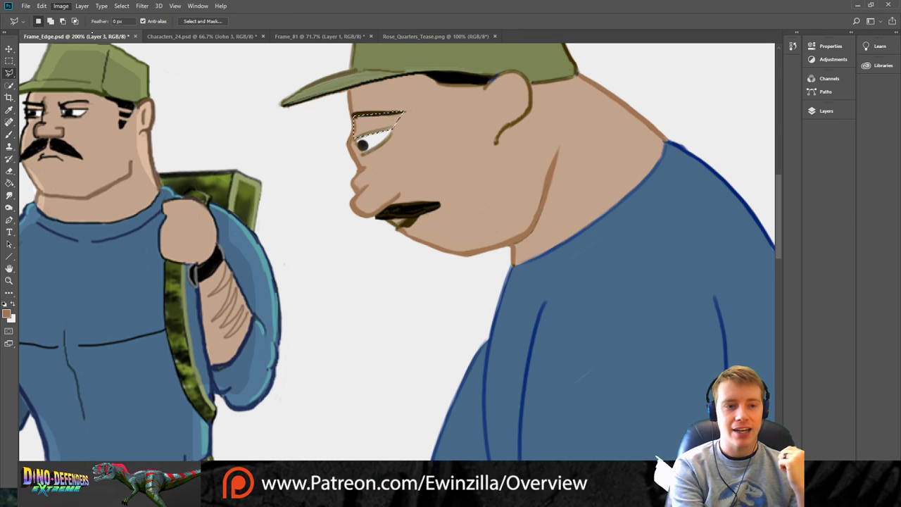
pyautogui.press('i')
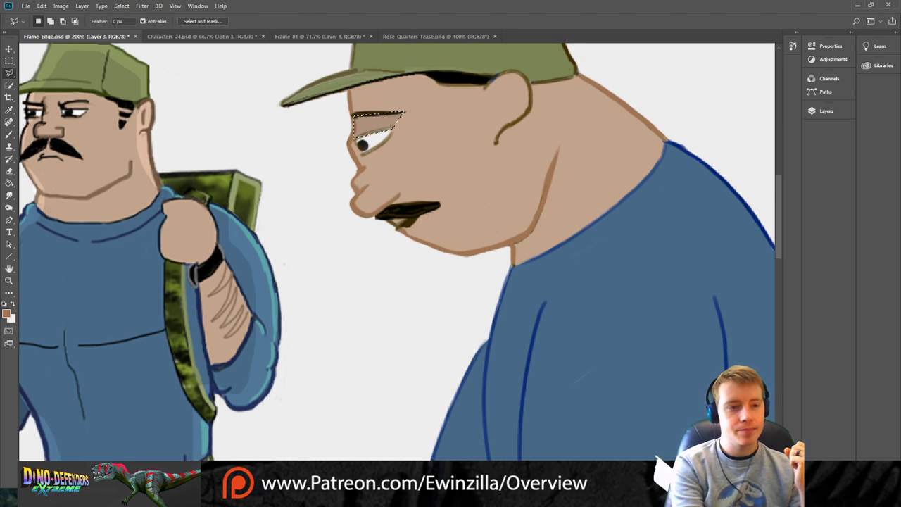
pyautogui.click(9, 60)
pyautogui.hotkey('ctrl', 'd')
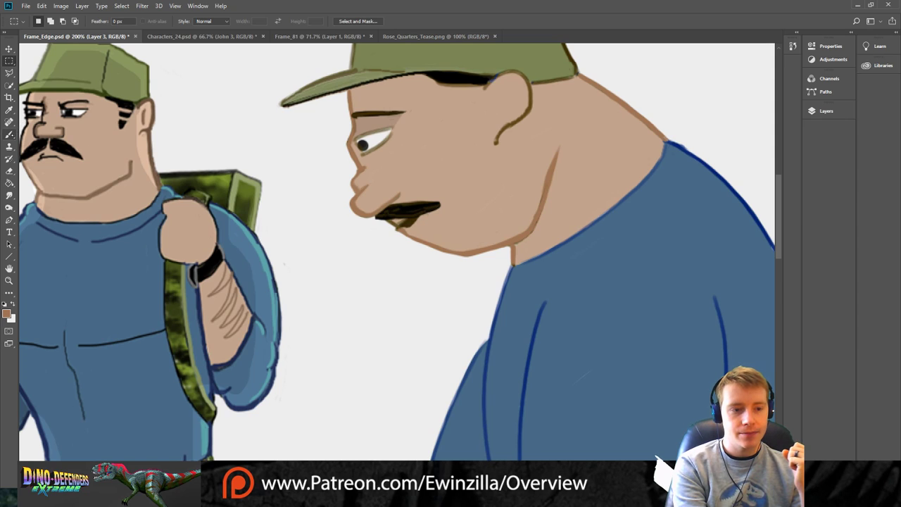
# Repaint the profile head's ear outline in brown from the hairline around to the lobe.
pyautogui.click(9, 110)
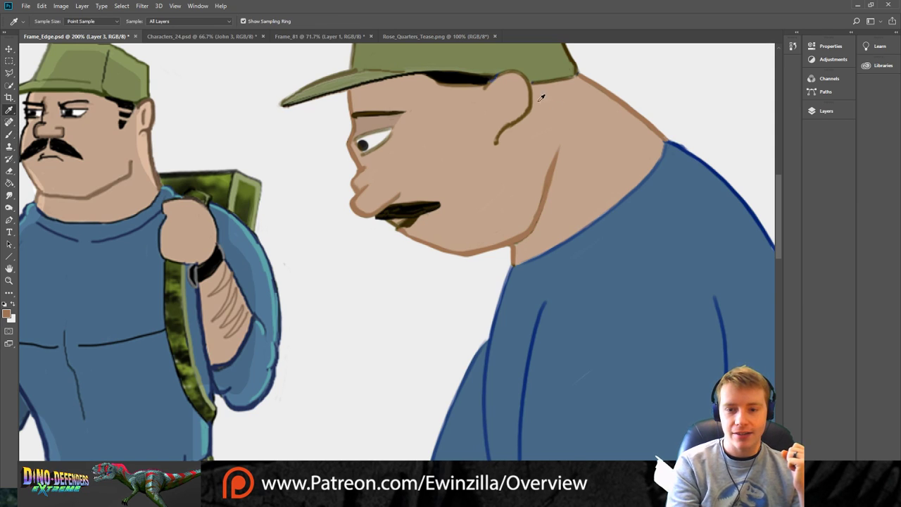
pyautogui.click(9, 134)
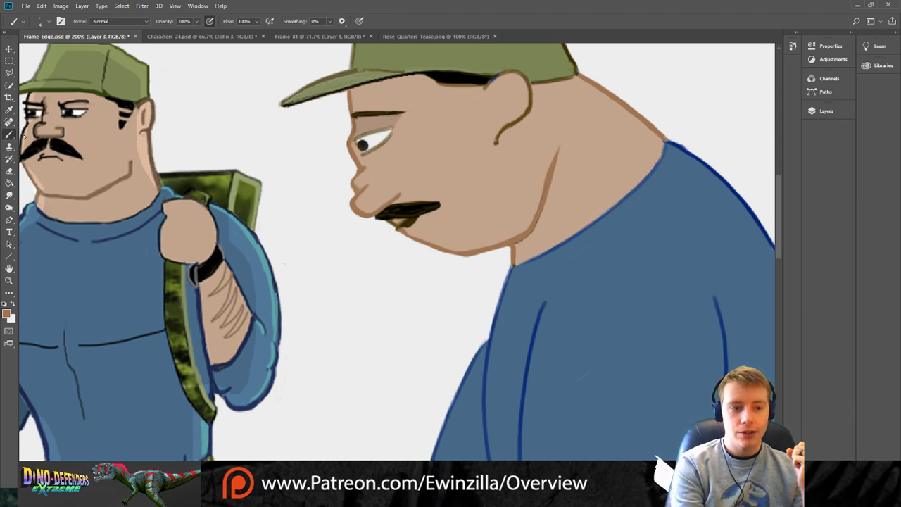
pyautogui.moveTo(485, 87)
pyautogui.mouseDown()
pyautogui.moveTo(509, 73)
pyautogui.moveTo(529, 88)
pyautogui.mouseUp()
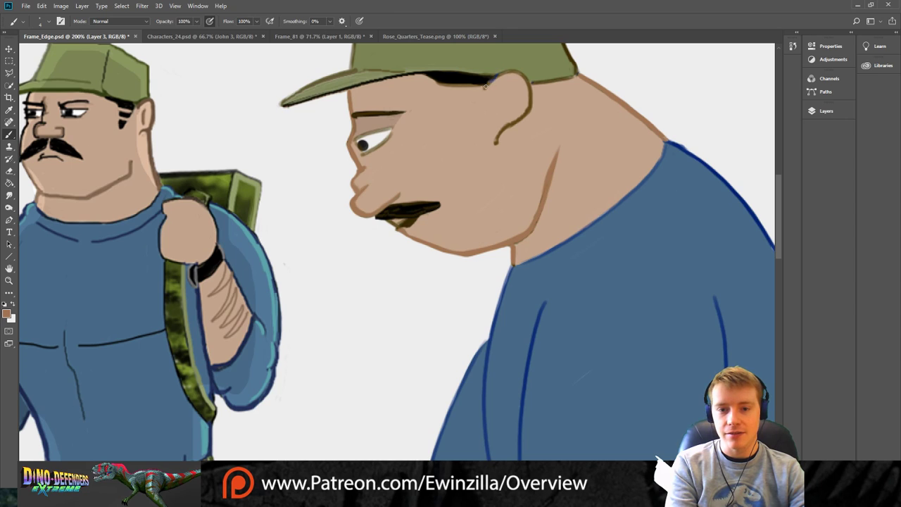
pyautogui.moveTo(485, 87)
pyautogui.mouseDown()
pyautogui.moveTo(523, 75)
pyautogui.moveTo(533, 94)
pyautogui.moveTo(530, 111)
pyautogui.moveTo(498, 141)
pyautogui.mouseUp()
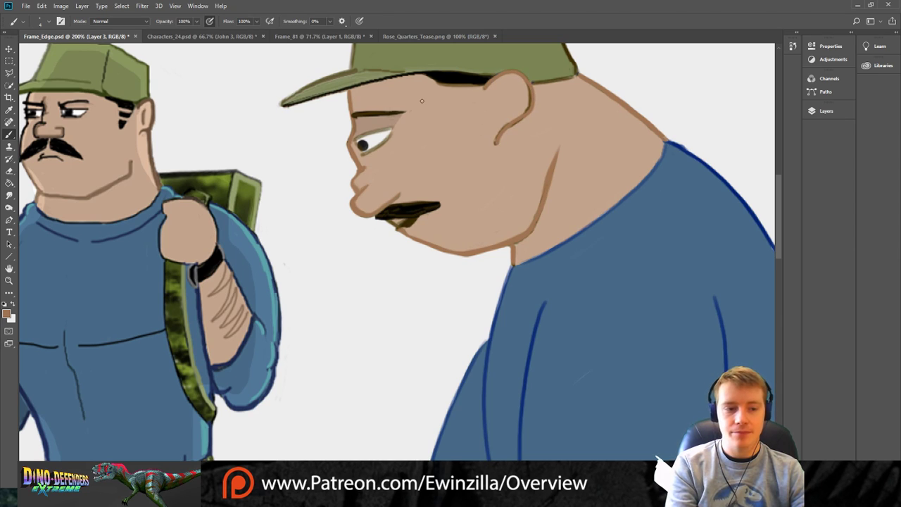
# Smudge the ear outline into a smooth curve with a tapered lobe end, and clean the hair edge beside it.
pyautogui.press('r')
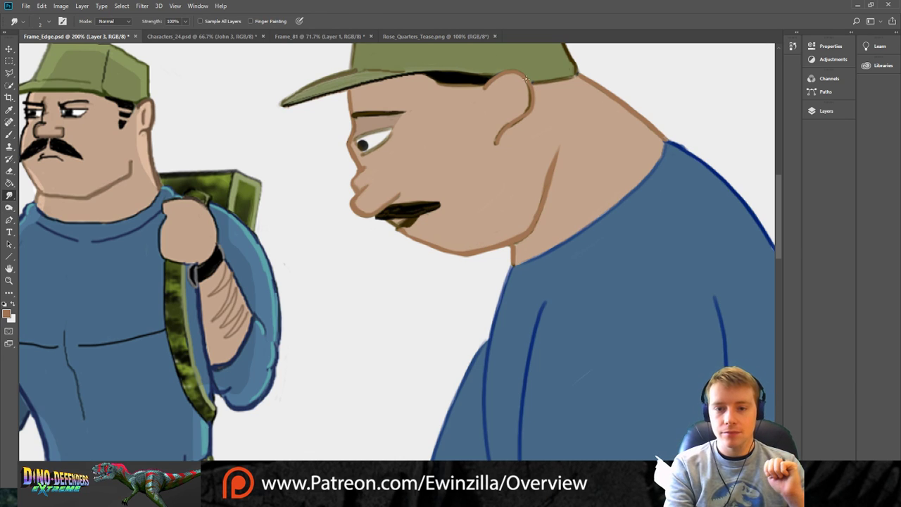
pyautogui.moveTo(526, 79)
pyautogui.mouseDown()
pyautogui.moveTo(531, 104)
pyautogui.moveTo(530, 83)
pyautogui.mouseUp()
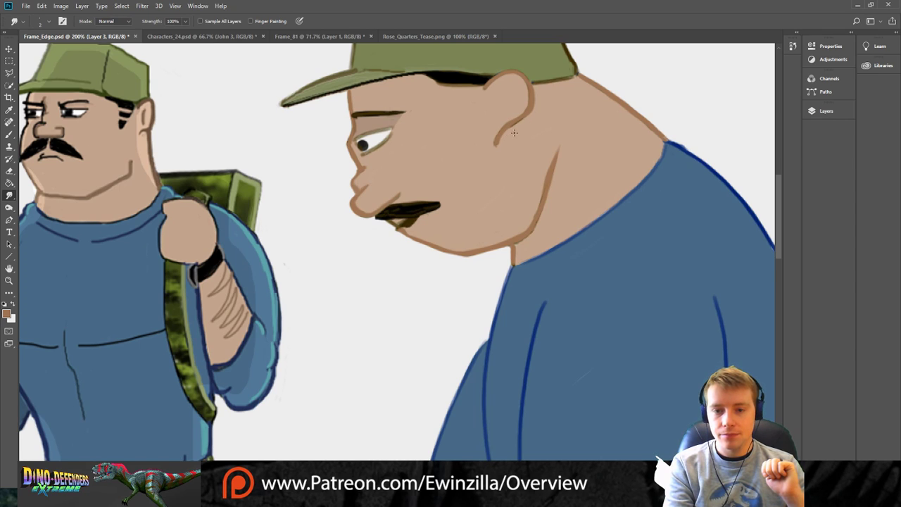
pyautogui.moveTo(514, 133)
pyautogui.mouseDown()
pyautogui.moveTo(504, 139)
pyautogui.moveTo(524, 115)
pyautogui.moveTo(514, 127)
pyautogui.mouseUp()
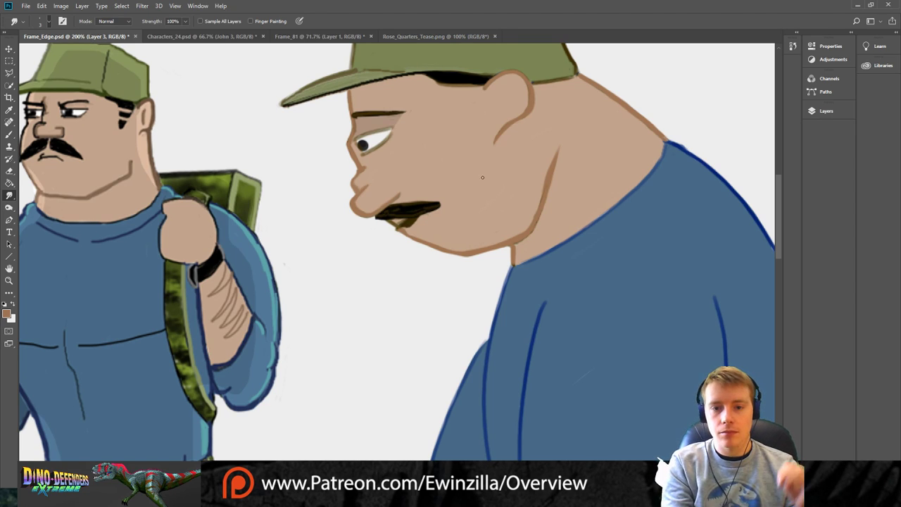
pyautogui.moveTo(441, 80); pyautogui.dragTo(483, 85)
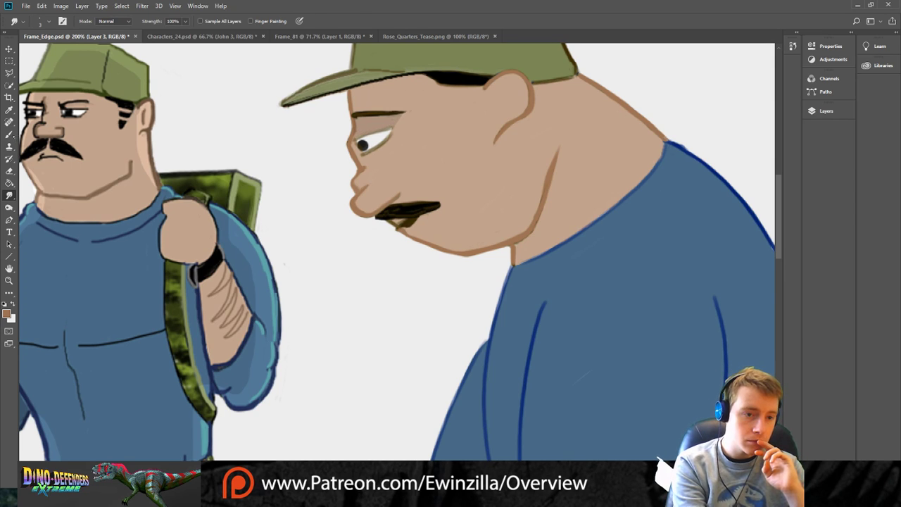
# Sample the dark green outline from the reference character's cap and repaint the profile cap's brim and front edge with it.
pyautogui.press('b')
pyautogui.press('i')
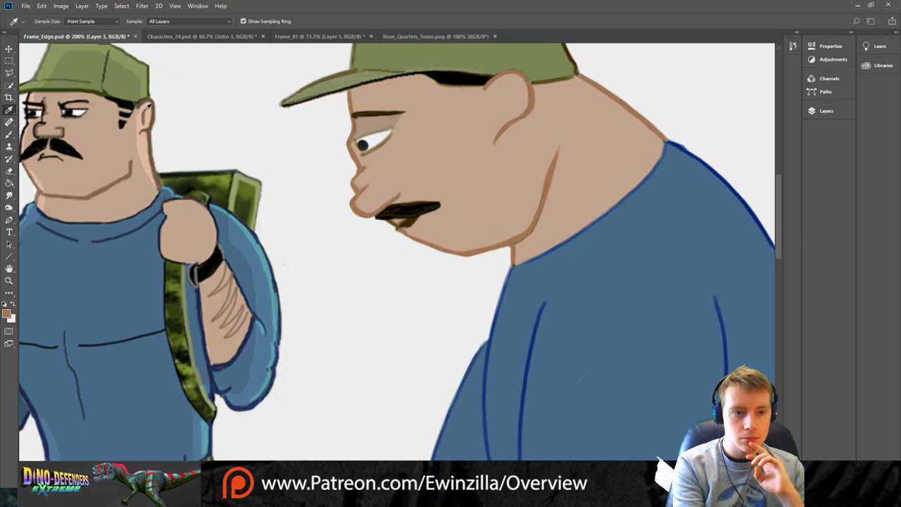
pyautogui.click(108, 67)
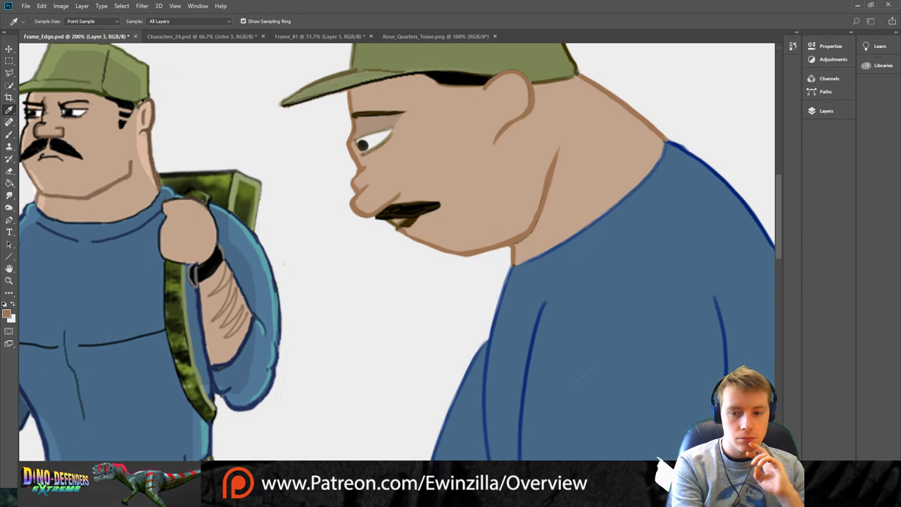
pyautogui.press('b')
pyautogui.moveTo(777, 229); pyautogui.dragTo(775, 202)
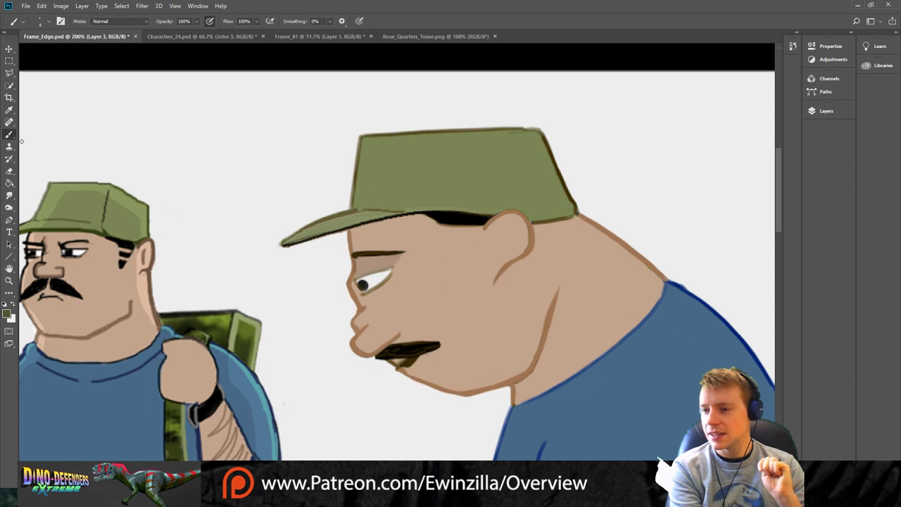
pyautogui.moveTo(282, 242)
pyautogui.mouseDown()
pyautogui.moveTo(344, 212)
pyautogui.moveTo(411, 209)
pyautogui.mouseUp()
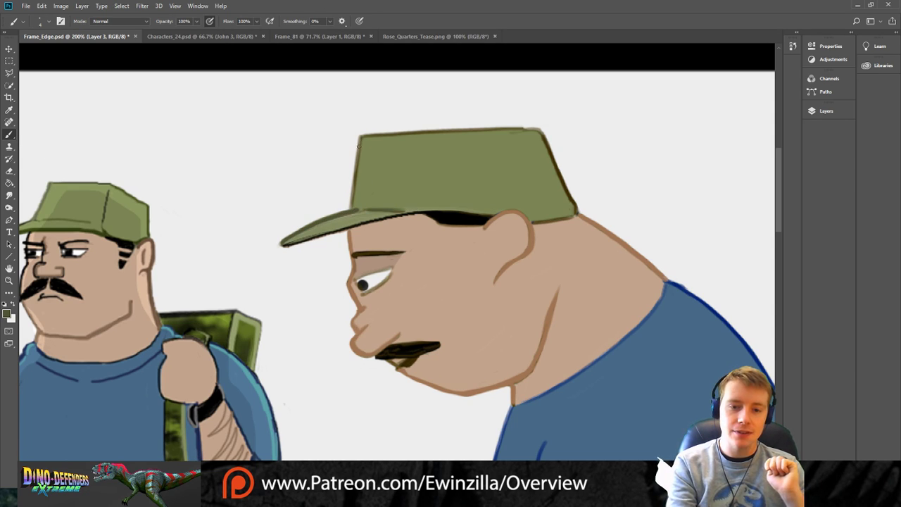
pyautogui.moveTo(360, 134); pyautogui.dragTo(353, 208)
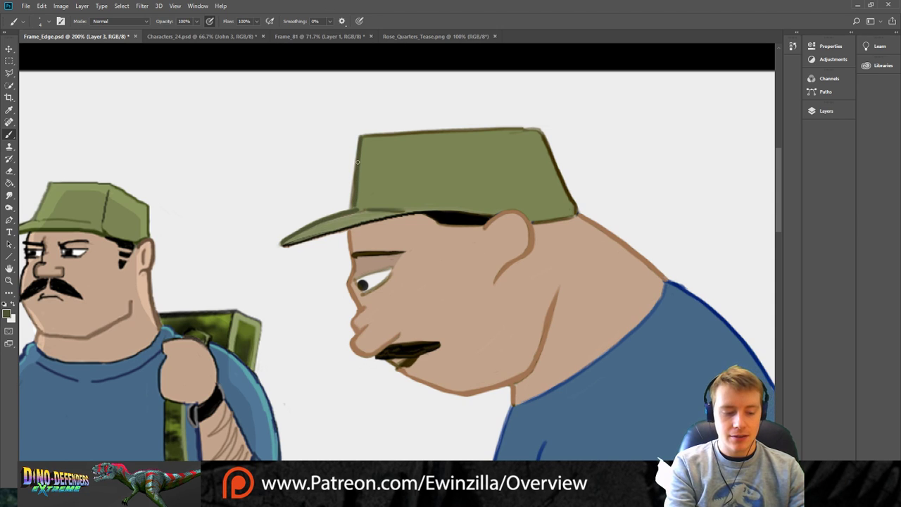
pyautogui.hotkey('ctrl', 'z')
pyautogui.moveTo(359, 135)
pyautogui.mouseDown()
pyautogui.moveTo(350, 213)
pyautogui.moveTo(356, 164)
pyautogui.moveTo(349, 205)
pyautogui.mouseUp()
pyautogui.hotkey('ctrl', 'z')
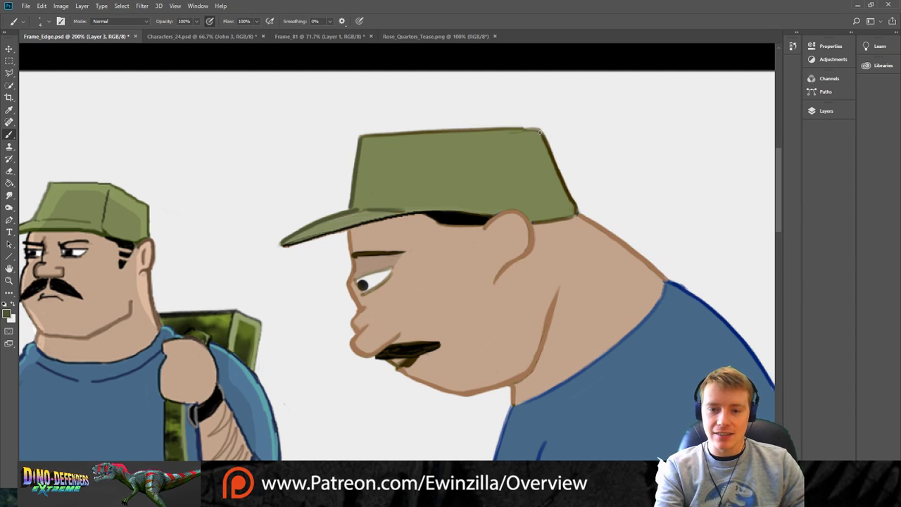
# Repaint the profile cap's rear and top outlines in dark green and smudge the top edge clean.
pyautogui.moveTo(538, 130); pyautogui.dragTo(576, 204)
pyautogui.hotkey('ctrl', 'z')
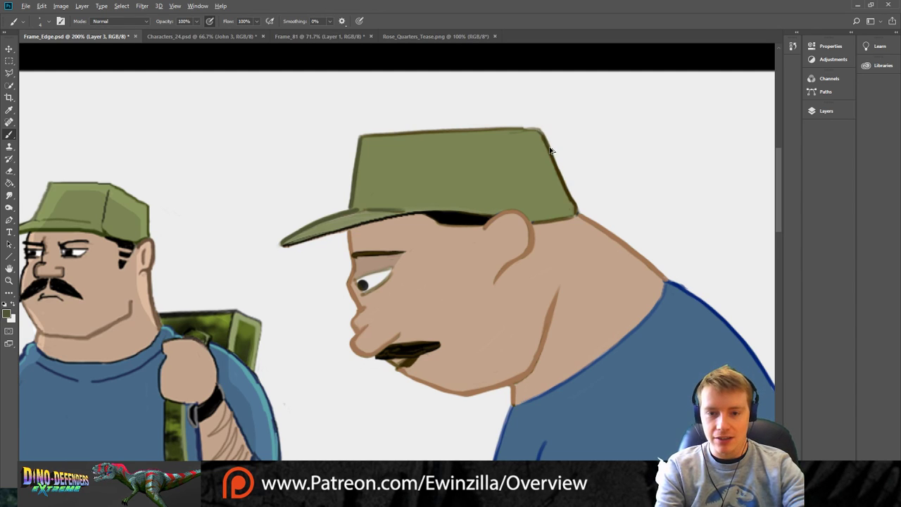
pyautogui.moveTo(527, 127)
pyautogui.mouseDown()
pyautogui.moveTo(575, 210)
pyautogui.moveTo(533, 223)
pyautogui.moveTo(578, 214)
pyautogui.mouseUp()
pyautogui.moveTo(364, 139); pyautogui.dragTo(531, 128)
pyautogui.hotkey('ctrl', 'z')
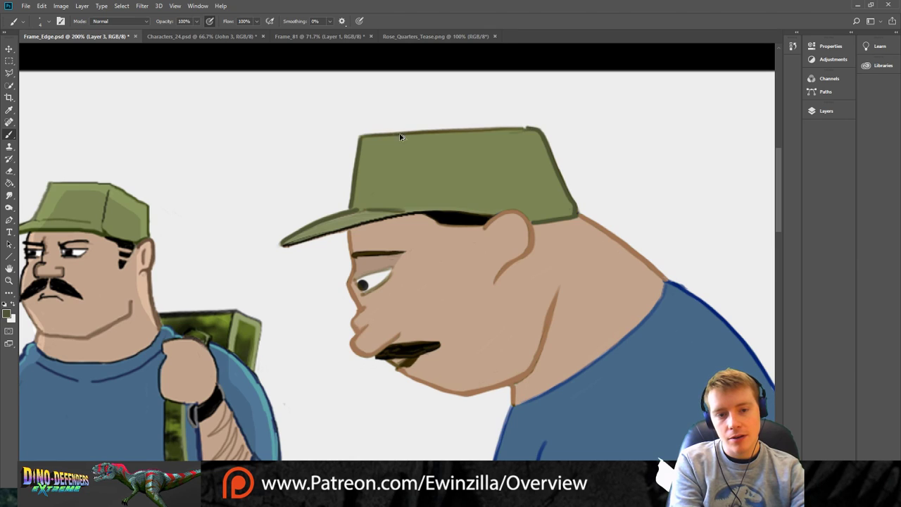
pyautogui.moveTo(359, 138); pyautogui.dragTo(482, 128)
pyautogui.hotkey('ctrl', 'z')
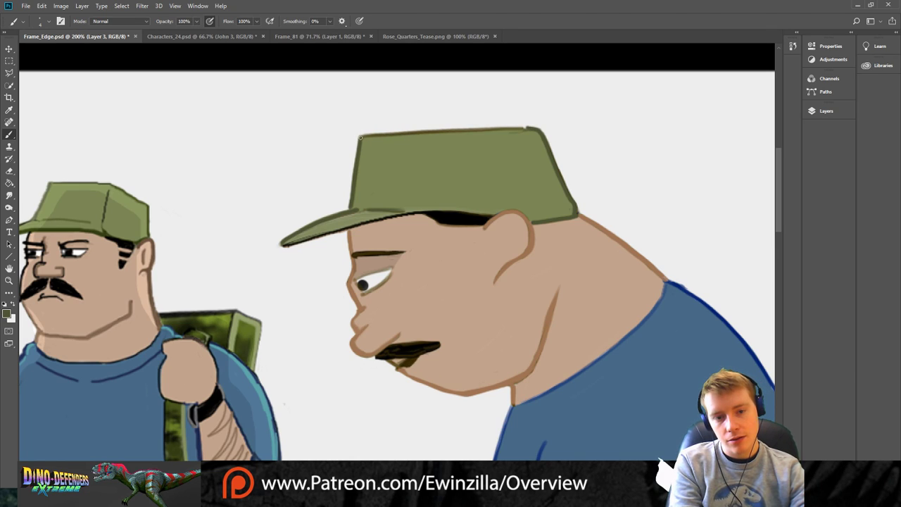
pyautogui.moveTo(360, 138); pyautogui.dragTo(536, 128)
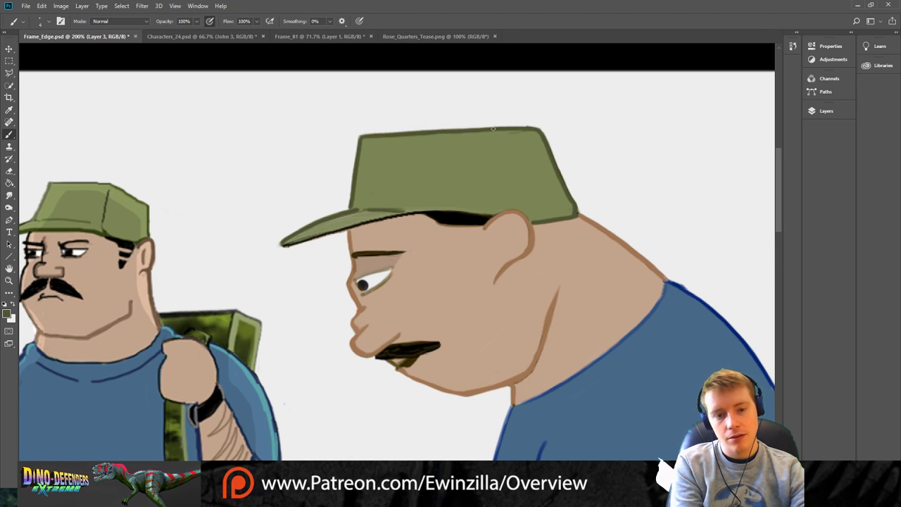
pyautogui.click(9, 195)
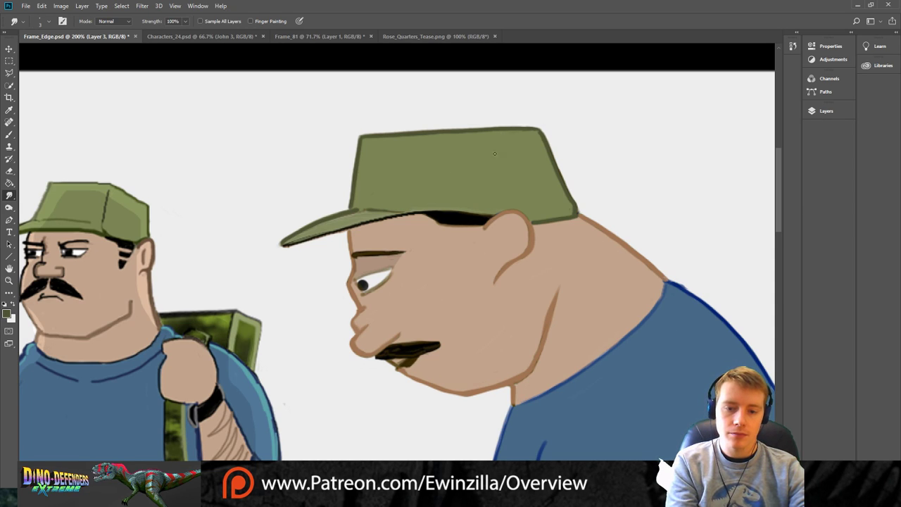
# Paint a black bar and wedge below the hairline in front of the ear, and smudge them into tapered sideburn shapes.
pyautogui.click(9, 110)
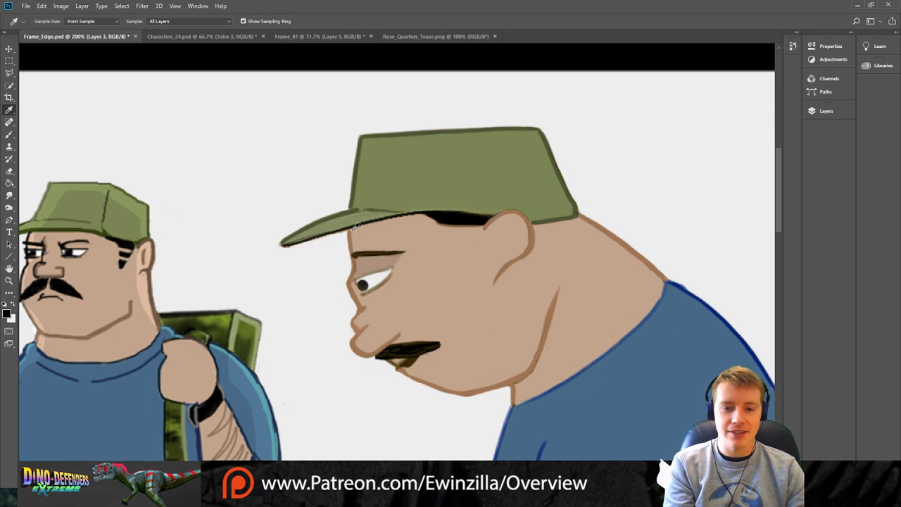
pyautogui.click(10, 135)
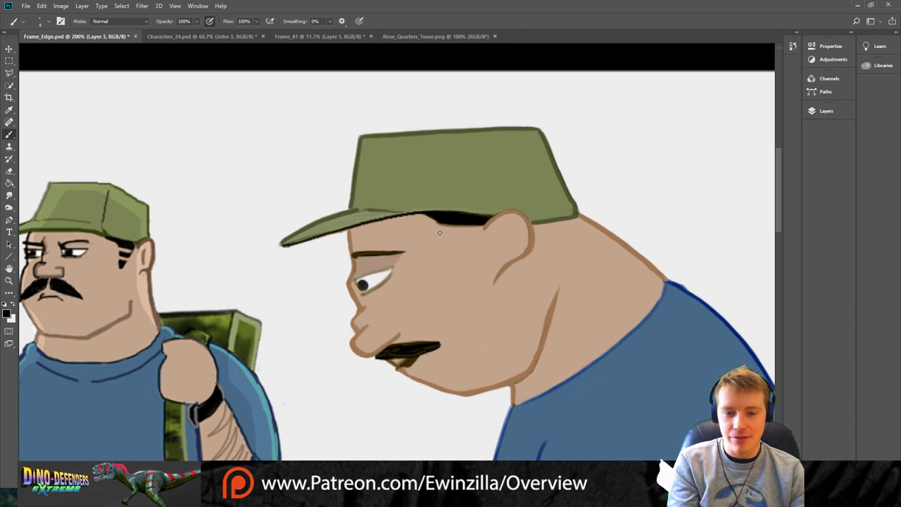
pyautogui.moveTo(438, 232)
pyautogui.mouseDown()
pyautogui.moveTo(480, 235)
pyautogui.moveTo(441, 239)
pyautogui.moveTo(476, 237)
pyautogui.moveTo(456, 272)
pyautogui.moveTo(473, 251)
pyautogui.moveTo(449, 253)
pyautogui.moveTo(464, 255)
pyautogui.moveTo(458, 267)
pyautogui.moveTo(473, 250)
pyautogui.moveTo(467, 262)
pyautogui.mouseUp()
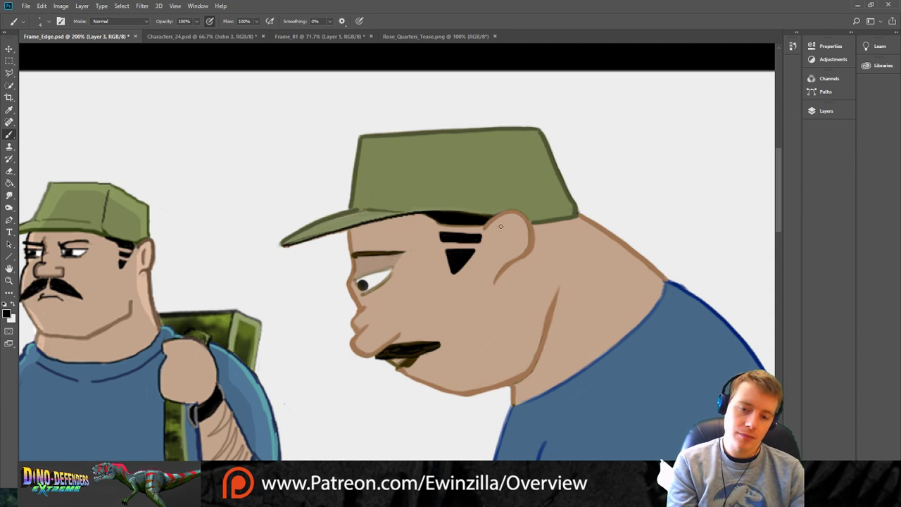
pyautogui.press('r')
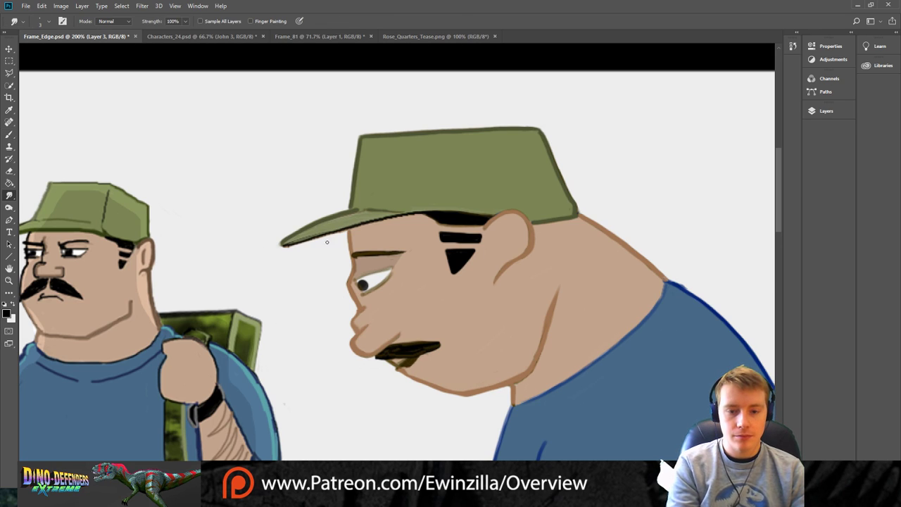
pyautogui.moveTo(440, 244)
pyautogui.mouseDown()
pyautogui.moveTo(438, 231)
pyautogui.moveTo(447, 261)
pyautogui.moveTo(449, 248)
pyautogui.moveTo(463, 269)
pyautogui.moveTo(453, 279)
pyautogui.moveTo(447, 257)
pyautogui.moveTo(476, 247)
pyautogui.mouseUp()
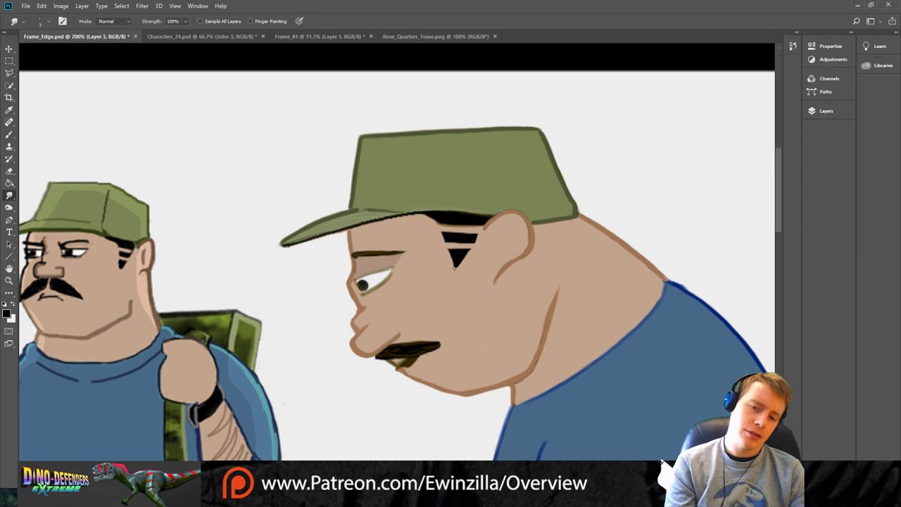
# Sample the brown skin outline and paint a thin curved inner-ear line inside the profile head's ear.
pyautogui.click(9, 110)
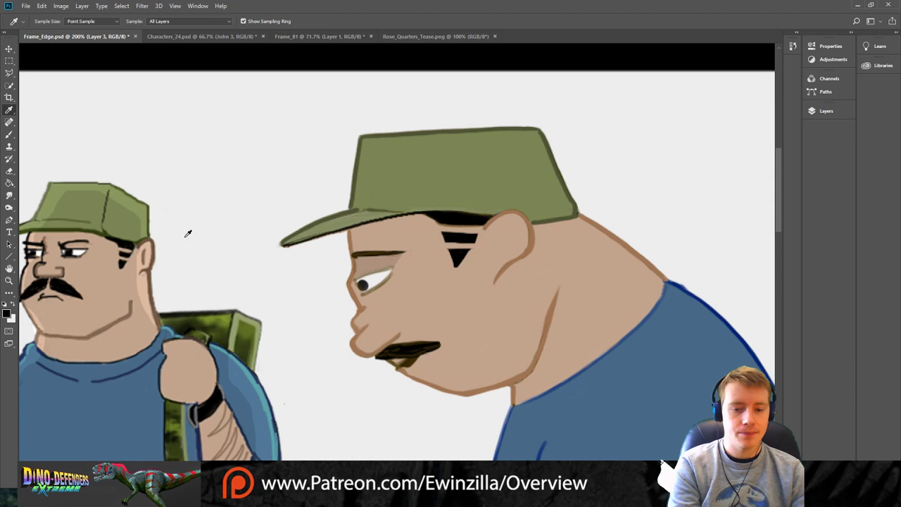
pyautogui.click(357, 337)
pyautogui.click(9, 133)
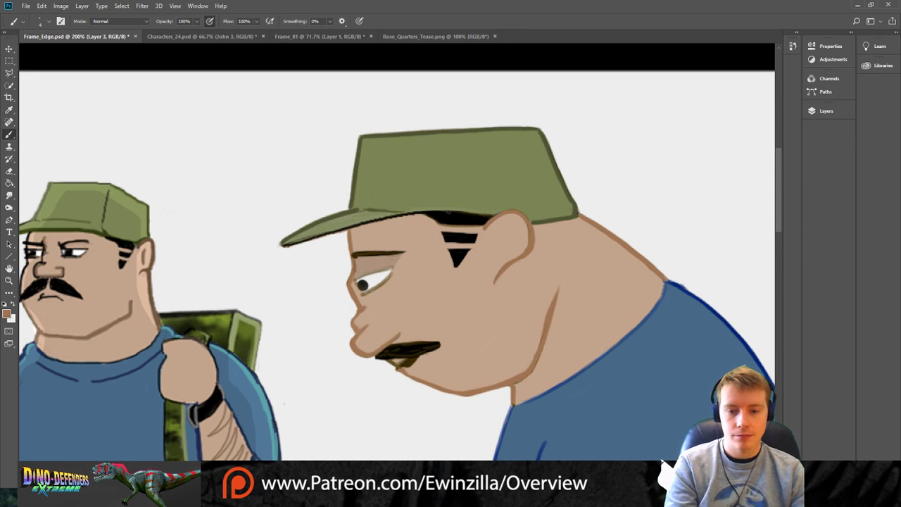
pyautogui.moveTo(502, 242); pyautogui.dragTo(511, 228)
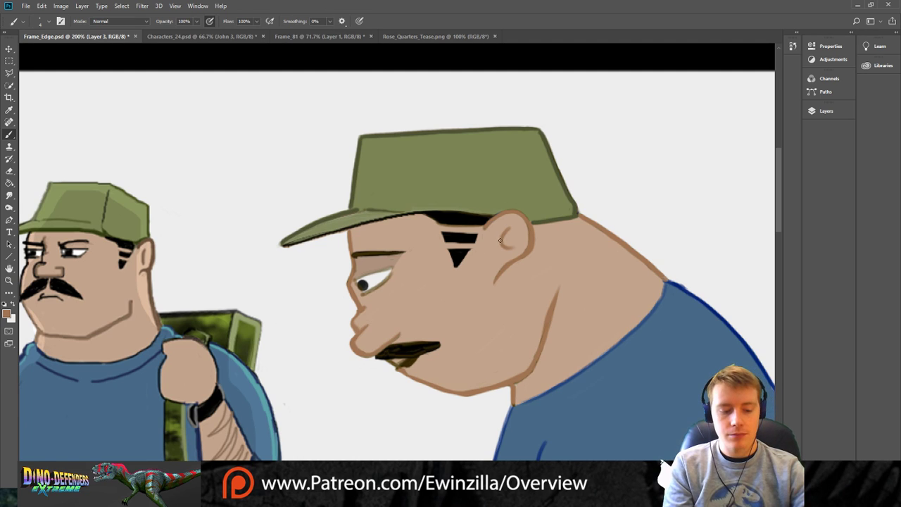
pyautogui.hotkey('ctrl', 'z')
pyautogui.moveTo(511, 224); pyautogui.dragTo(496, 249)
pyautogui.hotkey('ctrl', 'z')
pyautogui.hotkey('ctrl', 'z')
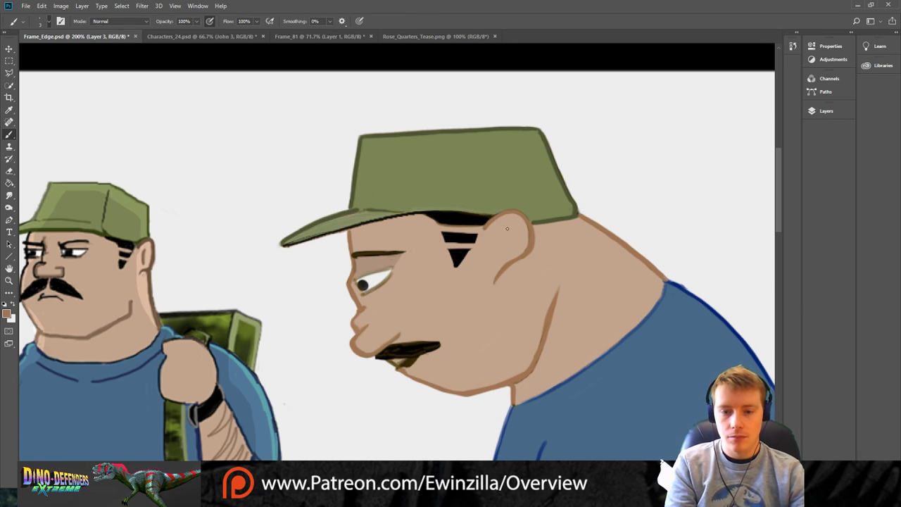
pyautogui.moveTo(510, 224)
pyautogui.mouseDown()
pyautogui.moveTo(497, 248)
pyautogui.moveTo(514, 250)
pyautogui.mouseUp()
pyautogui.hotkey('ctrl', 'z')
pyautogui.hotkey('ctrl', 'z')
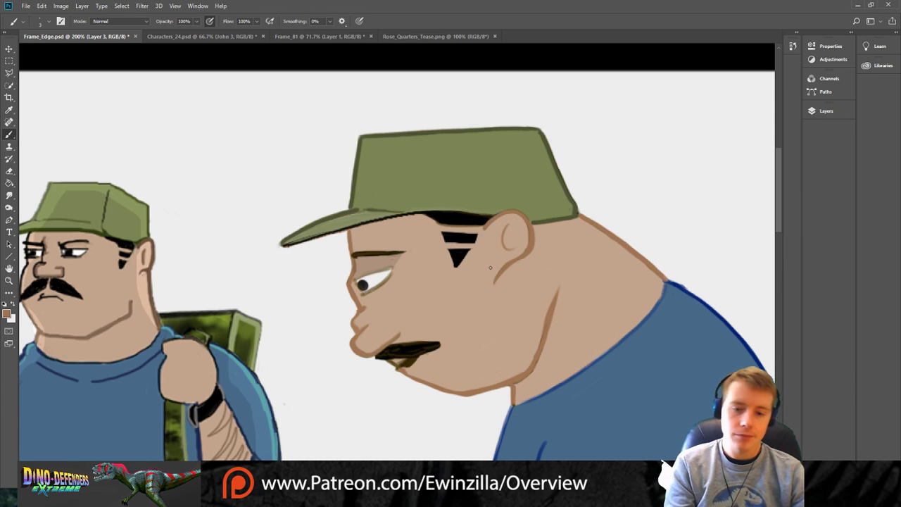
# Paint white teeth inside the profile head's open mouth and smudge the lip and chin outline beneath it.
pyautogui.press('x')
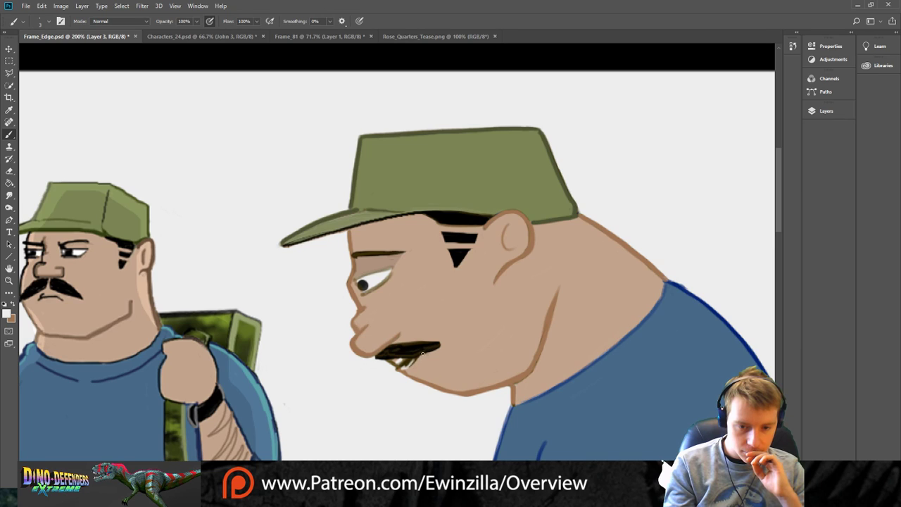
pyautogui.moveTo(405, 366)
pyautogui.mouseDown()
pyautogui.moveTo(433, 327)
pyautogui.moveTo(399, 371)
pyautogui.mouseUp()
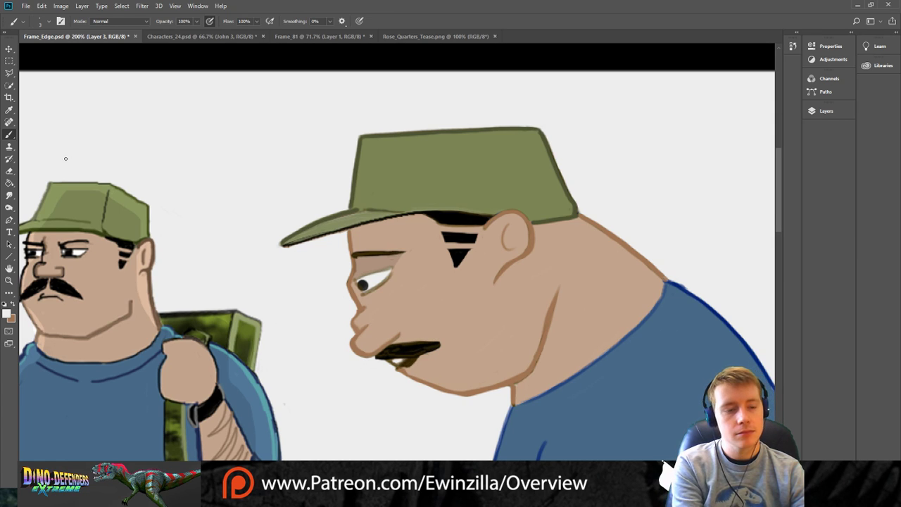
pyautogui.click(9, 195)
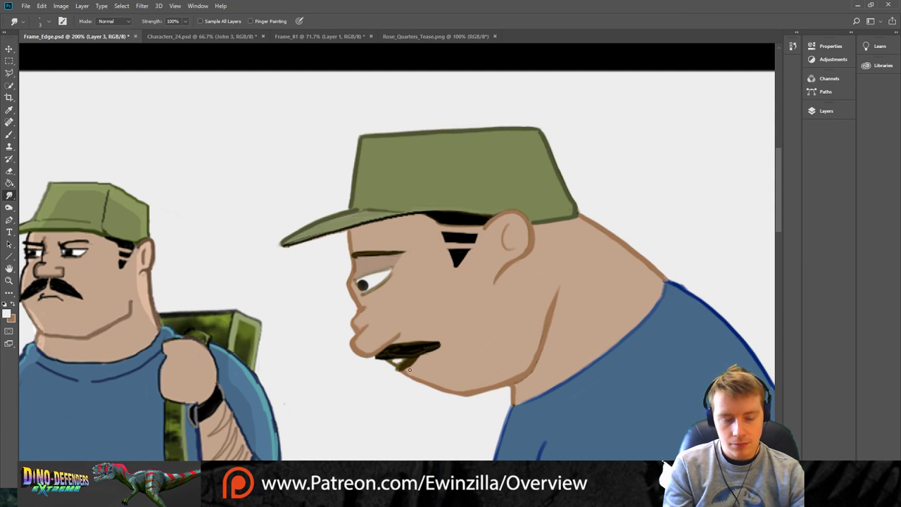
pyautogui.moveTo(422, 380); pyautogui.dragTo(397, 371)
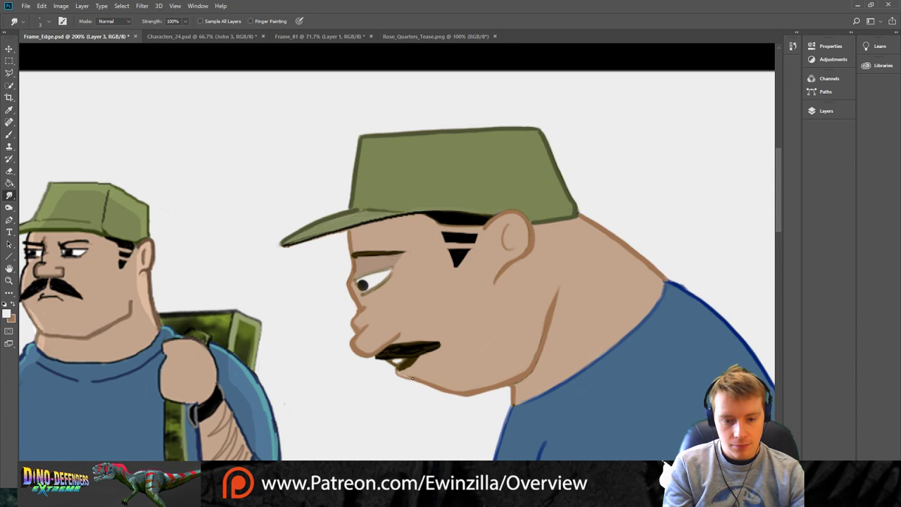
pyautogui.moveTo(413, 378)
pyautogui.mouseDown()
pyautogui.moveTo(405, 374)
pyautogui.moveTo(415, 379)
pyautogui.mouseUp()
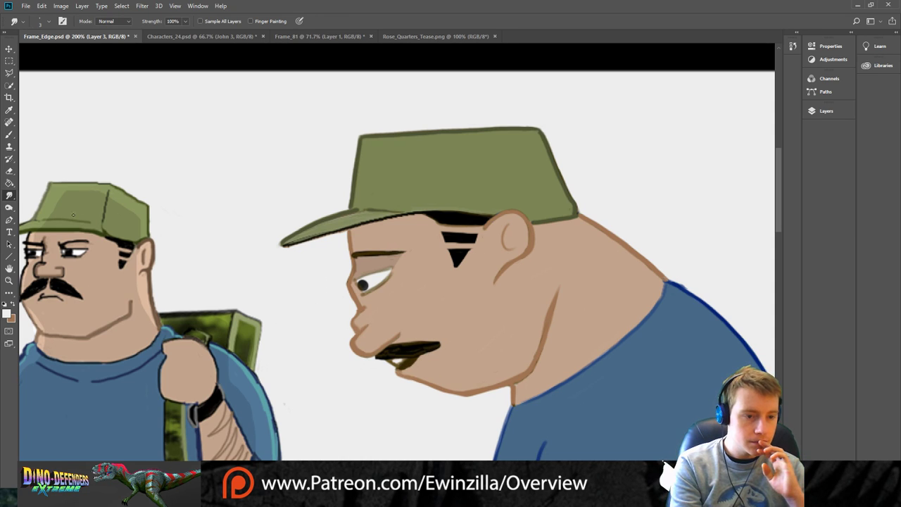
# Fill the profile head's moustache with black and smudge its edges into a smooth shape with a tapered rear tip.
pyautogui.press('b')
pyautogui.press('i')
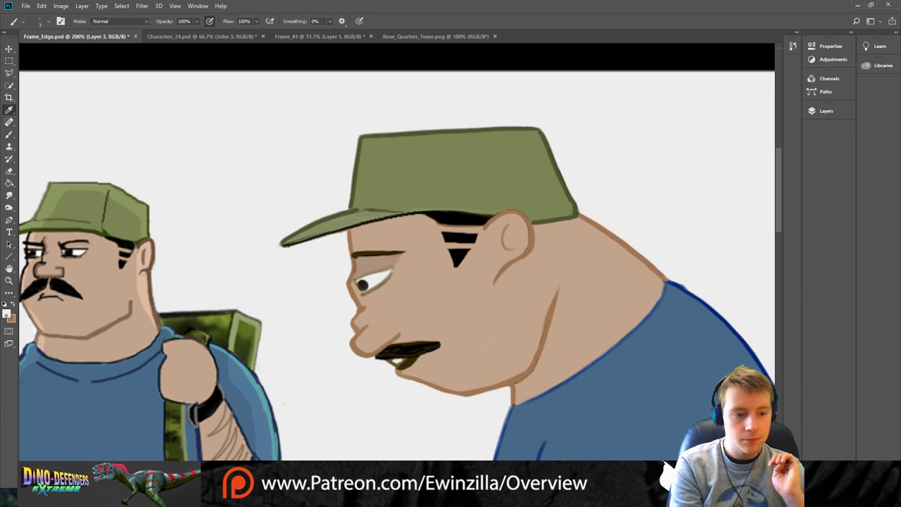
pyautogui.press('b')
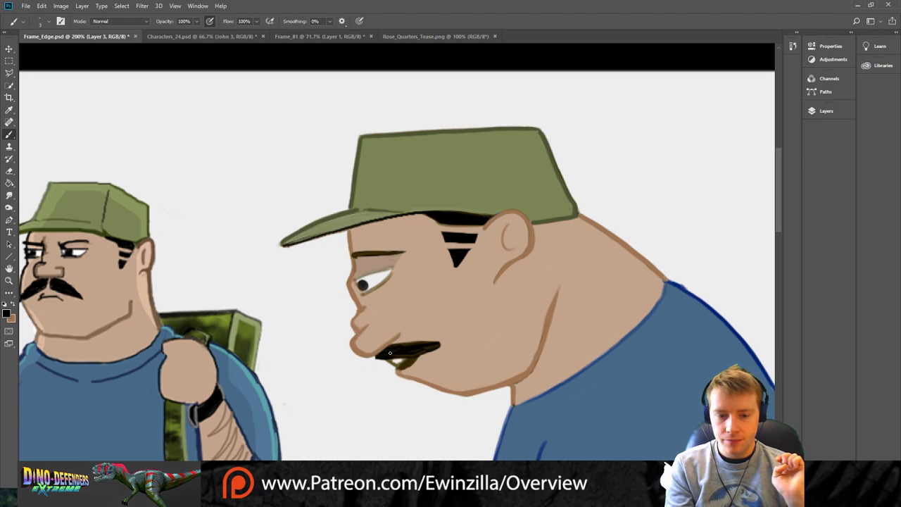
pyautogui.moveTo(397, 344); pyautogui.dragTo(440, 345)
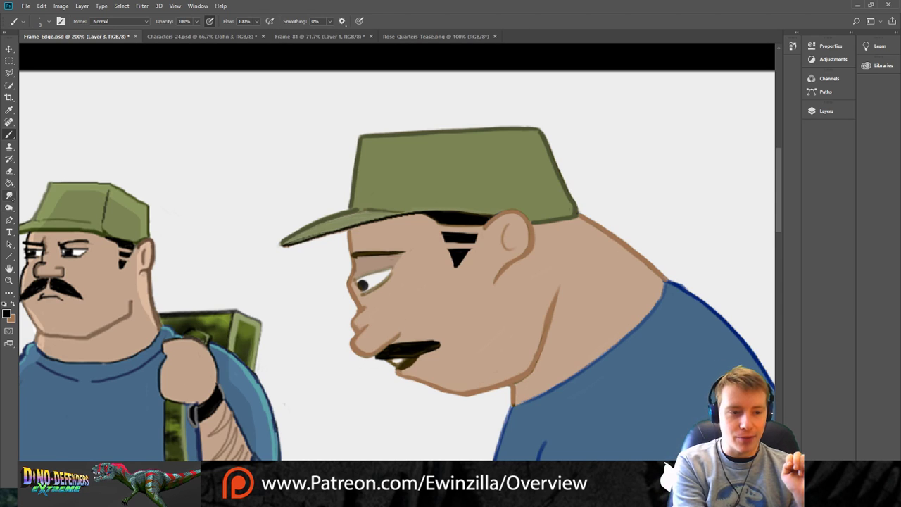
pyautogui.click(9, 196)
pyautogui.moveTo(403, 339); pyautogui.dragTo(454, 342)
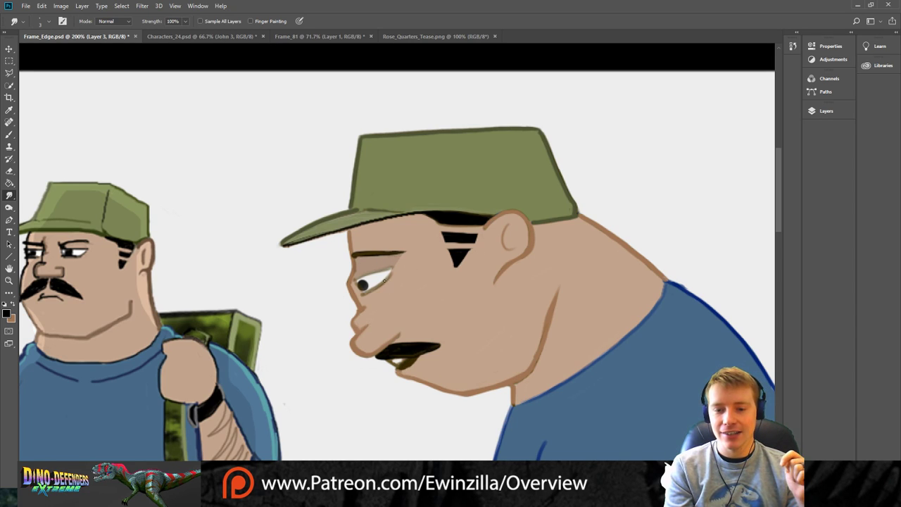
# Select a small wedge of skin below the earlobe with the Lasso, darken it as a shadow, and deselect.
pyautogui.press('l')
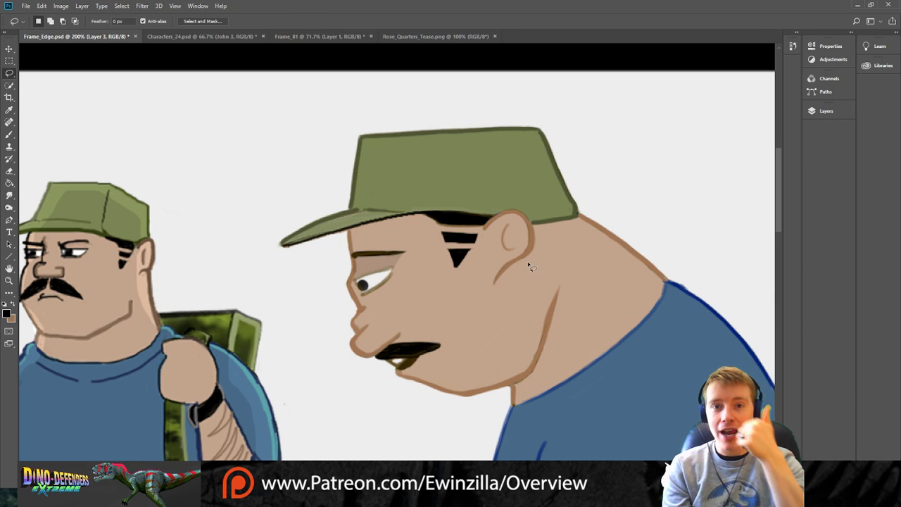
pyautogui.moveTo(531, 256)
pyautogui.mouseDown()
pyautogui.moveTo(514, 300)
pyautogui.moveTo(495, 283)
pyautogui.moveTo(531, 256)
pyautogui.mouseUp()
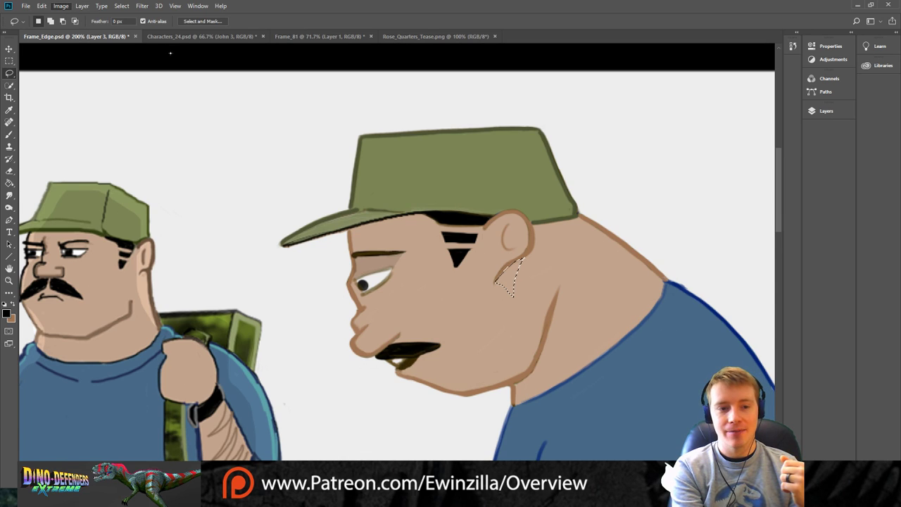
pyautogui.press('i')
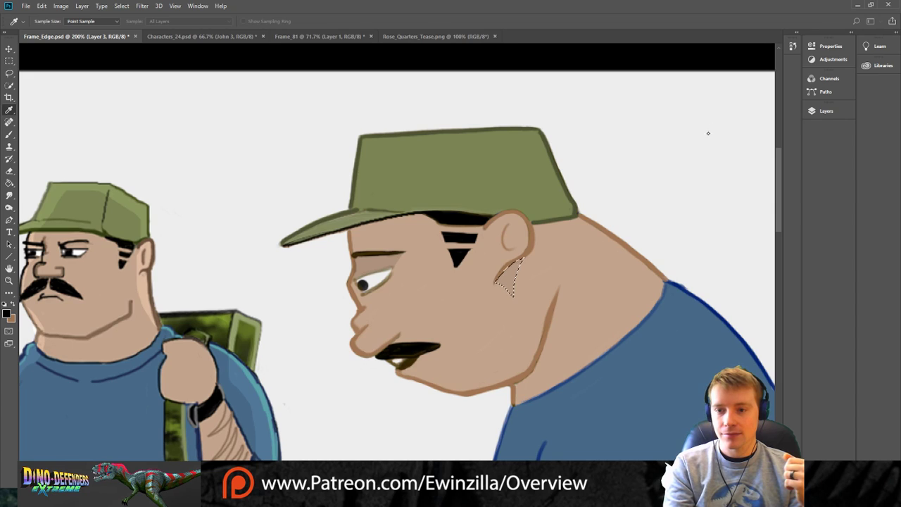
pyautogui.press('l')
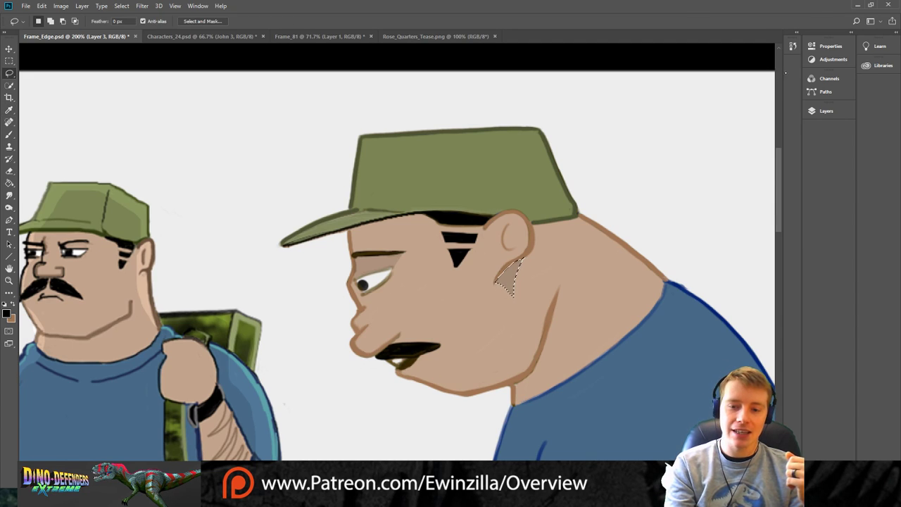
pyautogui.press('m')
pyautogui.hotkey('ctrl', 'd')
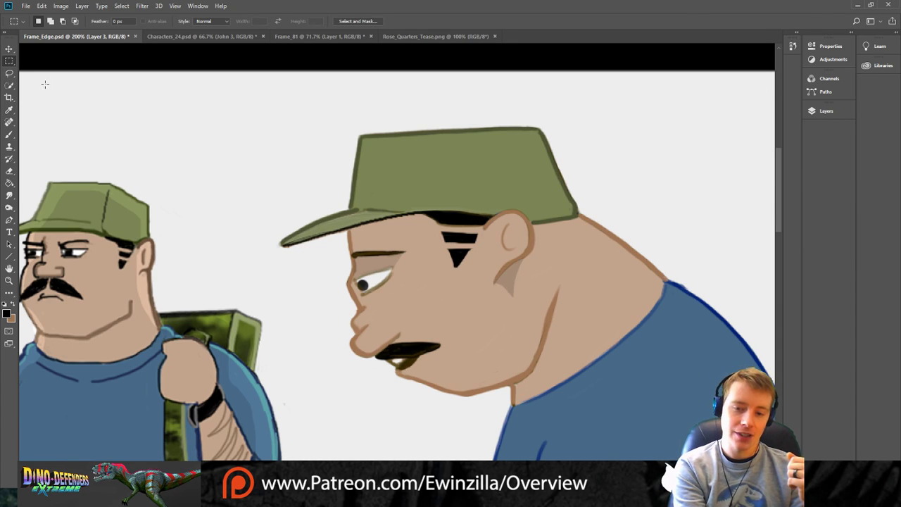
# Paint a solid black patch of hair behind the profile head's ear under the cap, and smudge its lower edge smooth.
pyautogui.press('b')
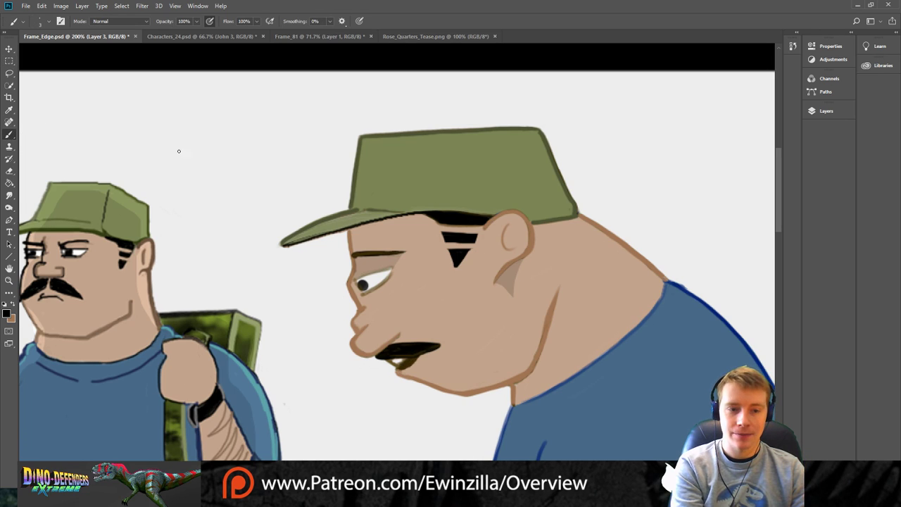
pyautogui.moveTo(535, 226)
pyautogui.mouseDown()
pyautogui.moveTo(544, 239)
pyautogui.moveTo(580, 245)
pyautogui.moveTo(605, 238)
pyautogui.moveTo(583, 217)
pyautogui.moveTo(537, 222)
pyautogui.mouseUp()
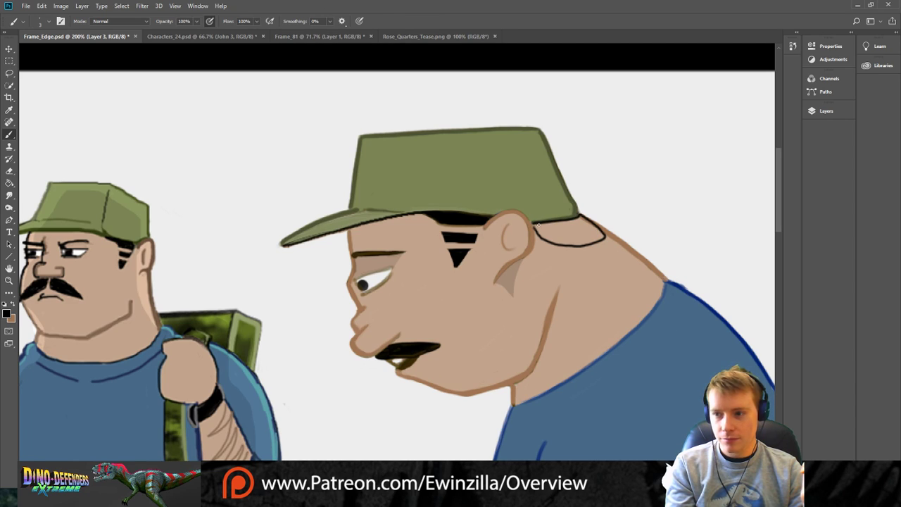
pyautogui.moveTo(538, 224); pyautogui.dragTo(562, 229)
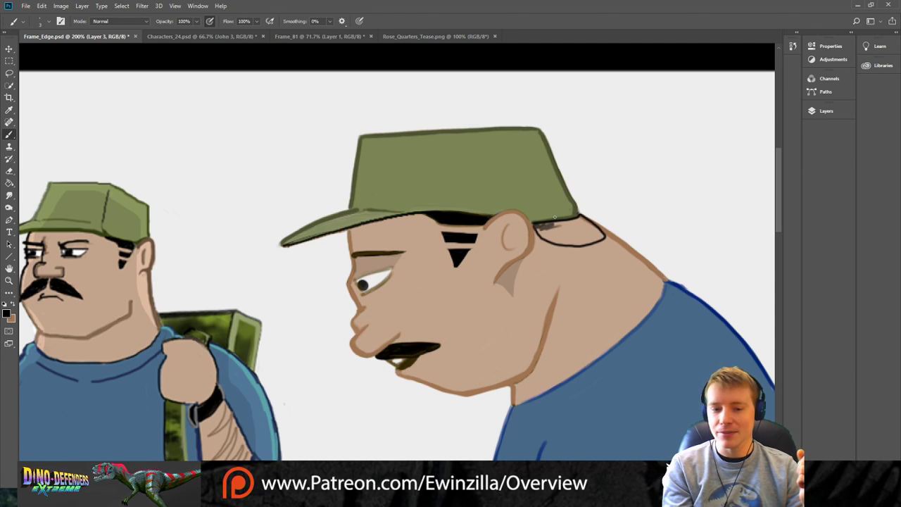
pyautogui.moveTo(540, 229)
pyautogui.mouseDown()
pyautogui.moveTo(580, 217)
pyautogui.moveTo(574, 225)
pyautogui.moveTo(588, 241)
pyautogui.mouseUp()
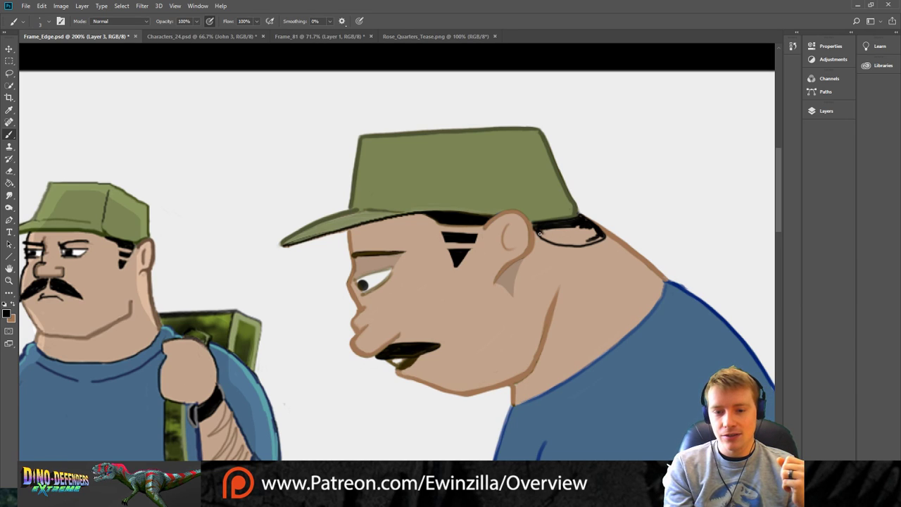
pyautogui.moveTo(539, 233)
pyautogui.mouseDown()
pyautogui.moveTo(552, 230)
pyautogui.moveTo(533, 227)
pyautogui.moveTo(539, 235)
pyautogui.mouseUp()
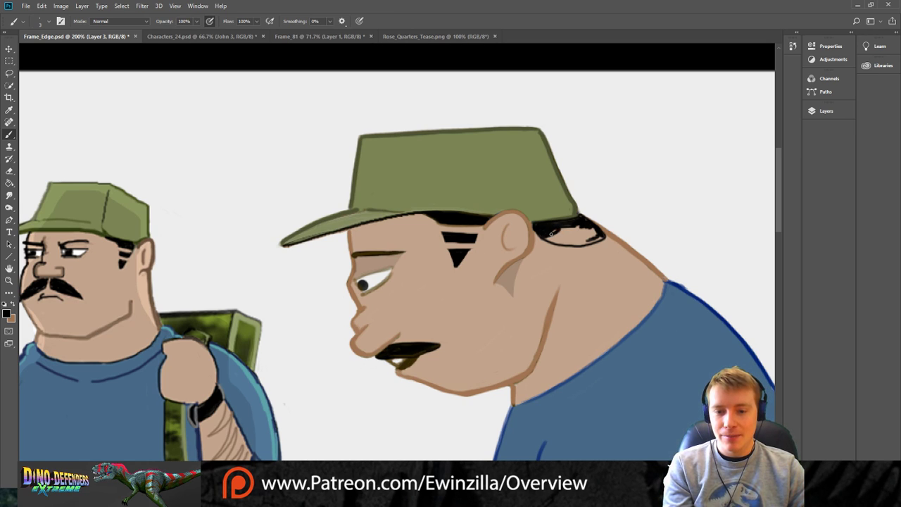
pyautogui.moveTo(550, 232)
pyautogui.mouseDown()
pyautogui.moveTo(578, 244)
pyautogui.moveTo(567, 243)
pyautogui.moveTo(600, 237)
pyautogui.moveTo(561, 229)
pyautogui.moveTo(564, 236)
pyautogui.mouseUp()
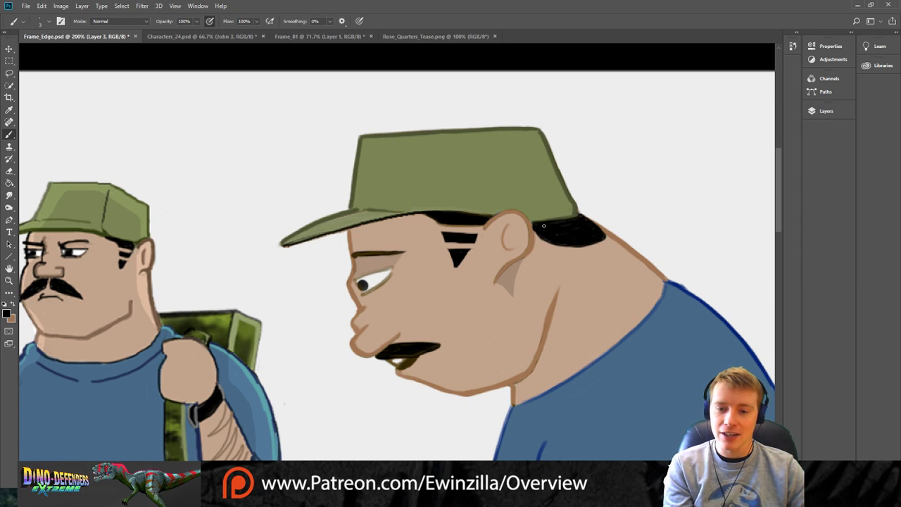
pyautogui.moveTo(534, 228)
pyautogui.mouseDown()
pyautogui.moveTo(574, 246)
pyautogui.moveTo(607, 239)
pyautogui.moveTo(581, 217)
pyautogui.moveTo(534, 224)
pyautogui.moveTo(541, 234)
pyautogui.mouseUp()
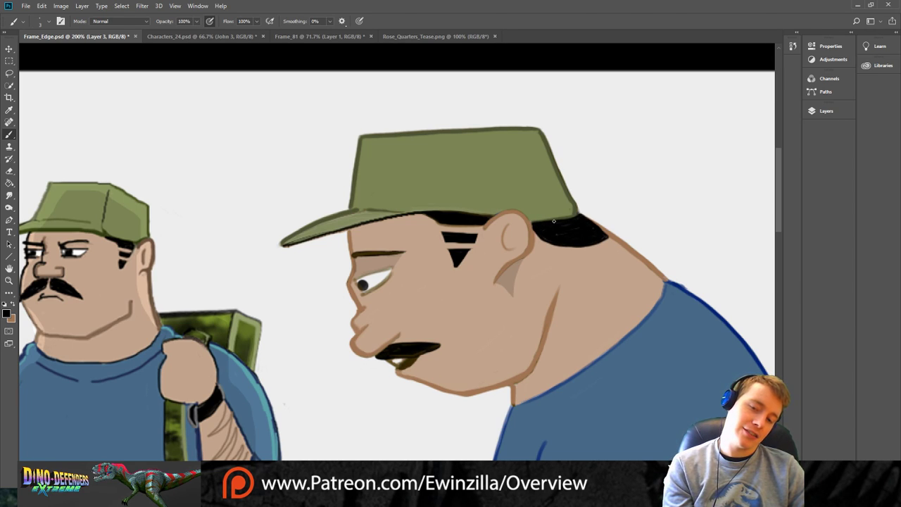
pyautogui.press('r')
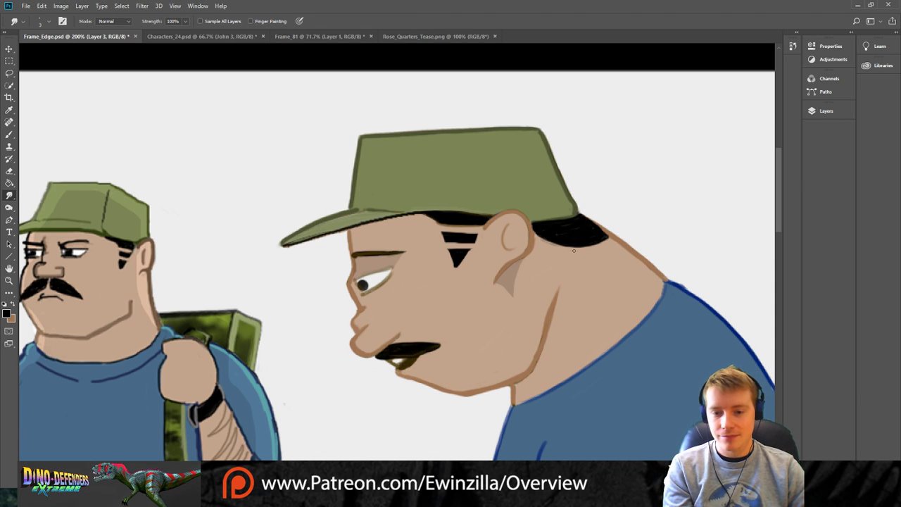
pyautogui.moveTo(549, 248); pyautogui.dragTo(600, 247)
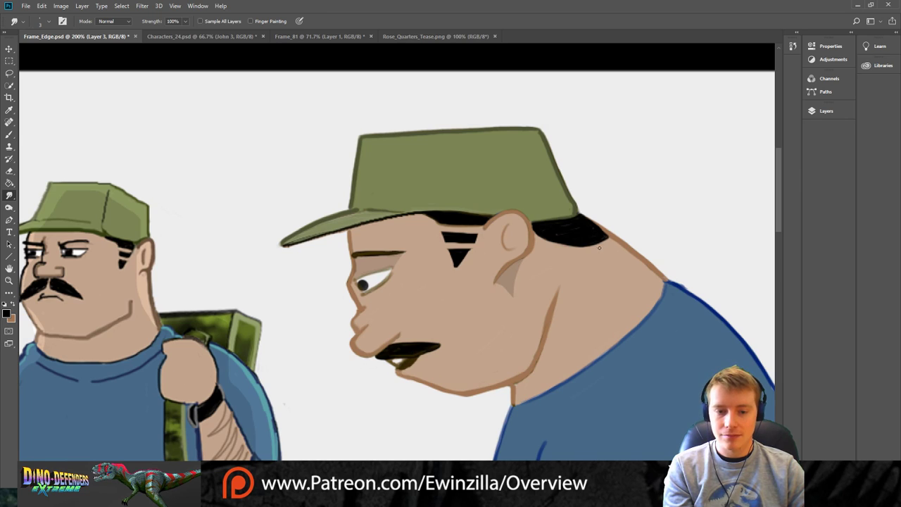
# Review the whole figure and its shirt, examine the group scene in Frame_81 for comparison, and return to Frame_Edge.psd.
pyautogui.press('z')
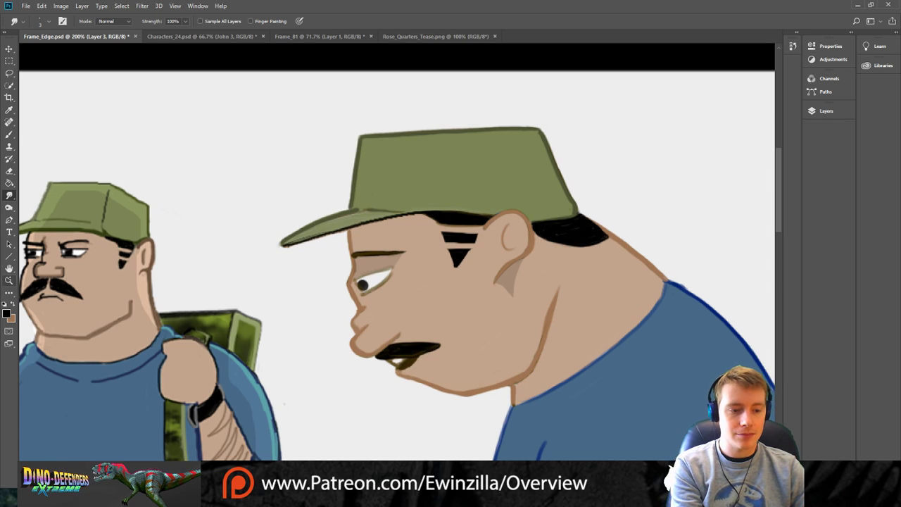
pyautogui.click(263, 22)
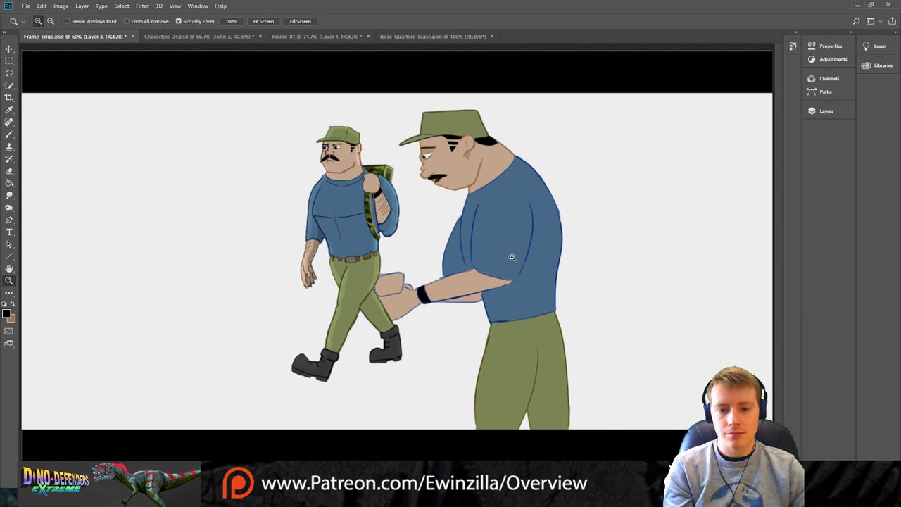
pyautogui.click(477, 259)
pyautogui.click(486, 211)
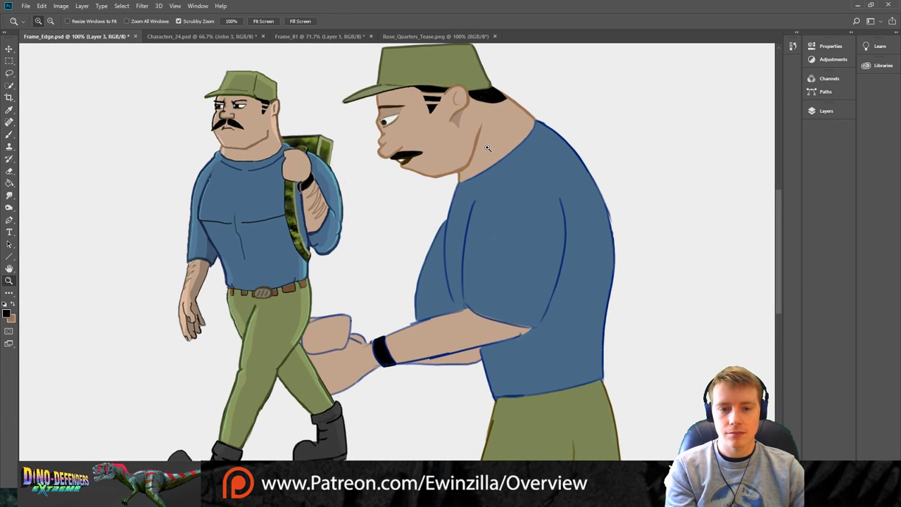
pyautogui.click(487, 148)
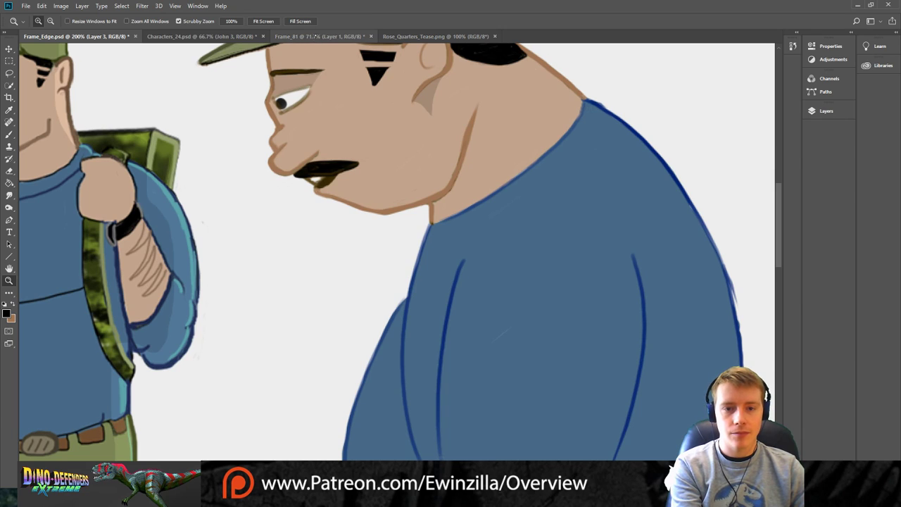
pyautogui.click(415, 36)
pyautogui.click(345, 37)
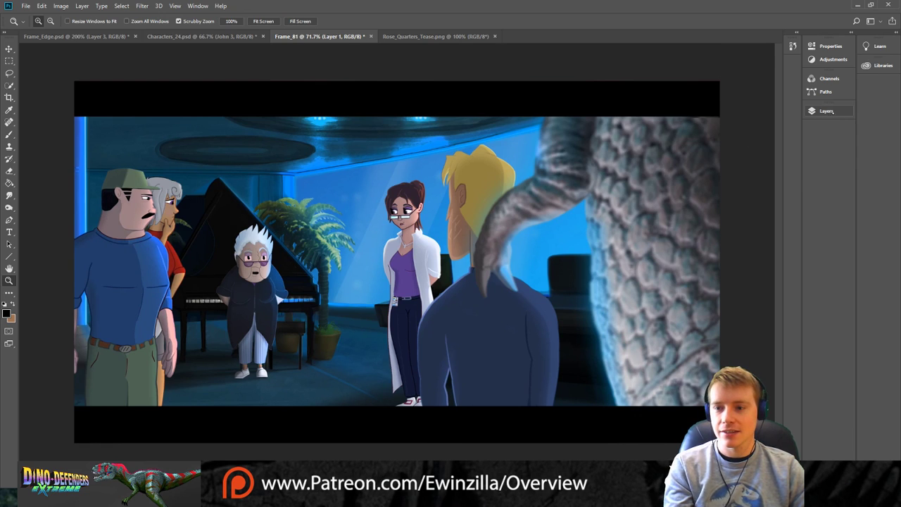
pyautogui.click(739, 162)
pyautogui.click(747, 172)
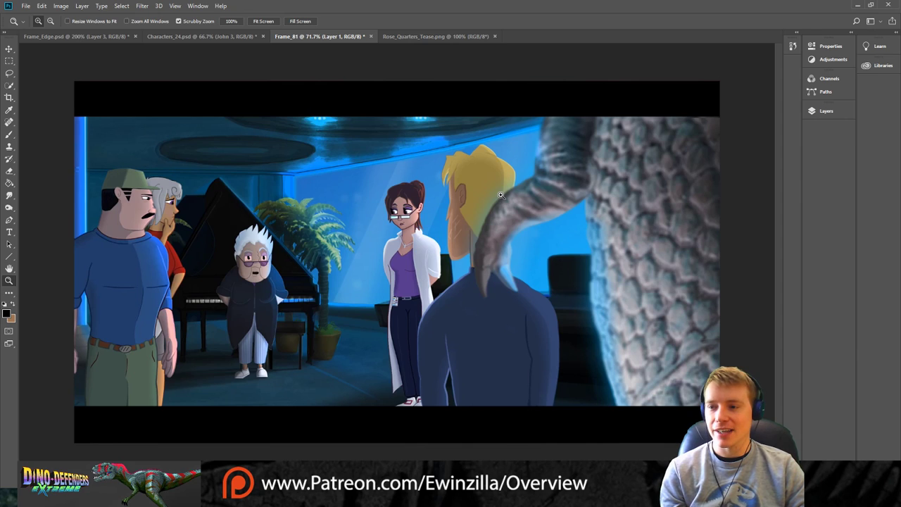
pyautogui.click(100, 39)
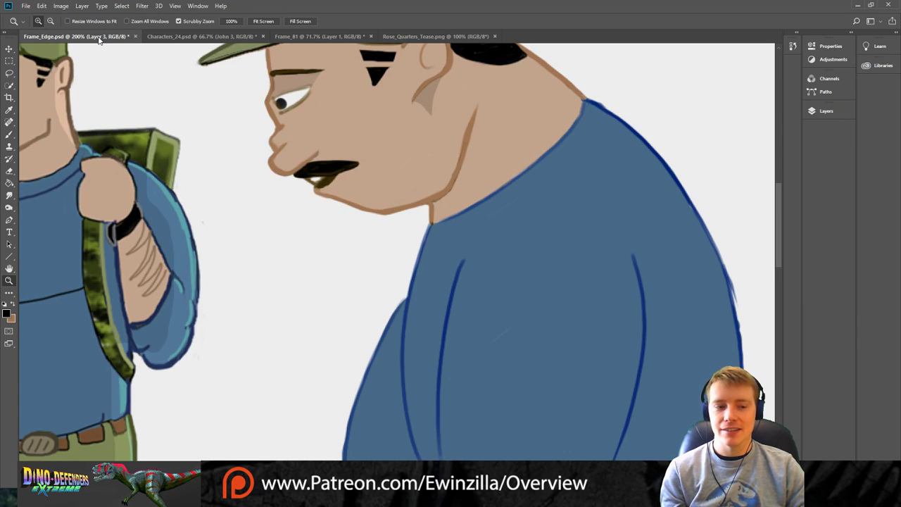
# Sample the shirt's dark blue outline and paint a raised collar edge around the base of the profile man's neck.
pyautogui.click(9, 134)
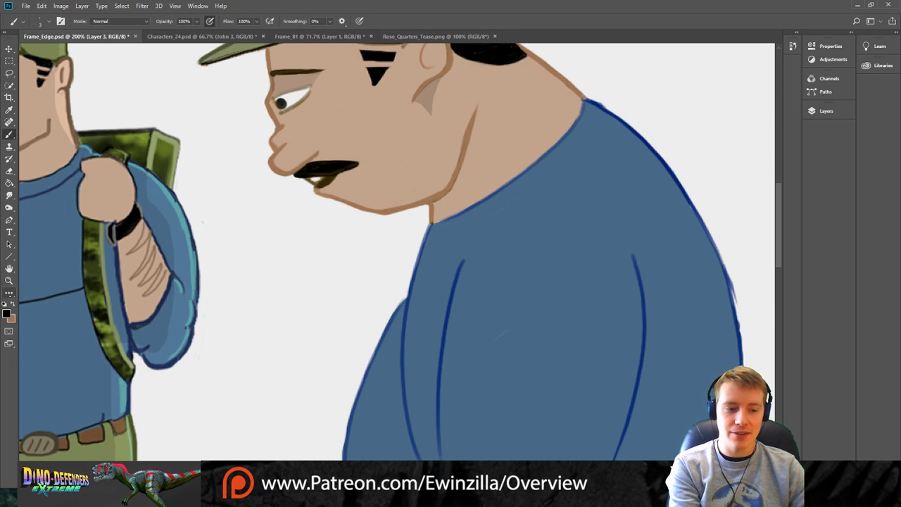
pyautogui.press('i')
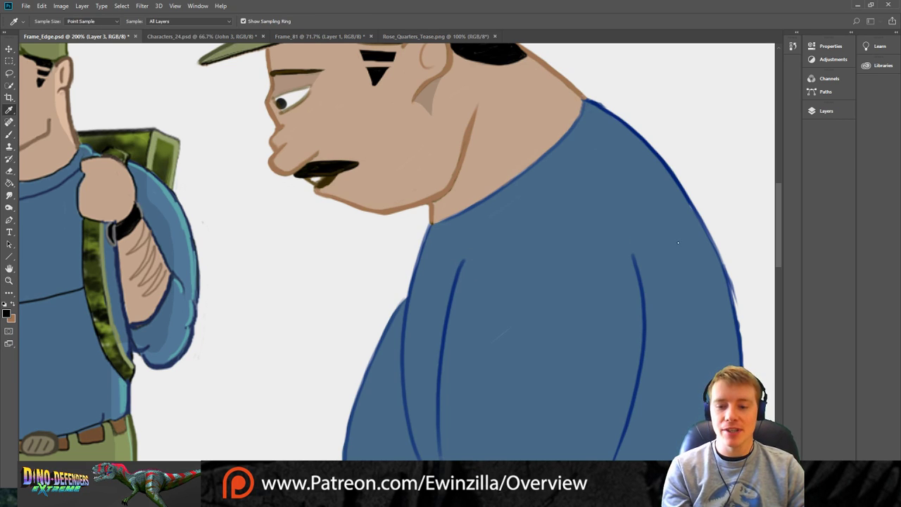
pyautogui.click(678, 243)
pyautogui.press('b')
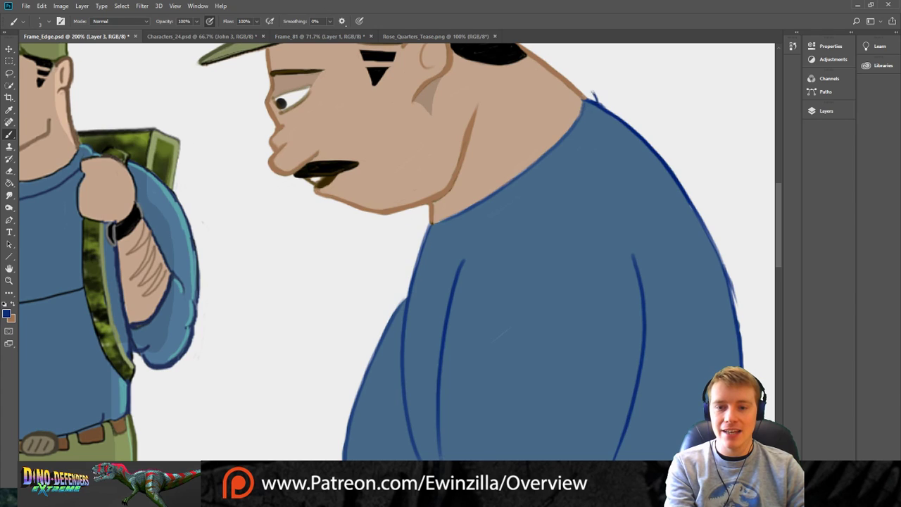
pyautogui.moveTo(593, 94)
pyautogui.mouseDown()
pyautogui.moveTo(421, 240)
pyautogui.moveTo(428, 217)
pyautogui.moveTo(421, 240)
pyautogui.moveTo(430, 217)
pyautogui.moveTo(499, 176)
pyautogui.moveTo(466, 195)
pyautogui.moveTo(554, 125)
pyautogui.mouseUp()
pyautogui.moveTo(525, 152)
pyautogui.mouseDown()
pyautogui.moveTo(573, 100)
pyautogui.moveTo(597, 101)
pyautogui.moveTo(577, 95)
pyautogui.moveTo(597, 101)
pyautogui.mouseUp()
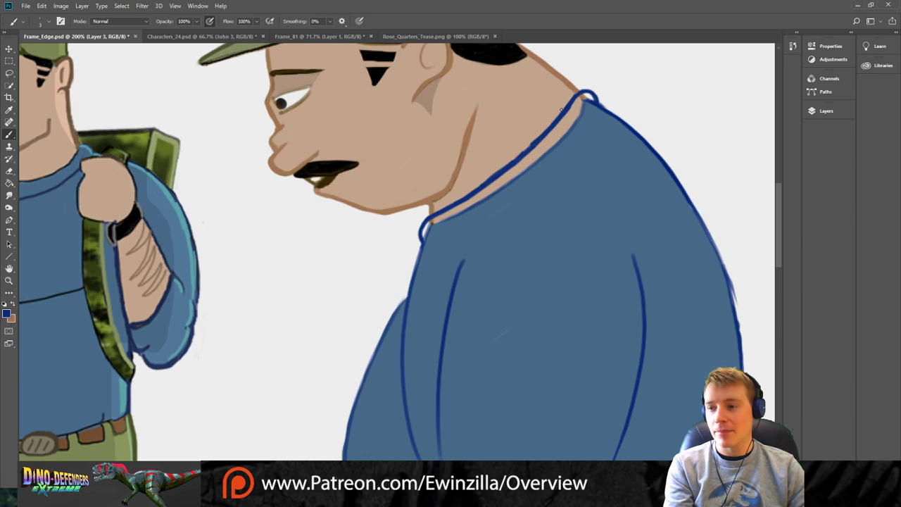
# Smudge the shirt's blue over the skin and background gaps up to the new collar outline, covering the old neckline.
pyautogui.press('r')
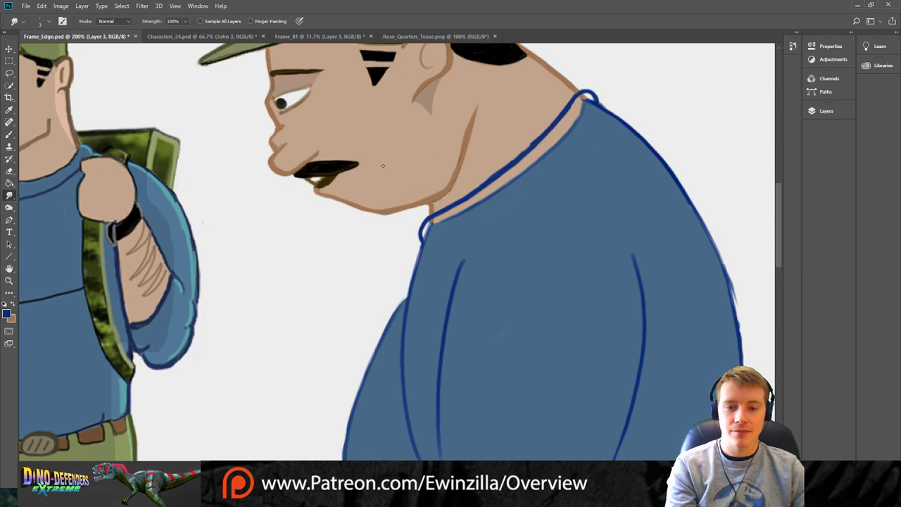
pyautogui.moveTo(432, 240)
pyautogui.mouseDown()
pyautogui.moveTo(430, 222)
pyautogui.moveTo(477, 203)
pyautogui.moveTo(439, 225)
pyautogui.mouseUp()
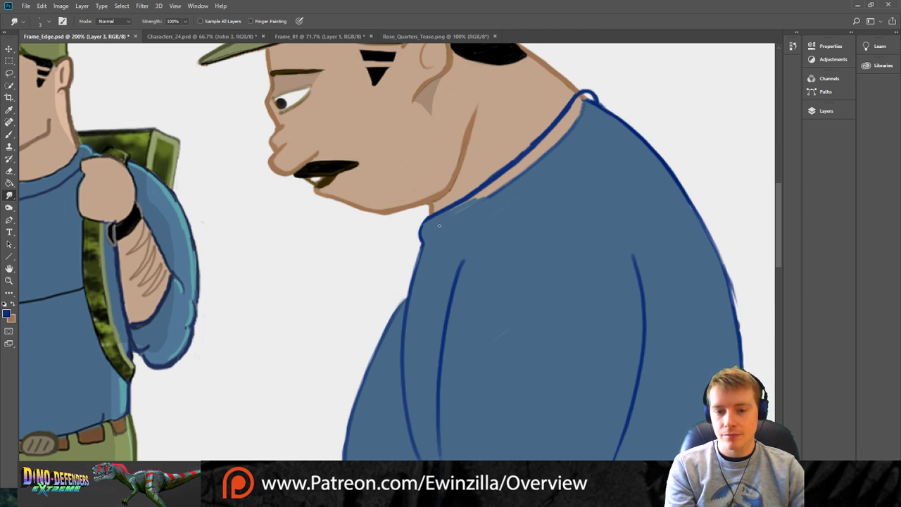
pyautogui.moveTo(480, 199)
pyautogui.mouseDown()
pyautogui.moveTo(464, 201)
pyautogui.moveTo(504, 182)
pyautogui.mouseUp()
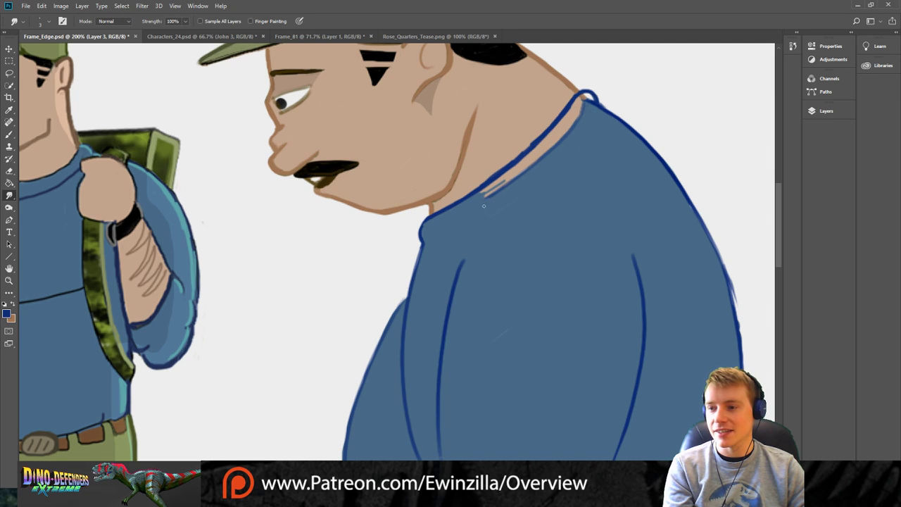
pyautogui.moveTo(491, 202)
pyautogui.mouseDown()
pyautogui.moveTo(543, 168)
pyautogui.moveTo(474, 205)
pyautogui.moveTo(561, 148)
pyautogui.moveTo(524, 160)
pyautogui.moveTo(534, 150)
pyautogui.moveTo(516, 166)
pyautogui.mouseUp()
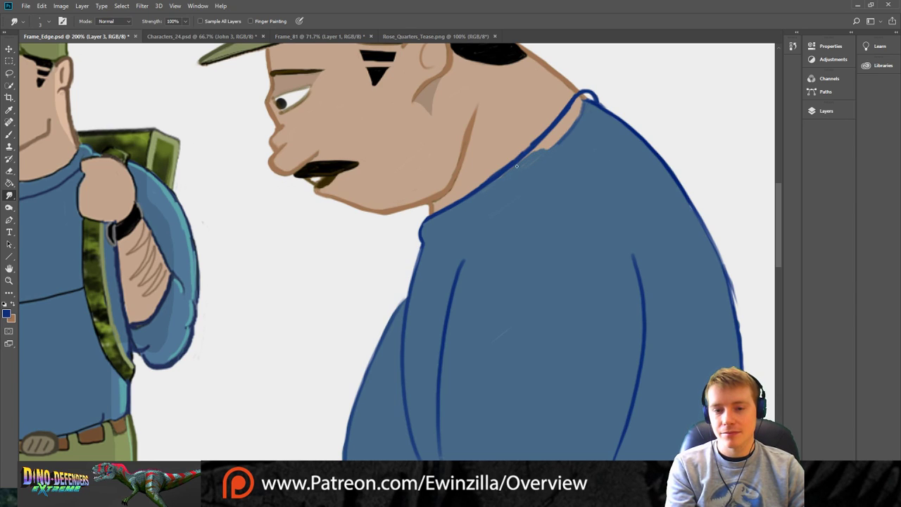
pyautogui.moveTo(465, 190)
pyautogui.mouseDown()
pyautogui.moveTo(543, 131)
pyautogui.moveTo(509, 167)
pyautogui.moveTo(512, 178)
pyautogui.moveTo(592, 105)
pyautogui.moveTo(576, 106)
pyautogui.moveTo(587, 96)
pyautogui.moveTo(574, 104)
pyautogui.moveTo(593, 99)
pyautogui.moveTo(561, 128)
pyautogui.moveTo(572, 108)
pyautogui.moveTo(528, 161)
pyautogui.moveTo(576, 100)
pyautogui.mouseUp()
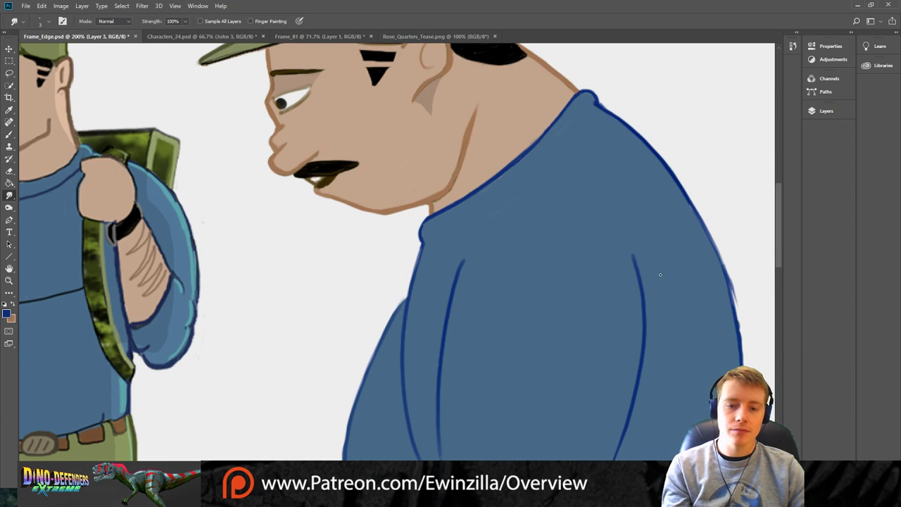
# Sample the navy collar line from the reference character and paint a collar seam in two strokes, leaving its middle open.
pyautogui.click(9, 110)
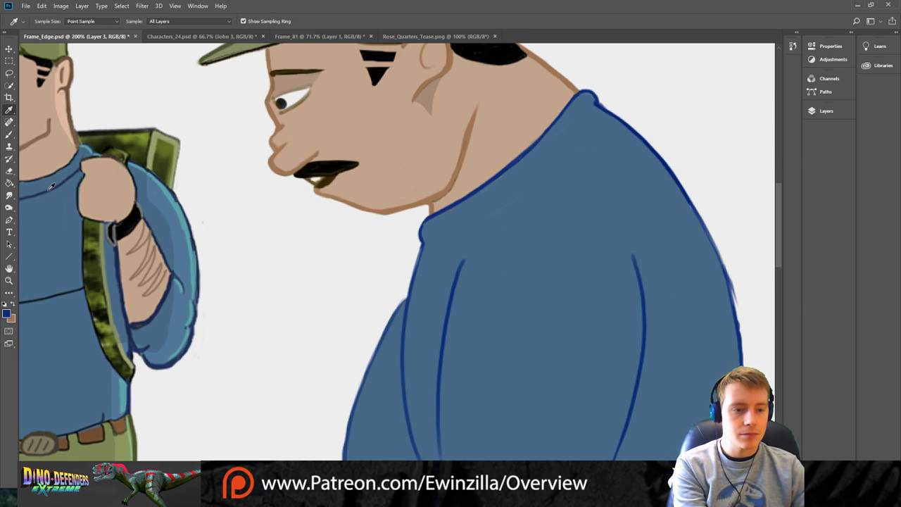
pyautogui.click(9, 133)
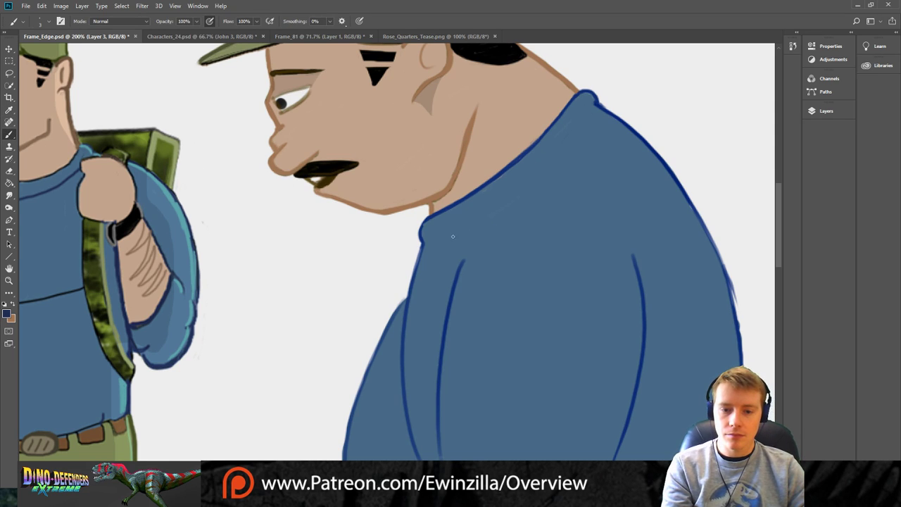
pyautogui.moveTo(429, 238); pyautogui.dragTo(516, 187)
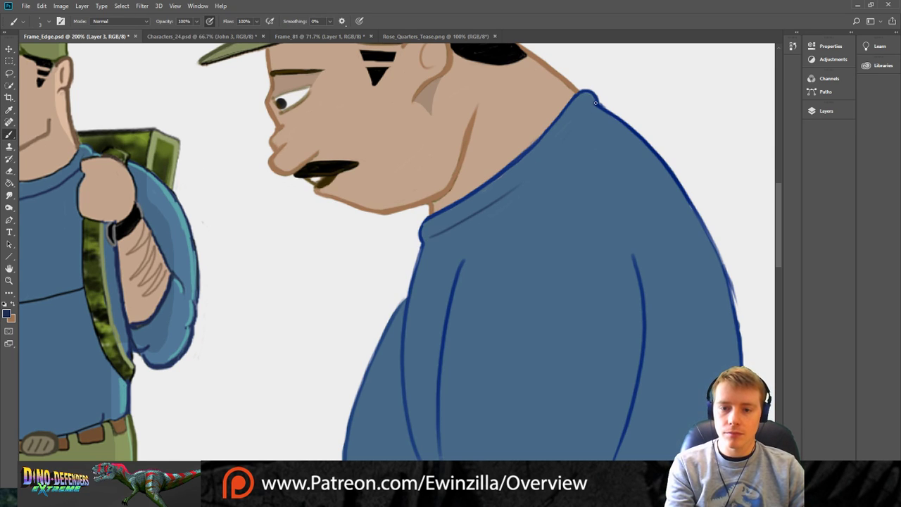
pyautogui.moveTo(595, 103); pyautogui.dragTo(553, 157)
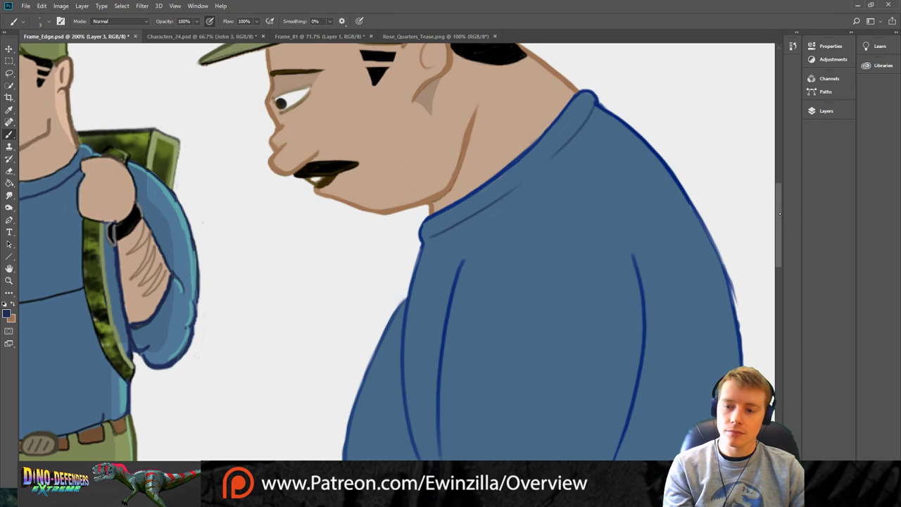
# Repaint the profile man's chest line and the front line of his near sleeve in navy down to the forearm.
pyautogui.scroll(-5, 705, 247)
pyautogui.scroll(2, 704, 247)
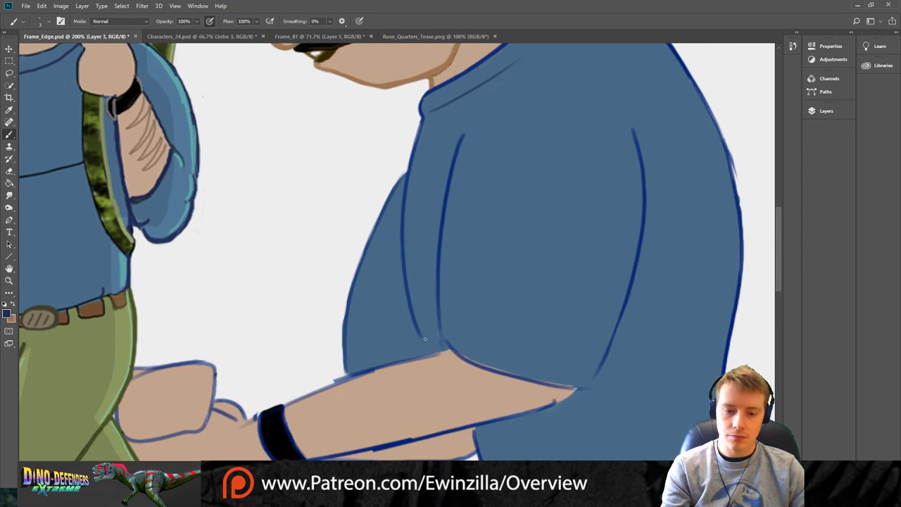
pyautogui.moveTo(425, 338)
pyautogui.mouseDown()
pyautogui.moveTo(403, 189)
pyautogui.moveTo(397, 215)
pyautogui.moveTo(405, 186)
pyautogui.moveTo(400, 227)
pyautogui.mouseUp()
pyautogui.click(9, 195)
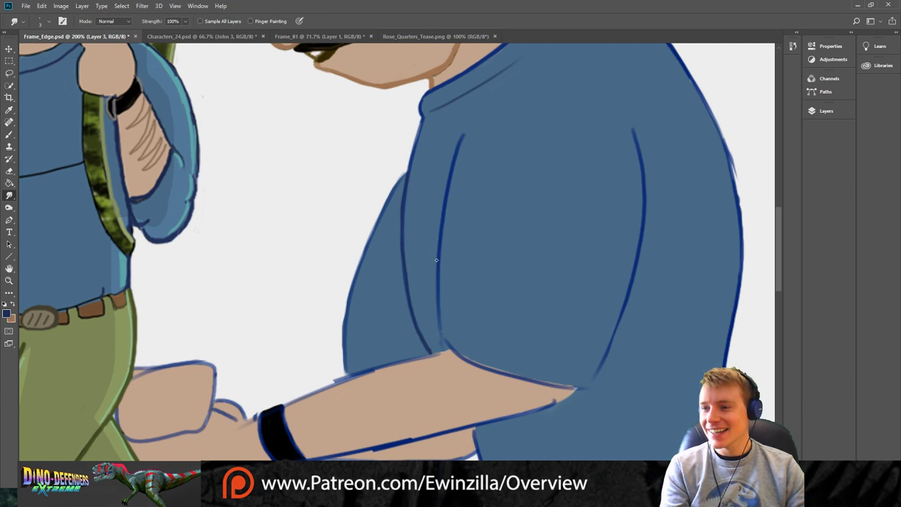
pyautogui.press('b')
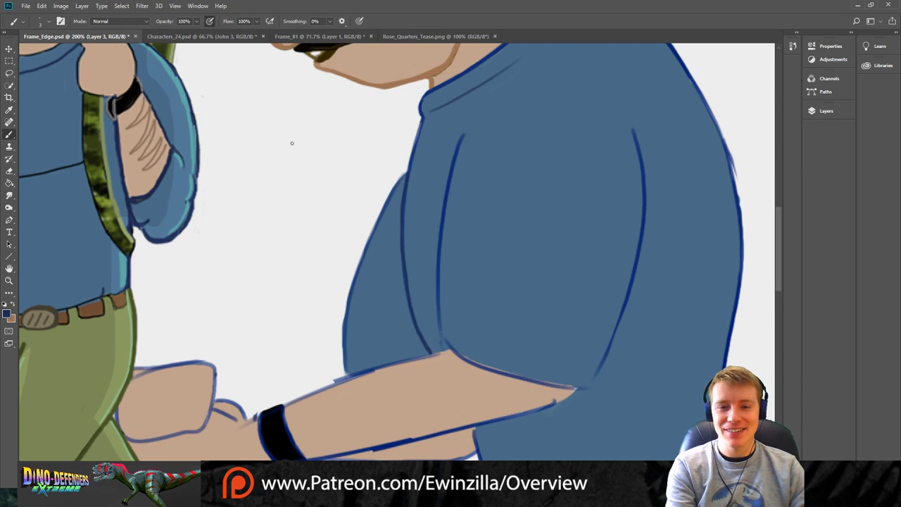
pyautogui.moveTo(462, 131); pyautogui.dragTo(436, 254)
pyautogui.moveTo(450, 194)
pyautogui.mouseDown()
pyautogui.moveTo(442, 345)
pyautogui.moveTo(481, 370)
pyautogui.mouseUp()
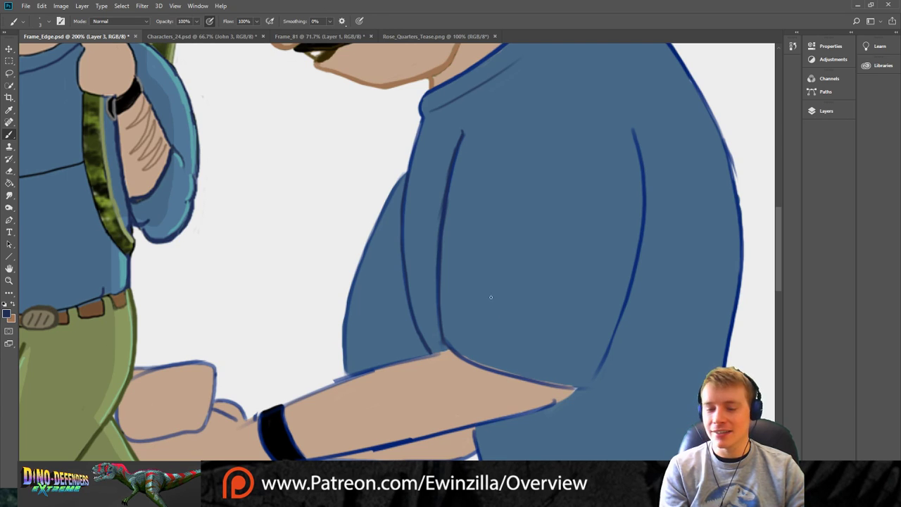
pyautogui.moveTo(449, 339); pyautogui.dragTo(475, 349)
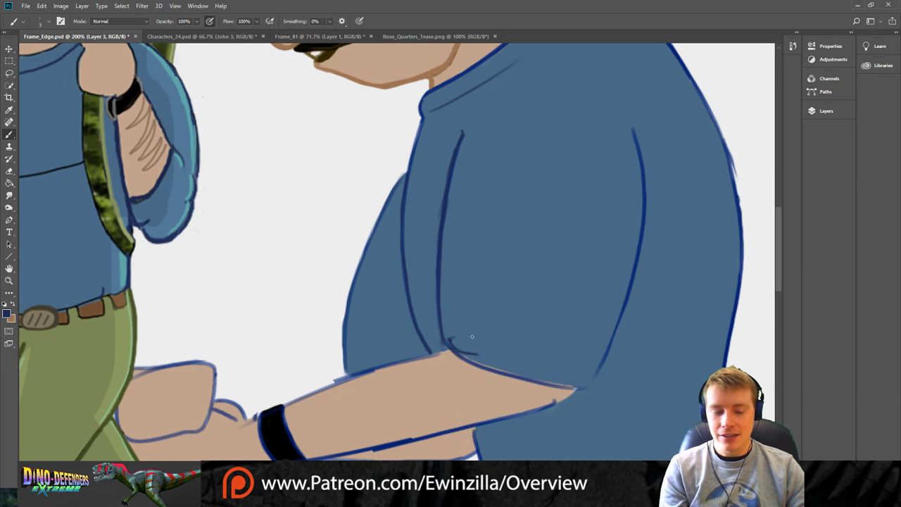
pyautogui.hotkey('ctrl', 'z')
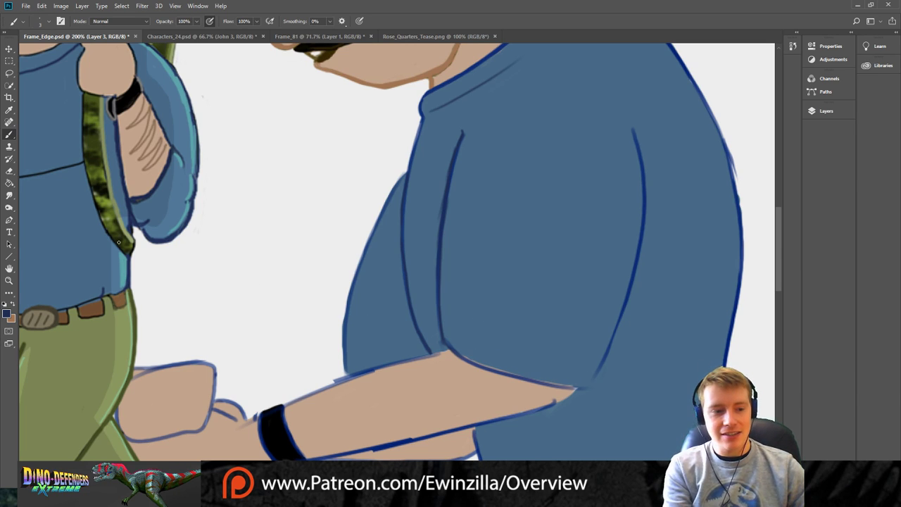
# Smudge away the skin-coloured edge along the near sleeve's hem and blend the hem into the sleeve's back line.
pyautogui.click(9, 195)
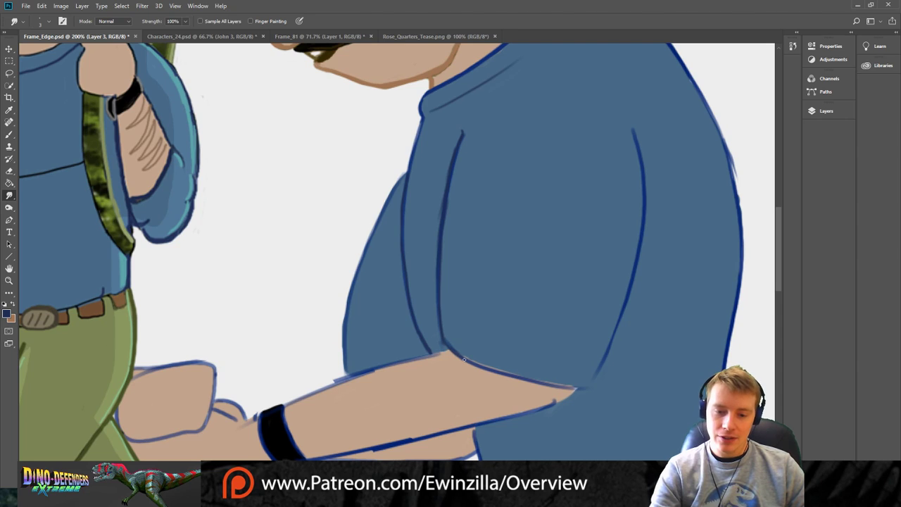
pyautogui.moveTo(442, 341); pyautogui.dragTo(523, 371)
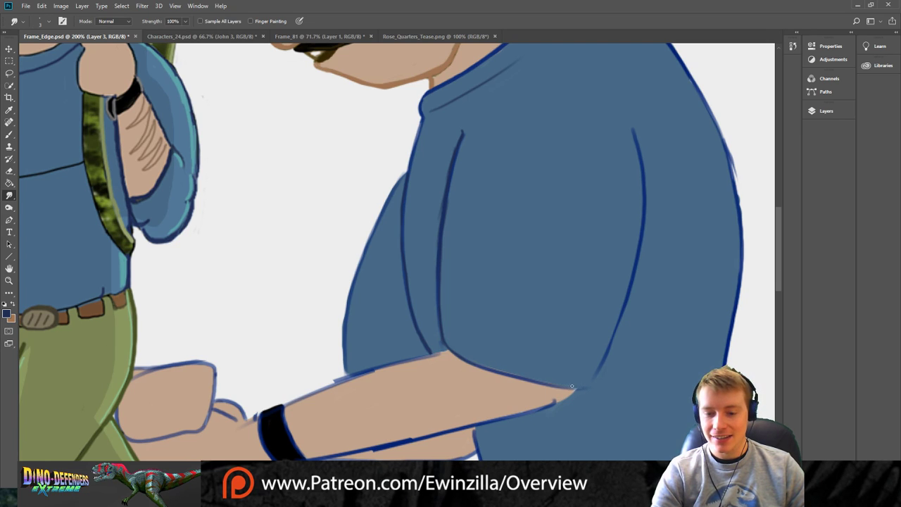
pyautogui.moveTo(549, 386)
pyautogui.mouseDown()
pyautogui.moveTo(582, 389)
pyautogui.moveTo(540, 383)
pyautogui.moveTo(488, 394)
pyautogui.moveTo(530, 394)
pyautogui.moveTo(541, 383)
pyautogui.moveTo(579, 395)
pyautogui.moveTo(550, 386)
pyautogui.moveTo(592, 393)
pyautogui.moveTo(552, 387)
pyautogui.moveTo(594, 383)
pyautogui.moveTo(592, 397)
pyautogui.moveTo(604, 359)
pyautogui.moveTo(584, 387)
pyautogui.moveTo(567, 388)
pyautogui.moveTo(602, 364)
pyautogui.moveTo(577, 384)
pyautogui.mouseUp()
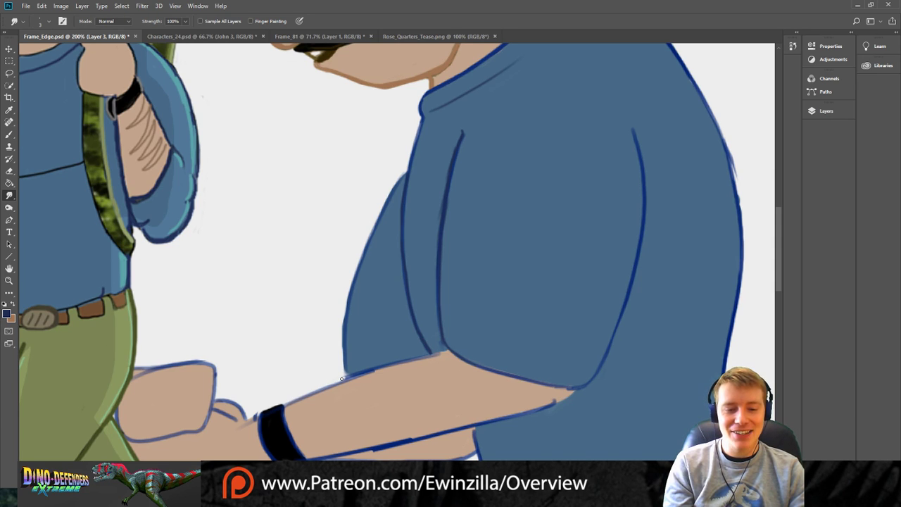
# Activate the reference character's layer and move the character left, clear of the profile man's hands.
pyautogui.doubleClick(9, 268)
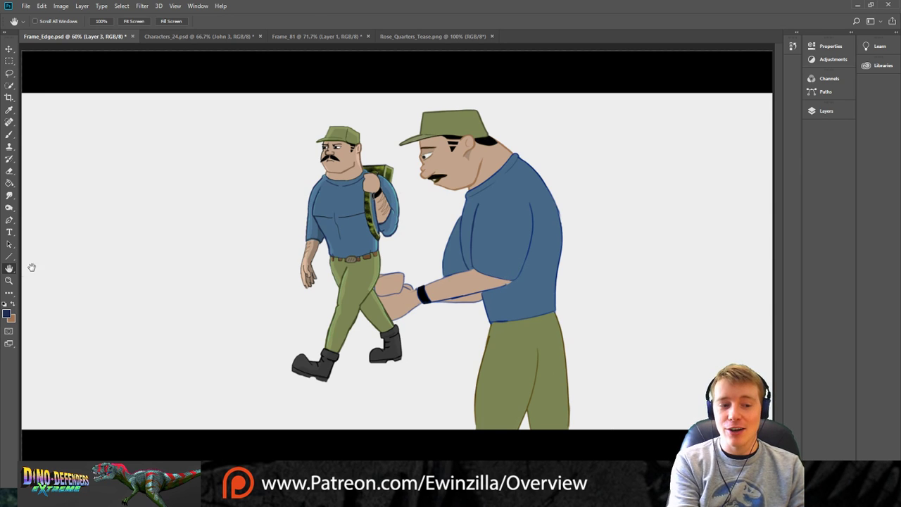
pyautogui.click(8, 280)
pyautogui.click(516, 253)
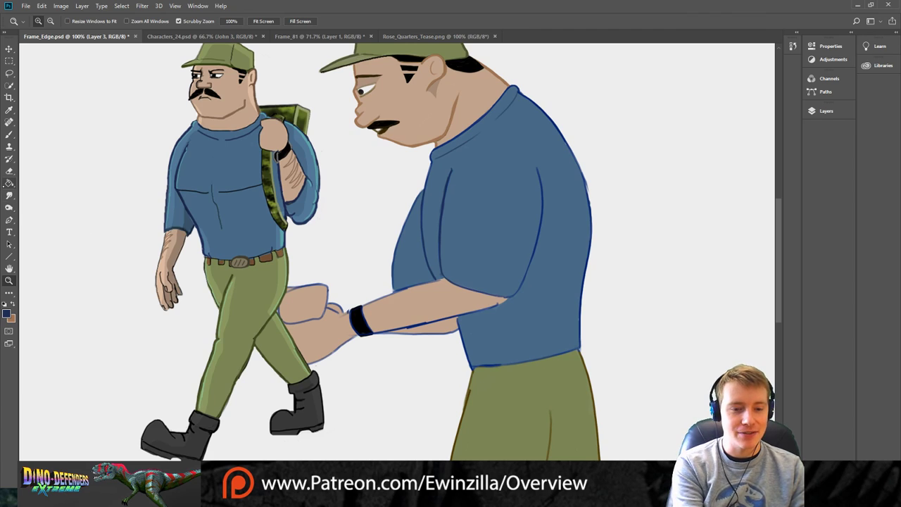
pyautogui.click(826, 110)
pyautogui.click(748, 172)
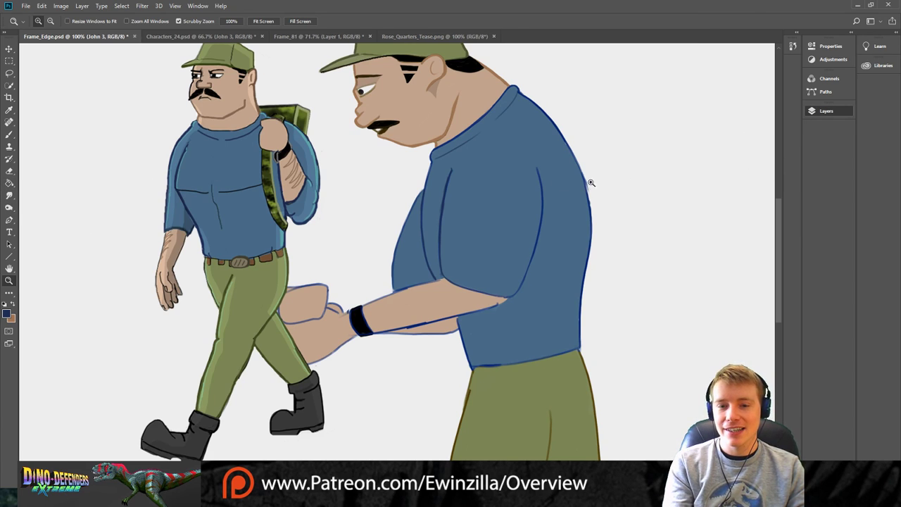
pyautogui.press('v')
pyautogui.moveTo(245, 147); pyautogui.dragTo(154, 155)
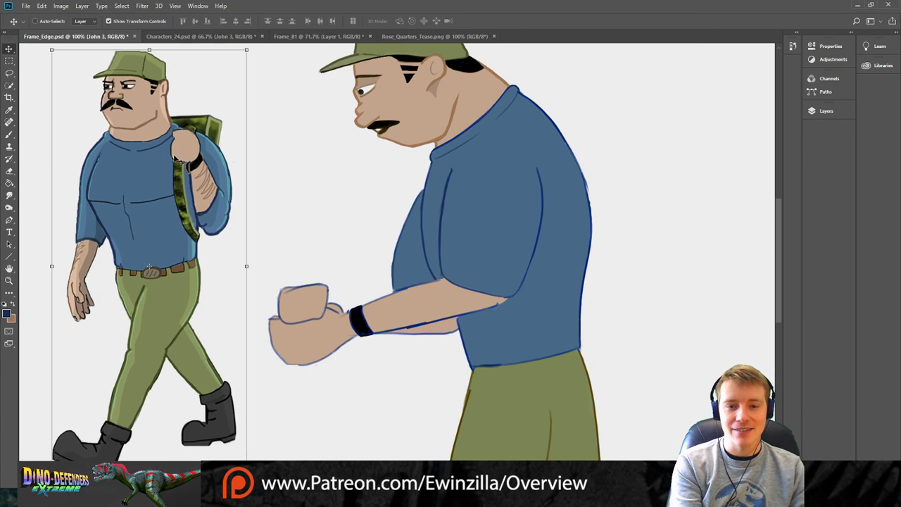
# Sample the brown jaw line from the profile man and make his Layer 3 active for painting.
pyautogui.press('b')
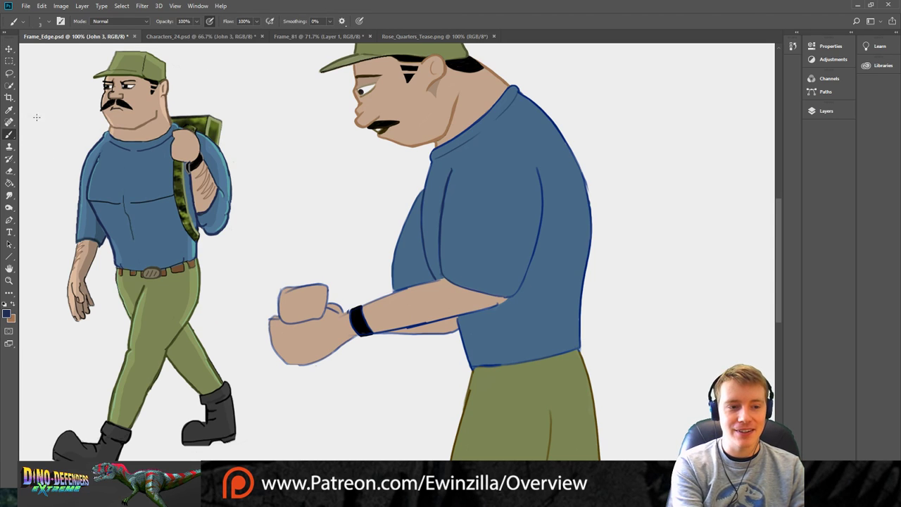
pyautogui.press('i')
pyautogui.click(459, 105)
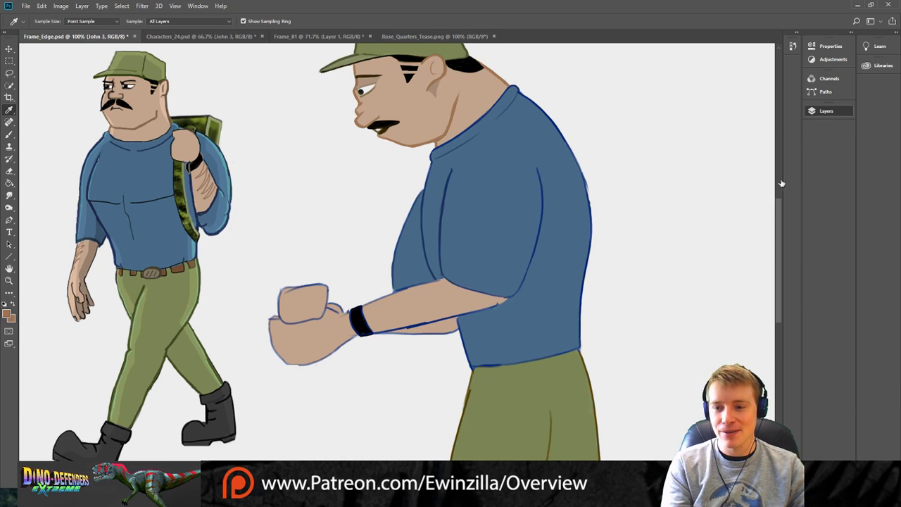
pyautogui.keyDown('ctrl'); pyautogui.click(550, 199); pyautogui.keyUp('ctrl')
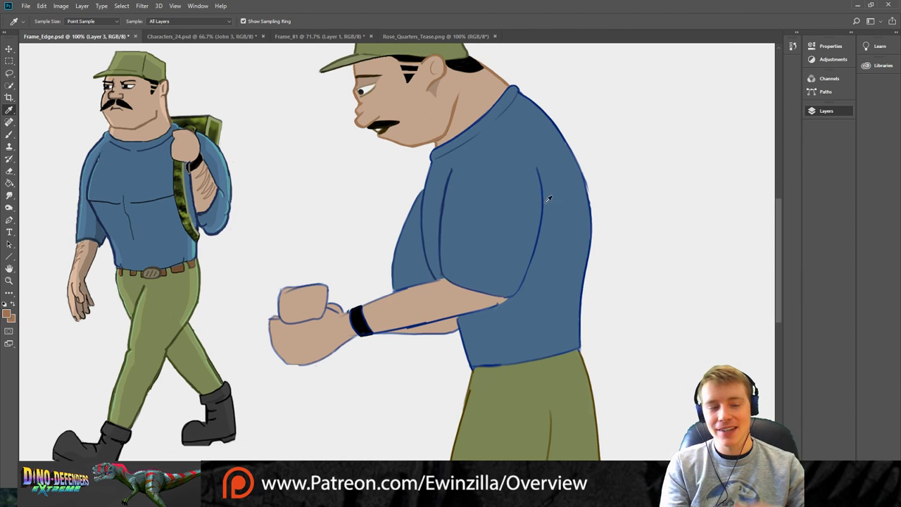
pyautogui.press('b')
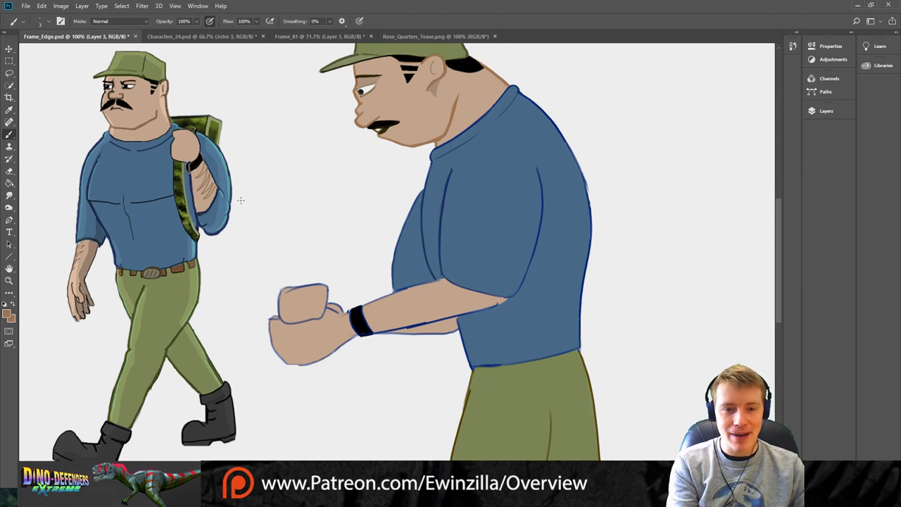
# Switch the tools to a two-column layout and set the workspace to full-screen mode.
pyautogui.click(9, 293)
pyautogui.click(5, 32)
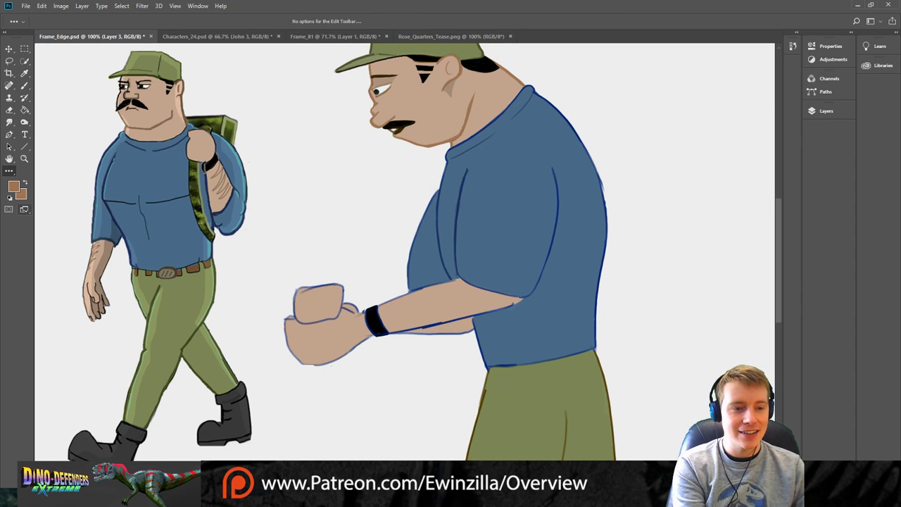
pyautogui.press('f')
pyautogui.press('f')
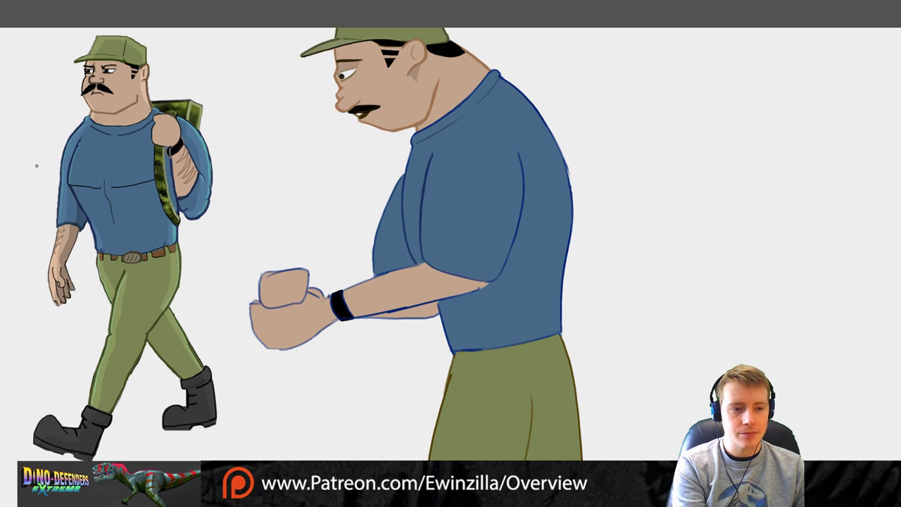
# Repaint the blue outlines of the profile man's thumb and fist in the sampled brown.
pyautogui.click(395, 299)
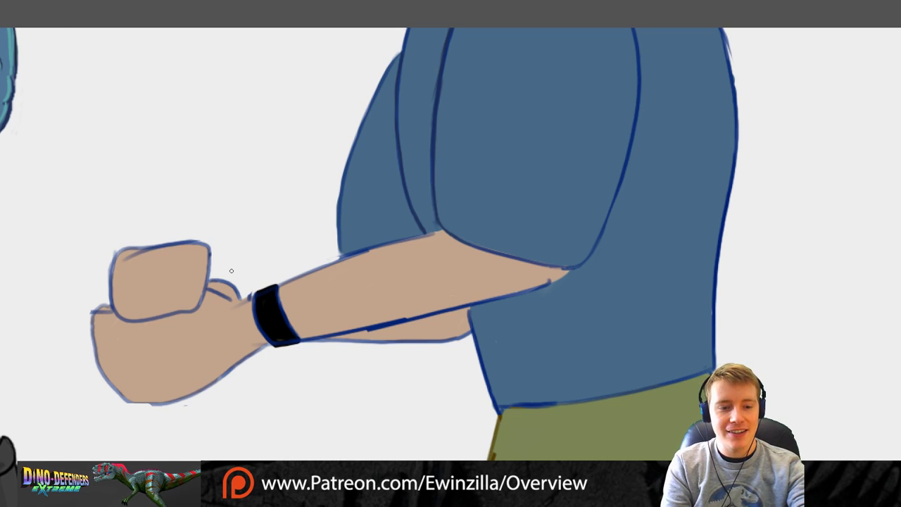
pyautogui.moveTo(207, 280)
pyautogui.mouseDown()
pyautogui.moveTo(238, 290)
pyautogui.moveTo(242, 299)
pyautogui.moveTo(229, 300)
pyautogui.mouseUp()
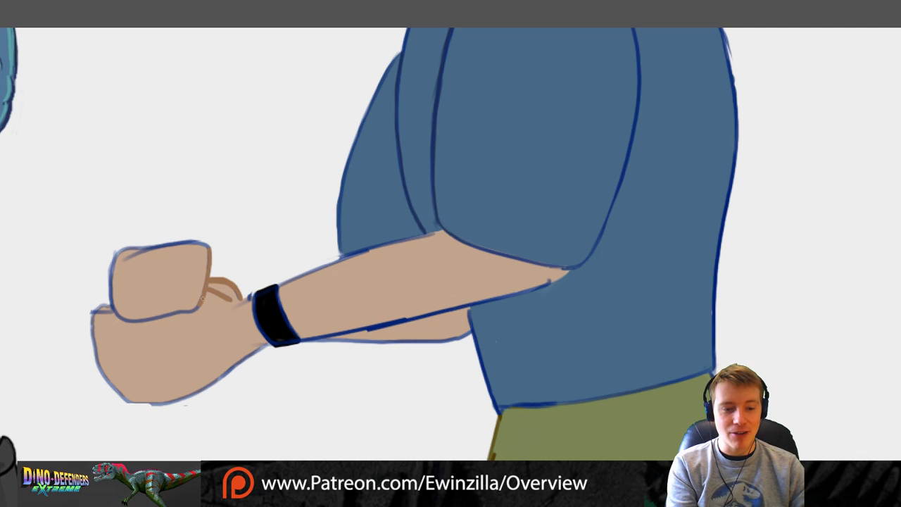
pyautogui.moveTo(209, 248)
pyautogui.mouseDown()
pyautogui.moveTo(178, 242)
pyautogui.moveTo(131, 257)
pyautogui.mouseUp()
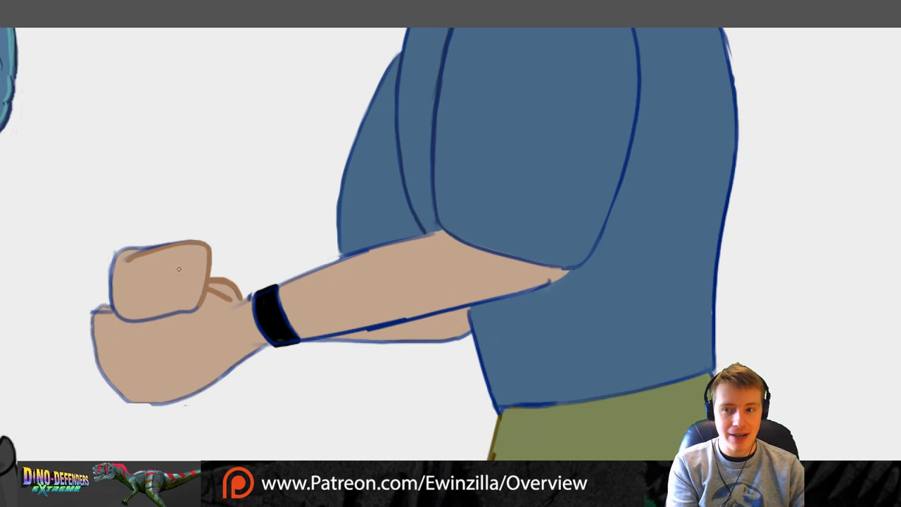
pyautogui.moveTo(128, 259); pyautogui.dragTo(207, 244)
pyautogui.moveTo(148, 248)
pyautogui.mouseDown()
pyautogui.moveTo(112, 258)
pyautogui.moveTo(109, 297)
pyautogui.mouseUp()
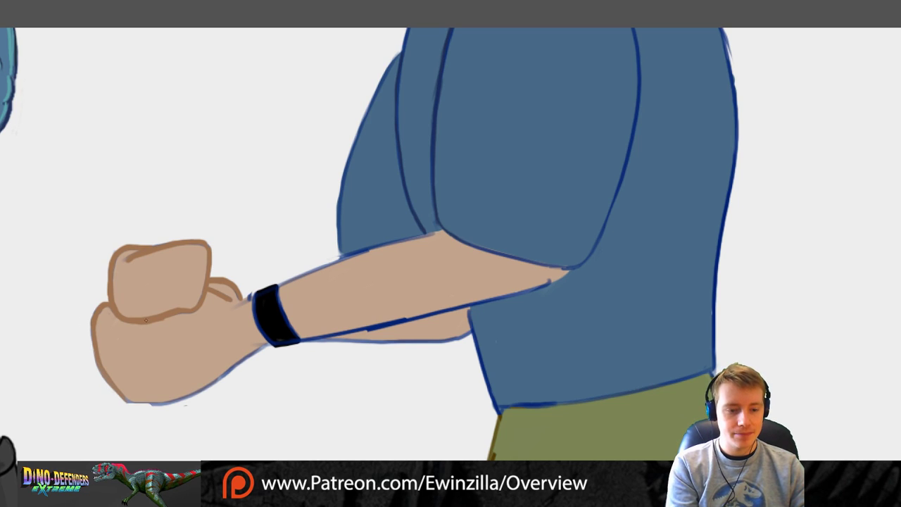
# Thin the fist's lower outline, remove the stray line inside its upper corner and clean up its top edge.
pyautogui.moveTo(115, 319)
pyautogui.mouseDown()
pyautogui.moveTo(166, 322)
pyautogui.moveTo(143, 321)
pyautogui.mouseUp()
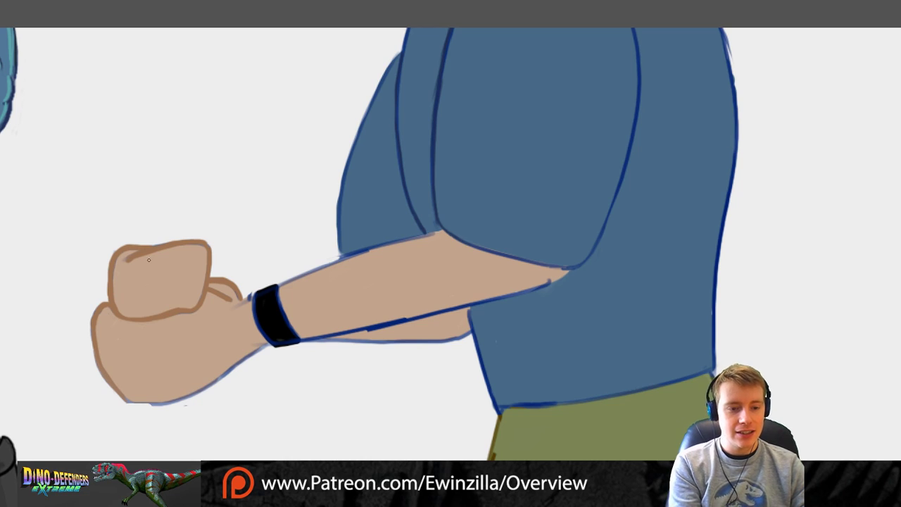
pyautogui.moveTo(121, 261); pyautogui.dragTo(149, 252)
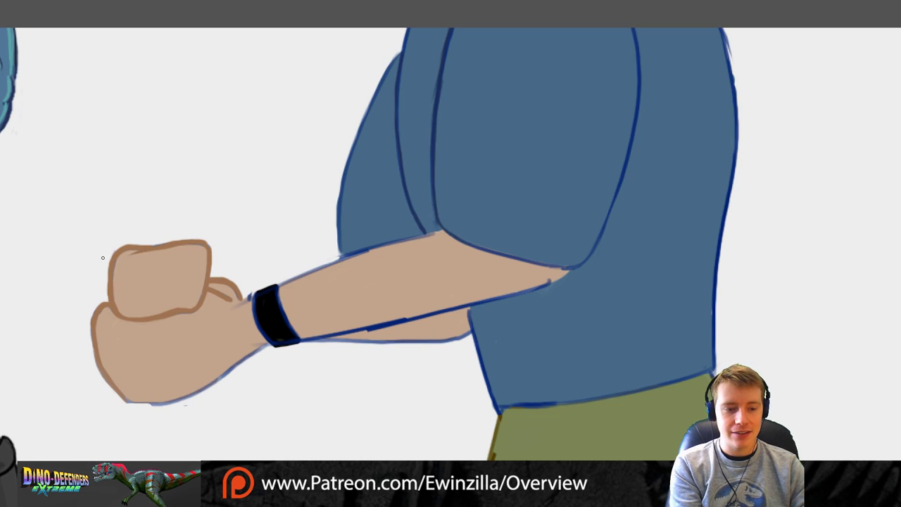
pyautogui.moveTo(112, 248)
pyautogui.mouseDown()
pyautogui.moveTo(111, 258)
pyautogui.moveTo(138, 244)
pyautogui.moveTo(205, 237)
pyautogui.mouseUp()
pyautogui.moveTo(145, 240); pyautogui.dragTo(182, 237)
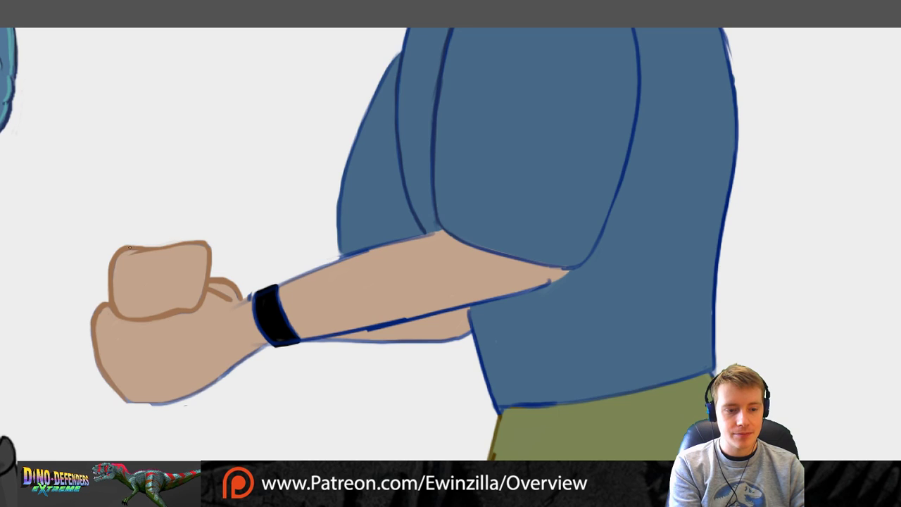
pyautogui.moveTo(129, 248); pyautogui.dragTo(194, 242)
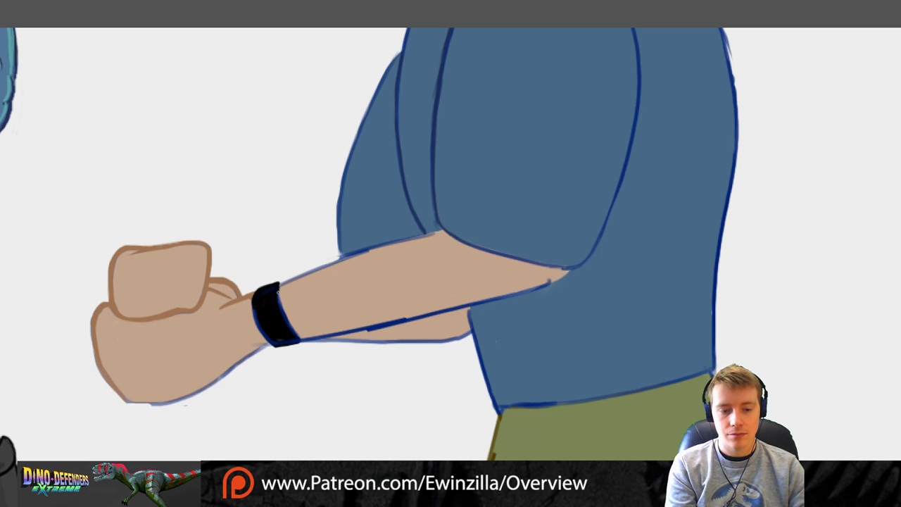
# Paint over the wristband's blue side outlines in black.
pyautogui.moveTo(279, 300)
pyautogui.mouseDown()
pyautogui.moveTo(279, 283)
pyautogui.moveTo(299, 340)
pyautogui.mouseUp()
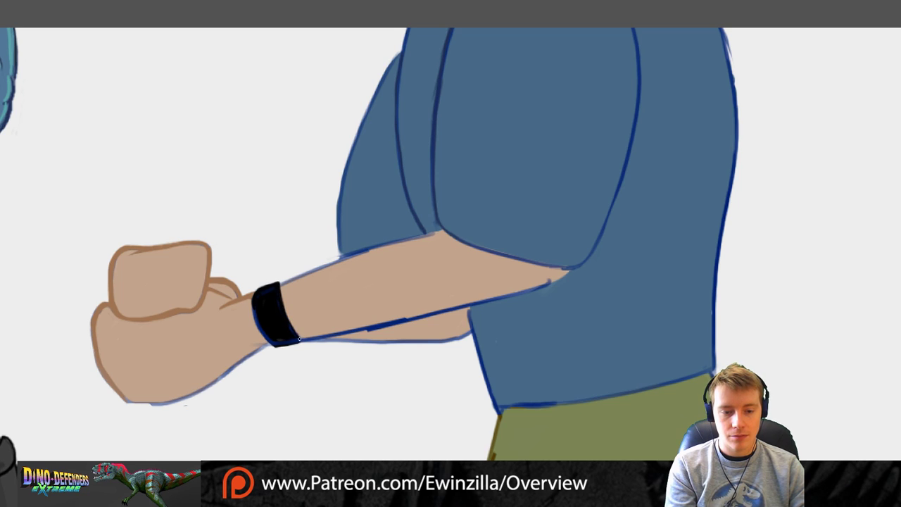
pyautogui.moveTo(257, 319)
pyautogui.mouseDown()
pyautogui.moveTo(262, 333)
pyautogui.moveTo(254, 304)
pyautogui.mouseUp()
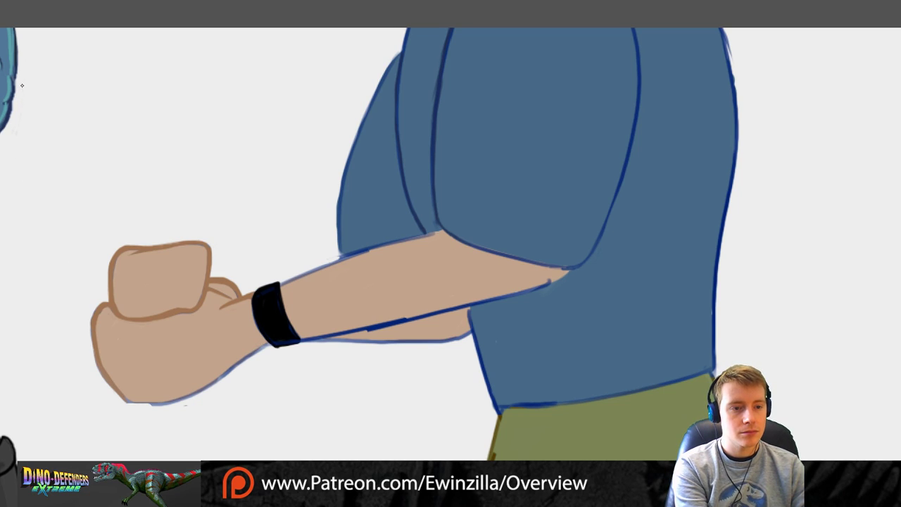
# Try dividing the fist into fingers with short vertical brown lines, and undo them.
pyautogui.moveTo(129, 265); pyautogui.dragTo(130, 308)
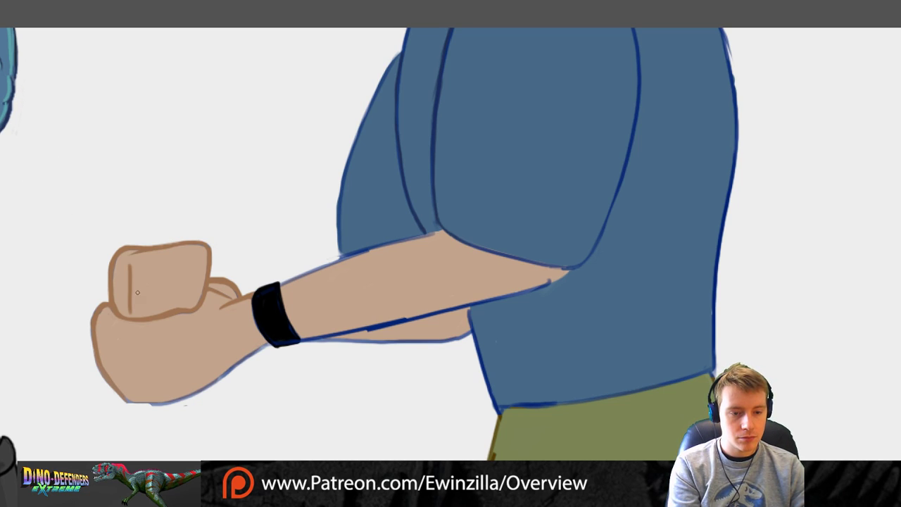
pyautogui.moveTo(181, 262); pyautogui.dragTo(185, 306)
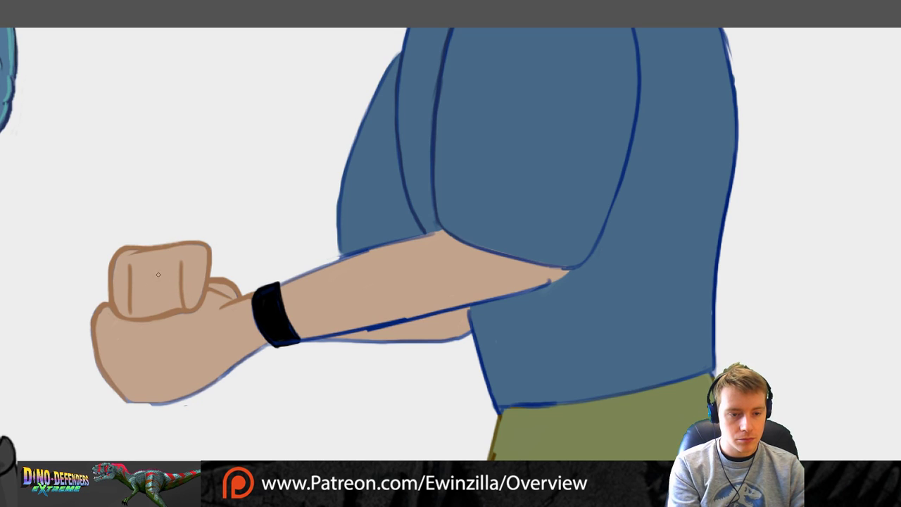
pyautogui.moveTo(158, 266); pyautogui.dragTo(159, 312)
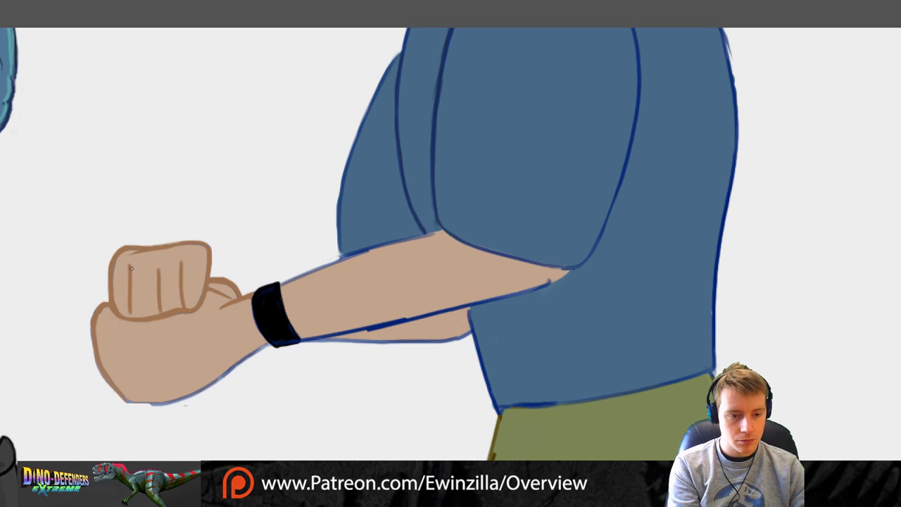
pyautogui.moveTo(131, 268); pyautogui.dragTo(131, 315)
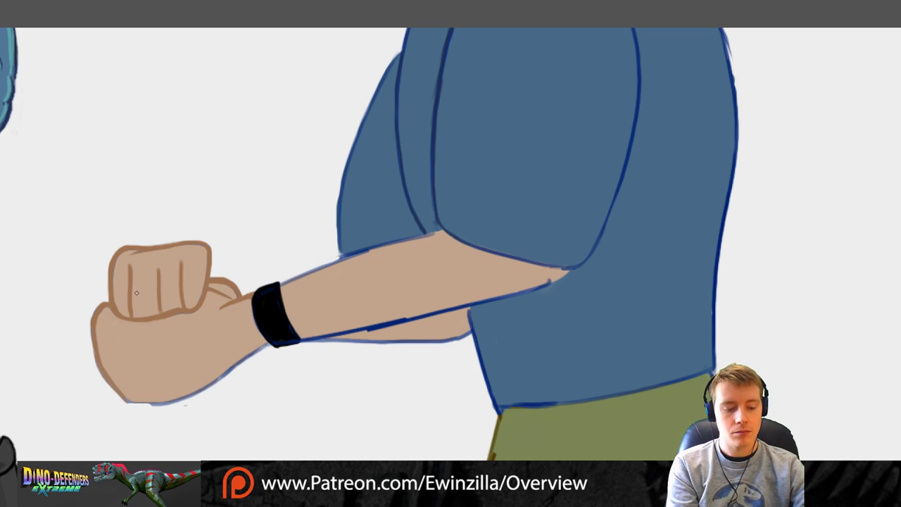
pyautogui.hotkey('ctrl', 'z')
pyautogui.hotkey('ctrl', 'z')
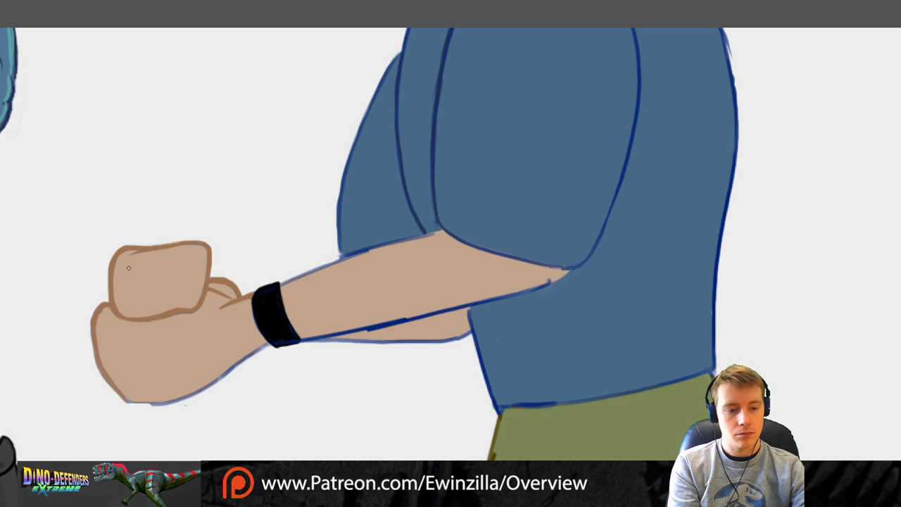
pyautogui.moveTo(128, 271); pyautogui.dragTo(129, 314)
pyautogui.hotkey('ctrl', 'z')
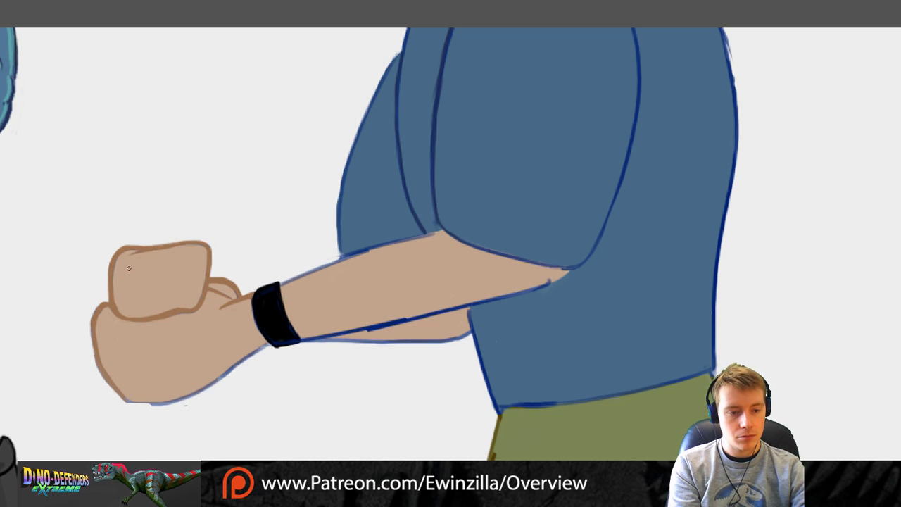
pyautogui.moveTo(130, 268); pyautogui.dragTo(125, 317)
pyautogui.hotkey('ctrl', 'z')
# Paint slightly slanted brown lines from the fist's top edge to its base to separate the fingers, and mark the last finger's inner edge.
pyautogui.moveTo(130, 269); pyautogui.dragTo(124, 315)
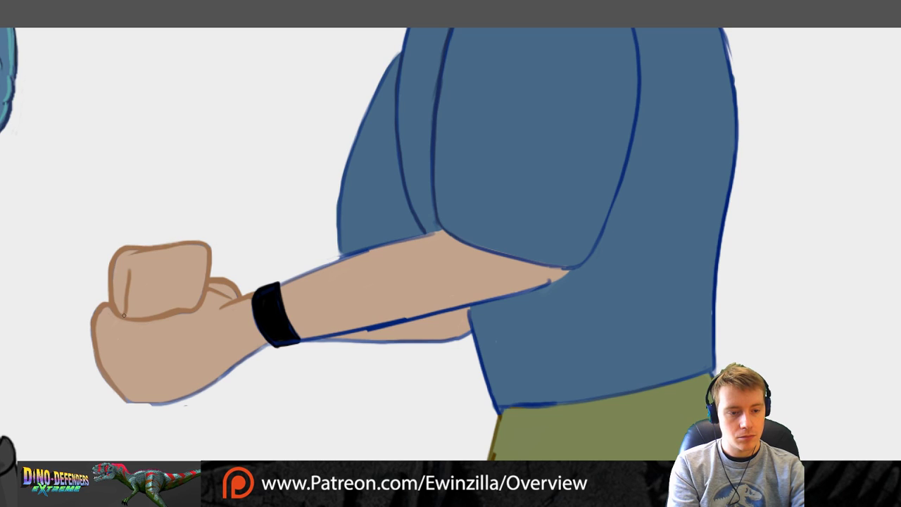
pyautogui.moveTo(131, 265); pyautogui.dragTo(127, 312)
pyautogui.hotkey('ctrl', 'z')
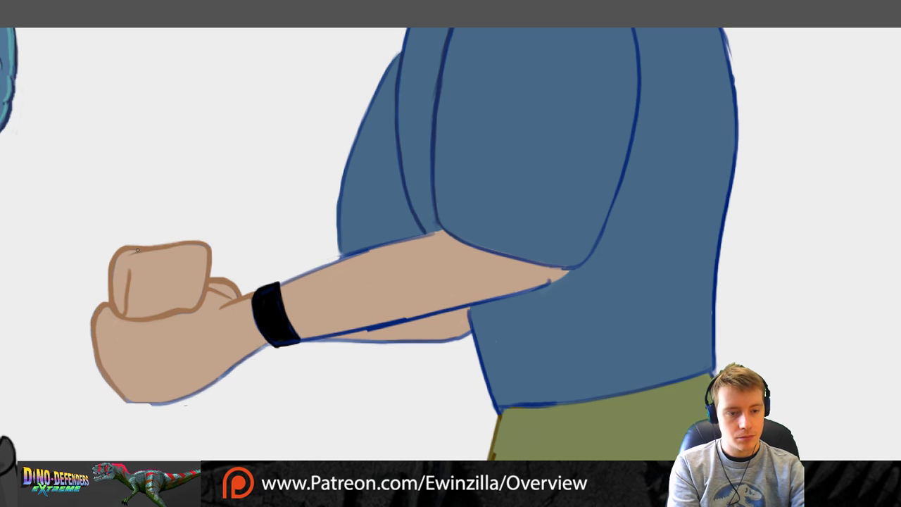
pyautogui.moveTo(138, 250); pyautogui.dragTo(129, 277)
pyautogui.moveTo(158, 249); pyautogui.dragTo(143, 315)
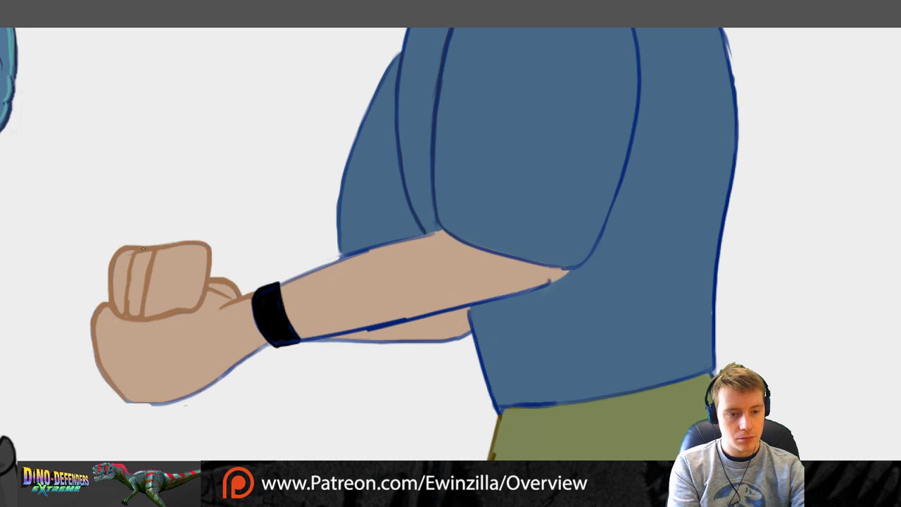
pyautogui.moveTo(132, 255); pyautogui.dragTo(129, 308)
pyautogui.moveTo(160, 249)
pyautogui.mouseDown()
pyautogui.moveTo(150, 316)
pyautogui.moveTo(173, 282)
pyautogui.moveTo(176, 246)
pyautogui.moveTo(173, 302)
pyautogui.mouseUp()
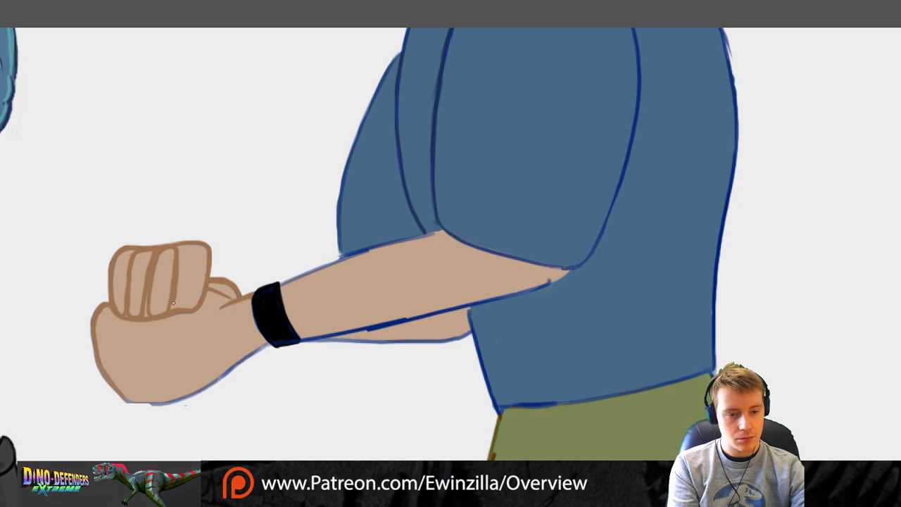
pyautogui.moveTo(184, 244); pyautogui.dragTo(184, 308)
pyautogui.moveTo(187, 304)
pyautogui.mouseDown()
pyautogui.moveTo(197, 268)
pyautogui.moveTo(202, 292)
pyautogui.mouseUp()
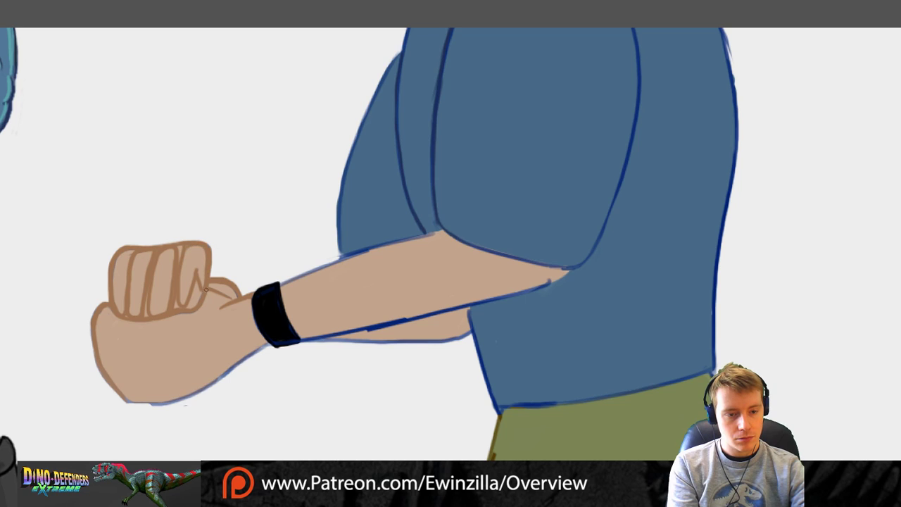
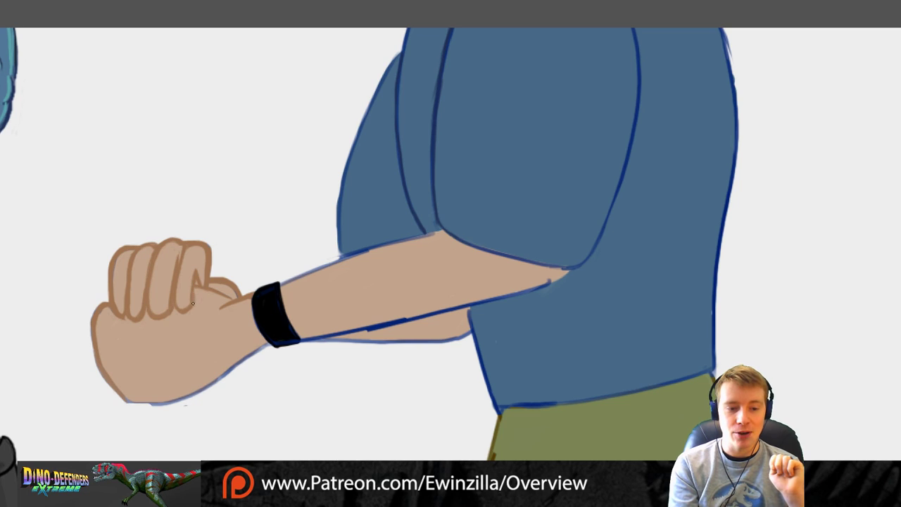
# Finish the last finger's inner line in brown and paint small fingernails at the tips of the curled fingers.
pyautogui.moveTo(192, 302); pyautogui.dragTo(200, 269)
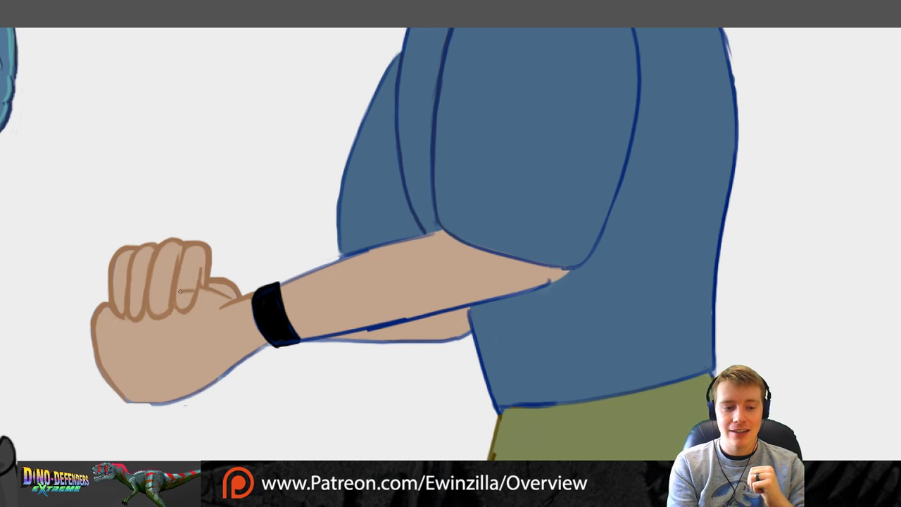
pyautogui.moveTo(152, 296); pyautogui.dragTo(169, 301)
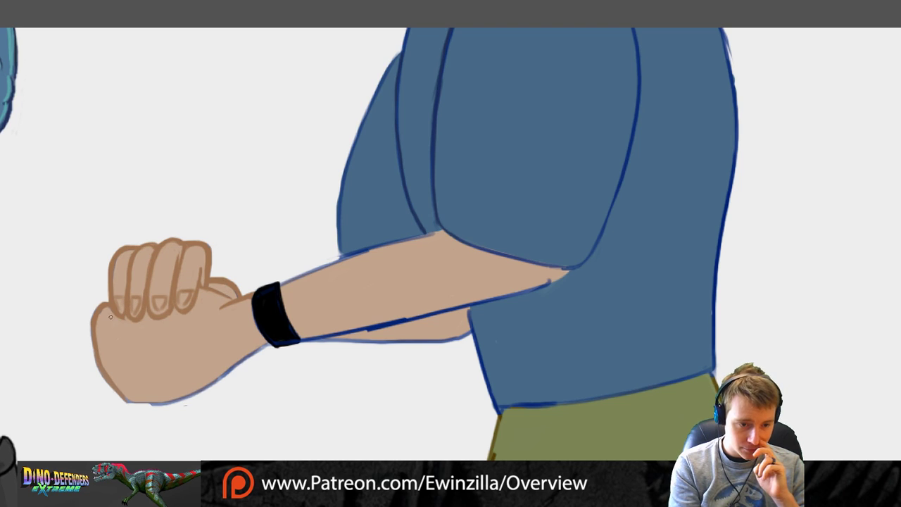
# Repaint the fist's outer side further inward and its lower edge in brown, erasing the old outer edge and thinning the new outline.
pyautogui.moveTo(108, 306)
pyautogui.mouseDown()
pyautogui.moveTo(115, 367)
pyautogui.moveTo(140, 405)
pyautogui.mouseUp()
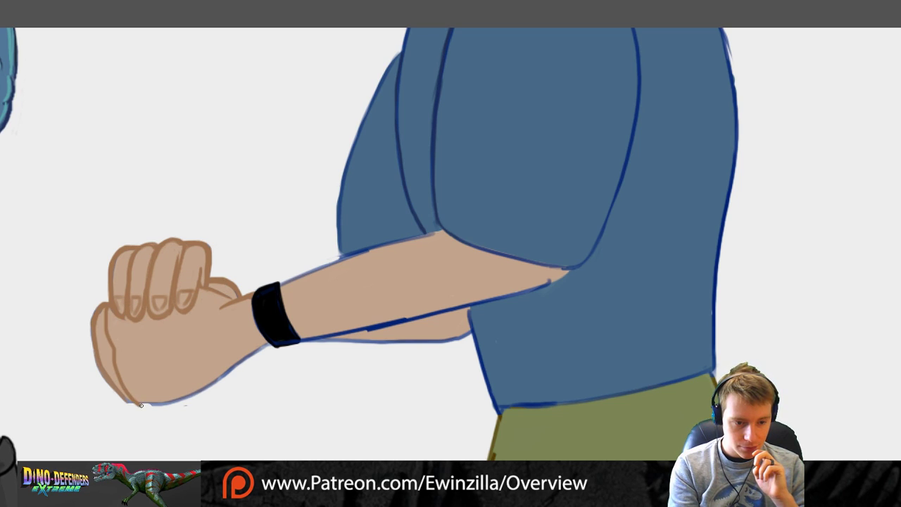
pyautogui.moveTo(109, 305)
pyautogui.mouseDown()
pyautogui.moveTo(139, 404)
pyautogui.moveTo(185, 398)
pyautogui.moveTo(144, 406)
pyautogui.moveTo(207, 386)
pyautogui.moveTo(173, 407)
pyautogui.moveTo(261, 347)
pyautogui.mouseUp()
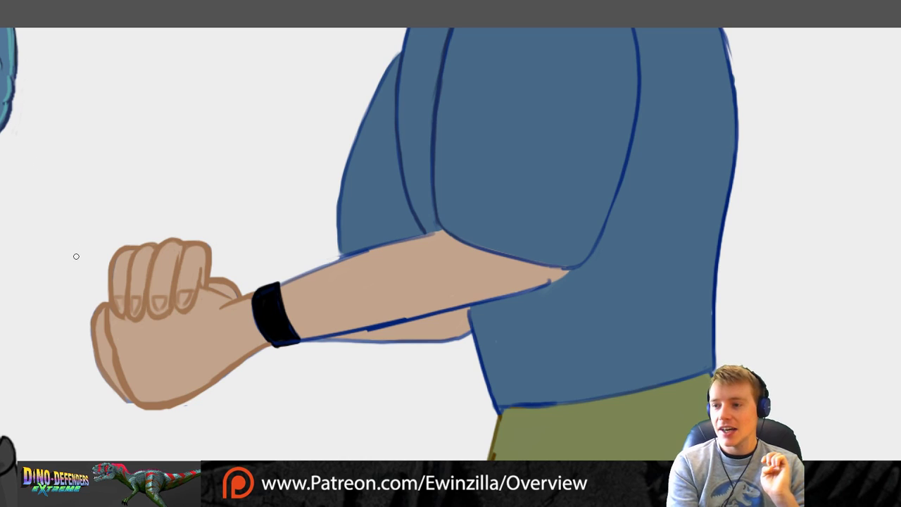
pyautogui.moveTo(94, 309)
pyautogui.mouseDown()
pyautogui.moveTo(103, 301)
pyautogui.moveTo(107, 351)
pyautogui.moveTo(94, 320)
pyautogui.moveTo(130, 410)
pyautogui.moveTo(117, 379)
pyautogui.moveTo(105, 388)
pyautogui.moveTo(101, 381)
pyautogui.moveTo(169, 409)
pyautogui.moveTo(195, 400)
pyautogui.moveTo(140, 402)
pyautogui.moveTo(164, 408)
pyautogui.moveTo(133, 400)
pyautogui.mouseUp()
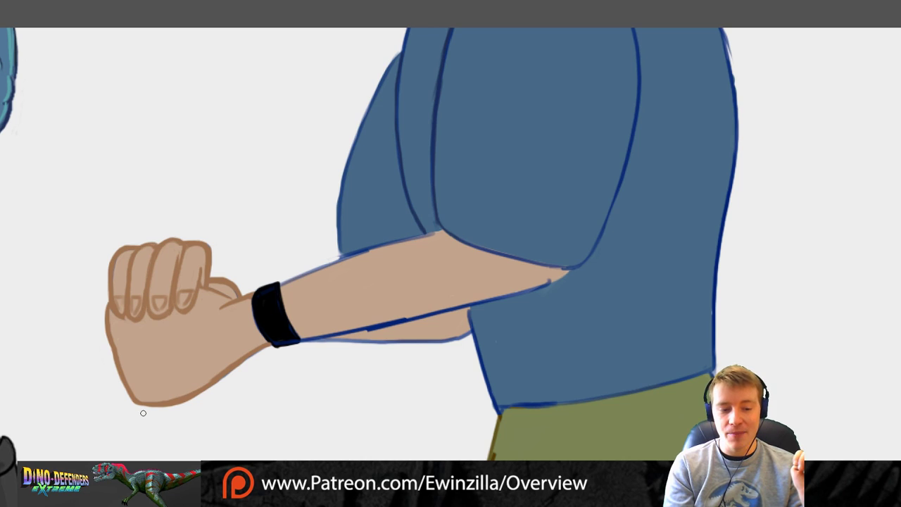
pyautogui.moveTo(141, 413); pyautogui.dragTo(205, 396)
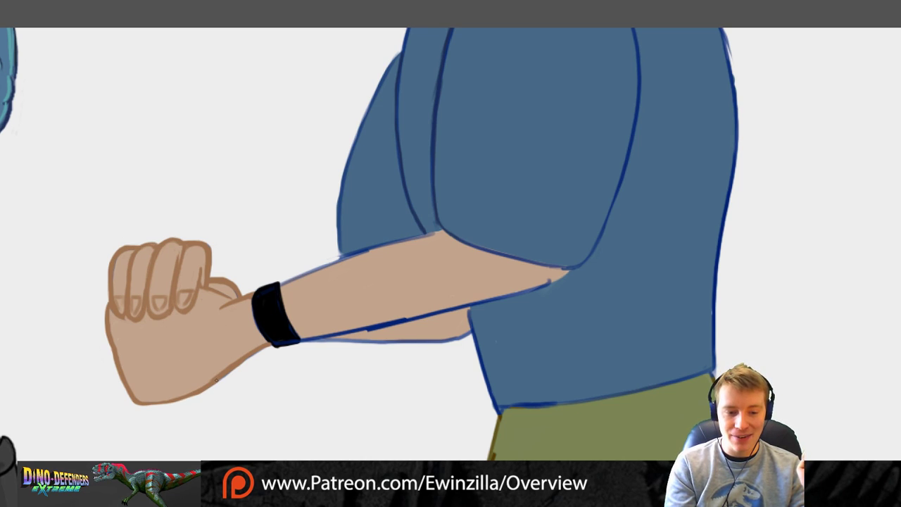
pyautogui.moveTo(192, 392); pyautogui.dragTo(134, 398)
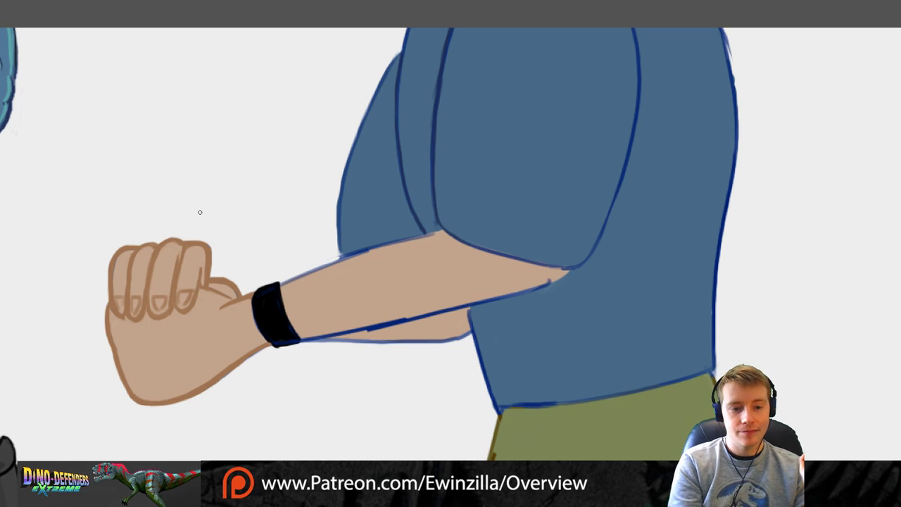
# Paint over the near forearm's upper blue outline in brown, from the wristband to the sleeve.
pyautogui.moveTo(279, 284); pyautogui.dragTo(440, 238)
pyautogui.hotkey('ctrl', 'z')
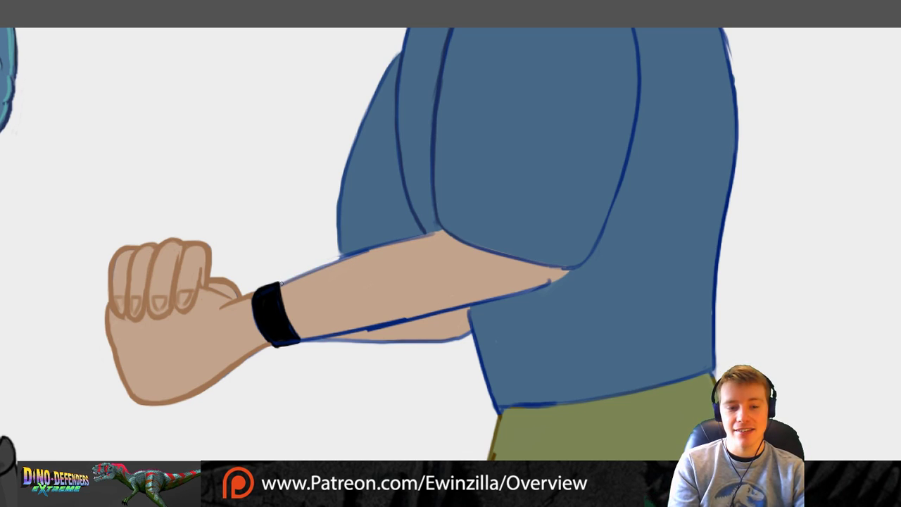
pyautogui.moveTo(282, 284)
pyautogui.mouseDown()
pyautogui.moveTo(442, 232)
pyautogui.moveTo(283, 283)
pyautogui.mouseUp()
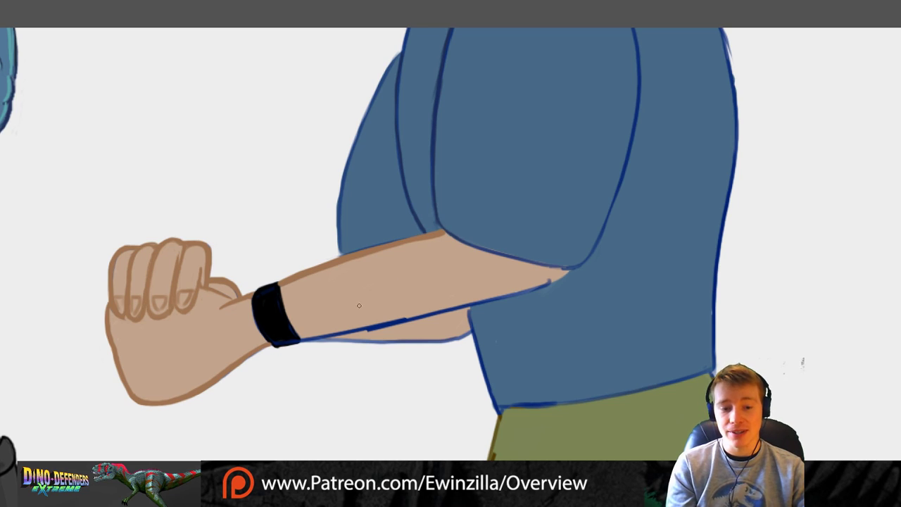
# Paint the near forearm's lower outline brown from wristband to sleeve and cover the leftover blue marks with skin tone.
pyautogui.moveTo(302, 339)
pyautogui.mouseDown()
pyautogui.moveTo(488, 302)
pyautogui.moveTo(566, 272)
pyautogui.moveTo(462, 305)
pyautogui.moveTo(507, 292)
pyautogui.moveTo(486, 303)
pyautogui.moveTo(303, 338)
pyautogui.mouseUp()
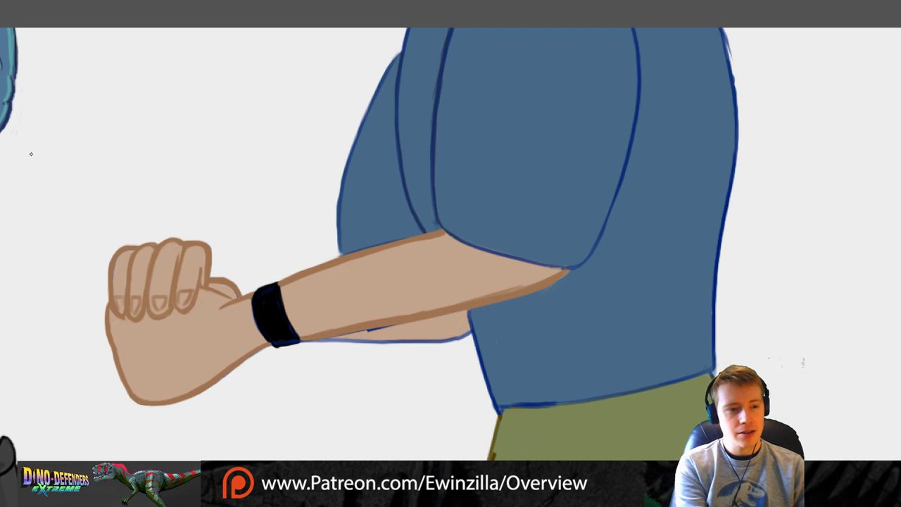
pyautogui.moveTo(311, 333); pyautogui.dragTo(424, 309)
pyautogui.moveTo(366, 322)
pyautogui.mouseDown()
pyautogui.moveTo(386, 315)
pyautogui.moveTo(356, 326)
pyautogui.mouseUp()
pyautogui.moveTo(415, 313)
pyautogui.mouseDown()
pyautogui.moveTo(333, 332)
pyautogui.moveTo(433, 307)
pyautogui.moveTo(335, 323)
pyautogui.moveTo(442, 303)
pyautogui.moveTo(373, 326)
pyautogui.mouseUp()
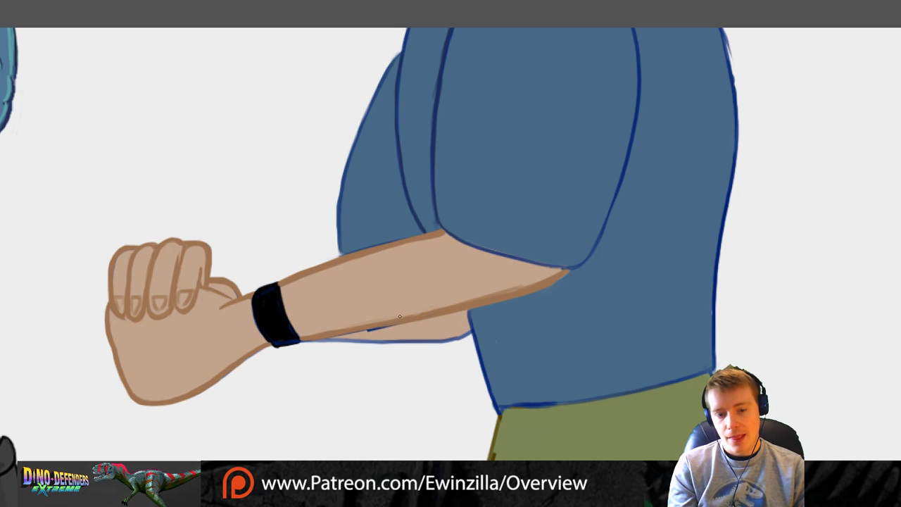
pyautogui.moveTo(443, 307)
pyautogui.mouseDown()
pyautogui.moveTo(400, 317)
pyautogui.moveTo(444, 308)
pyautogui.mouseUp()
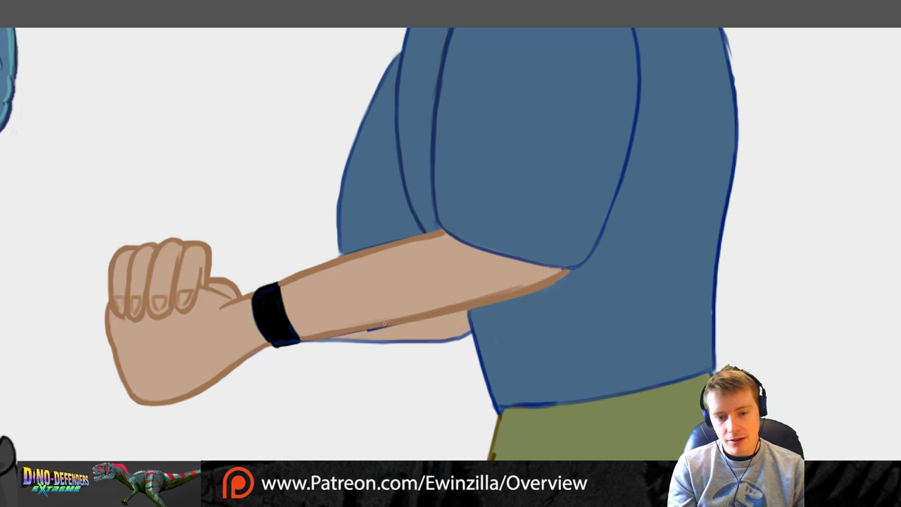
pyautogui.moveTo(395, 333); pyautogui.dragTo(356, 333)
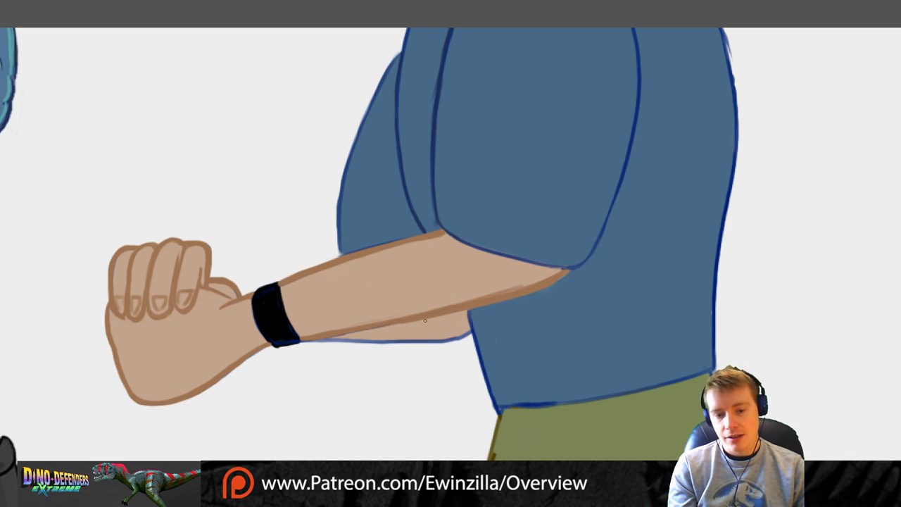
pyautogui.moveTo(424, 320)
pyautogui.mouseDown()
pyautogui.moveTo(329, 337)
pyautogui.moveTo(415, 309)
pyautogui.mouseUp()
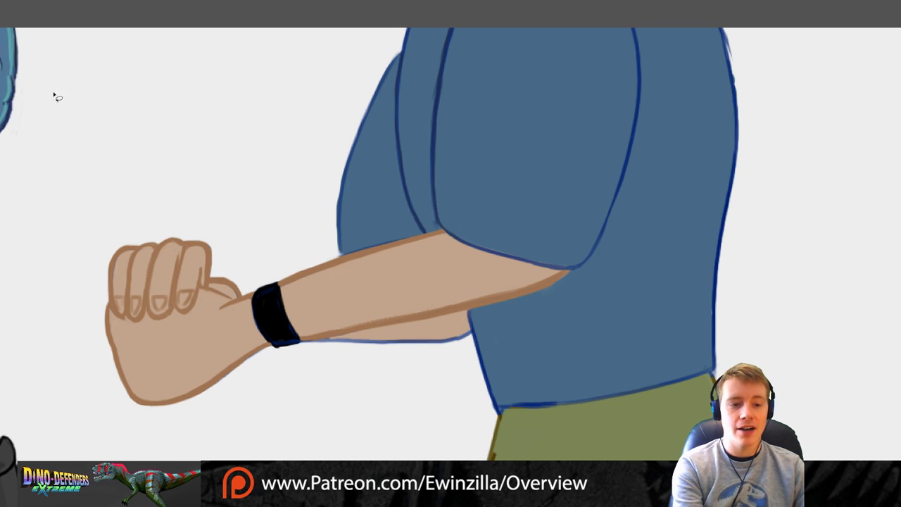
# Select the fist up to the wristband's edge, cut it out and paste it back as a separate piece.
pyautogui.moveTo(259, 290)
pyautogui.mouseDown()
pyautogui.moveTo(268, 366)
pyautogui.moveTo(196, 423)
pyautogui.moveTo(90, 365)
pyautogui.moveTo(99, 206)
pyautogui.moveTo(241, 227)
pyautogui.mouseUp()
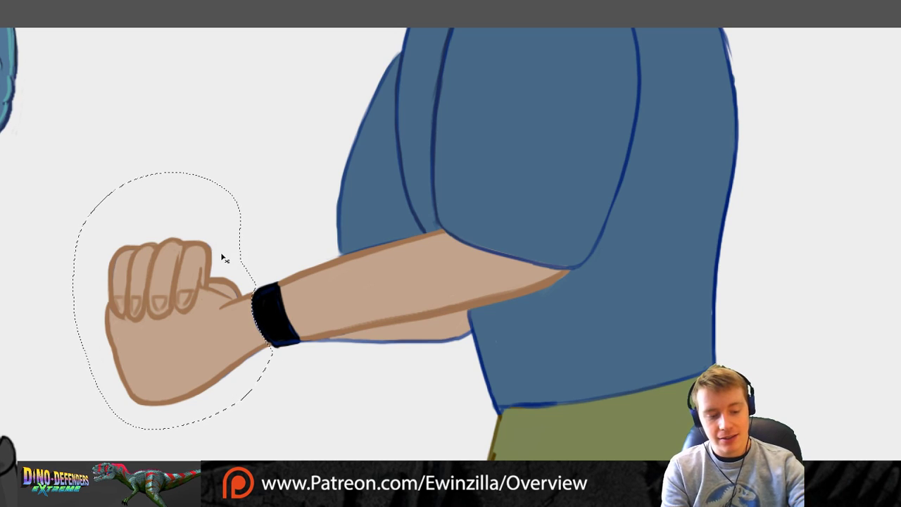
pyautogui.press('Delete')
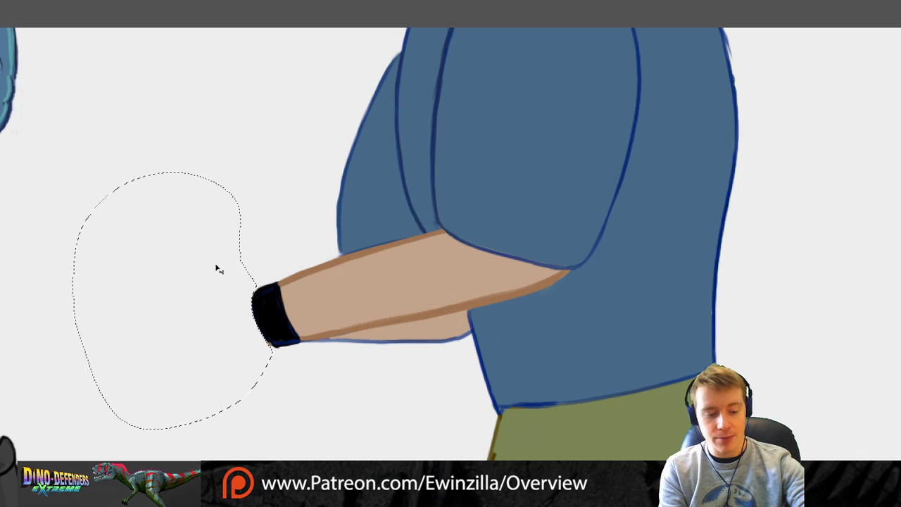
pyautogui.hotkey('ctrl', 'v')
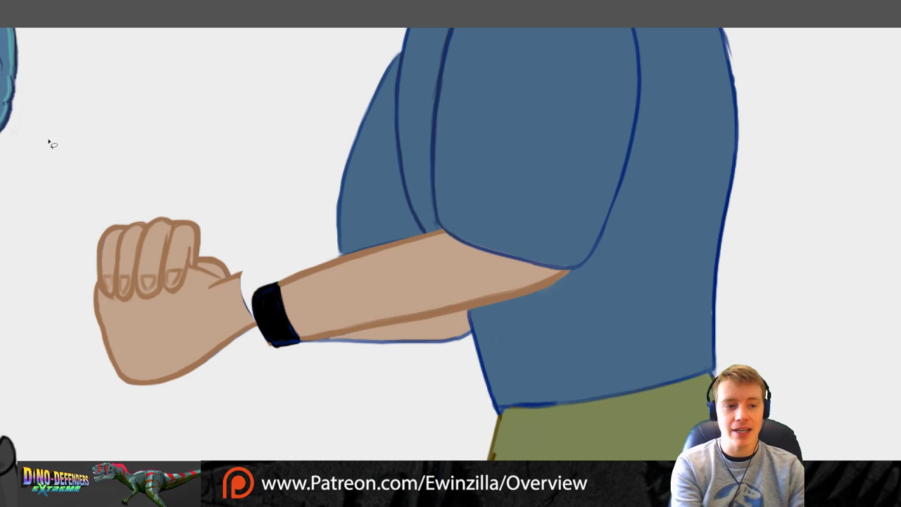
# Scale the pasted fist down, tilt it slightly clockwise and fit it against the wristband.
pyautogui.press('v')
pyautogui.moveTo(160, 248); pyautogui.dragTo(193, 261)
pyautogui.moveTo(294, 399); pyautogui.dragTo(271, 375)
pyautogui.moveTo(226, 312); pyautogui.dragTo(243, 322)
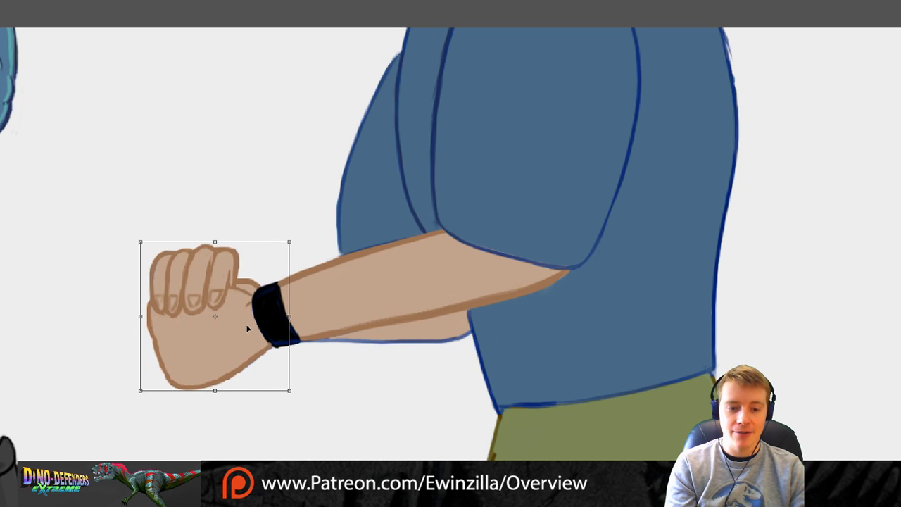
pyautogui.moveTo(296, 236); pyautogui.dragTo(316, 239)
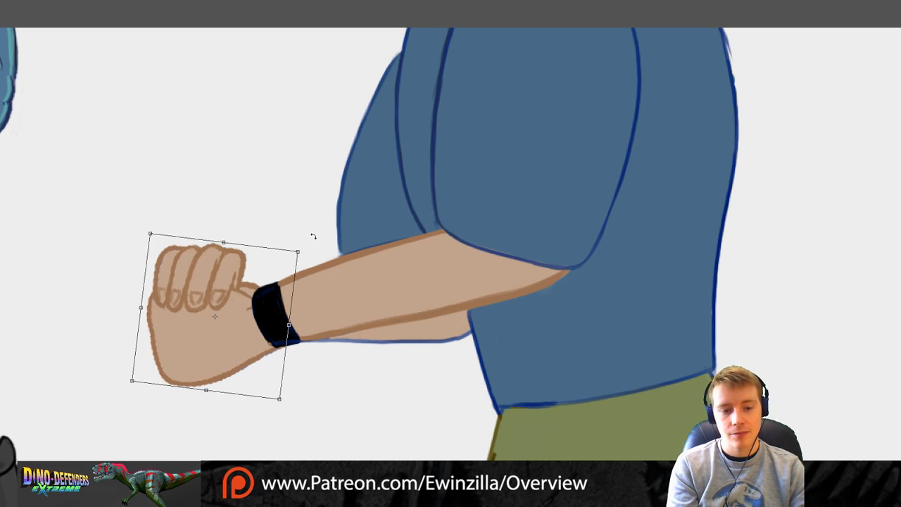
pyautogui.moveTo(241, 330)
pyautogui.mouseDown()
pyautogui.moveTo(214, 306)
pyautogui.moveTo(230, 333)
pyautogui.mouseUp()
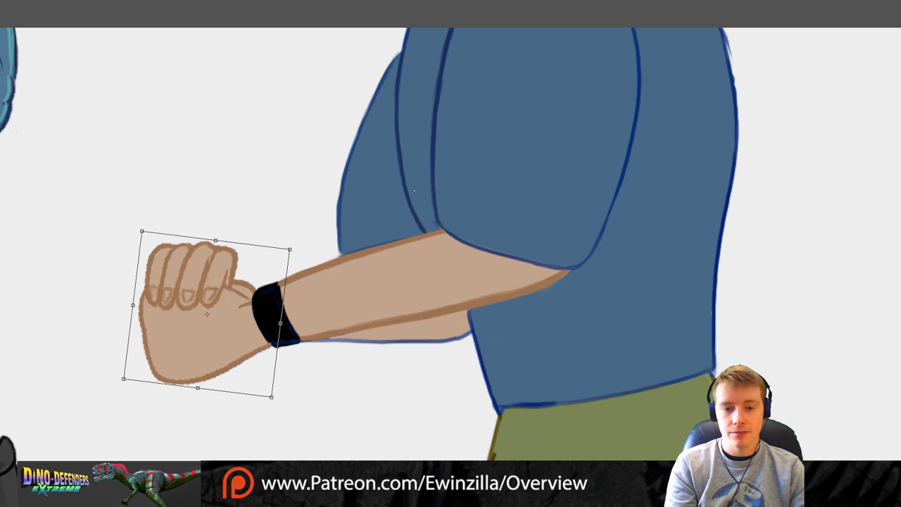
pyautogui.press('Return')
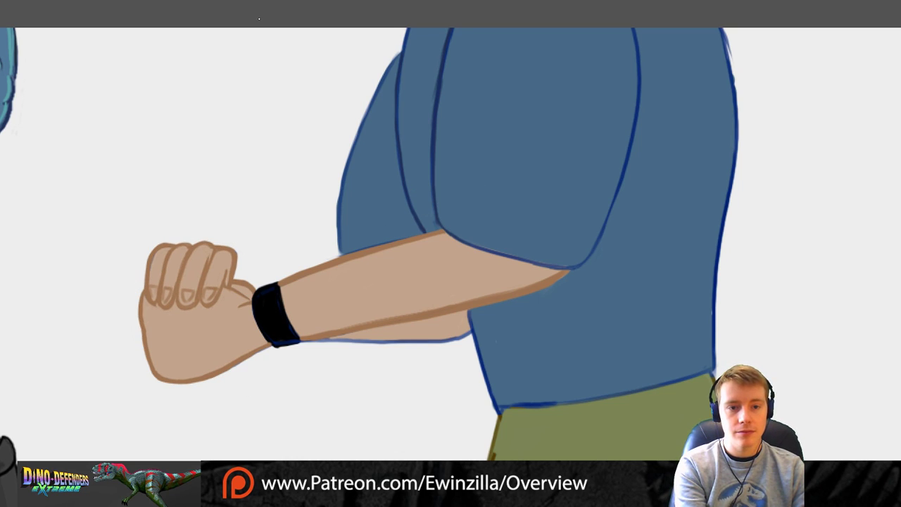
# Replace the far forearm's lower blue outline with a smooth, thin brown line from the wristband to the shirt.
pyautogui.hotkey('ctrl', '0')
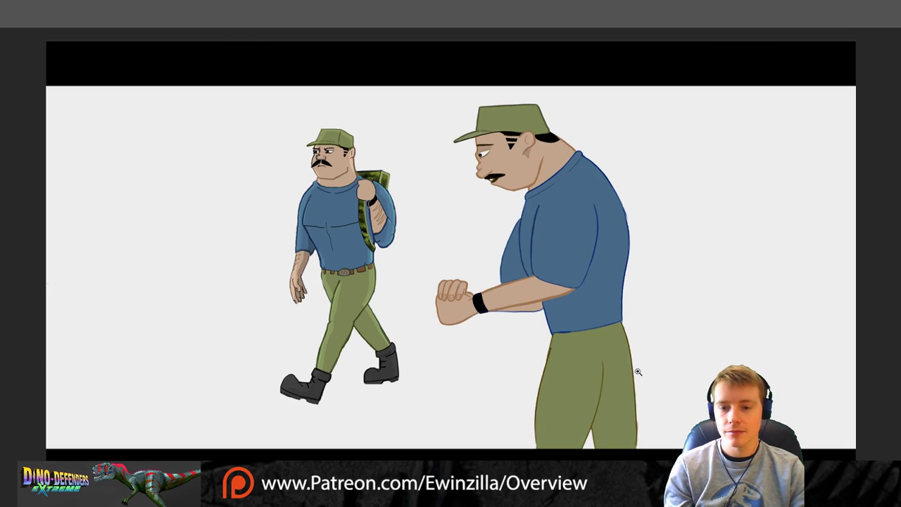
pyautogui.click(668, 228)
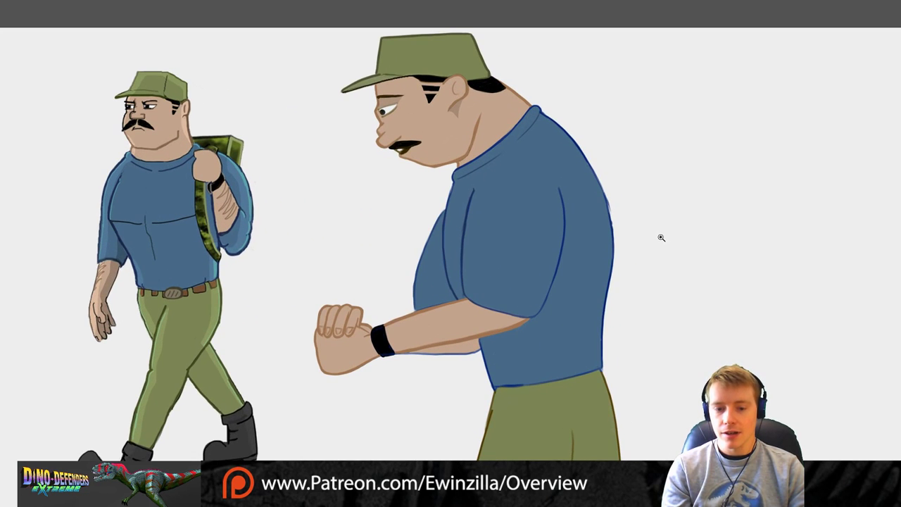
pyautogui.click(480, 368)
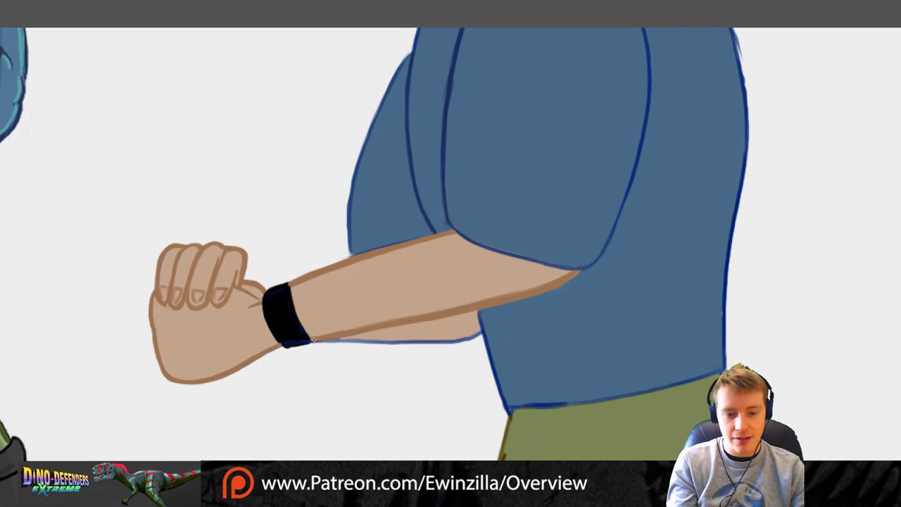
pyautogui.moveTo(317, 341); pyautogui.dragTo(358, 340)
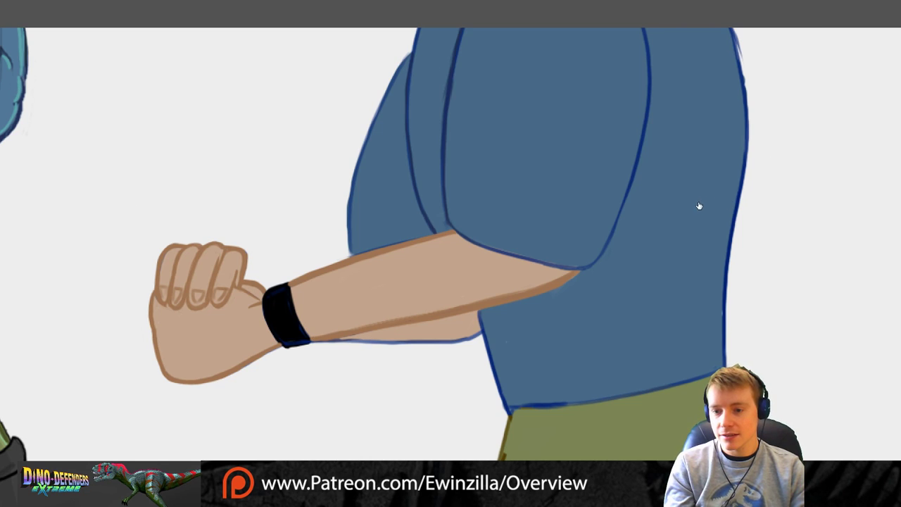
pyautogui.hotkey('ctrl', 'z')
pyautogui.hotkey('ctrl', 'shift', 'z')
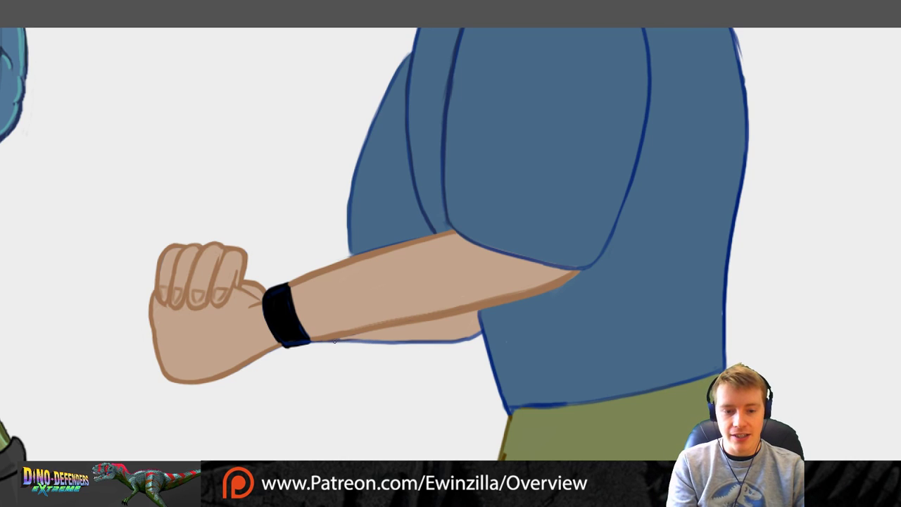
pyautogui.moveTo(319, 340); pyautogui.dragTo(400, 346)
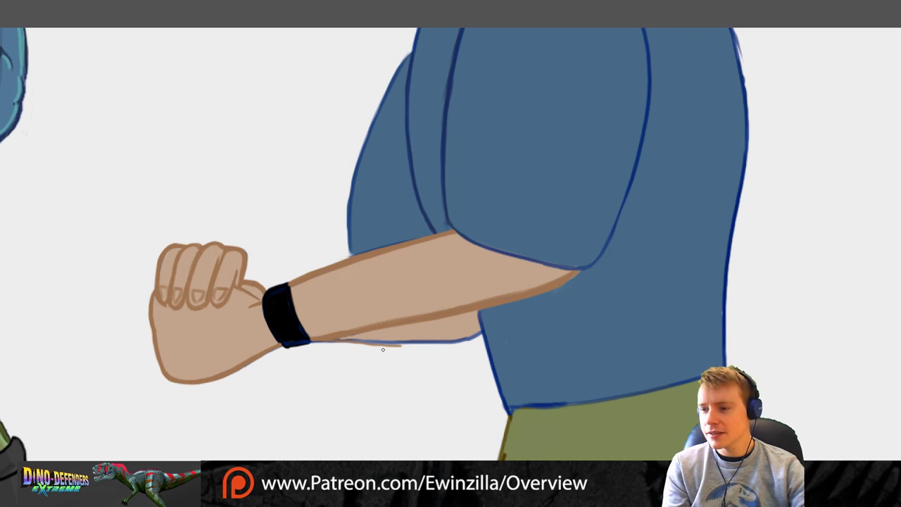
pyautogui.hotkey('ctrl', 'z')
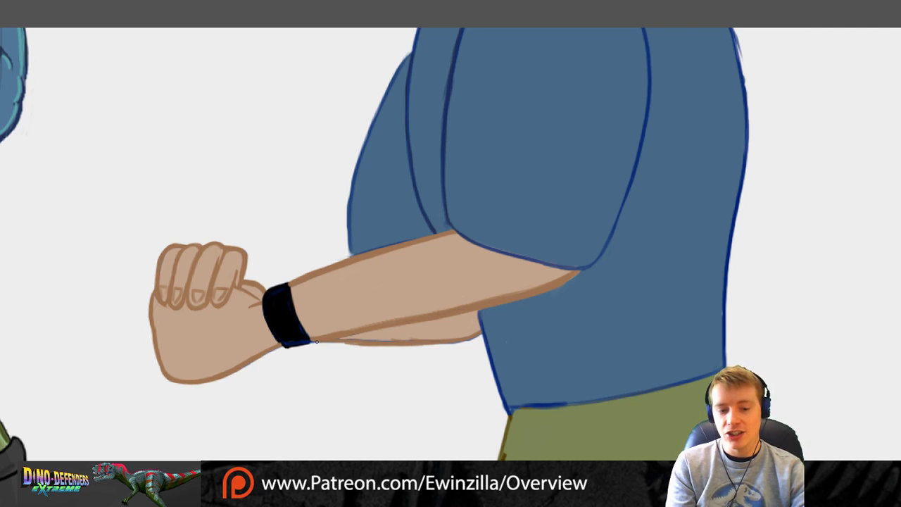
pyautogui.moveTo(334, 339)
pyautogui.mouseDown()
pyautogui.moveTo(411, 336)
pyautogui.moveTo(366, 339)
pyautogui.moveTo(395, 339)
pyautogui.mouseUp()
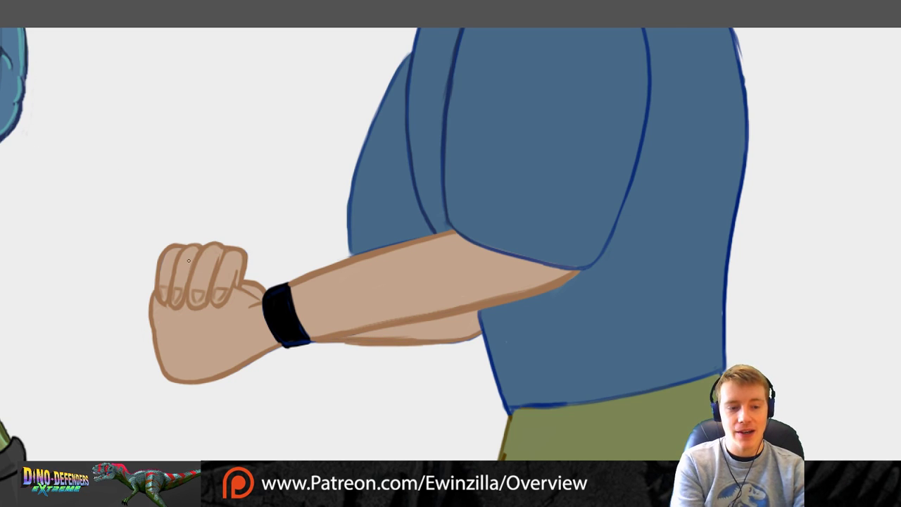
pyautogui.moveTo(318, 343)
pyautogui.mouseDown()
pyautogui.moveTo(438, 343)
pyautogui.moveTo(342, 345)
pyautogui.moveTo(430, 345)
pyautogui.moveTo(348, 340)
pyautogui.moveTo(407, 343)
pyautogui.mouseUp()
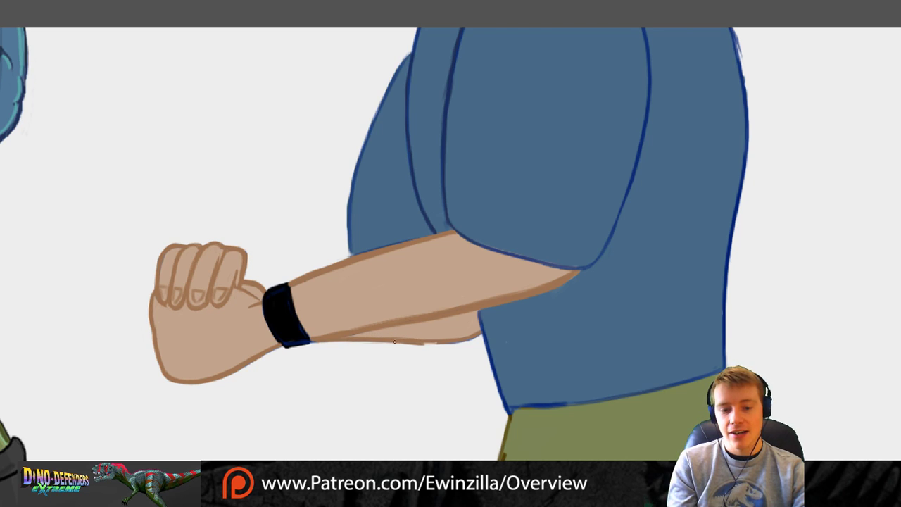
pyautogui.moveTo(448, 343)
pyautogui.mouseDown()
pyautogui.moveTo(408, 343)
pyautogui.moveTo(476, 339)
pyautogui.mouseUp()
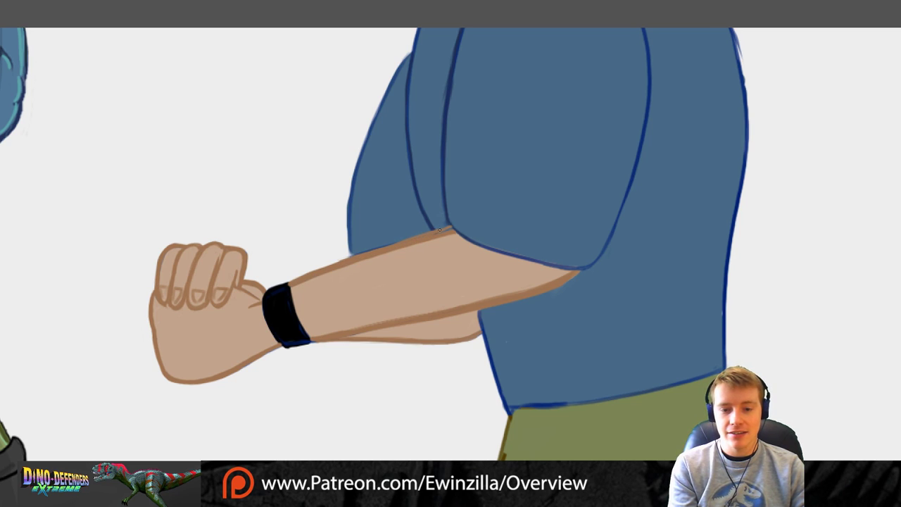
# Clean up and even out the near forearm's upper brown outline between the sleeve and the wristband.
pyautogui.moveTo(354, 256); pyautogui.dragTo(288, 282)
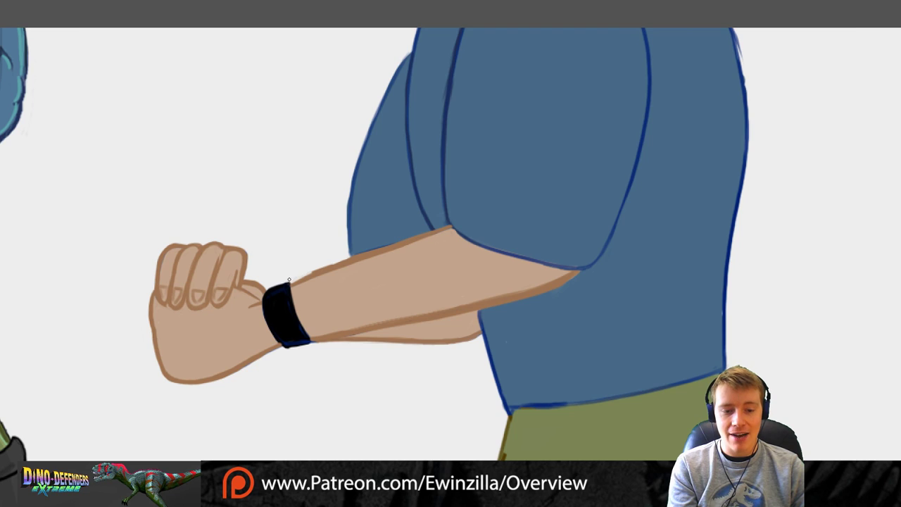
pyautogui.moveTo(298, 276)
pyautogui.mouseDown()
pyautogui.moveTo(380, 250)
pyautogui.moveTo(304, 278)
pyautogui.mouseUp()
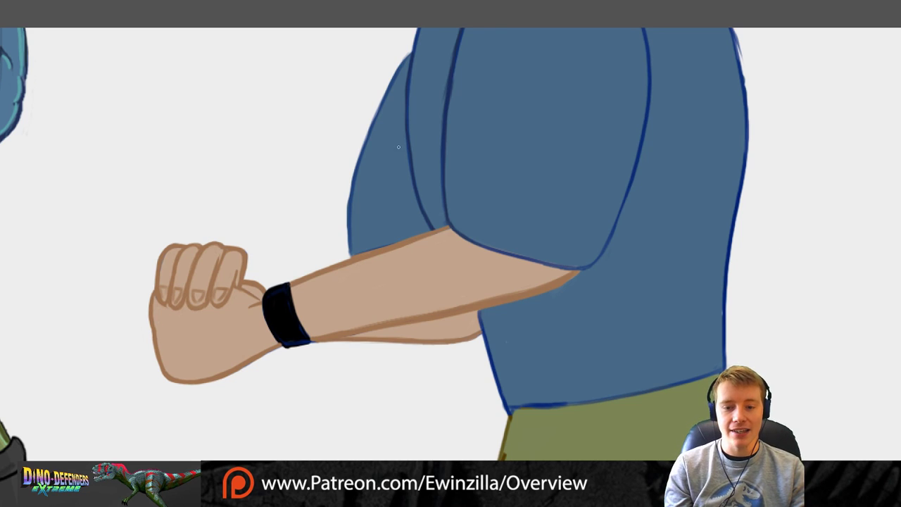
pyautogui.scroll(2, 399, 146)
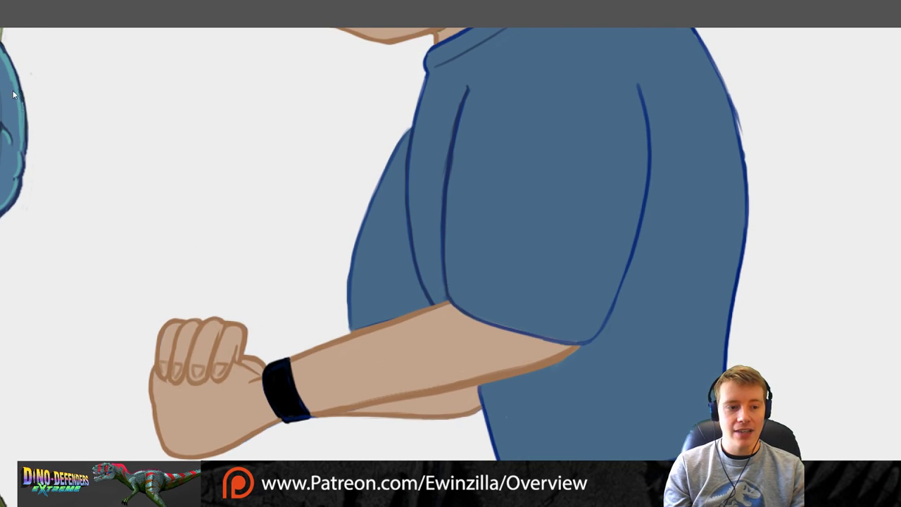
pyautogui.hotkey('ctrl', '-')
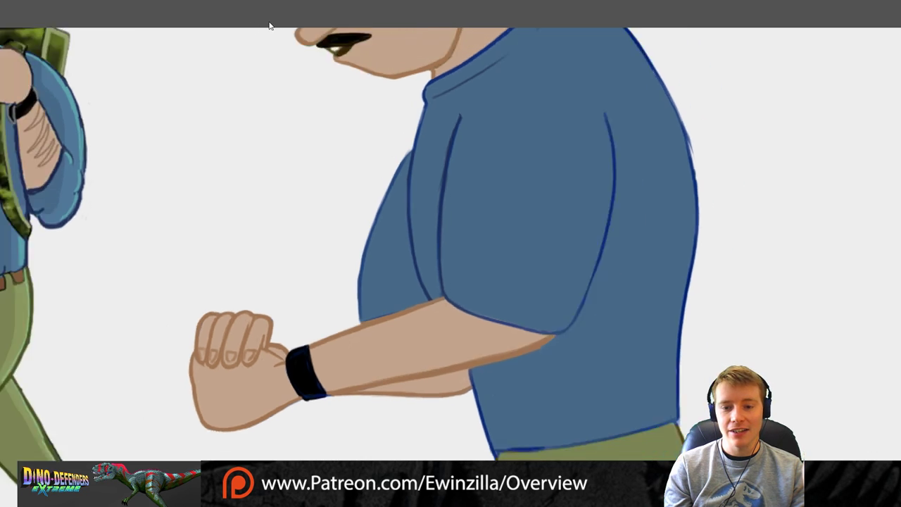
# Trim the far sleeve's front edge inward, giving it a narrower contour that drops straight down to the forearm.
pyautogui.hotkey('ctrl', '0')
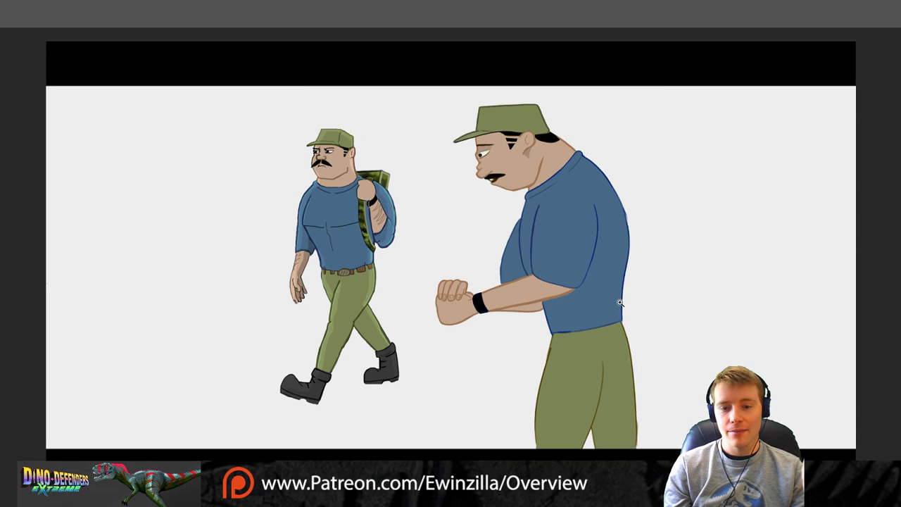
pyautogui.scroll(5, 619, 302)
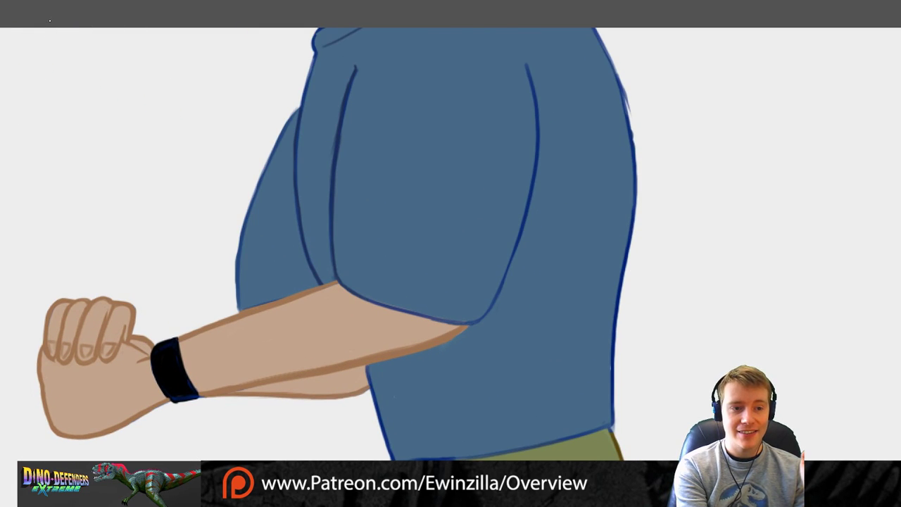
pyautogui.moveTo(227, 287); pyautogui.dragTo(282, 116)
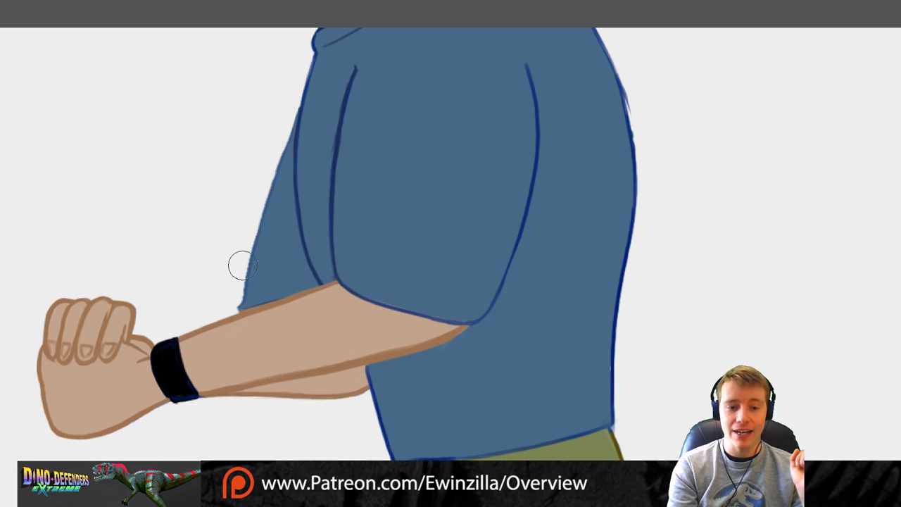
pyautogui.moveTo(243, 266)
pyautogui.mouseDown()
pyautogui.moveTo(237, 276)
pyautogui.moveTo(237, 245)
pyautogui.mouseUp()
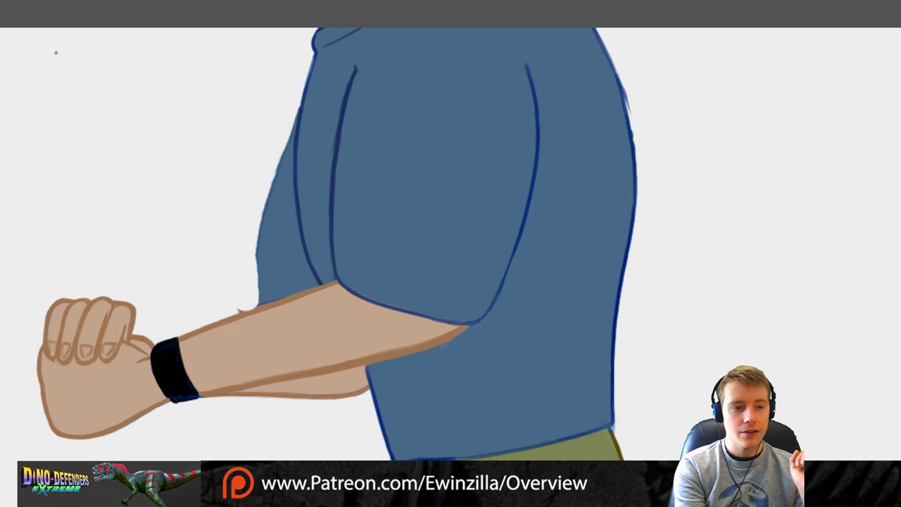
pyautogui.moveTo(258, 251)
pyautogui.mouseDown()
pyautogui.moveTo(262, 298)
pyautogui.moveTo(254, 287)
pyautogui.moveTo(248, 301)
pyautogui.mouseUp()
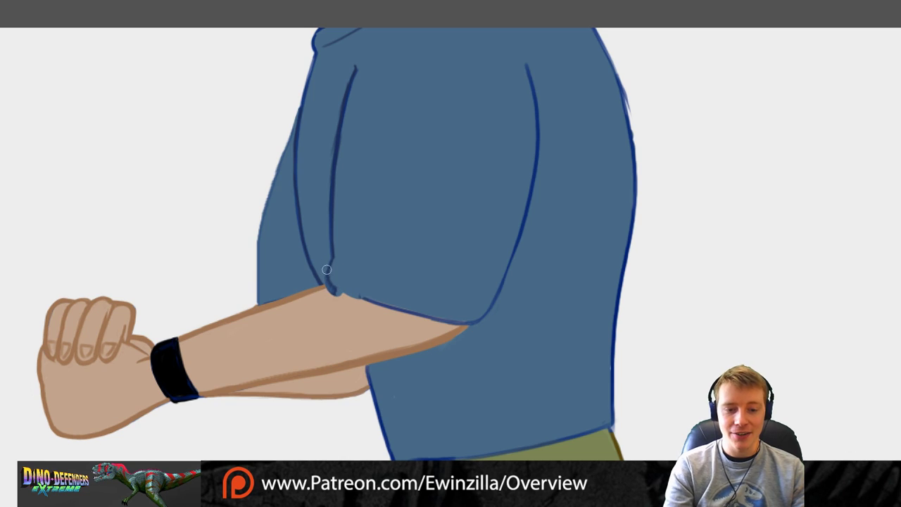
# Draw a lower blue cuff outline for the near sleeve across the forearm, curving up to the sleeve's back edge.
pyautogui.moveTo(335, 286); pyautogui.dragTo(424, 332)
pyautogui.moveTo(346, 297); pyautogui.dragTo(420, 327)
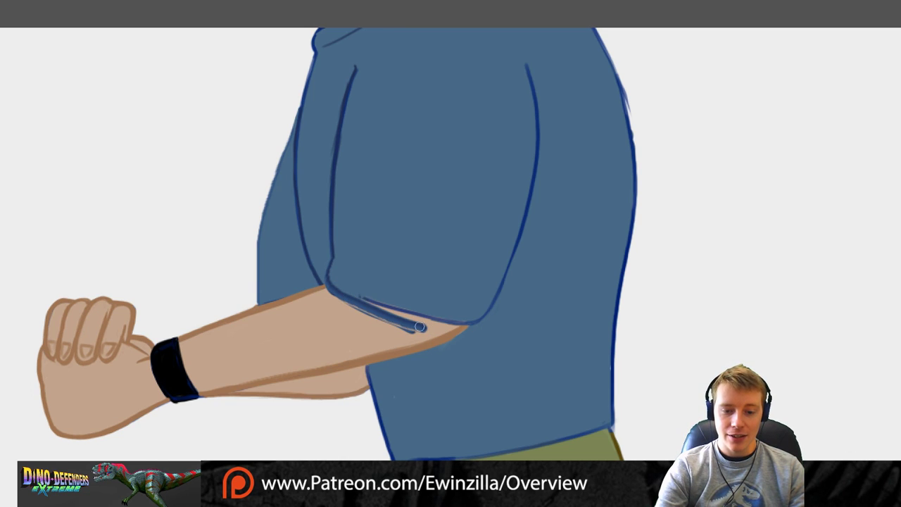
pyautogui.hotkey('ctrl', 'z')
pyautogui.moveTo(359, 308); pyautogui.dragTo(420, 331)
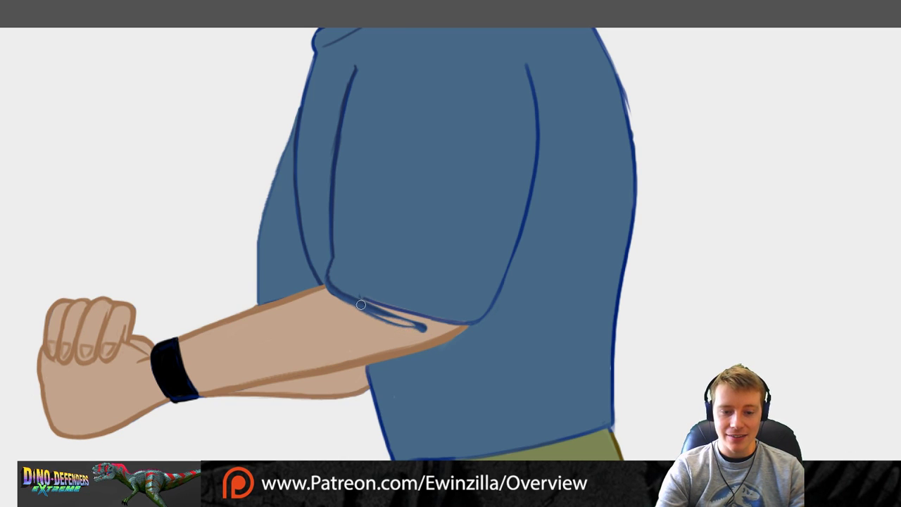
pyautogui.moveTo(359, 303); pyautogui.dragTo(456, 338)
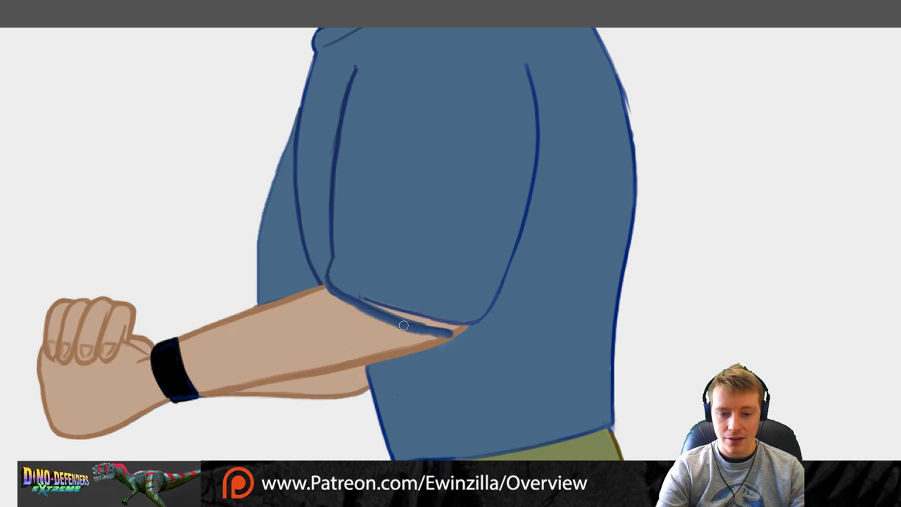
pyautogui.moveTo(403, 326)
pyautogui.mouseDown()
pyautogui.moveTo(461, 335)
pyautogui.moveTo(495, 310)
pyautogui.moveTo(491, 286)
pyautogui.moveTo(468, 320)
pyautogui.moveTo(481, 307)
pyautogui.moveTo(451, 321)
pyautogui.moveTo(355, 288)
pyautogui.mouseUp()
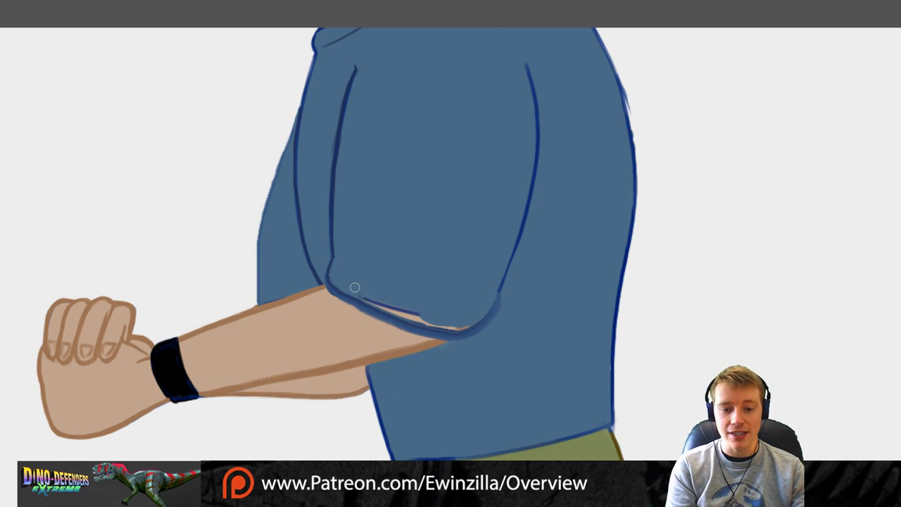
# Fill the skin-coloured gap between the near sleeve's old and new cuff outlines with shirt blue.
pyautogui.hotkey('ctrl', 'z')
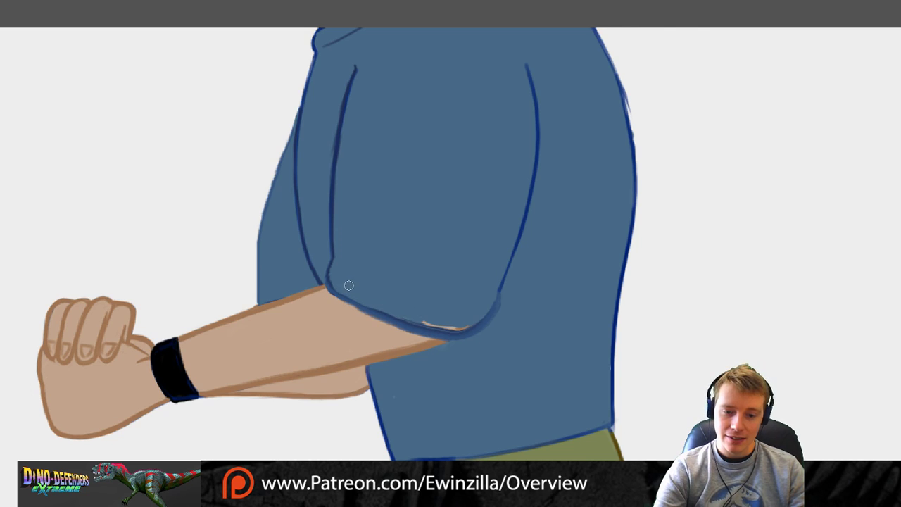
pyautogui.moveTo(380, 310); pyautogui.dragTo(448, 328)
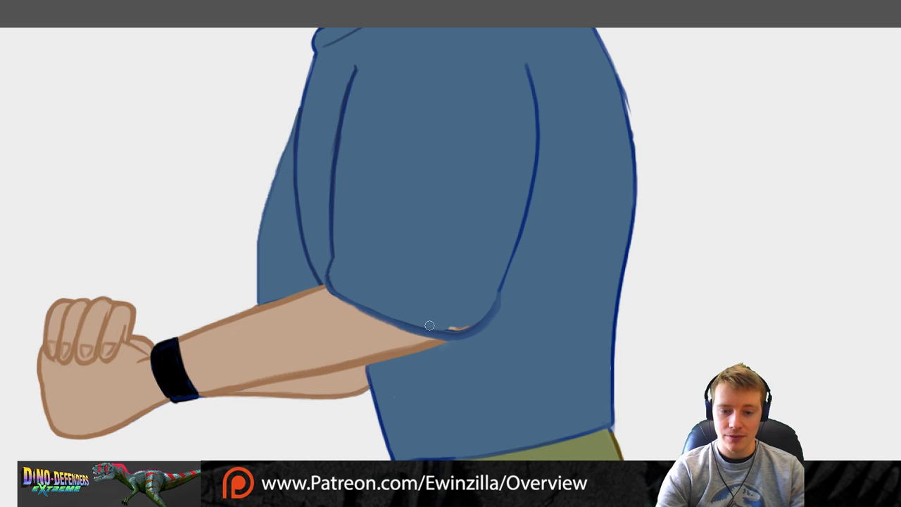
pyautogui.moveTo(429, 322); pyautogui.dragTo(455, 328)
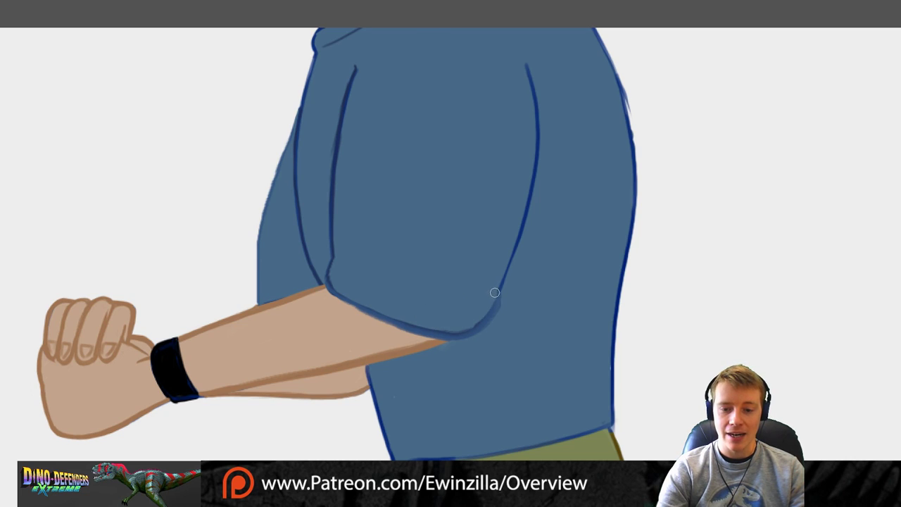
# Draw two tapered fold lines across the near sleeve above the cuff, one from its back edge and one from its front.
pyautogui.moveTo(499, 289)
pyautogui.mouseDown()
pyautogui.moveTo(464, 280)
pyautogui.moveTo(374, 276)
pyautogui.moveTo(428, 275)
pyautogui.moveTo(392, 273)
pyautogui.moveTo(467, 288)
pyautogui.mouseUp()
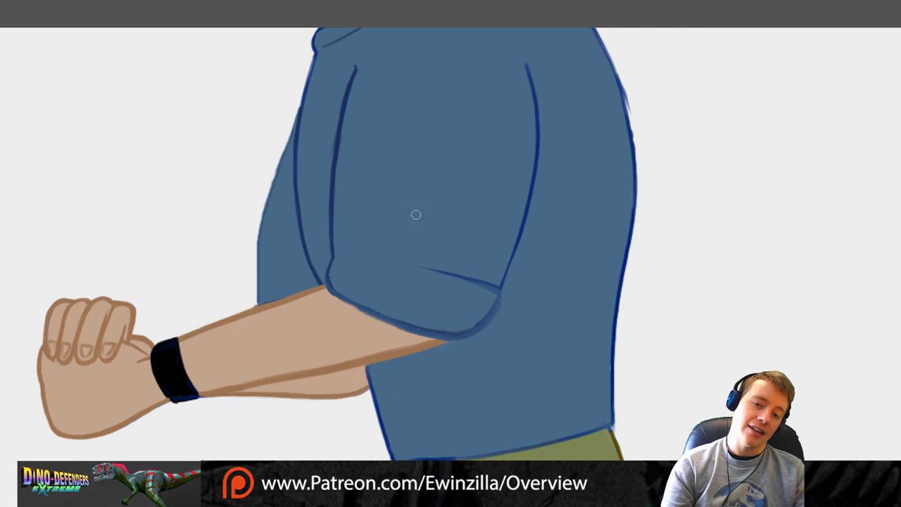
pyautogui.moveTo(333, 238); pyautogui.dragTo(397, 242)
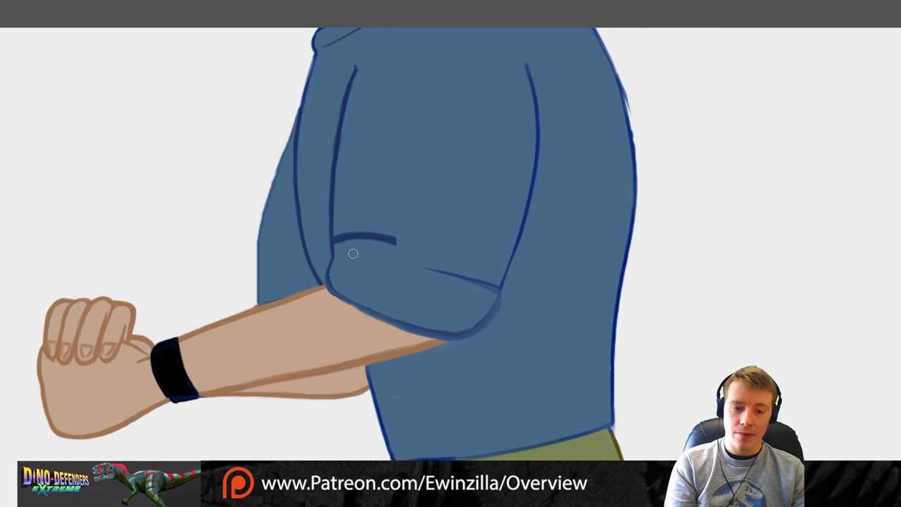
pyautogui.moveTo(338, 239)
pyautogui.mouseDown()
pyautogui.moveTo(378, 239)
pyautogui.moveTo(401, 243)
pyautogui.mouseUp()
pyautogui.moveTo(334, 237); pyautogui.dragTo(430, 245)
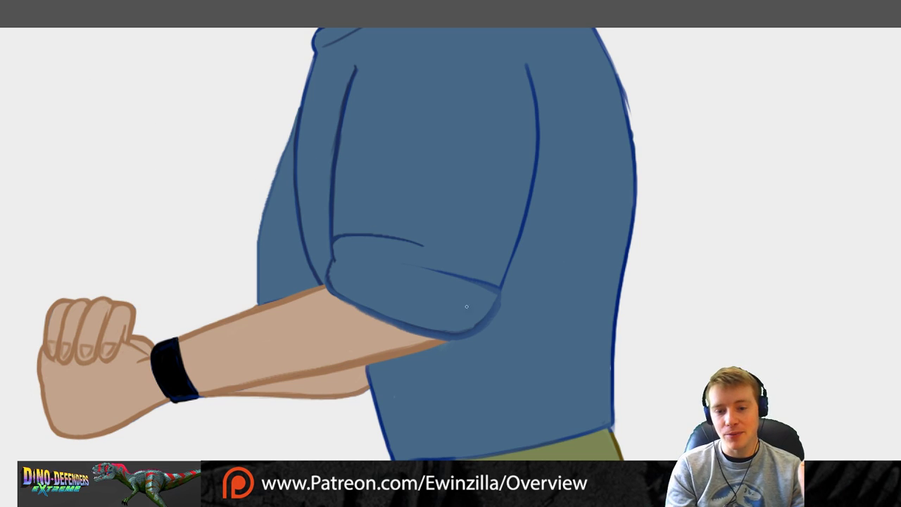
# Darken and sharpen the near sleeve's cuff outline with thin dark blue strokes along the forearm and back corner.
pyautogui.moveTo(500, 289); pyautogui.dragTo(477, 332)
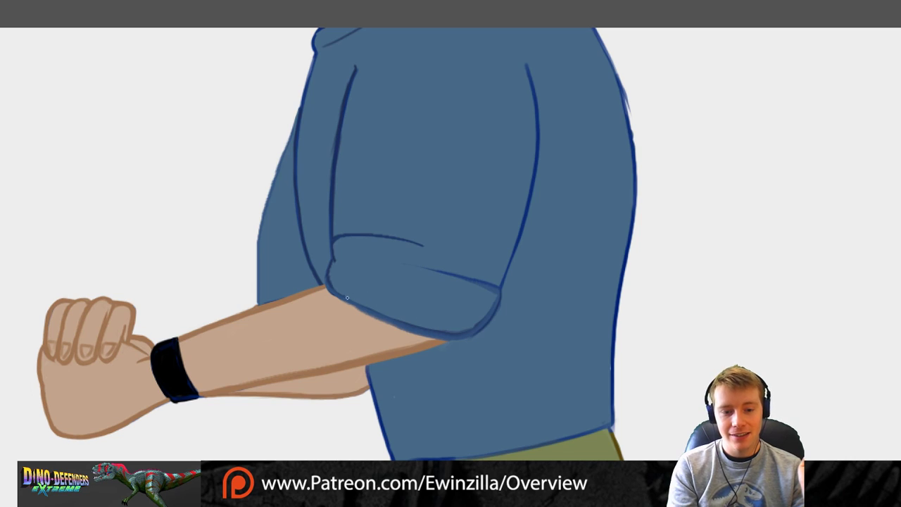
pyautogui.moveTo(328, 287); pyautogui.dragTo(440, 340)
pyautogui.moveTo(326, 285)
pyautogui.mouseDown()
pyautogui.moveTo(357, 308)
pyautogui.moveTo(440, 339)
pyautogui.mouseUp()
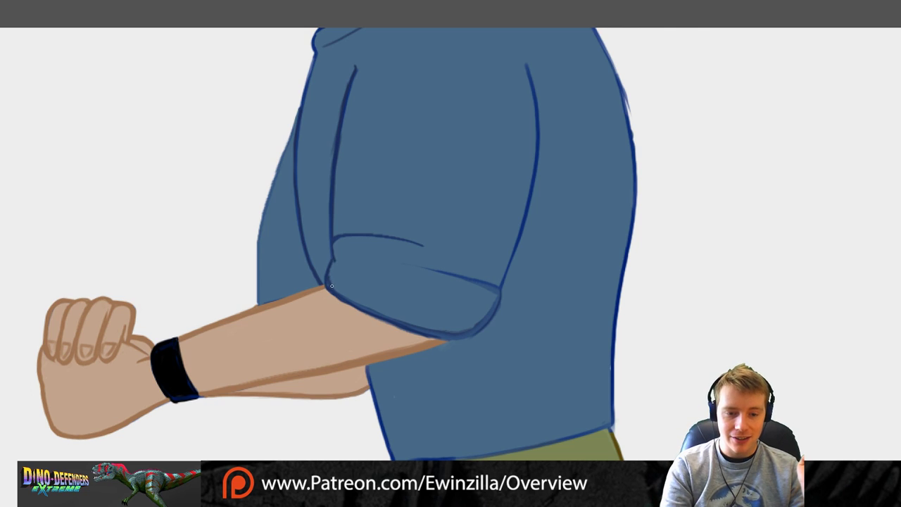
pyautogui.moveTo(465, 279)
pyautogui.mouseDown()
pyautogui.moveTo(505, 295)
pyautogui.moveTo(481, 327)
pyautogui.moveTo(430, 335)
pyautogui.moveTo(478, 328)
pyautogui.moveTo(449, 338)
pyautogui.mouseUp()
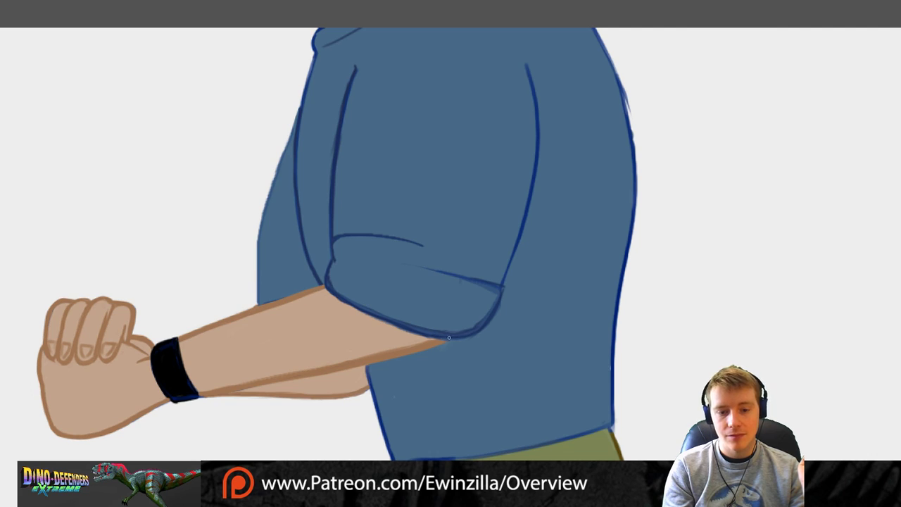
# Add a short curved fold line near the far sleeve's cuff, and undo the trial stroke along the shirt's lower front.
pyautogui.moveTo(264, 293); pyautogui.dragTo(293, 276)
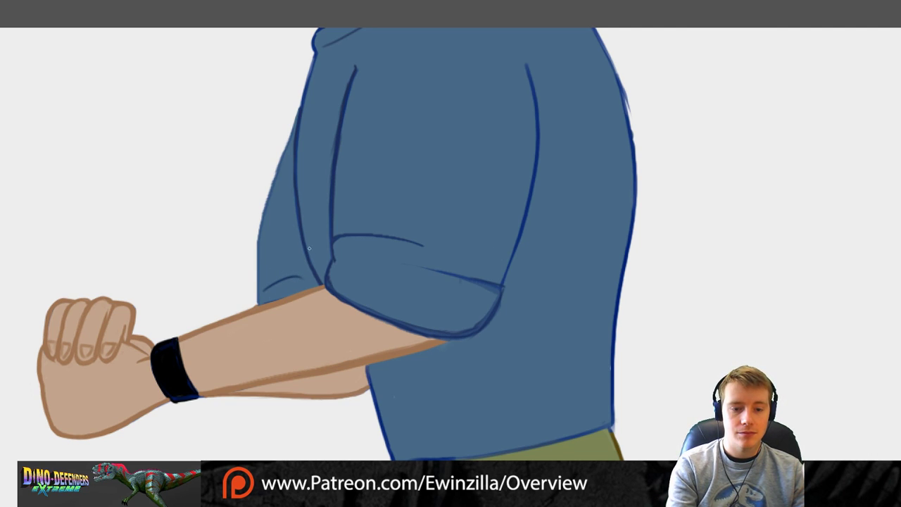
pyautogui.moveTo(358, 368); pyautogui.dragTo(394, 447)
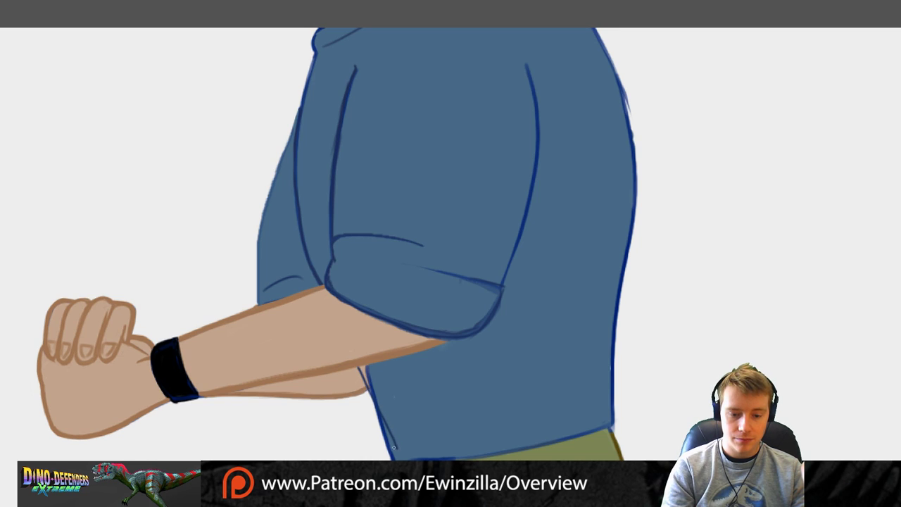
pyautogui.hotkey('ctrl', 'z')
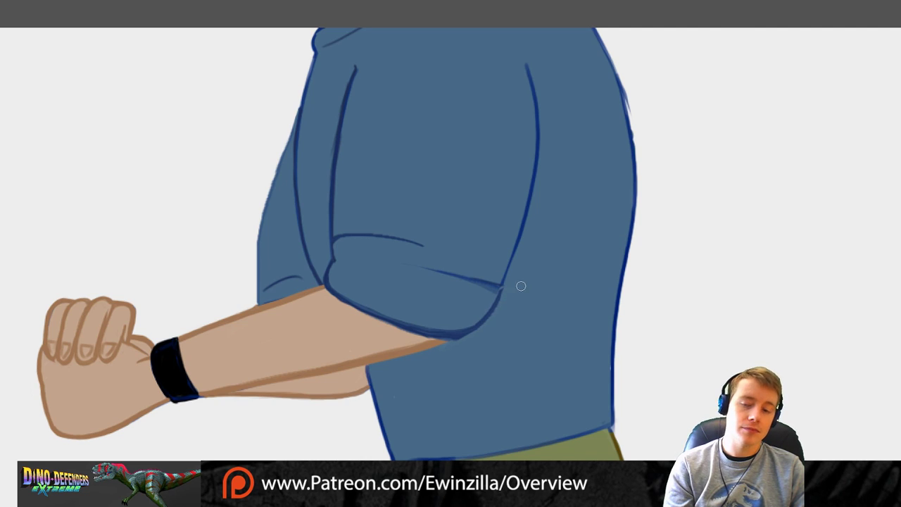
# Remove the near sleeve's rear outline above the cuff by covering it with shirt blue.
pyautogui.moveTo(508, 264)
pyautogui.mouseDown()
pyautogui.moveTo(537, 123)
pyautogui.moveTo(527, 57)
pyautogui.mouseUp()
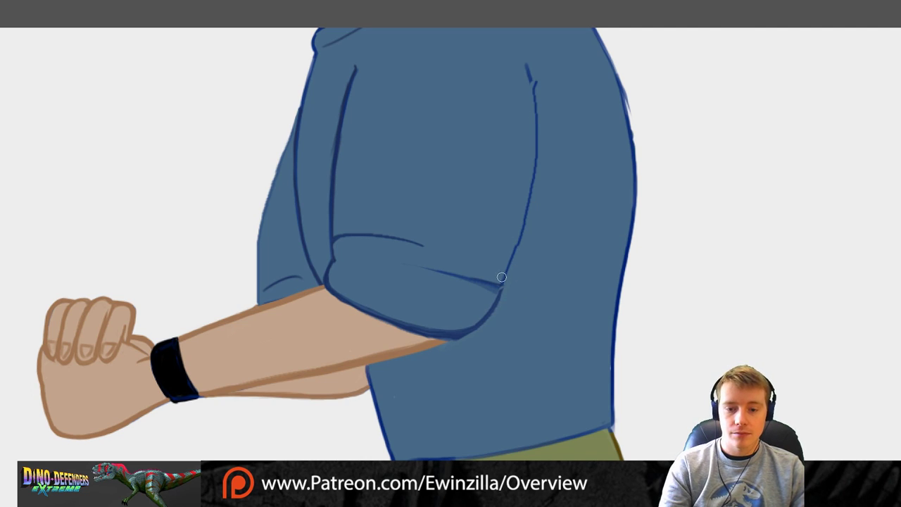
pyautogui.moveTo(503, 277)
pyautogui.mouseDown()
pyautogui.moveTo(514, 132)
pyautogui.moveTo(504, 48)
pyautogui.mouseUp()
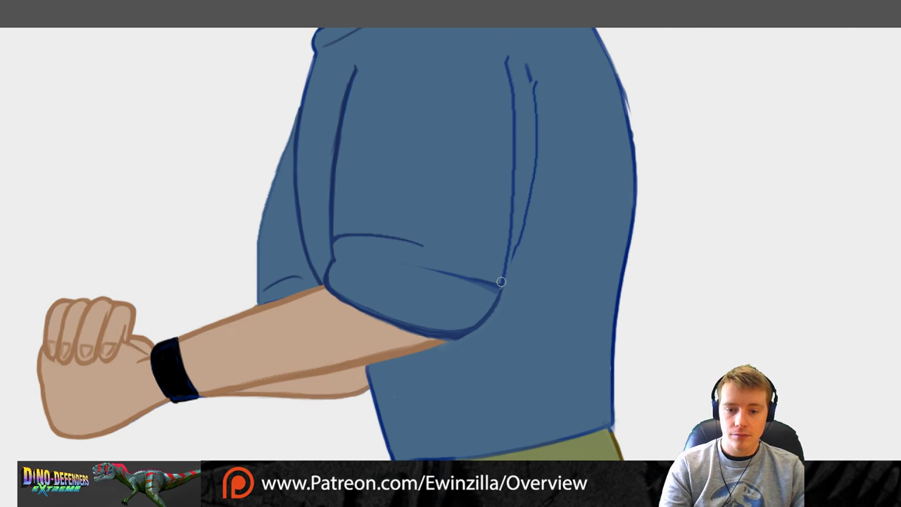
pyautogui.moveTo(501, 282)
pyautogui.mouseDown()
pyautogui.moveTo(518, 186)
pyautogui.moveTo(505, 49)
pyautogui.moveTo(498, 174)
pyautogui.mouseUp()
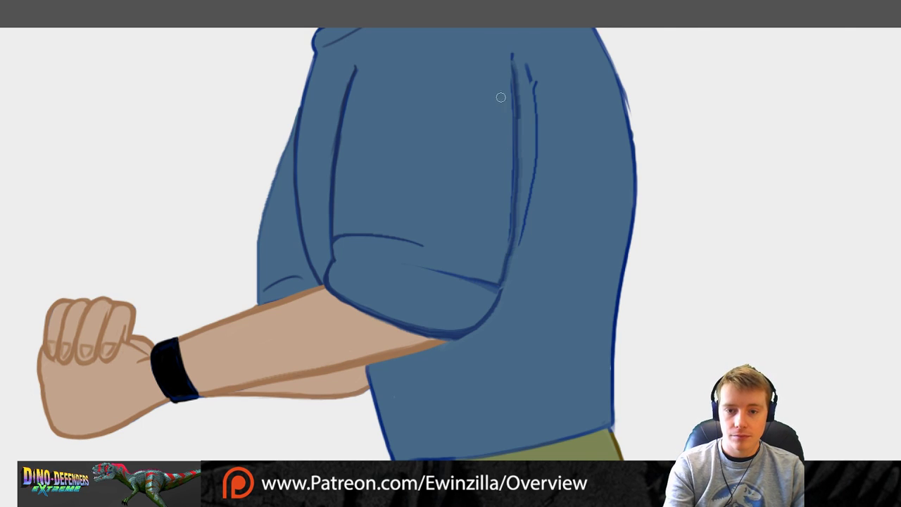
pyautogui.moveTo(511, 44); pyautogui.dragTo(533, 184)
pyautogui.moveTo(533, 79)
pyautogui.mouseDown()
pyautogui.moveTo(536, 174)
pyautogui.moveTo(521, 258)
pyautogui.mouseUp()
pyautogui.moveTo(504, 290)
pyautogui.mouseDown()
pyautogui.moveTo(517, 160)
pyautogui.moveTo(511, 54)
pyautogui.moveTo(516, 183)
pyautogui.moveTo(505, 53)
pyautogui.moveTo(518, 226)
pyautogui.moveTo(511, 160)
pyautogui.moveTo(500, 277)
pyautogui.mouseUp()
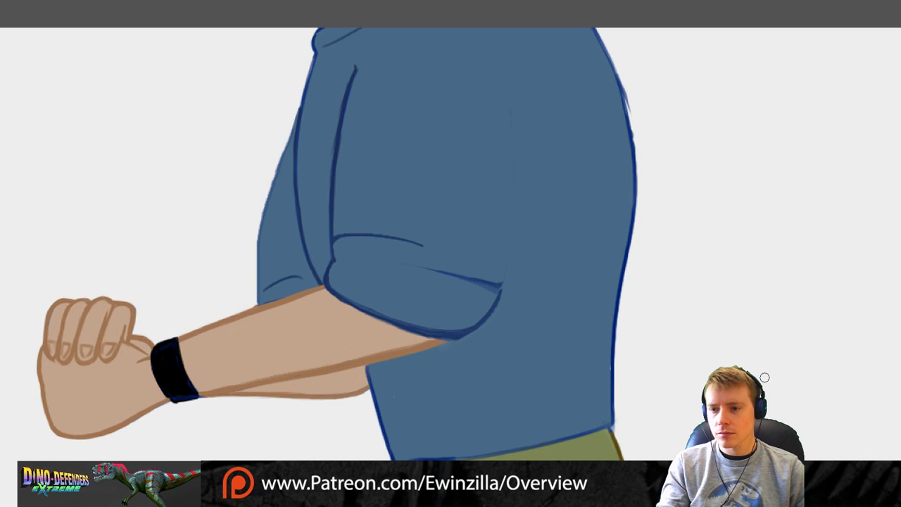
pyautogui.scroll(-1, 664, 347)
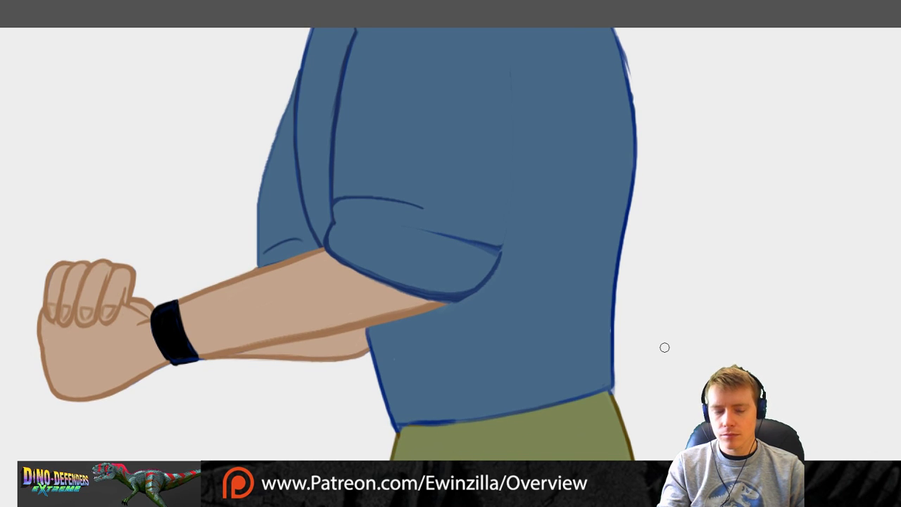
pyautogui.scroll(3, 356, 252)
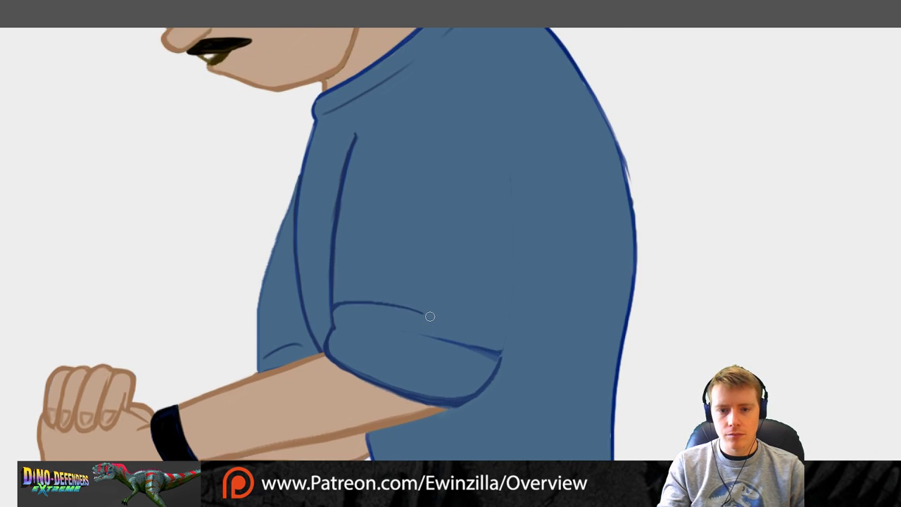
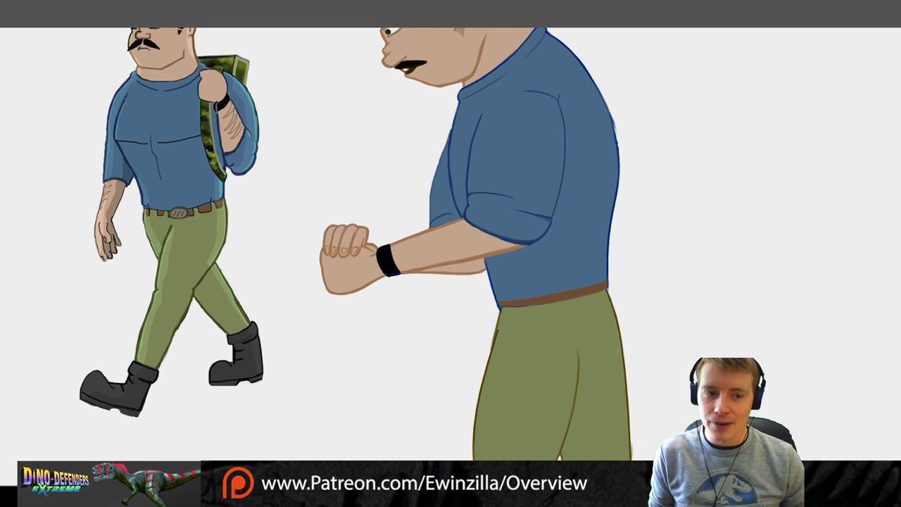
pyautogui.scroll(3, 616, 310)
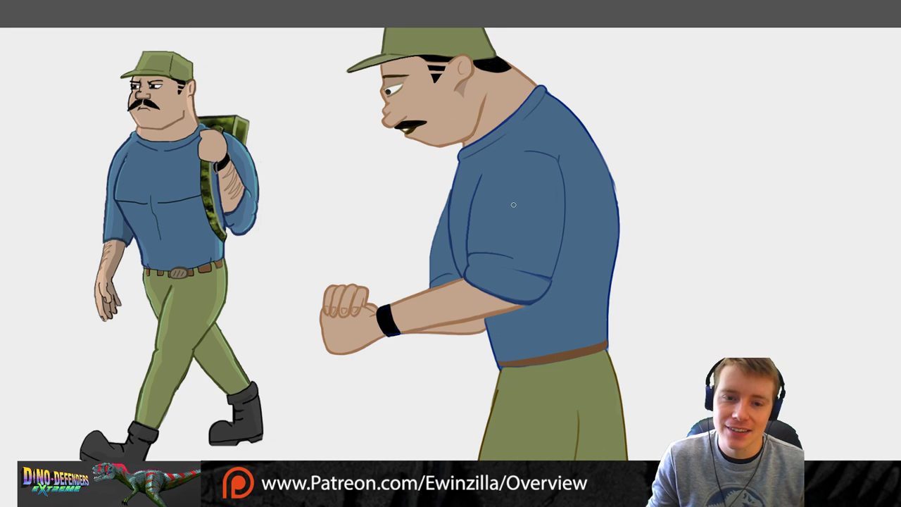
pyautogui.scroll(-3, 514, 204)
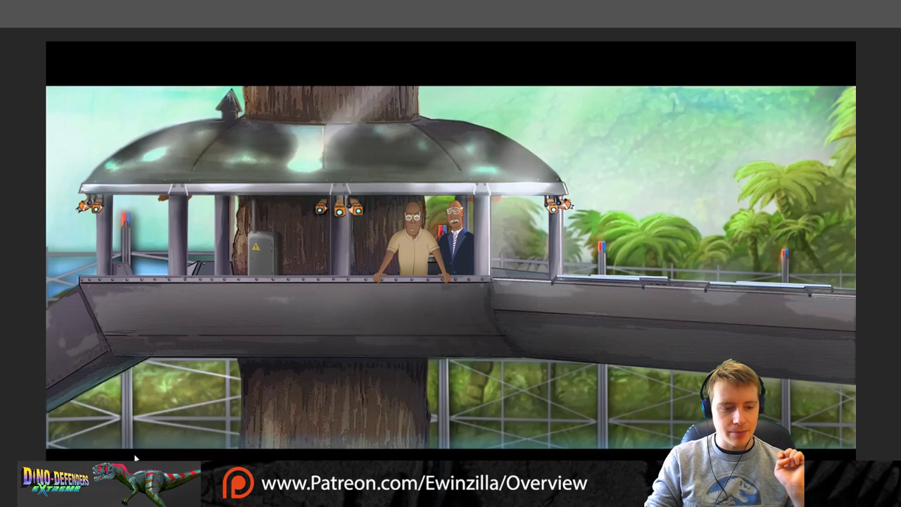
pyautogui.click(54, 457)
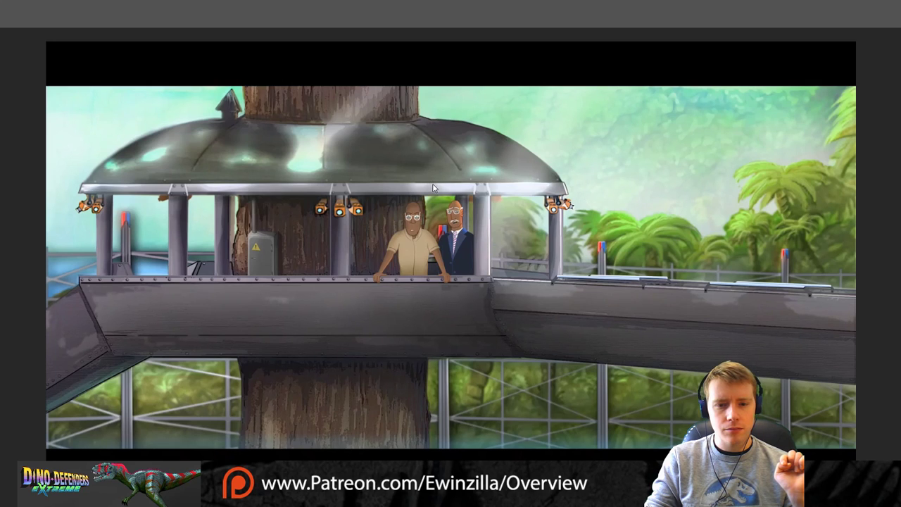
pyautogui.hotkey('alt', 'Tab')
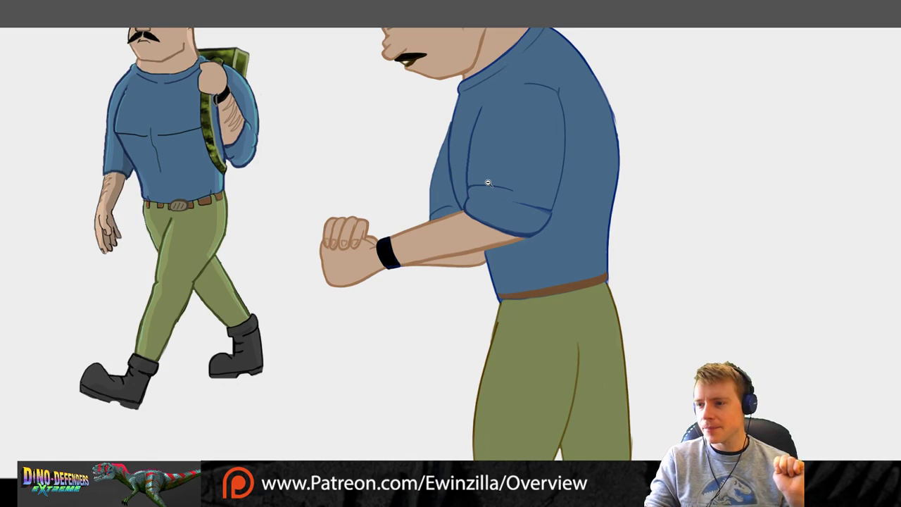
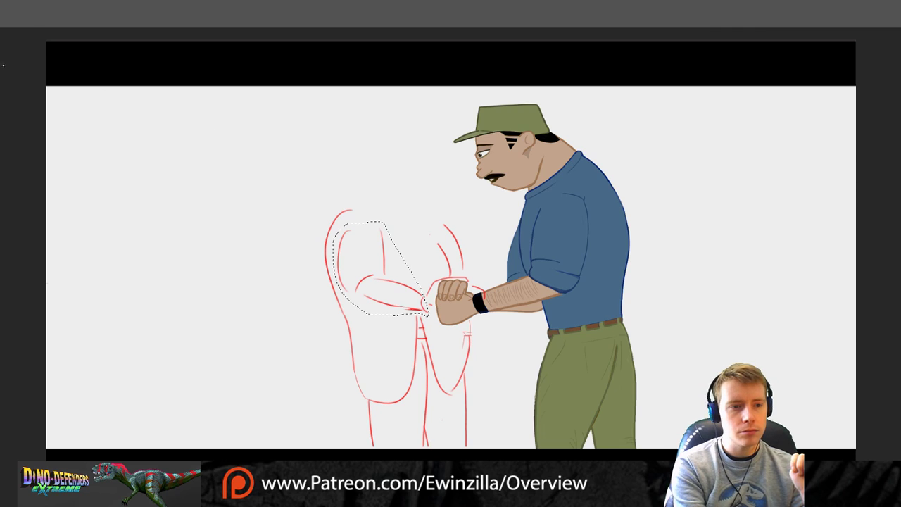
# Rotate the selected arm of the red sketch figure counter-clockwise, lower it slightly so the forearm lies level, and deselect it.
pyautogui.hotkey('ctrl', 't')
pyautogui.moveTo(326, 214); pyautogui.dragTo(322, 235)
pyautogui.moveTo(355, 270); pyautogui.dragTo(351, 282)
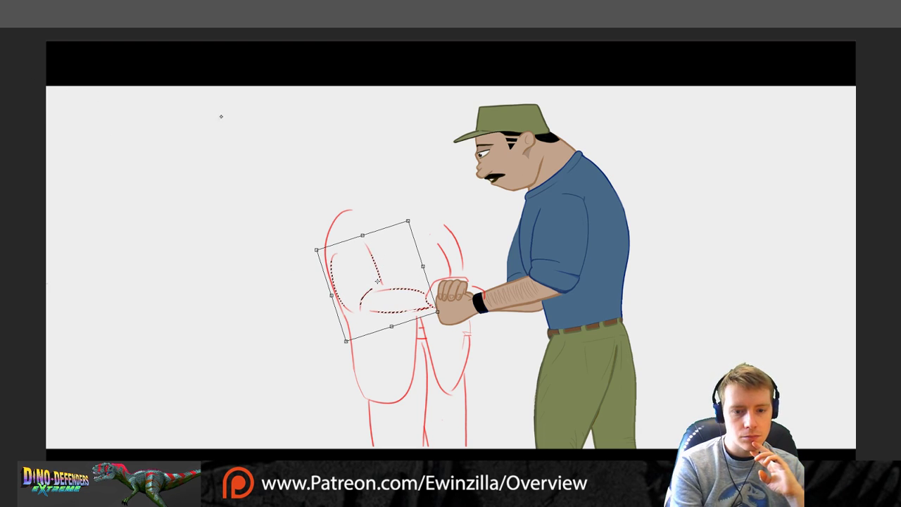
pyautogui.press('Return')
pyautogui.hotkey('ctrl', 'd')
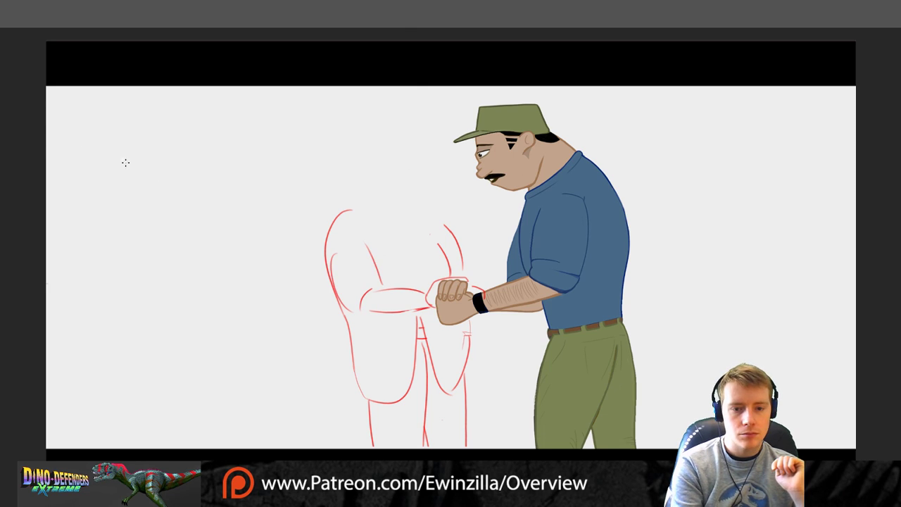
# Sketch spiky, curly hair and the far side of the face in red above the second figure's shoulders.
pyautogui.moveTo(360, 170); pyautogui.dragTo(352, 209)
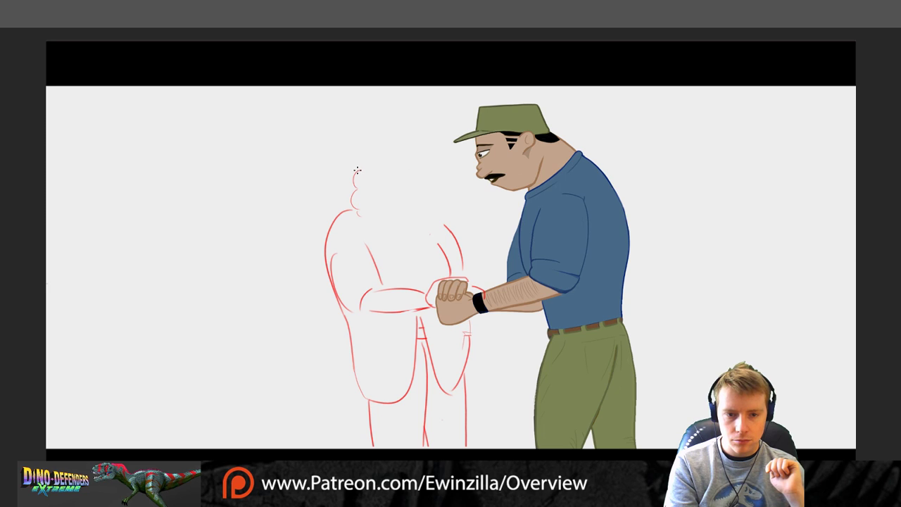
pyautogui.moveTo(357, 171)
pyautogui.mouseDown()
pyautogui.moveTo(398, 148)
pyautogui.moveTo(427, 177)
pyautogui.moveTo(387, 243)
pyautogui.mouseUp()
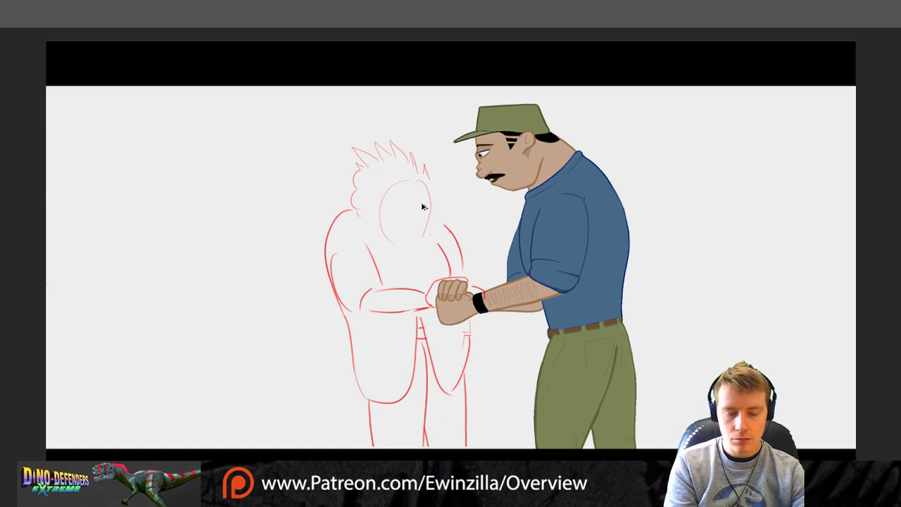
pyautogui.hotkey('ctrl', 'z')
pyautogui.moveTo(421, 179)
pyautogui.mouseDown()
pyautogui.moveTo(440, 202)
pyautogui.moveTo(420, 184)
pyautogui.moveTo(431, 242)
pyautogui.mouseUp()
pyautogui.hotkey('ctrl', 'z')
# Draw the red figure's rounded cheek and jaw, and add the eyes, nose, mouth, ear and curly hairline.
pyautogui.moveTo(380, 199)
pyautogui.mouseDown()
pyautogui.moveTo(394, 236)
pyautogui.moveTo(424, 230)
pyautogui.mouseUp()
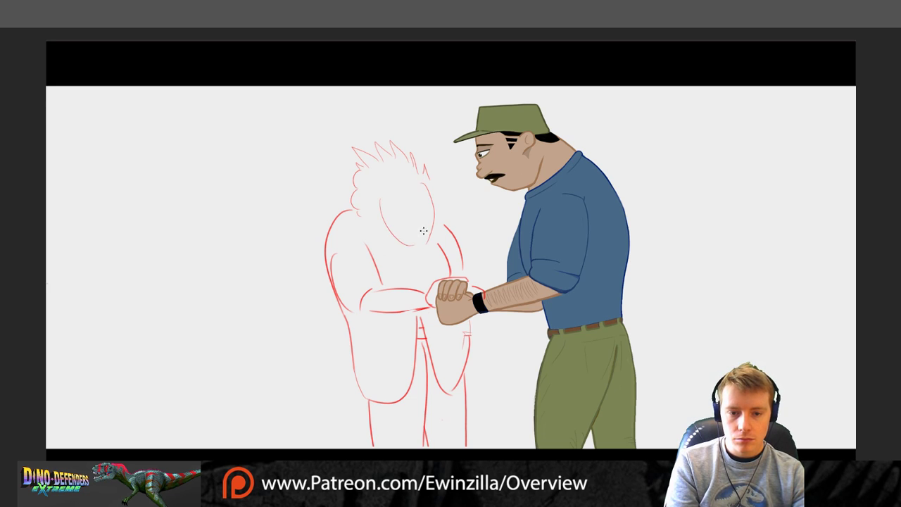
pyautogui.hotkey('ctrl', 'z')
pyautogui.moveTo(376, 199)
pyautogui.mouseDown()
pyautogui.moveTo(389, 247)
pyautogui.moveTo(416, 225)
pyautogui.moveTo(408, 228)
pyautogui.moveTo(415, 205)
pyautogui.moveTo(423, 242)
pyautogui.mouseUp()
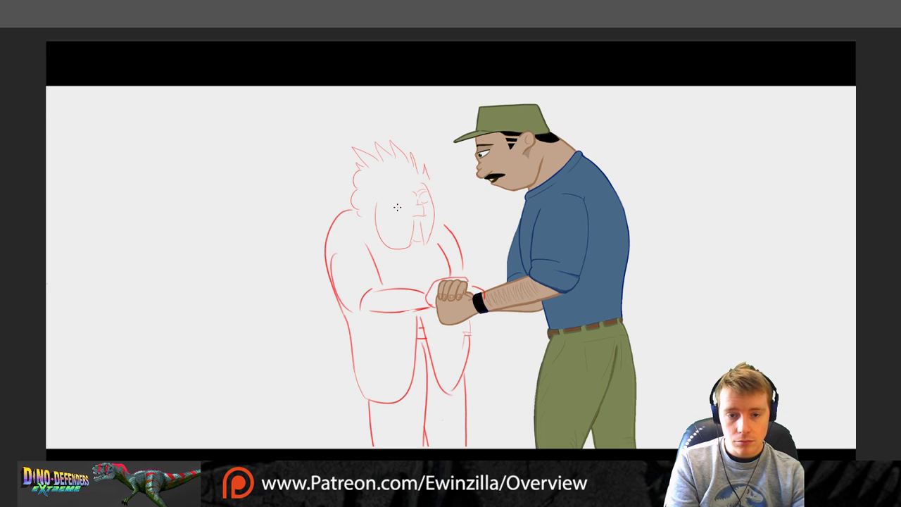
pyautogui.moveTo(398, 207); pyautogui.dragTo(396, 205)
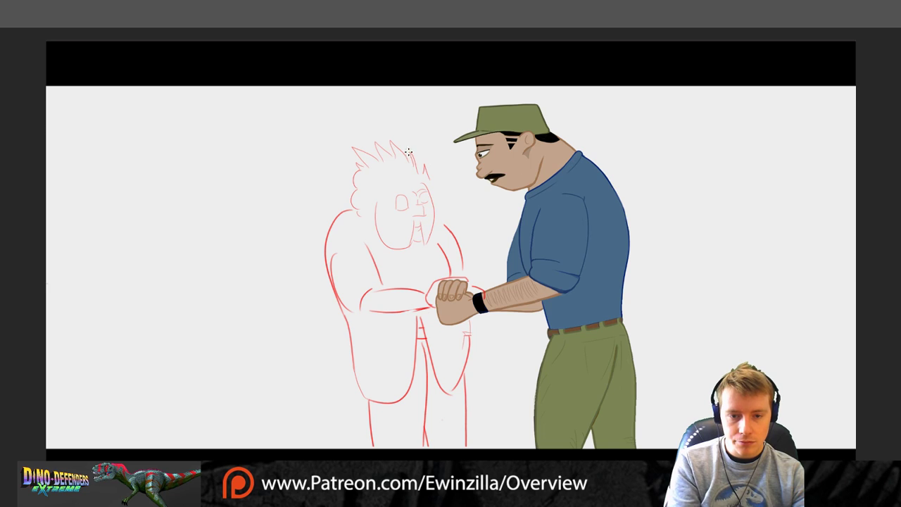
pyautogui.moveTo(372, 198)
pyautogui.mouseDown()
pyautogui.moveTo(376, 212)
pyautogui.moveTo(400, 176)
pyautogui.mouseUp()
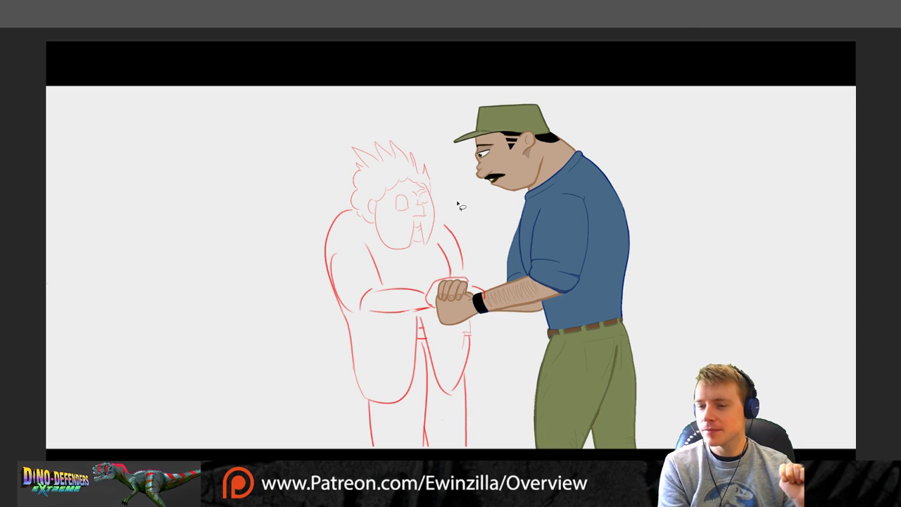
# Select the red figure's head, enlarge it, shift it lower onto the shoulders, and deselect it.
pyautogui.moveTo(441, 214)
pyautogui.mouseDown()
pyautogui.moveTo(423, 259)
pyautogui.moveTo(386, 257)
pyautogui.moveTo(360, 219)
pyautogui.mouseUp()
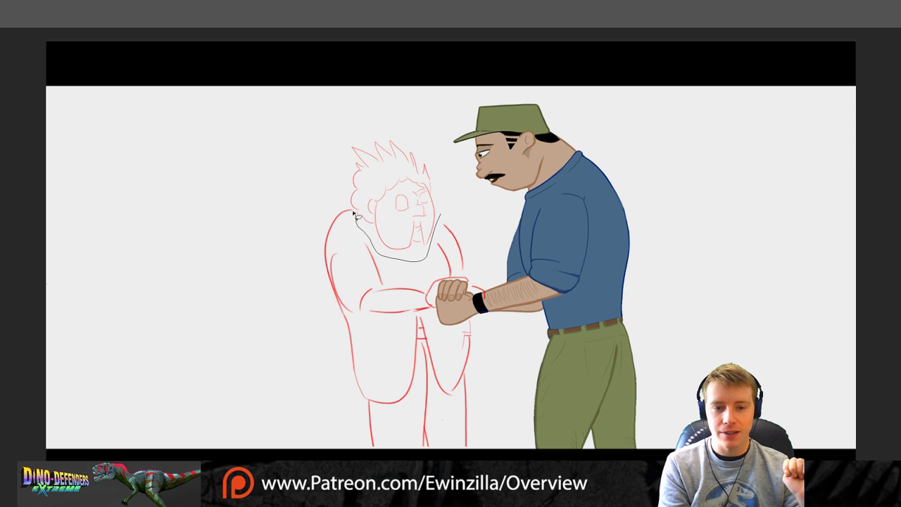
pyautogui.moveTo(356, 213)
pyautogui.mouseDown()
pyautogui.moveTo(329, 176)
pyautogui.moveTo(344, 127)
pyautogui.moveTo(386, 110)
pyautogui.moveTo(425, 134)
pyautogui.moveTo(454, 192)
pyautogui.moveTo(455, 222)
pyautogui.mouseUp()
pyautogui.hotkey('ctrl', 't')
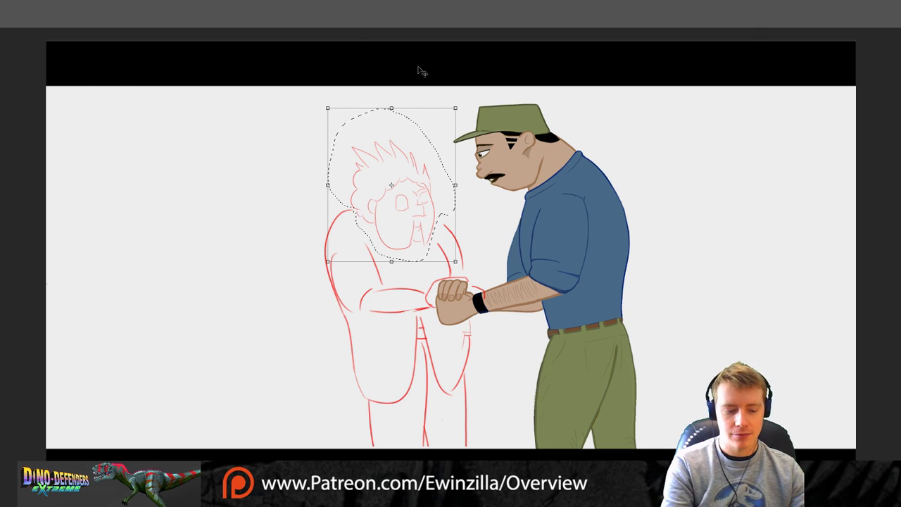
pyautogui.moveTo(455, 109); pyautogui.dragTo(485, 72)
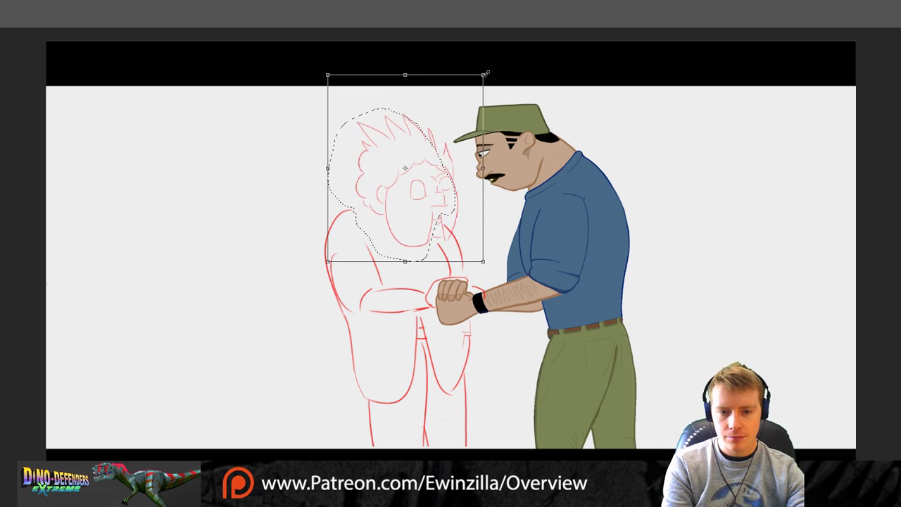
pyautogui.moveTo(436, 135)
pyautogui.mouseDown()
pyautogui.moveTo(423, 154)
pyautogui.moveTo(429, 145)
pyautogui.mouseUp()
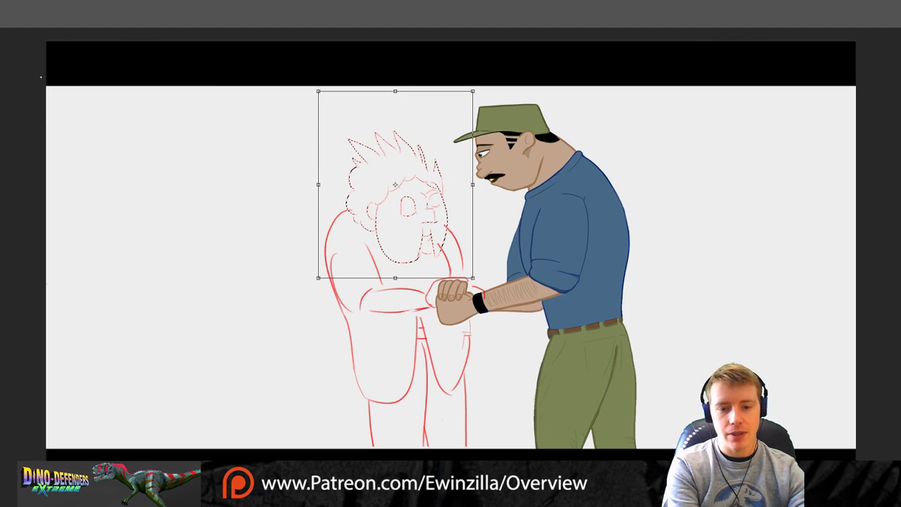
pyautogui.press('Return')
pyautogui.hotkey('ctrl', 'd')
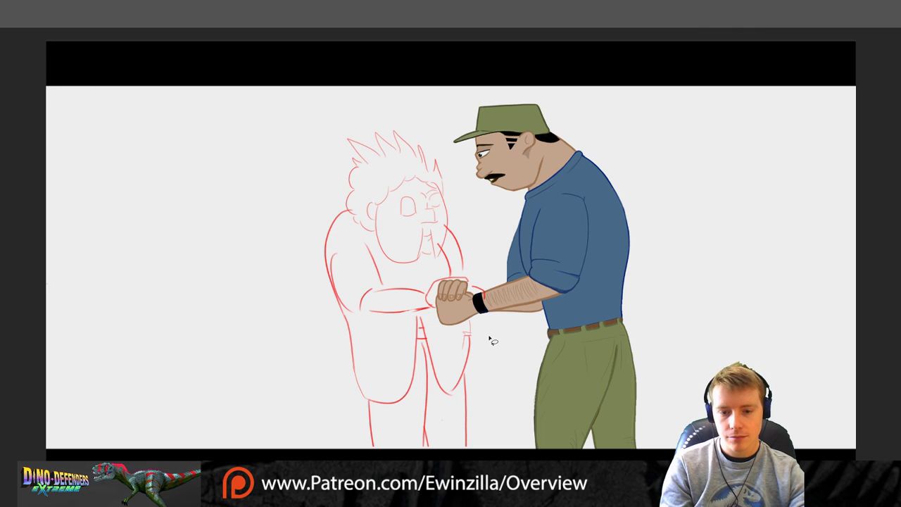
# Select the whole red figure, scale it down slightly, keep it upright with its hands at the man's grip, and deselect it.
pyautogui.moveTo(489, 335)
pyautogui.mouseDown()
pyautogui.moveTo(490, 233)
pyautogui.moveTo(416, 135)
pyautogui.moveTo(261, 312)
pyautogui.moveTo(503, 408)
pyautogui.moveTo(492, 342)
pyautogui.mouseUp()
pyautogui.hotkey('ctrl', 't')
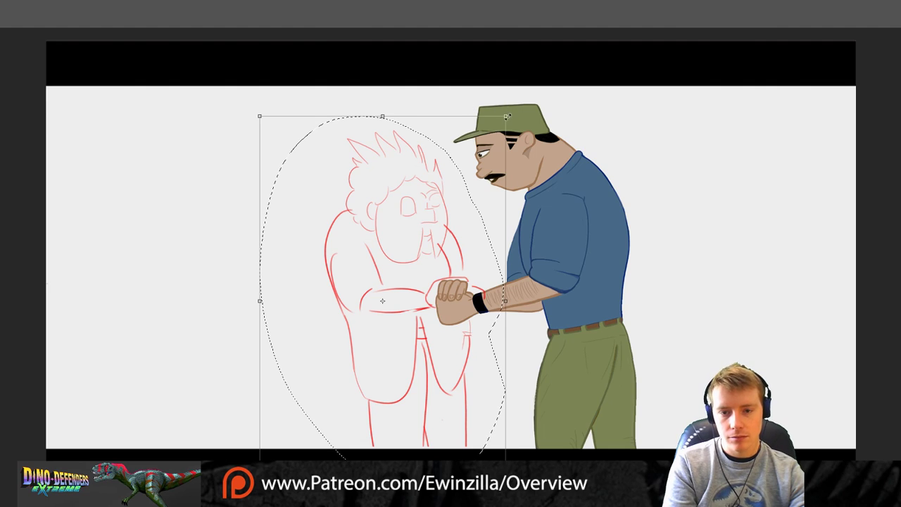
pyautogui.moveTo(507, 114); pyautogui.dragTo(486, 143)
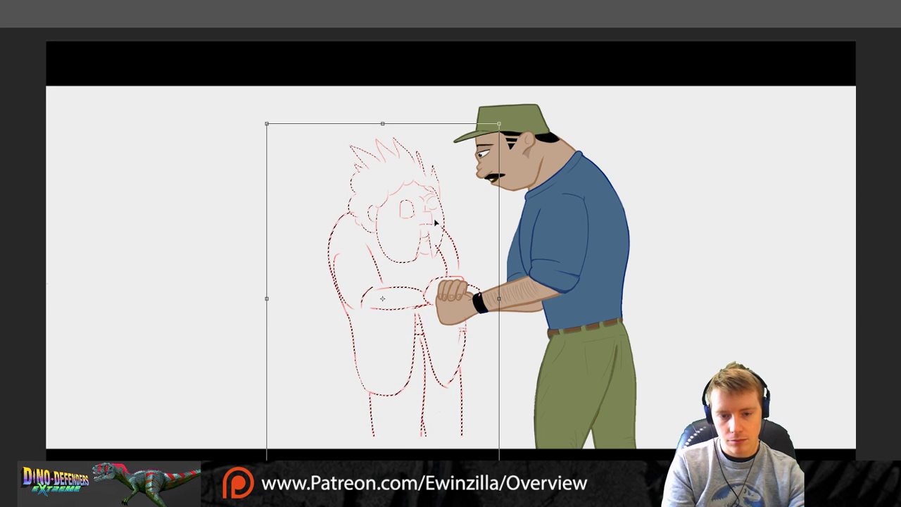
pyautogui.moveTo(439, 285)
pyautogui.mouseDown()
pyautogui.moveTo(421, 278)
pyautogui.moveTo(460, 295)
pyautogui.mouseUp()
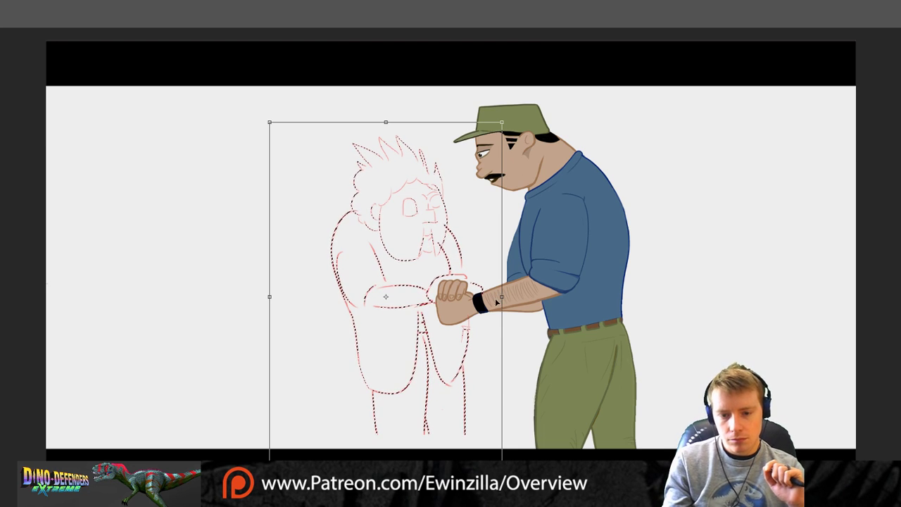
pyautogui.moveTo(502, 296); pyautogui.dragTo(499, 297)
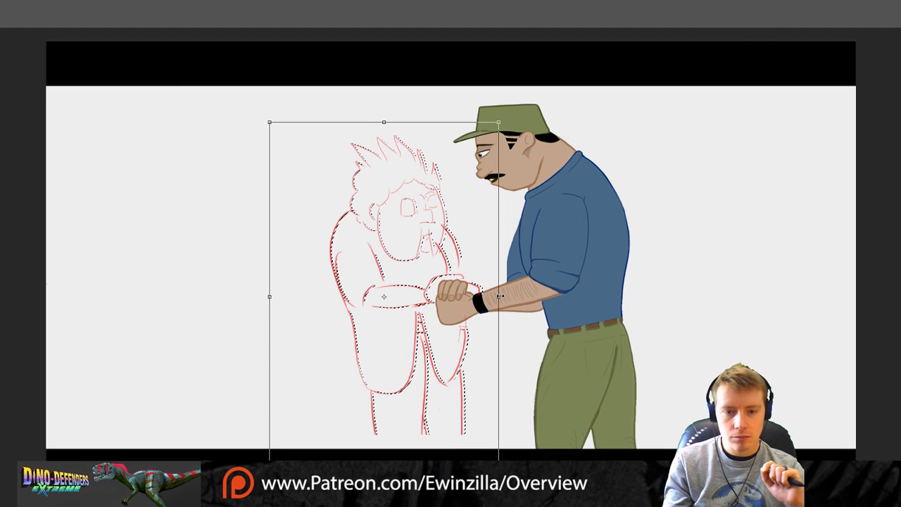
pyautogui.moveTo(258, 114); pyautogui.dragTo(248, 143)
pyautogui.moveTo(269, 301); pyautogui.dragTo(264, 304)
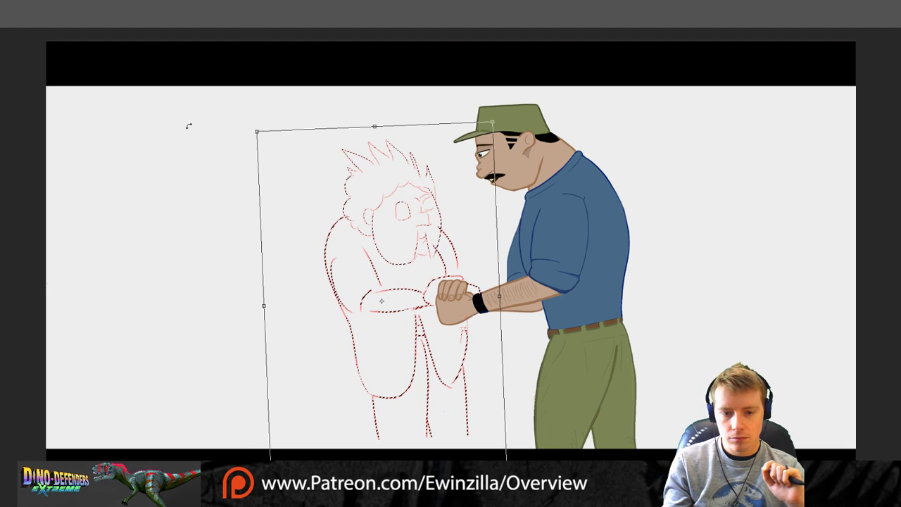
pyautogui.moveTo(187, 125)
pyautogui.mouseDown()
pyautogui.moveTo(197, 96)
pyautogui.moveTo(190, 109)
pyautogui.mouseUp()
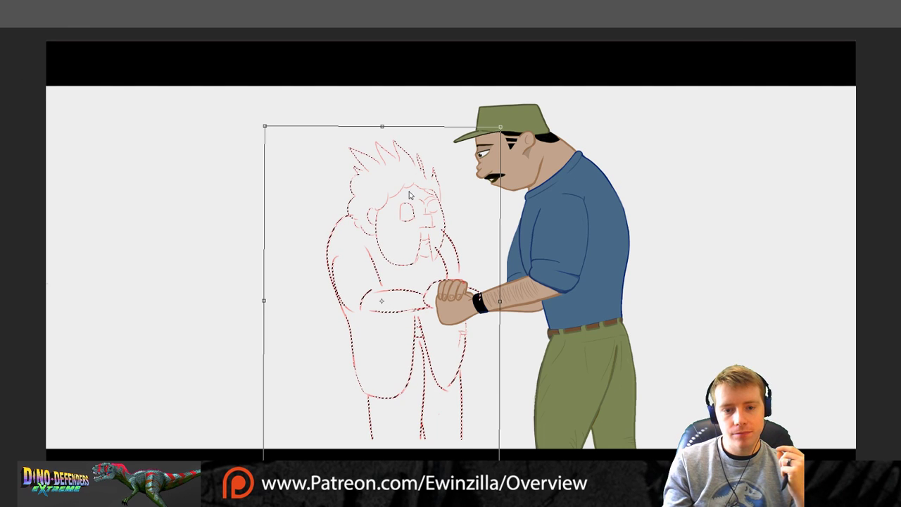
pyautogui.press('Return')
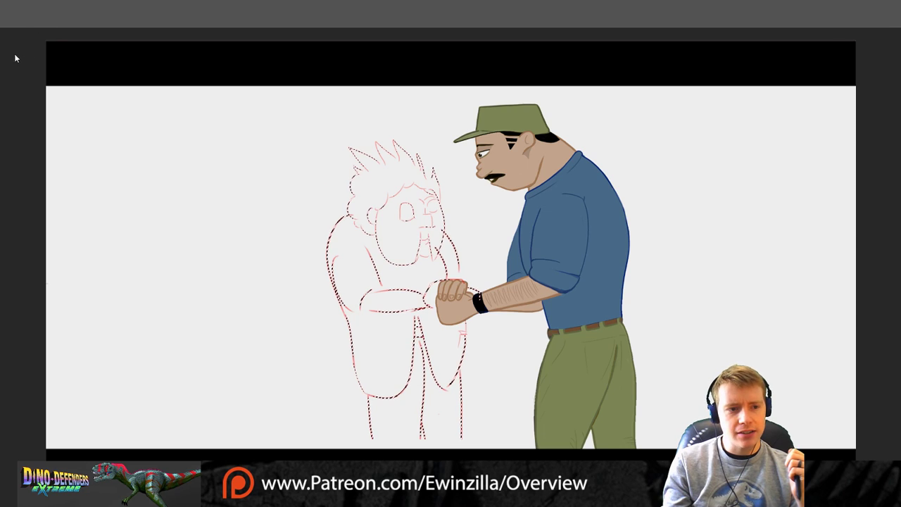
pyautogui.click(134, 71)
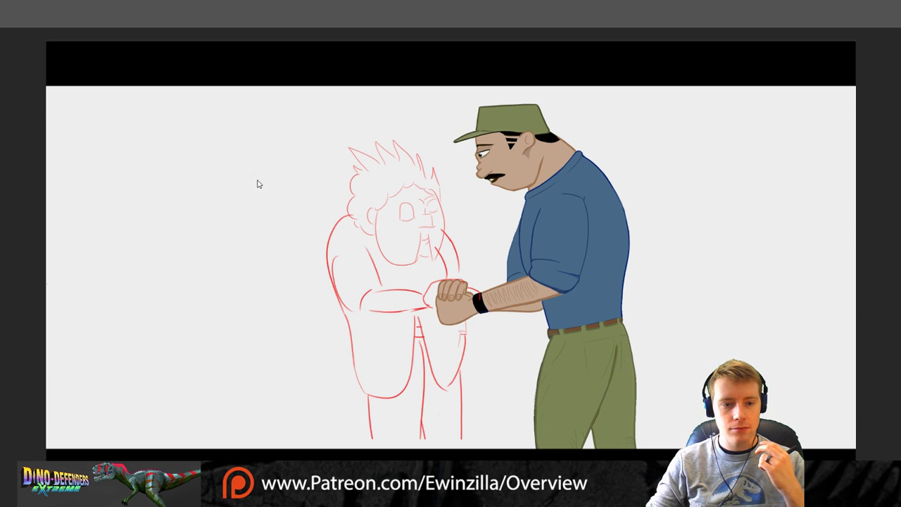
# Copy the three-quarter standing character from the reference sheet and place it, mirrored, in the scene beside the red sketch.
pyautogui.press('Right')
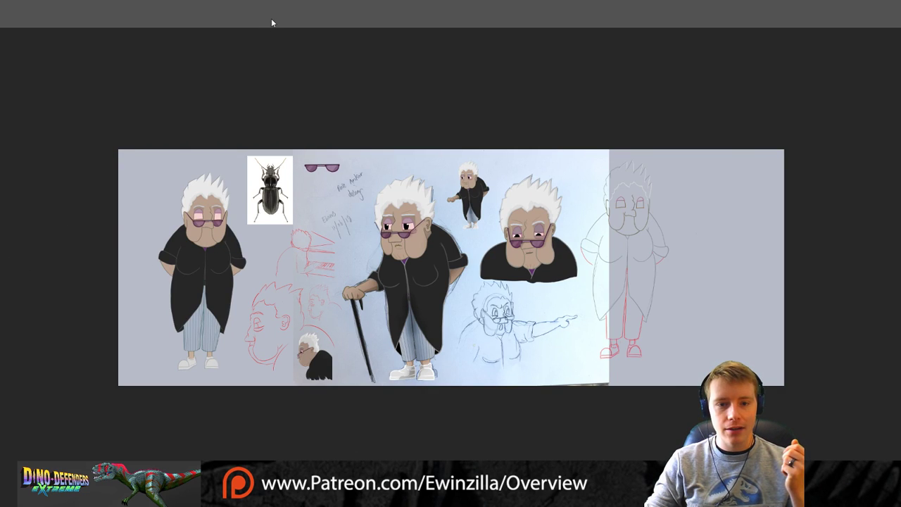
pyautogui.hotkey('ctrl', '+')
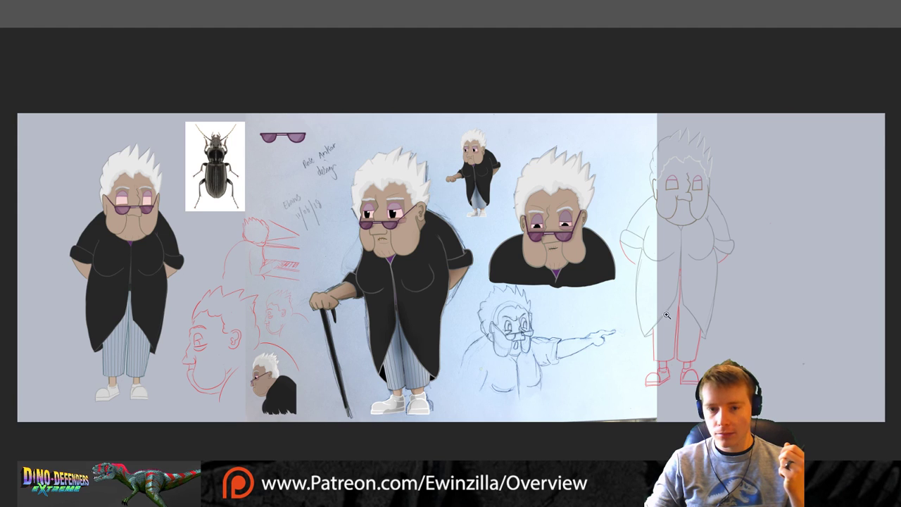
pyautogui.moveTo(375, 213)
pyautogui.mouseDown()
pyautogui.moveTo(286, 191)
pyautogui.moveTo(41, 23)
pyautogui.moveTo(110, 85)
pyautogui.moveTo(308, 166)
pyautogui.mouseUp()
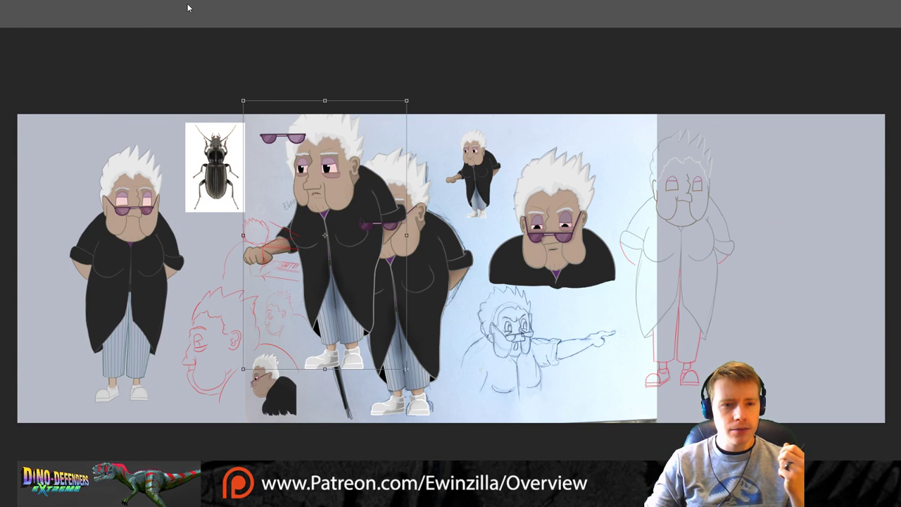
pyautogui.moveTo(362, 194); pyautogui.dragTo(411, 212)
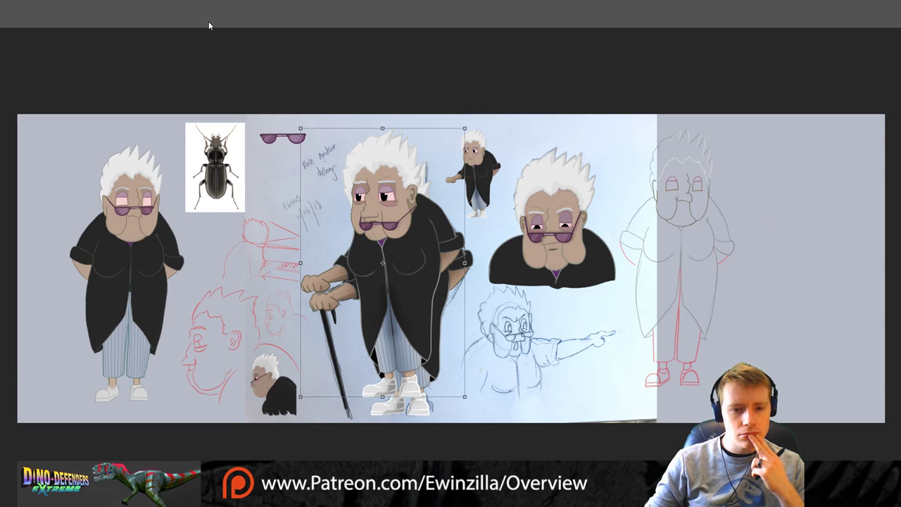
pyautogui.press('Return')
pyautogui.scroll(-2, 288, 91)
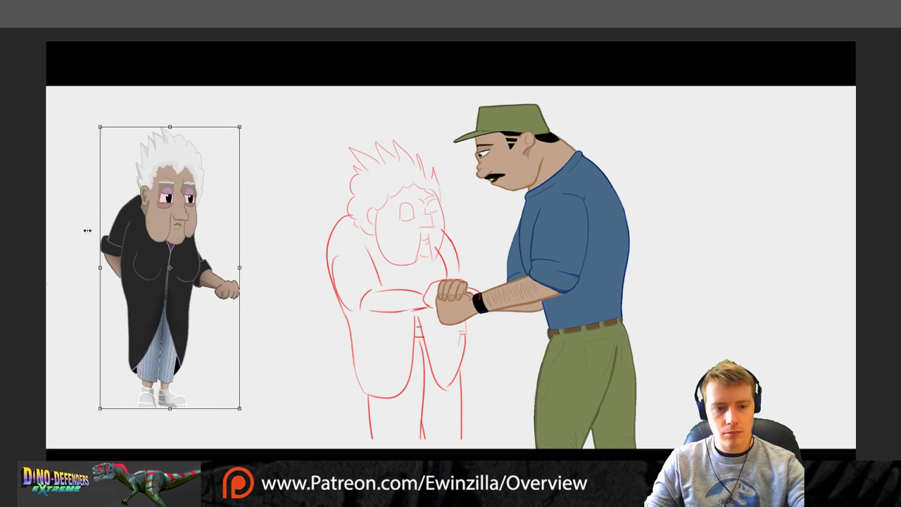
# Widen, slightly enlarge and tilt the pasted reference character counter-clockwise, and position it behind the red figure's back.
pyautogui.moveTo(88, 230); pyautogui.dragTo(62, 231)
pyautogui.moveTo(248, 204); pyautogui.dragTo(252, 221)
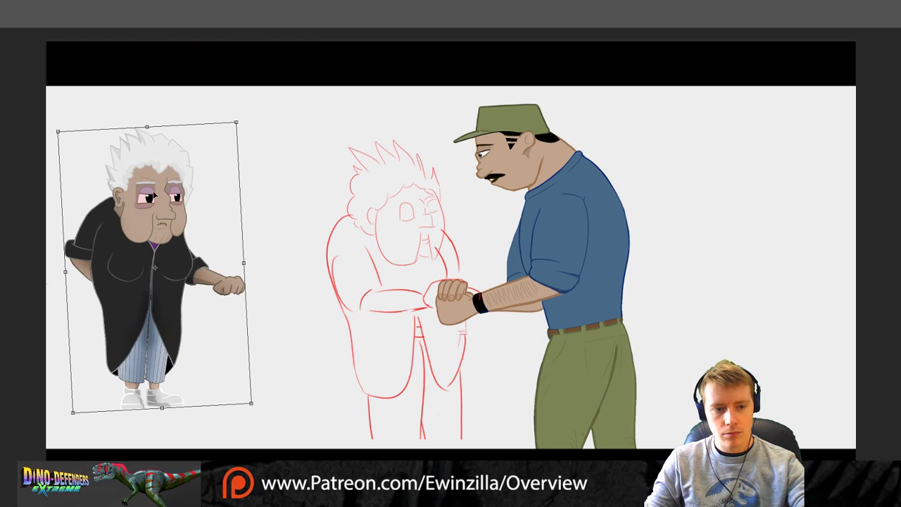
pyautogui.moveTo(153, 194)
pyautogui.mouseDown()
pyautogui.moveTo(256, 236)
pyautogui.moveTo(224, 223)
pyautogui.mouseUp()
pyautogui.moveTo(302, 150); pyautogui.dragTo(318, 125)
pyautogui.moveTo(292, 179); pyautogui.dragTo(268, 175)
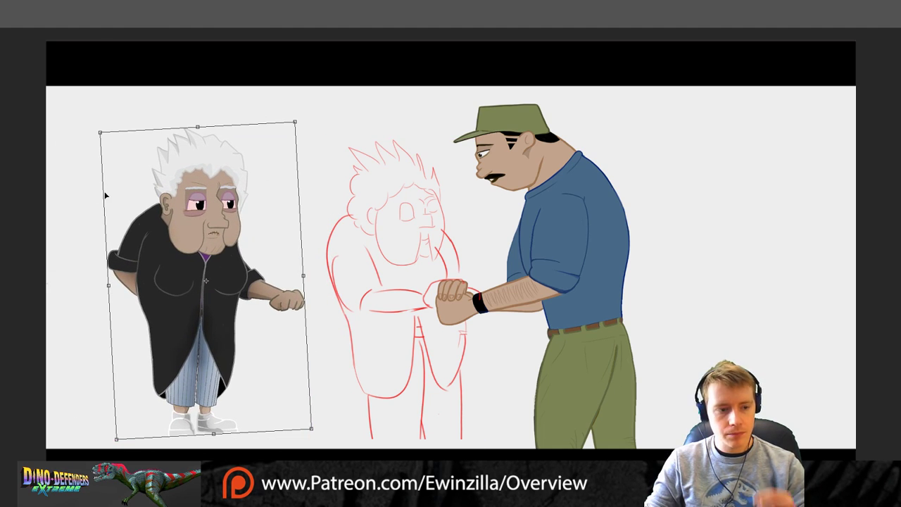
pyautogui.press('Return')
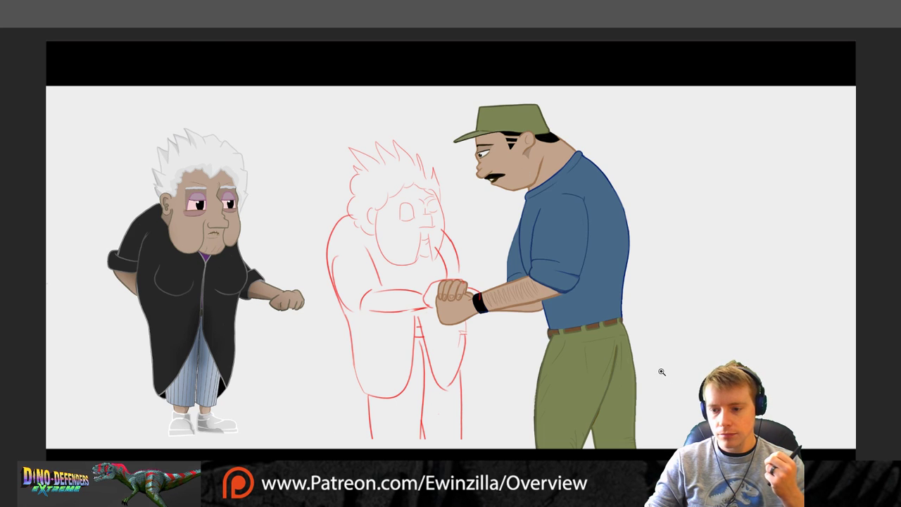
# Erase the red figure's whole head and the upper ends of its shoulder lines.
pyautogui.moveTo(411, 258); pyautogui.dragTo(370, 257)
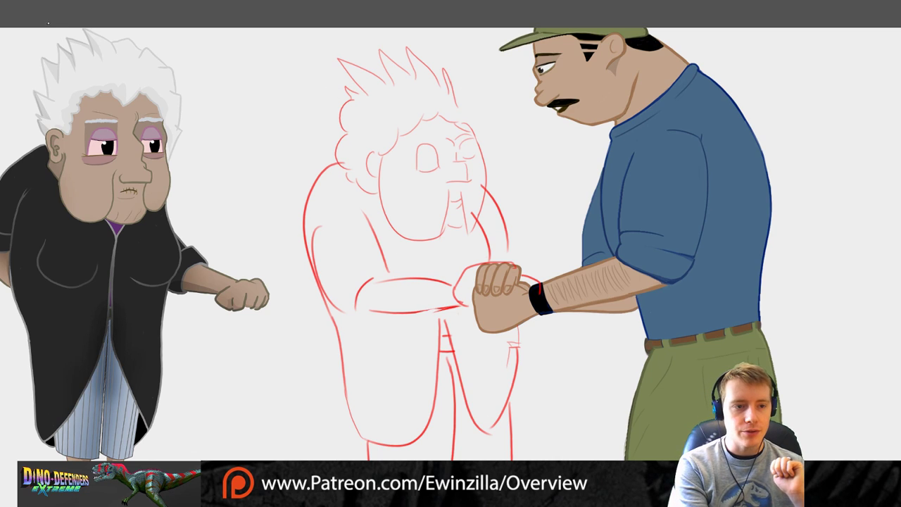
pyautogui.hotkey('ctrl', 'z')
pyautogui.moveTo(322, 76)
pyautogui.mouseDown()
pyautogui.moveTo(358, 81)
pyautogui.moveTo(361, 103)
pyautogui.mouseUp()
pyautogui.moveTo(350, 147)
pyautogui.mouseDown()
pyautogui.moveTo(357, 191)
pyautogui.moveTo(369, 193)
pyautogui.moveTo(402, 150)
pyautogui.moveTo(383, 221)
pyautogui.moveTo(433, 194)
pyautogui.moveTo(442, 197)
pyautogui.moveTo(437, 236)
pyautogui.moveTo(463, 236)
pyautogui.moveTo(489, 191)
pyautogui.moveTo(419, 242)
pyautogui.moveTo(382, 192)
pyautogui.moveTo(342, 173)
pyautogui.moveTo(308, 174)
pyautogui.moveTo(308, 182)
pyautogui.moveTo(328, 171)
pyautogui.moveTo(322, 181)
pyautogui.moveTo(315, 173)
pyautogui.moveTo(384, 121)
pyautogui.moveTo(465, 168)
pyautogui.moveTo(443, 187)
pyautogui.moveTo(456, 153)
pyautogui.moveTo(488, 135)
pyautogui.moveTo(472, 125)
pyautogui.moveTo(389, 141)
pyautogui.moveTo(460, 59)
pyautogui.moveTo(382, 49)
pyautogui.mouseUp()
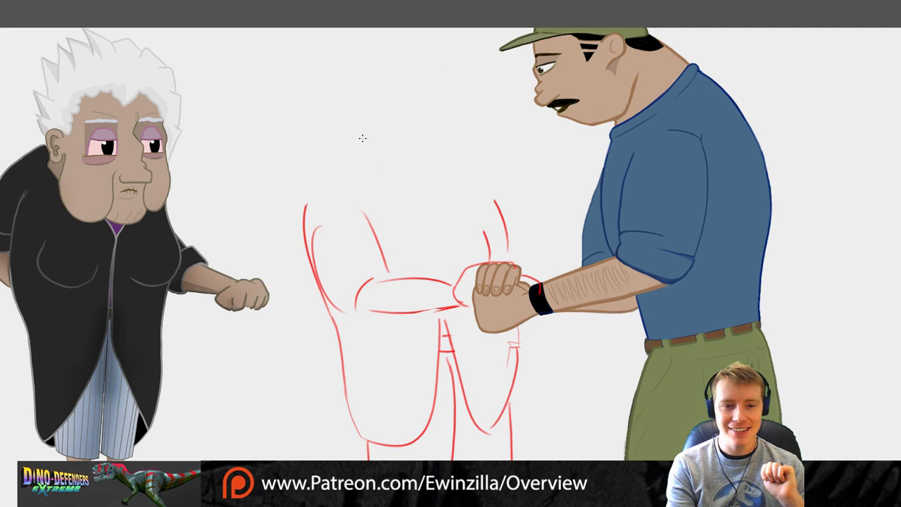
# Sketch a new red ear with inner folds for the second figure, and add a curved line below it towards the collar.
pyautogui.moveTo(360, 135)
pyautogui.mouseDown()
pyautogui.moveTo(357, 175)
pyautogui.moveTo(367, 180)
pyautogui.mouseUp()
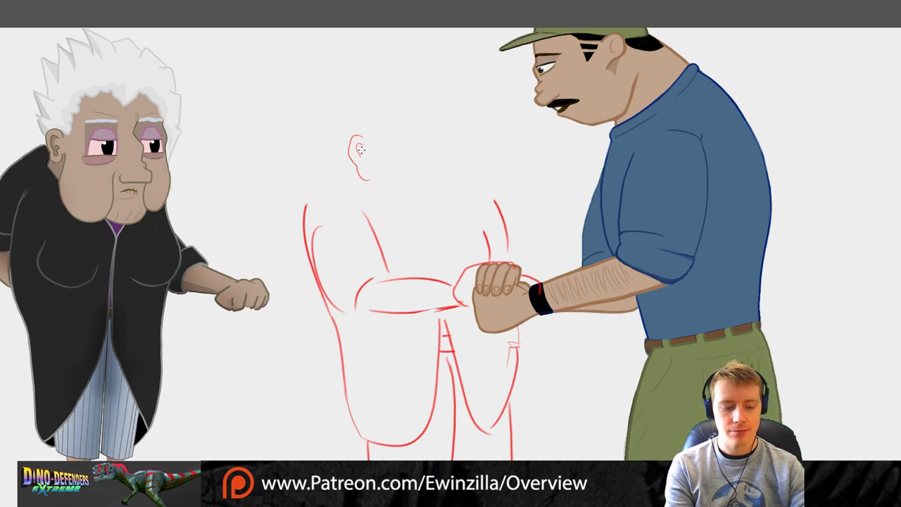
pyautogui.moveTo(357, 144)
pyautogui.mouseDown()
pyautogui.moveTo(364, 170)
pyautogui.moveTo(366, 160)
pyautogui.mouseUp()
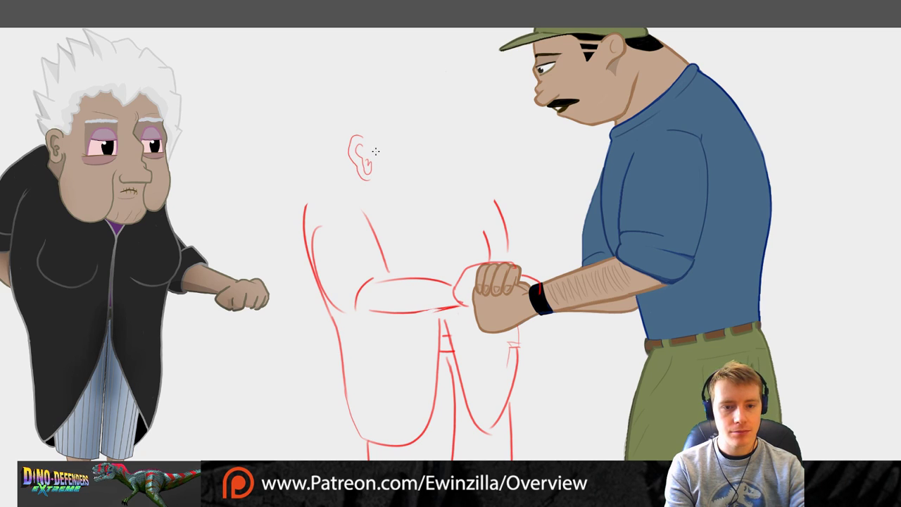
pyautogui.hotkey('ctrl', 'z')
pyautogui.moveTo(359, 144)
pyautogui.mouseDown()
pyautogui.moveTo(362, 175)
pyautogui.moveTo(372, 167)
pyautogui.mouseUp()
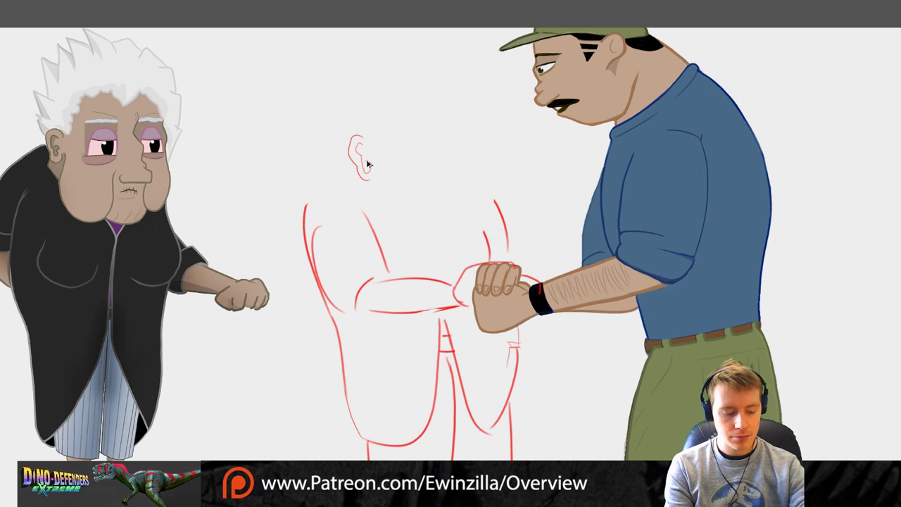
pyautogui.hotkey('ctrl', 'z')
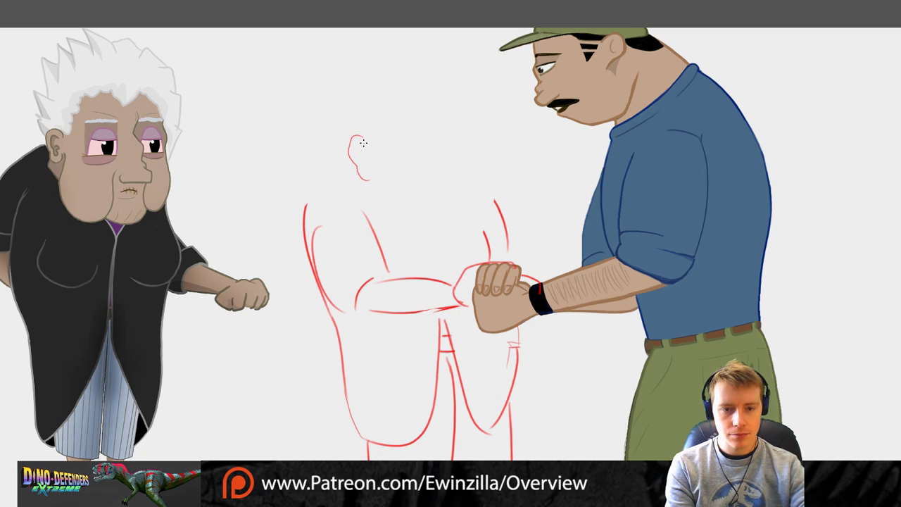
pyautogui.moveTo(359, 141)
pyautogui.mouseDown()
pyautogui.moveTo(366, 174)
pyautogui.moveTo(366, 162)
pyautogui.mouseUp()
pyautogui.hotkey('ctrl', 'z')
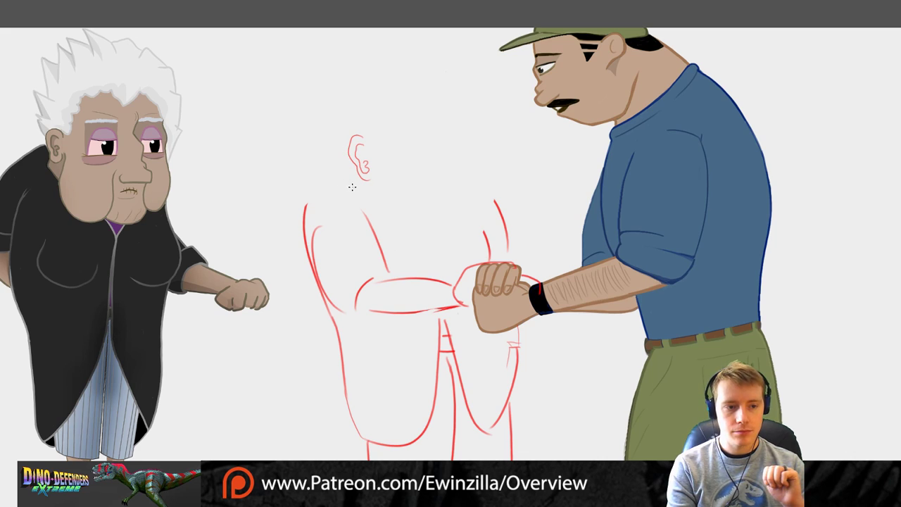
pyautogui.moveTo(347, 167)
pyautogui.mouseDown()
pyautogui.moveTo(341, 189)
pyautogui.moveTo(347, 180)
pyautogui.moveTo(361, 207)
pyautogui.mouseUp()
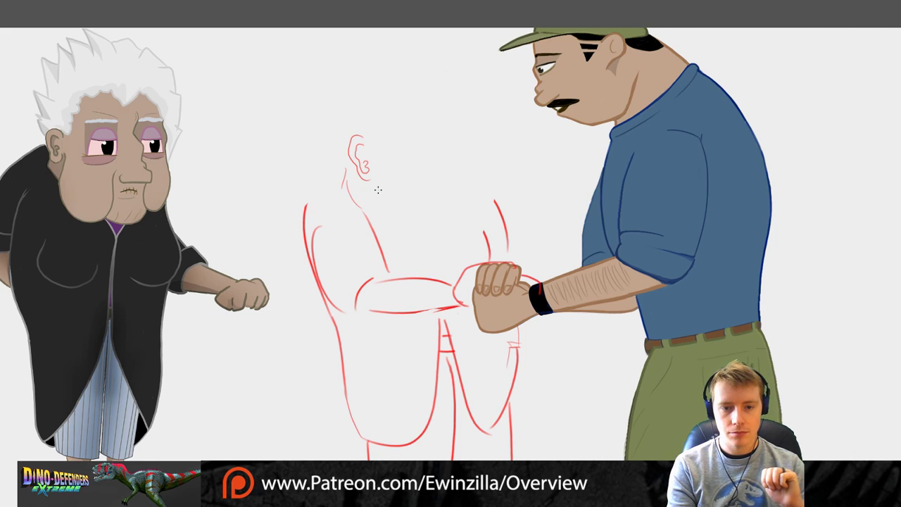
# Sketch the second figure's near jowl as a rounded, drooping curve running from beside the ear towards the mouth.
pyautogui.moveTo(379, 163); pyautogui.dragTo(376, 187)
pyautogui.moveTo(374, 201); pyautogui.dragTo(385, 228)
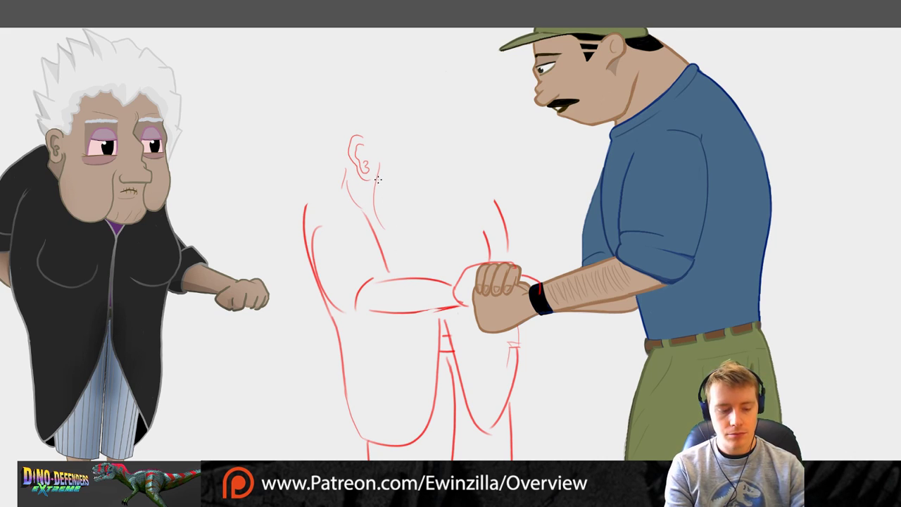
pyautogui.hotkey('ctrl', 'z')
pyautogui.hotkey('ctrl', 'z')
pyautogui.moveTo(377, 167); pyautogui.dragTo(376, 184)
pyautogui.moveTo(373, 199)
pyautogui.mouseDown()
pyautogui.moveTo(385, 219)
pyautogui.moveTo(420, 197)
pyautogui.moveTo(418, 209)
pyautogui.mouseUp()
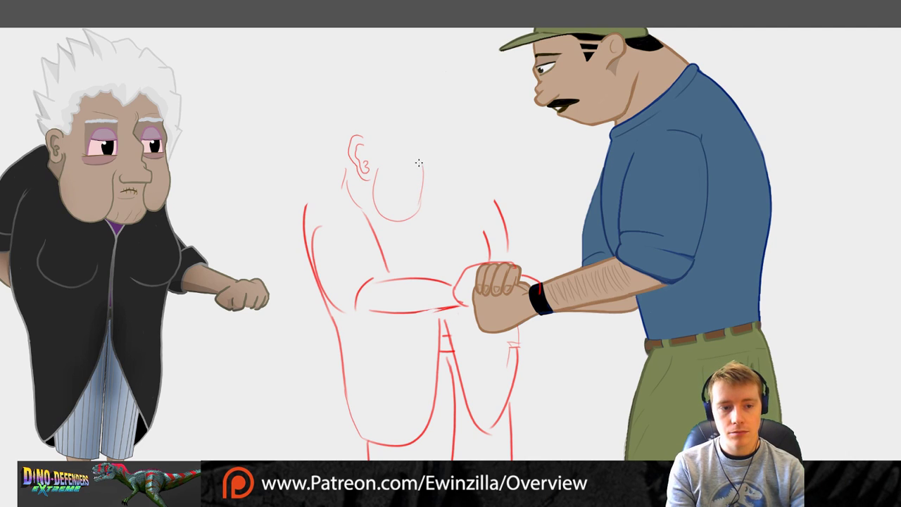
# Sketch the pointed nose with the brow line above it, and add both rounded eyes beneath raised brows.
pyautogui.moveTo(424, 170); pyautogui.dragTo(430, 180)
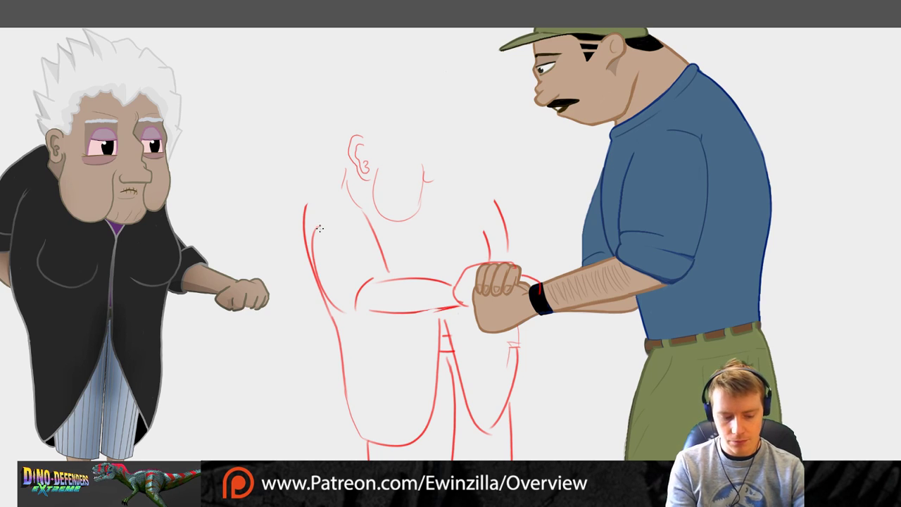
pyautogui.moveTo(433, 182)
pyautogui.mouseDown()
pyautogui.moveTo(440, 163)
pyautogui.moveTo(456, 170)
pyautogui.moveTo(445, 164)
pyautogui.mouseUp()
pyautogui.hotkey('ctrl', 'z')
pyautogui.hotkey('ctrl', 'z')
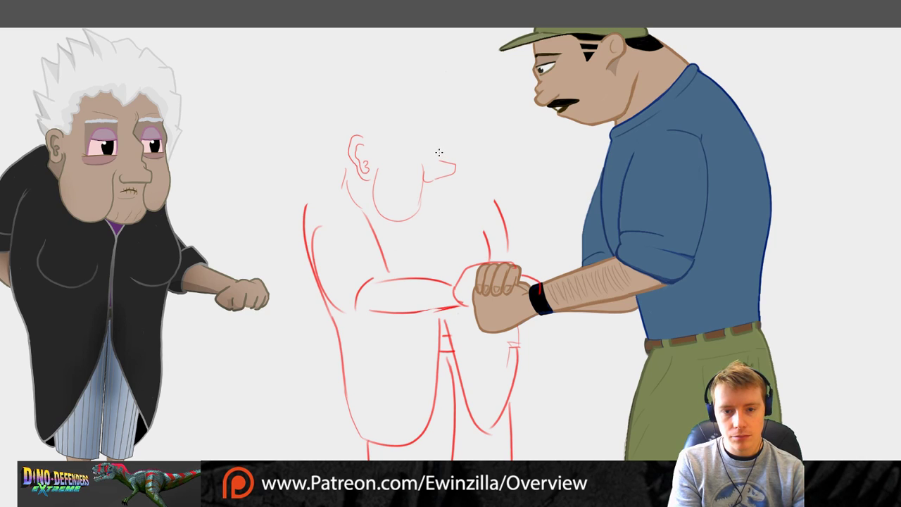
pyautogui.moveTo(441, 152); pyautogui.dragTo(429, 107)
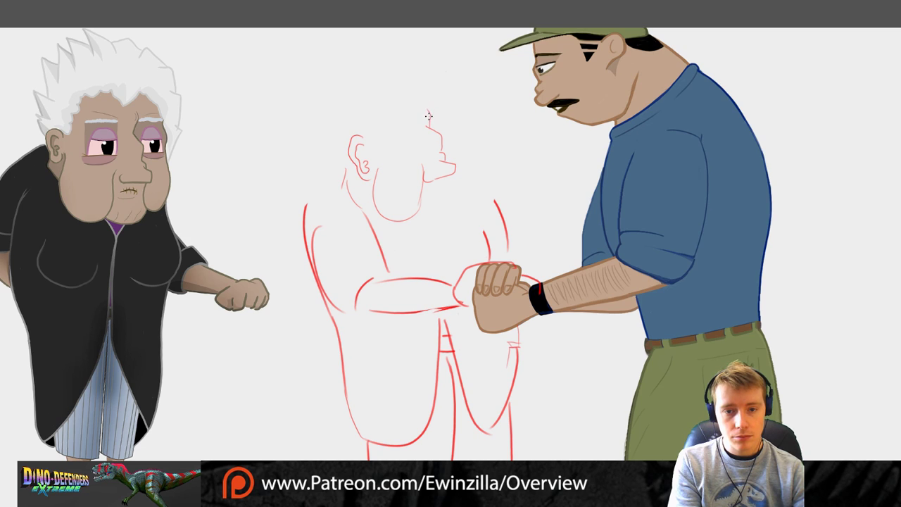
pyautogui.hotkey('ctrl', 'z')
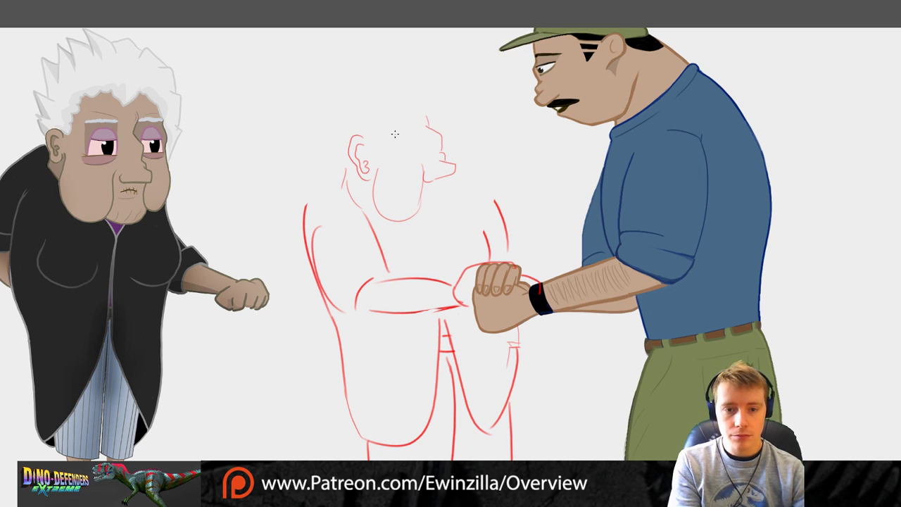
pyautogui.moveTo(387, 138)
pyautogui.mouseDown()
pyautogui.moveTo(408, 120)
pyautogui.moveTo(418, 130)
pyautogui.moveTo(415, 145)
pyautogui.moveTo(399, 151)
pyautogui.moveTo(452, 145)
pyautogui.mouseUp()
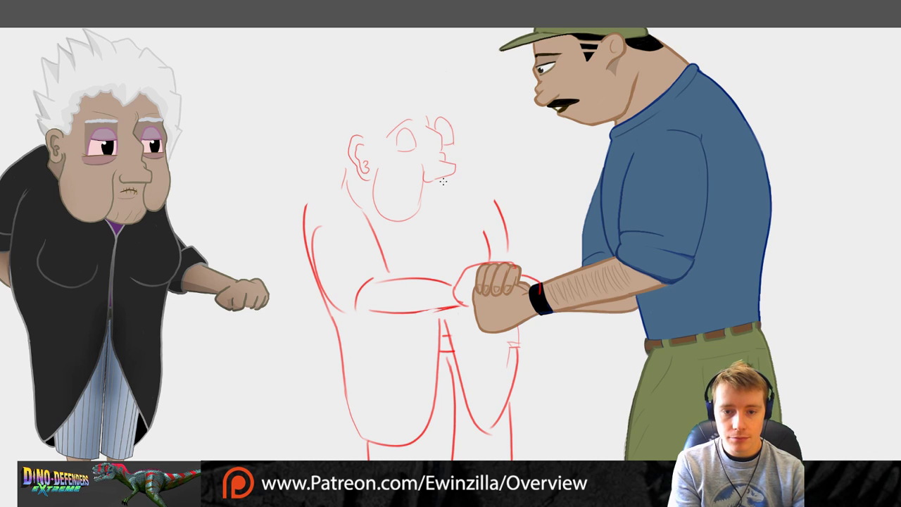
# Sketch the far cheek as a long drooping jowl beyond the nose, with its outer contour reaching up beside the far eye.
pyautogui.moveTo(445, 181); pyautogui.dragTo(460, 206)
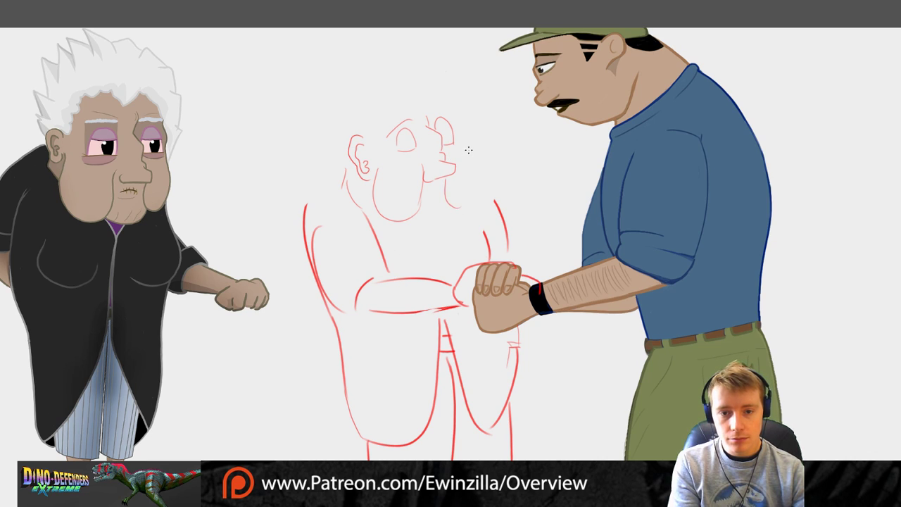
pyautogui.moveTo(468, 150); pyautogui.dragTo(464, 208)
pyautogui.hotkey('ctrl', 'z')
pyautogui.moveTo(467, 145); pyautogui.dragTo(465, 207)
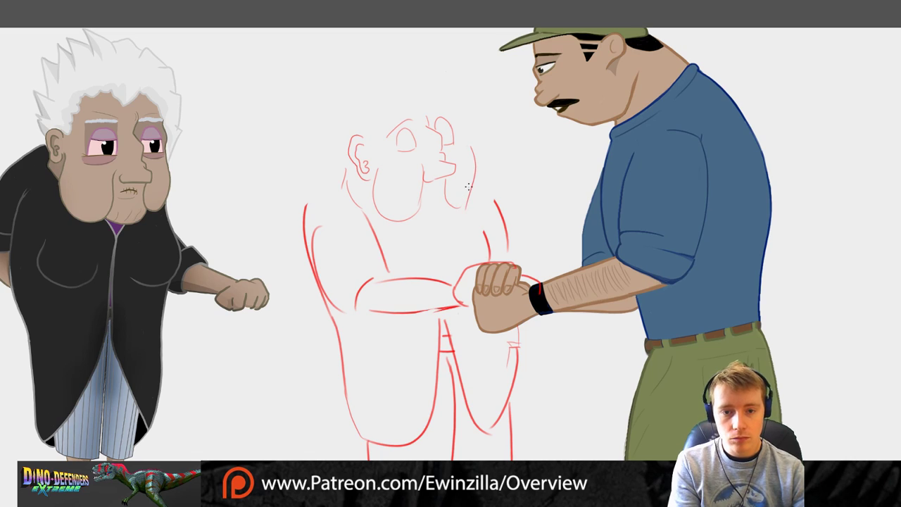
pyautogui.hotkey('ctrl', 'z')
pyautogui.moveTo(464, 146); pyautogui.dragTo(463, 208)
pyautogui.hotkey('ctrl', 'z')
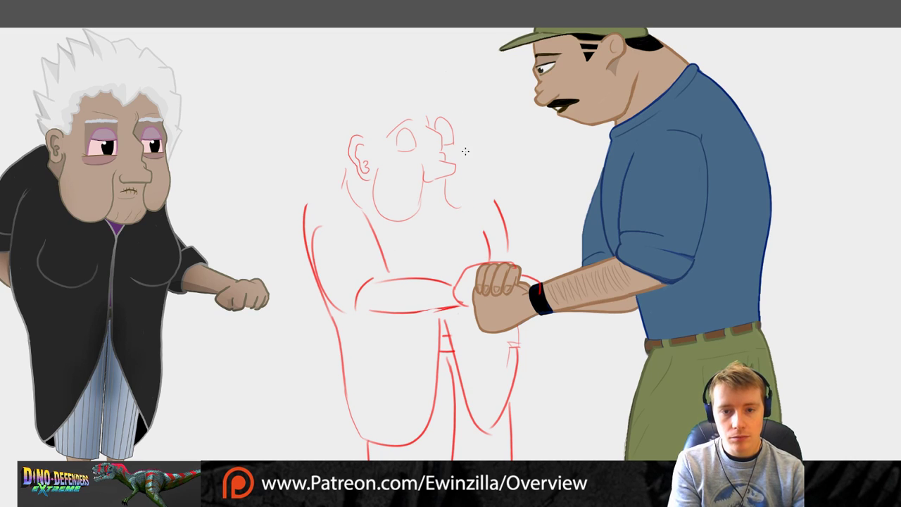
pyautogui.moveTo(464, 146); pyautogui.dragTo(465, 202)
pyautogui.hotkey('ctrl', 'z')
pyautogui.moveTo(465, 148); pyautogui.dragTo(461, 213)
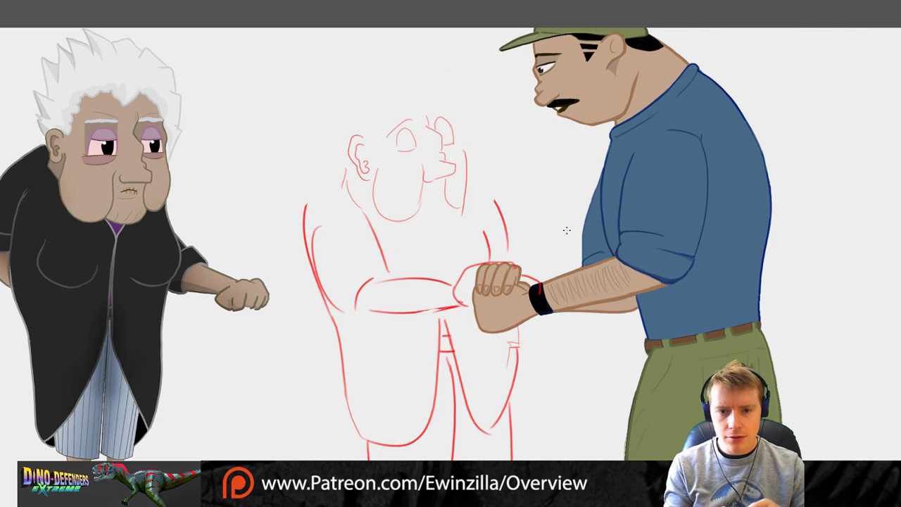
pyautogui.hotkey('ctrl', 'z')
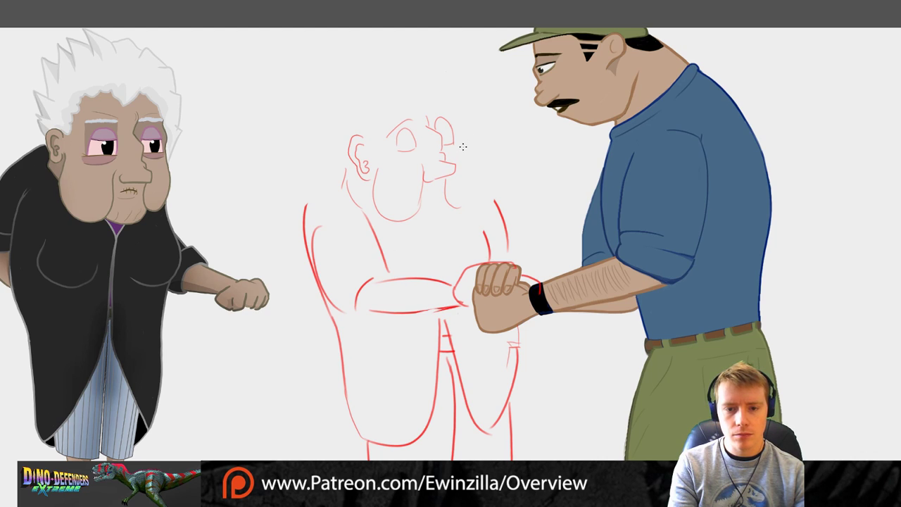
pyautogui.moveTo(464, 147); pyautogui.dragTo(465, 187)
pyautogui.moveTo(456, 127); pyautogui.dragTo(464, 146)
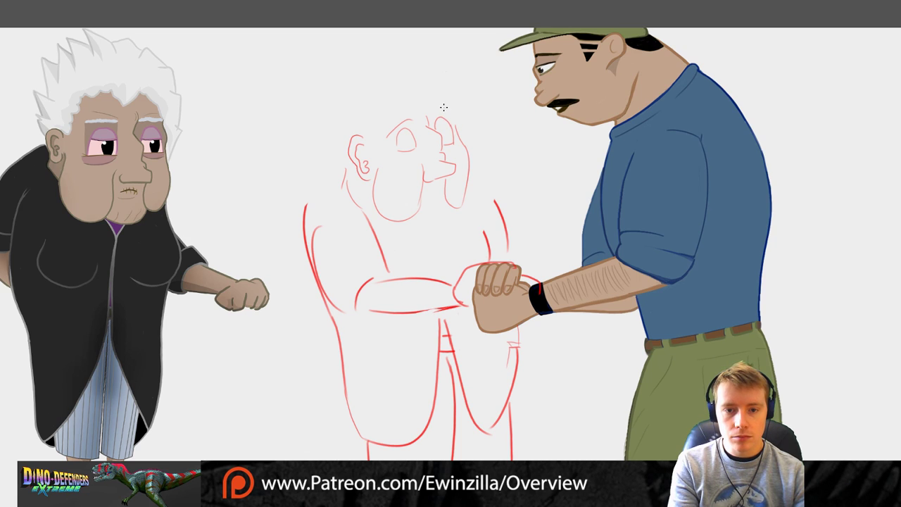
# Add the far brow and a small mouth, and draw the rounded chin with a V-shaped collar below it.
pyautogui.moveTo(429, 113); pyautogui.dragTo(450, 109)
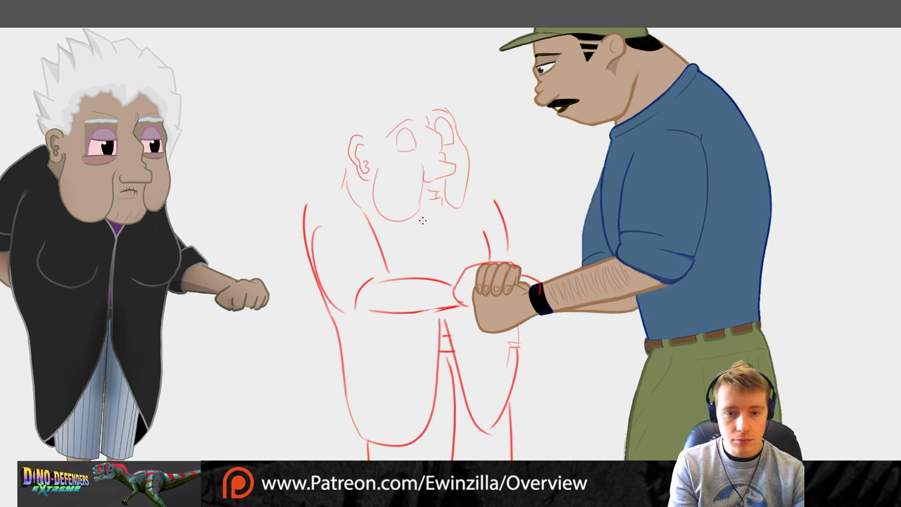
pyautogui.moveTo(416, 219); pyautogui.dragTo(450, 211)
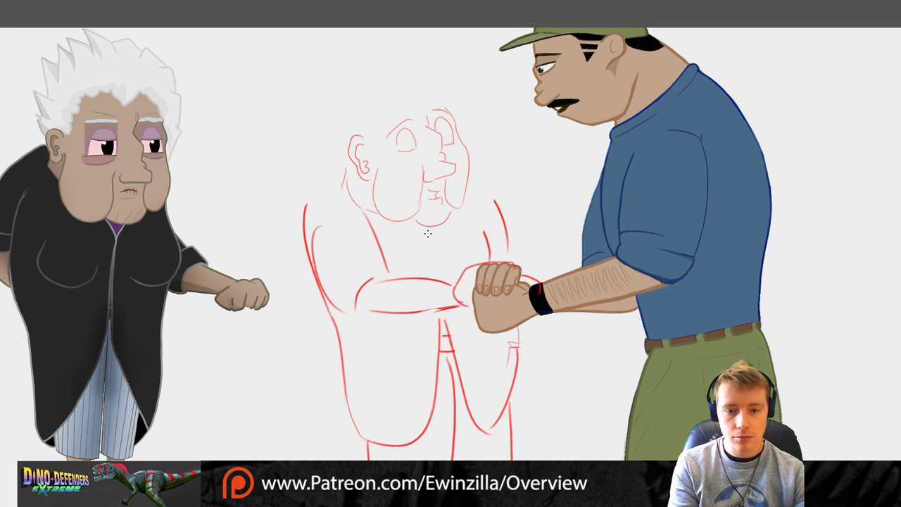
pyautogui.moveTo(415, 223); pyautogui.dragTo(440, 225)
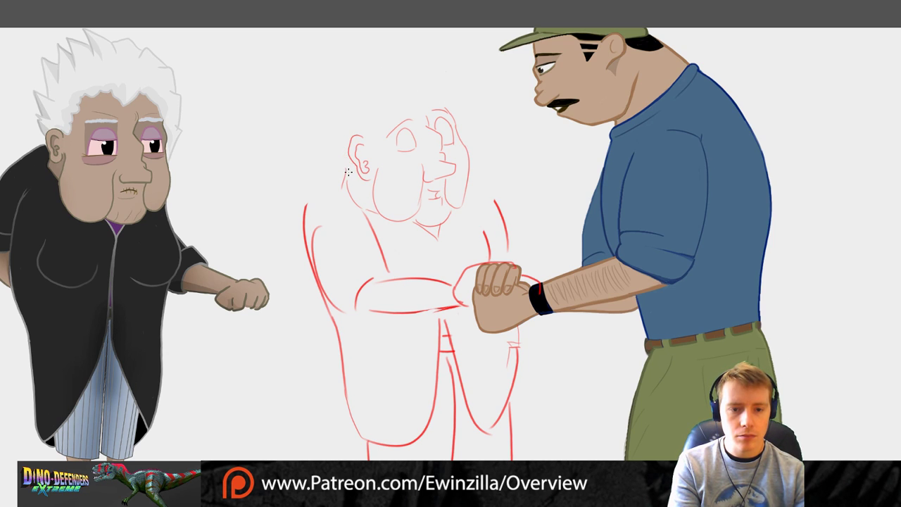
# Sketch the spiky hair outline from behind the near ear over to the far temple, with a wavy hairline across the forehead.
pyautogui.moveTo(345, 159)
pyautogui.mouseDown()
pyautogui.moveTo(334, 135)
pyautogui.moveTo(348, 130)
pyautogui.moveTo(347, 104)
pyautogui.moveTo(359, 113)
pyautogui.moveTo(352, 107)
pyautogui.moveTo(339, 127)
pyautogui.moveTo(324, 100)
pyautogui.moveTo(358, 97)
pyautogui.mouseUp()
pyautogui.hotkey('ctrl', 'z')
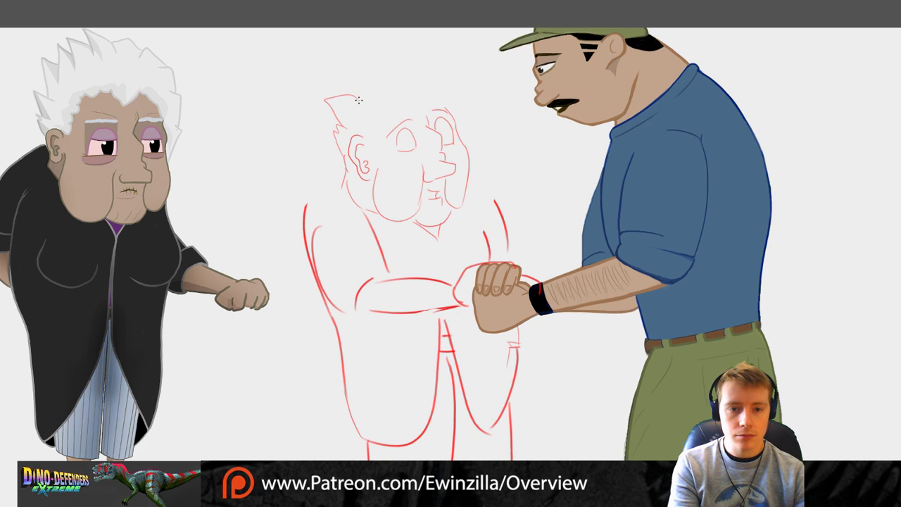
pyautogui.moveTo(355, 99)
pyautogui.mouseDown()
pyautogui.moveTo(344, 76)
pyautogui.moveTo(374, 92)
pyautogui.moveTo(349, 68)
pyautogui.moveTo(374, 79)
pyautogui.moveTo(375, 67)
pyautogui.moveTo(388, 74)
pyautogui.moveTo(376, 50)
pyautogui.moveTo(428, 70)
pyautogui.moveTo(415, 48)
pyautogui.moveTo(434, 73)
pyautogui.mouseUp()
pyautogui.hotkey('ctrl', 'z')
pyautogui.hotkey('ctrl', 'z')
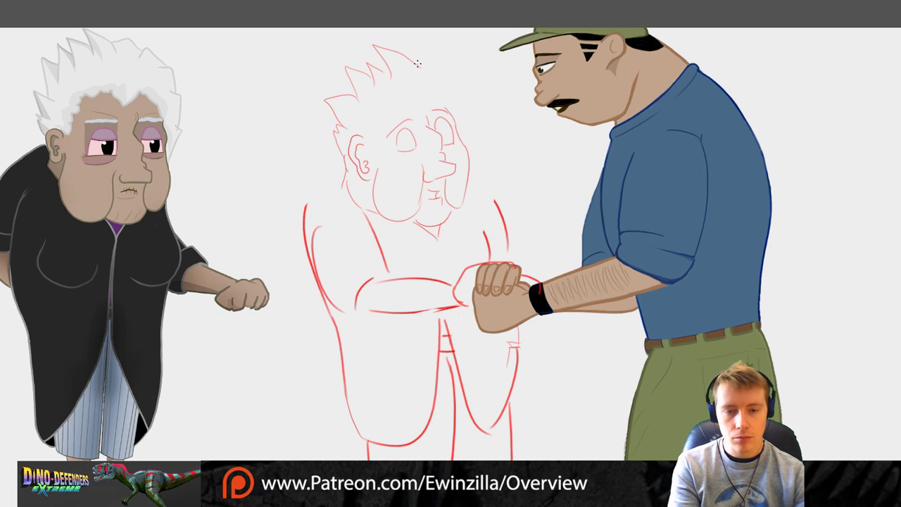
pyautogui.moveTo(413, 62)
pyautogui.mouseDown()
pyautogui.moveTo(417, 45)
pyautogui.moveTo(432, 73)
pyautogui.moveTo(418, 48)
pyautogui.moveTo(441, 68)
pyautogui.moveTo(462, 142)
pyautogui.mouseUp()
pyautogui.hotkey('ctrl', 'z')
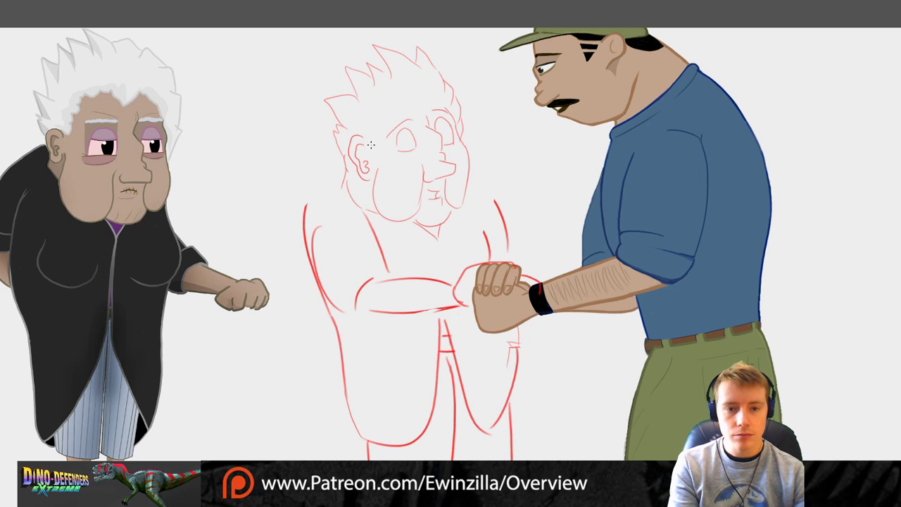
pyautogui.moveTo(379, 141); pyautogui.dragTo(385, 117)
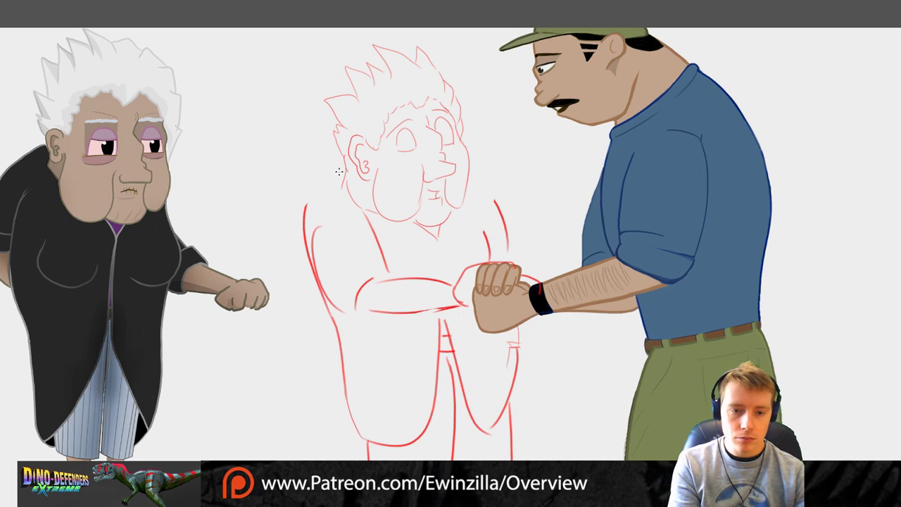
# Redraw the second figure's rounded shoulders and upper-arm lines, and add a cuff line above the clasped hands.
pyautogui.moveTo(340, 172); pyautogui.dragTo(314, 213)
pyautogui.hotkey('ctrl', 'z')
pyautogui.moveTo(345, 171); pyautogui.dragTo(311, 237)
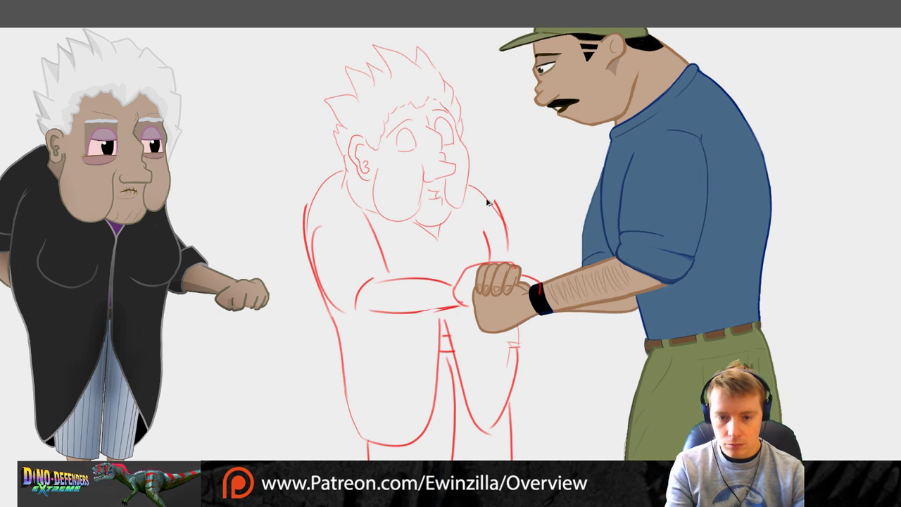
pyautogui.moveTo(502, 209); pyautogui.dragTo(518, 248)
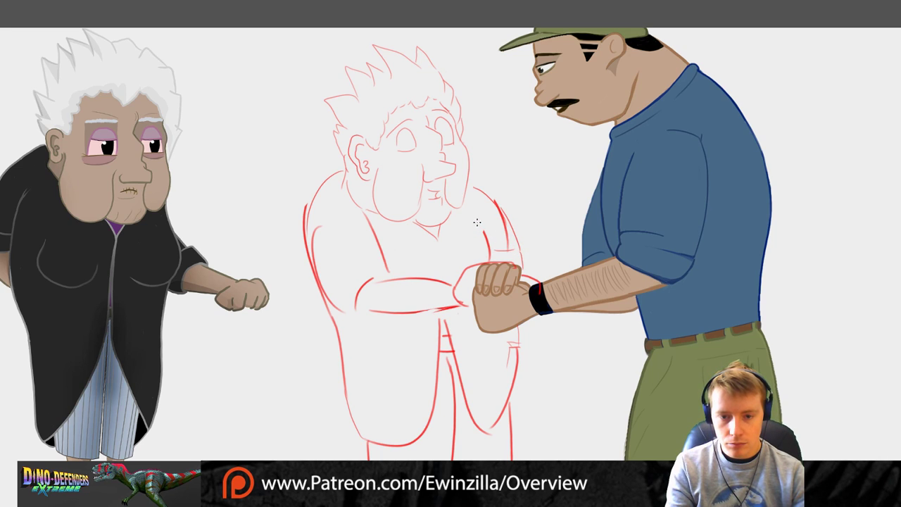
pyautogui.moveTo(474, 212); pyautogui.dragTo(494, 260)
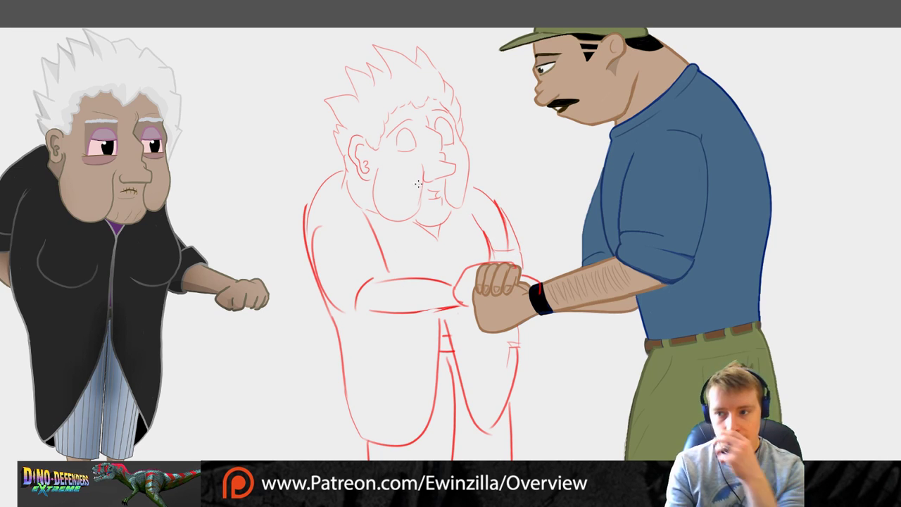
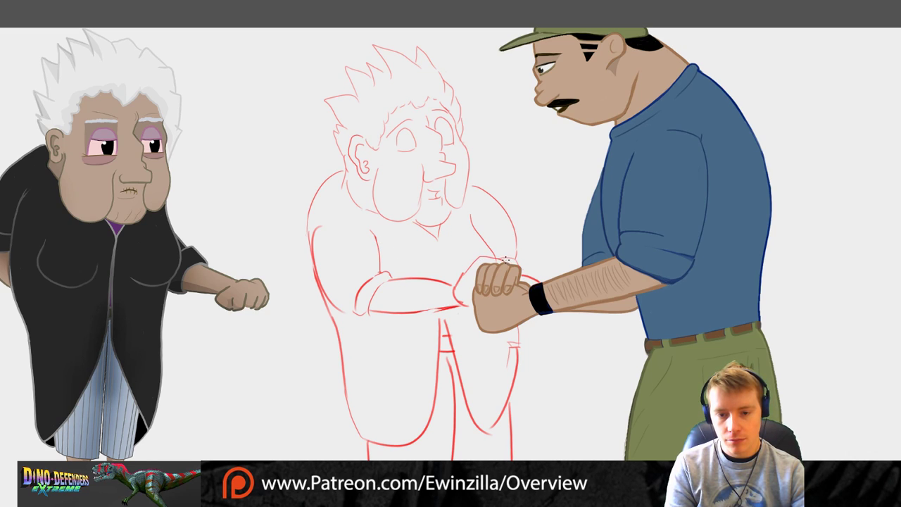
pyautogui.moveTo(487, 257); pyautogui.dragTo(516, 262)
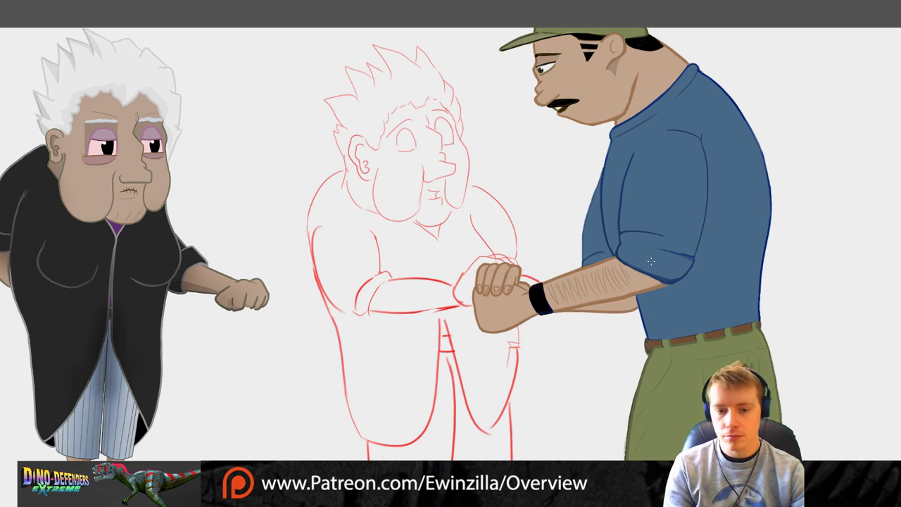
# Move the reference character, the red sketch and the man together down and slightly left within the frame.
pyautogui.hotkey('ctrl', '0')
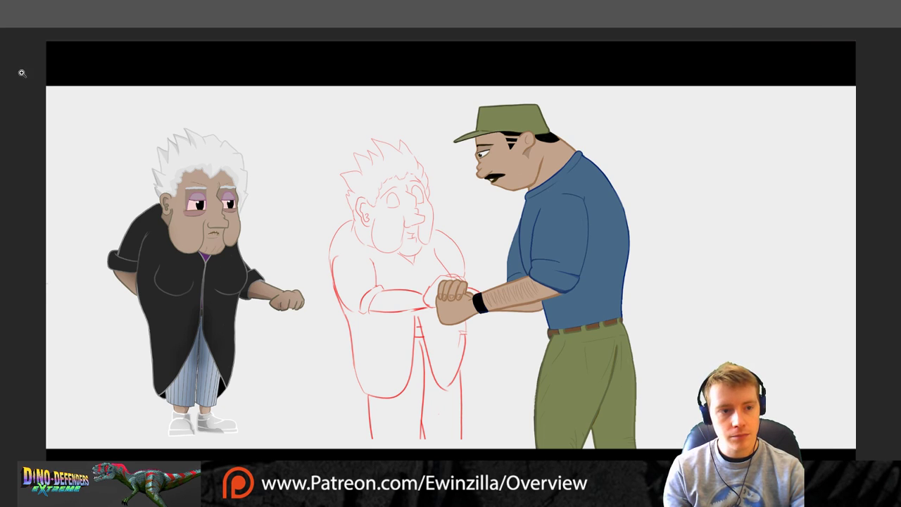
pyautogui.moveTo(416, 243)
pyautogui.mouseDown()
pyautogui.moveTo(405, 285)
pyautogui.moveTo(402, 265)
pyautogui.mouseUp()
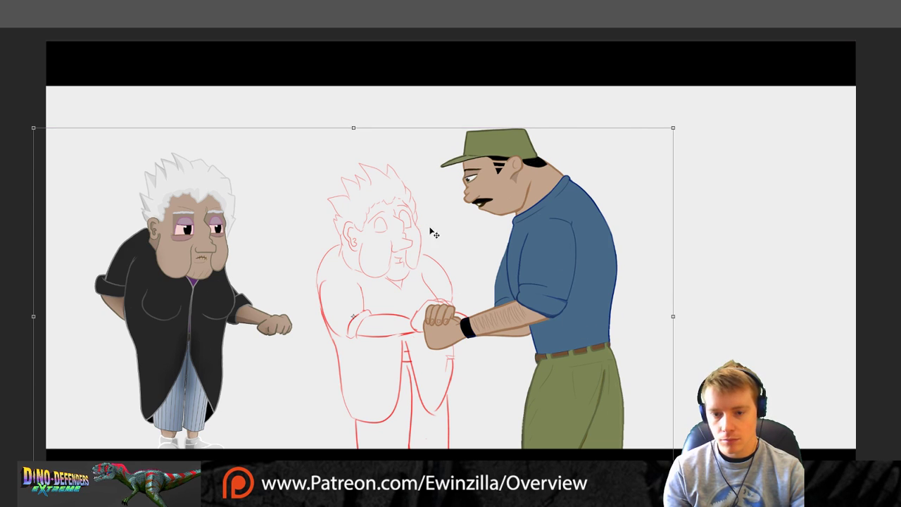
pyautogui.click(11, 62)
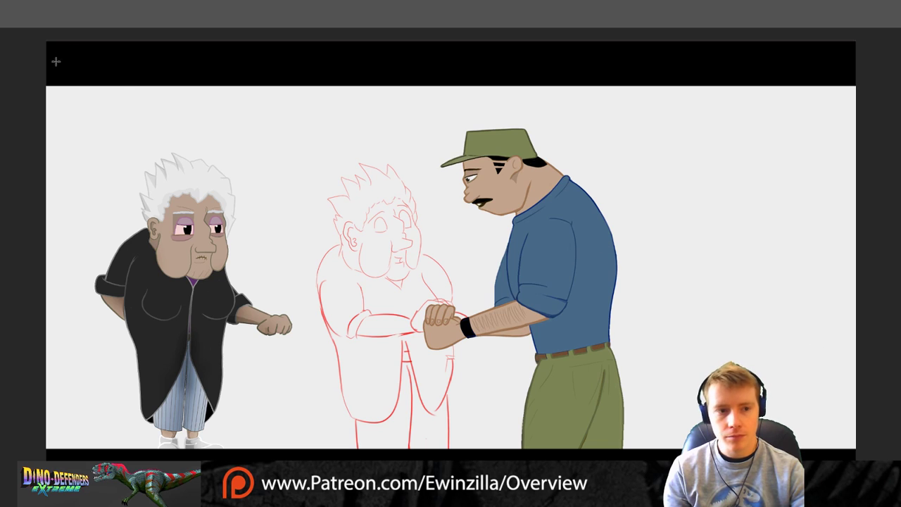
pyautogui.click(12, 52)
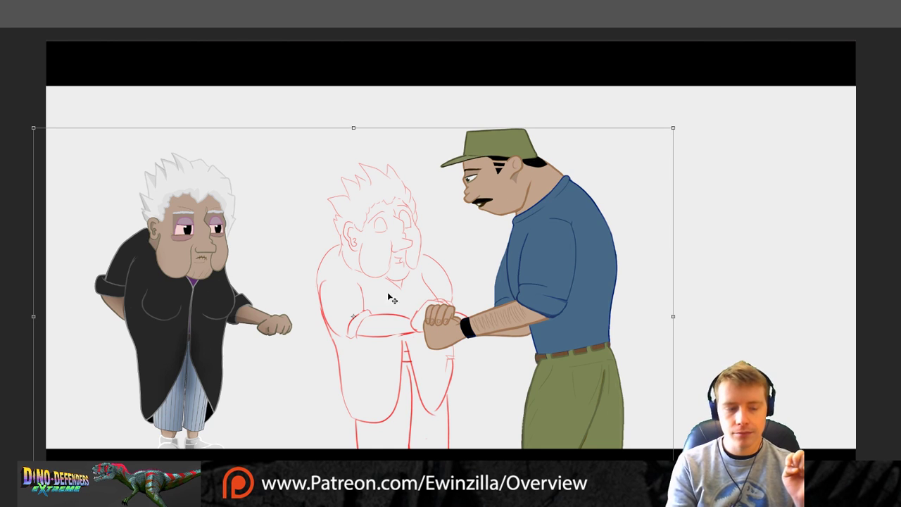
pyautogui.press('Return')
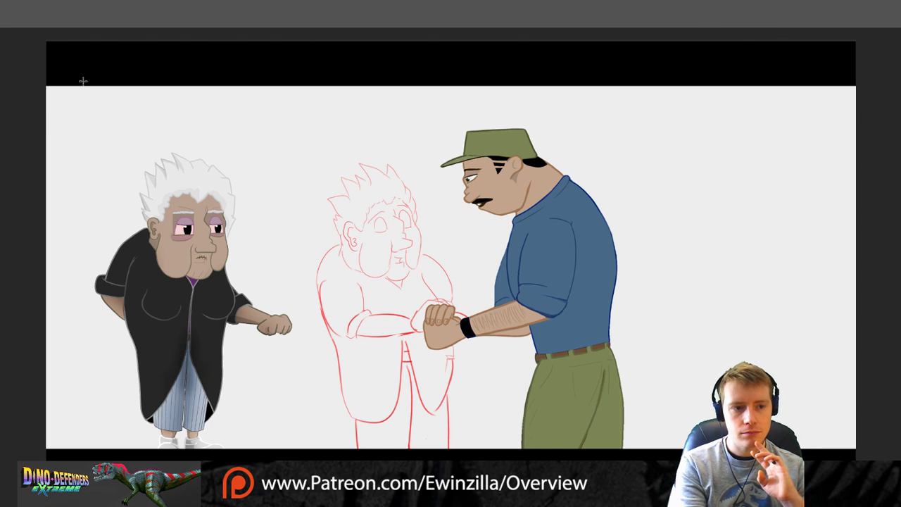
# Rotate the man a few degrees counter-clockwise and lower him slightly, keeping his hands over the red figure's hand.
pyautogui.hotkey('ctrl', 't')
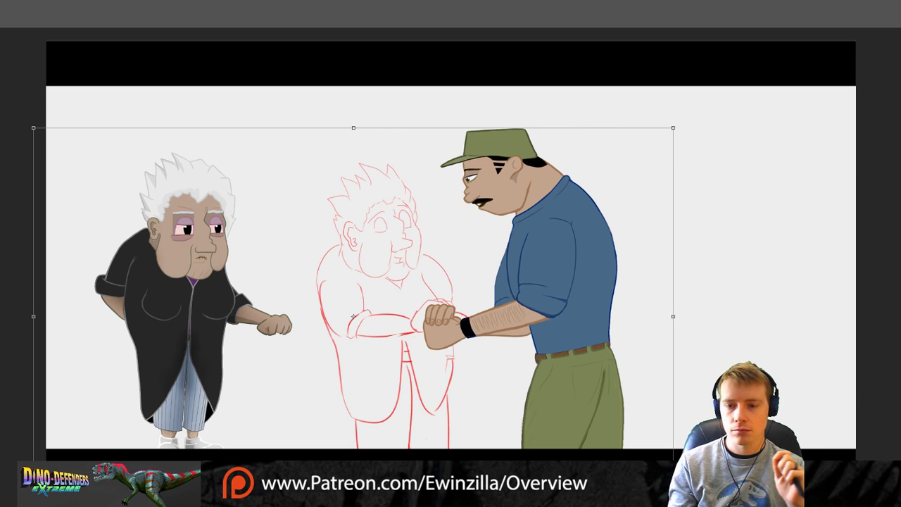
pyautogui.moveTo(687, 123); pyautogui.dragTo(669, 83)
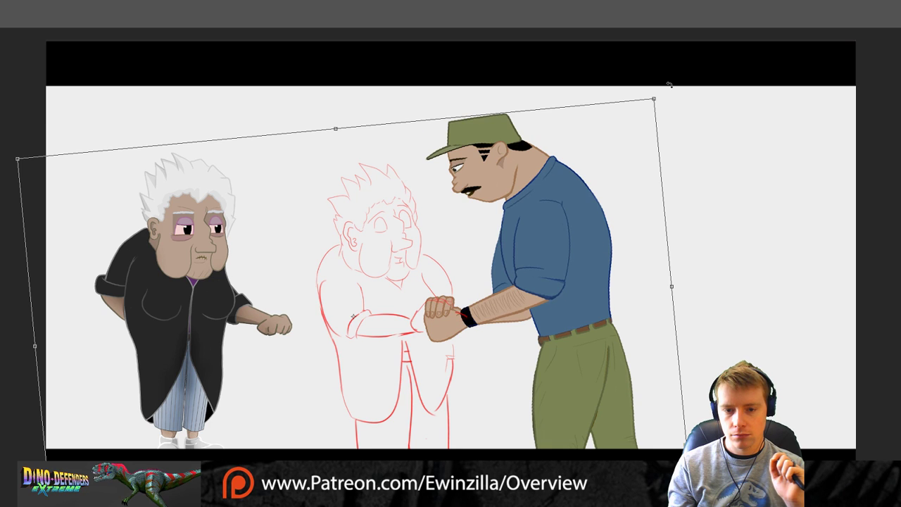
pyautogui.moveTo(537, 146); pyautogui.dragTo(534, 155)
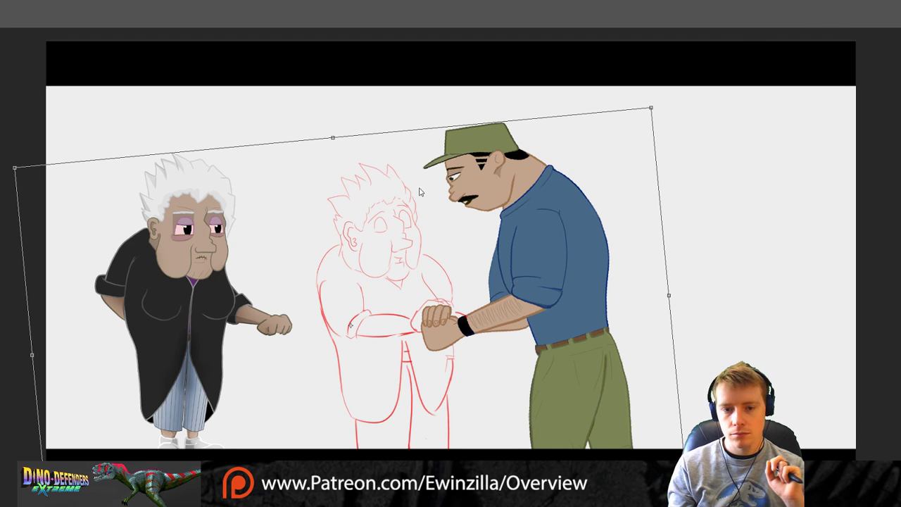
pyautogui.press('Return')
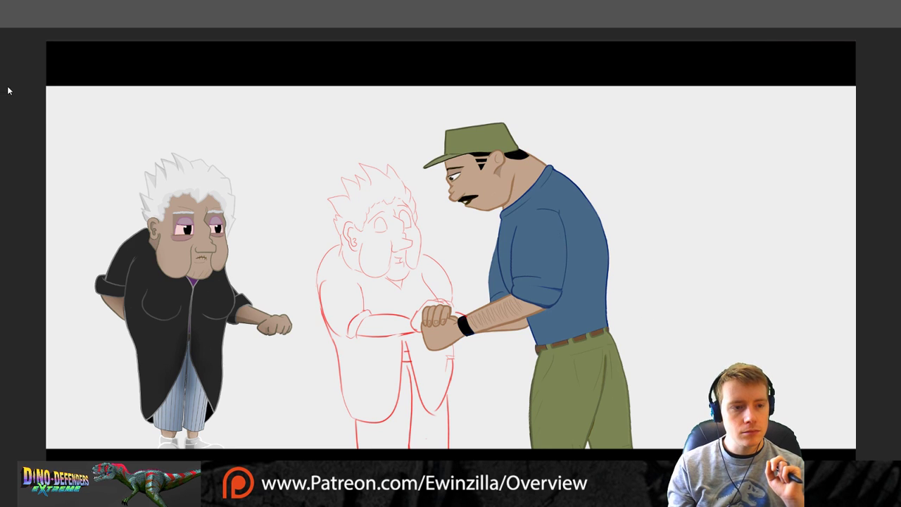
# Rotate the red figure's head, torso and legs slightly counter-clockwise and lower them a little, leaving the near arm and clasped hand in place.
pyautogui.moveTo(464, 307)
pyautogui.mouseDown()
pyautogui.moveTo(395, 299)
pyautogui.moveTo(340, 274)
pyautogui.moveTo(320, 282)
pyautogui.moveTo(317, 318)
pyautogui.moveTo(339, 341)
pyautogui.moveTo(369, 350)
pyautogui.moveTo(415, 339)
pyautogui.moveTo(422, 354)
pyautogui.moveTo(438, 359)
pyautogui.moveTo(454, 348)
pyautogui.moveTo(475, 366)
pyautogui.moveTo(279, 424)
pyautogui.moveTo(300, 363)
pyautogui.moveTo(299, 226)
pyautogui.moveTo(314, 144)
pyautogui.moveTo(373, 129)
pyautogui.moveTo(407, 162)
pyautogui.moveTo(463, 258)
pyautogui.moveTo(473, 305)
pyautogui.mouseUp()
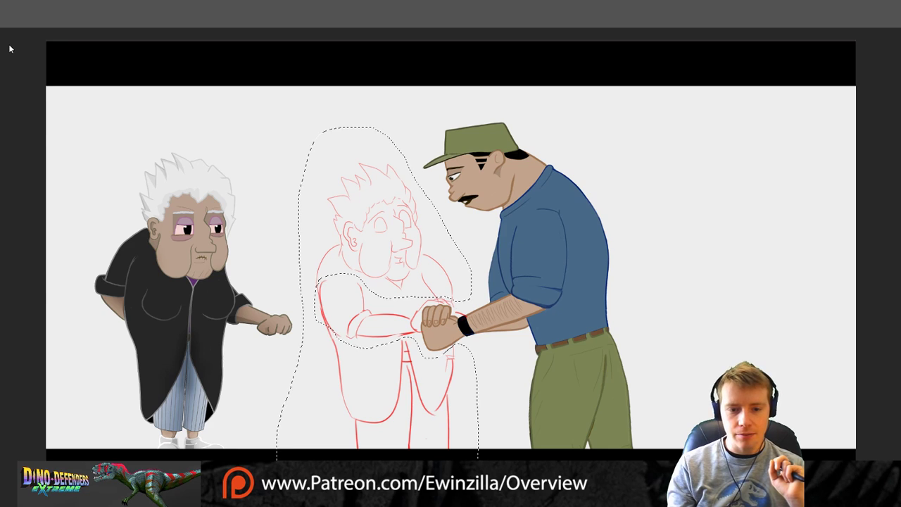
pyautogui.hotkey('ctrl', 't')
pyautogui.moveTo(275, 133); pyautogui.dragTo(277, 134)
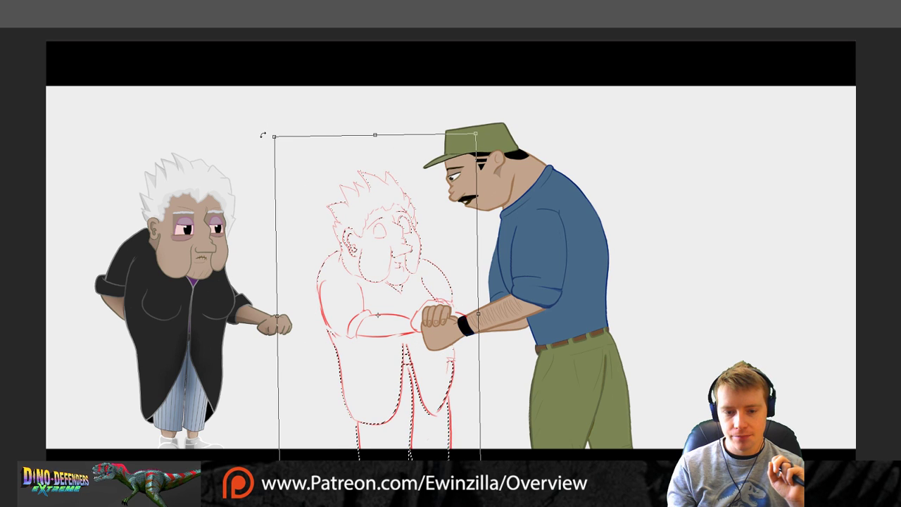
pyautogui.moveTo(298, 193); pyautogui.dragTo(300, 200)
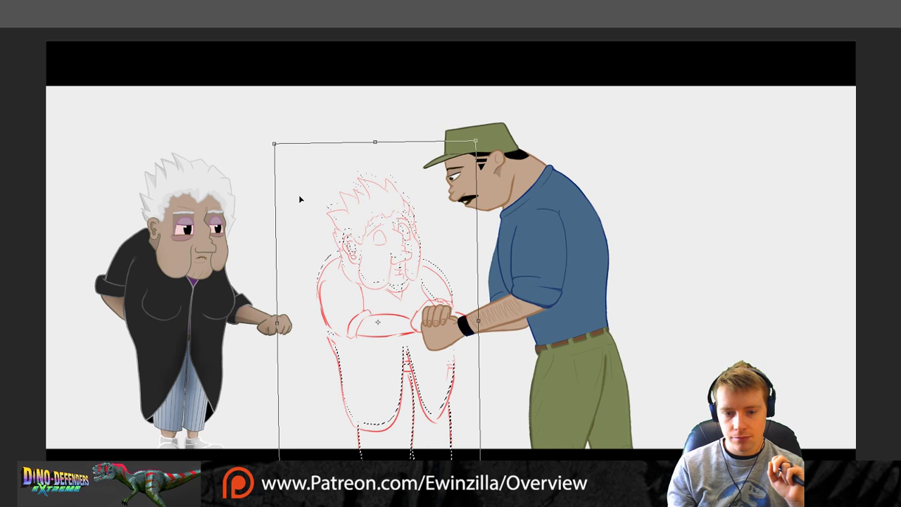
pyautogui.moveTo(300, 199); pyautogui.dragTo(299, 193)
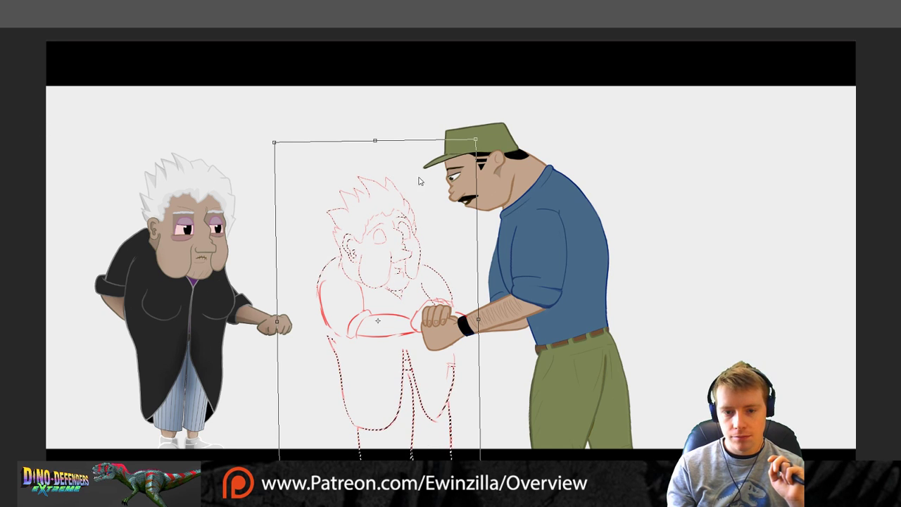
pyautogui.press('Return')
pyautogui.hotkey('ctrl', 'd')
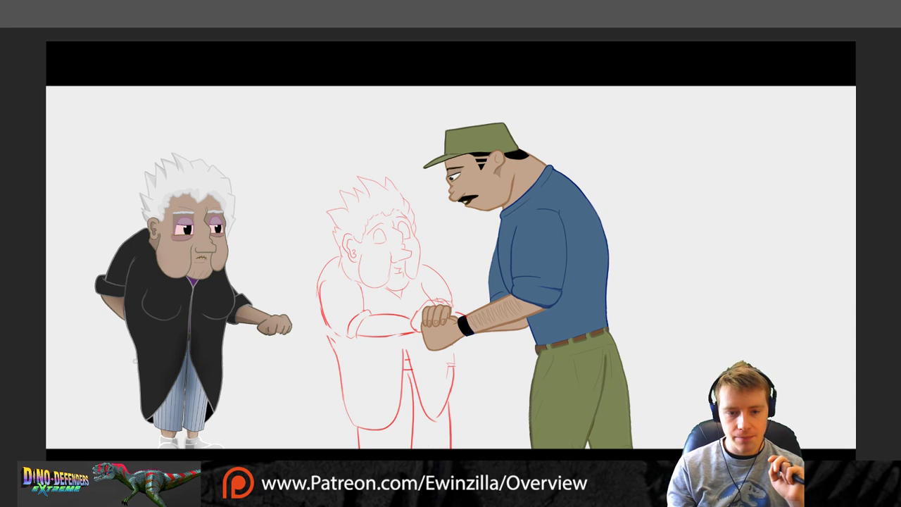
# Clean up the red figure's near arm by redrawing the wrist and hand outline, the forearm's lower edge and the line under the elbow.
pyautogui.press('z')
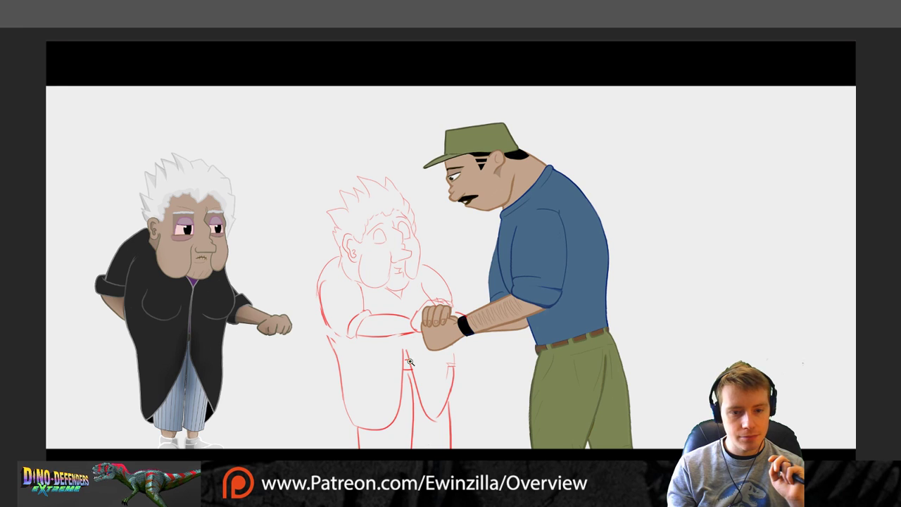
pyautogui.moveTo(395, 382); pyautogui.dragTo(383, 381)
pyautogui.scroll(-1, 383, 381)
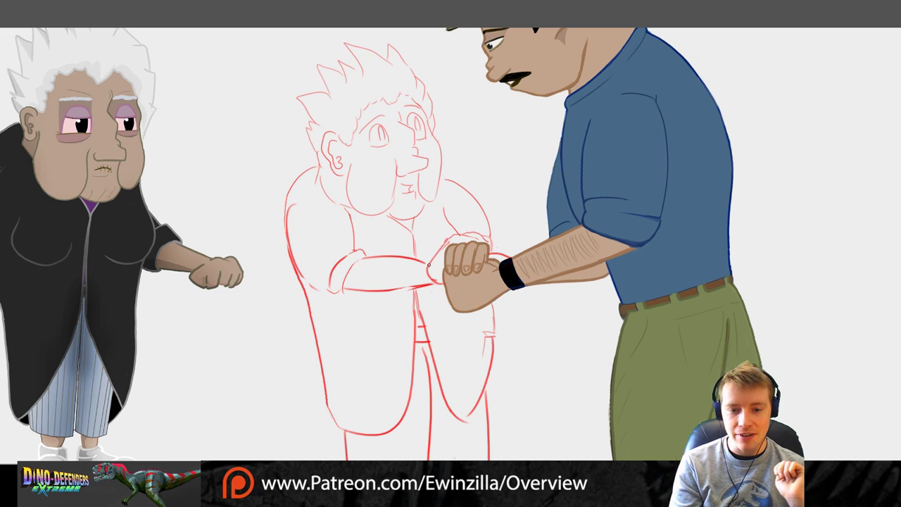
pyautogui.moveTo(428, 264); pyautogui.dragTo(452, 240)
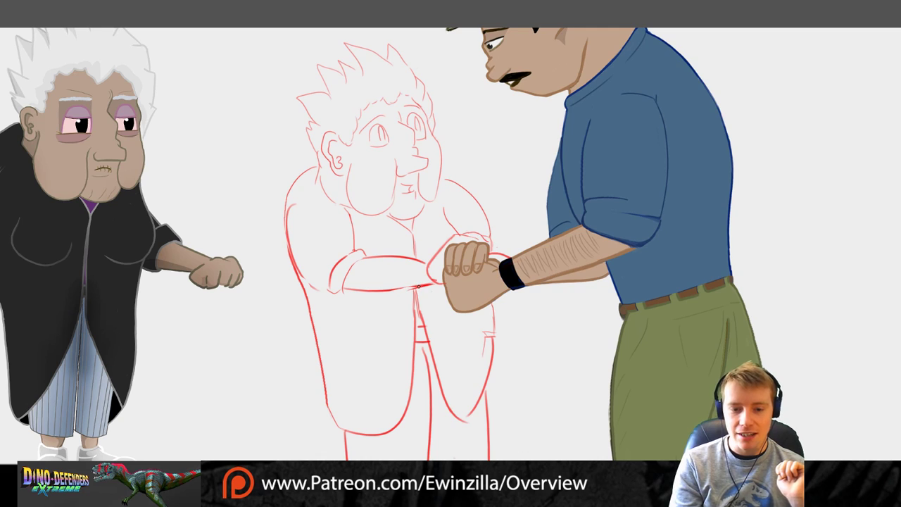
pyautogui.moveTo(376, 288)
pyautogui.mouseDown()
pyautogui.moveTo(414, 284)
pyautogui.moveTo(407, 287)
pyautogui.mouseUp()
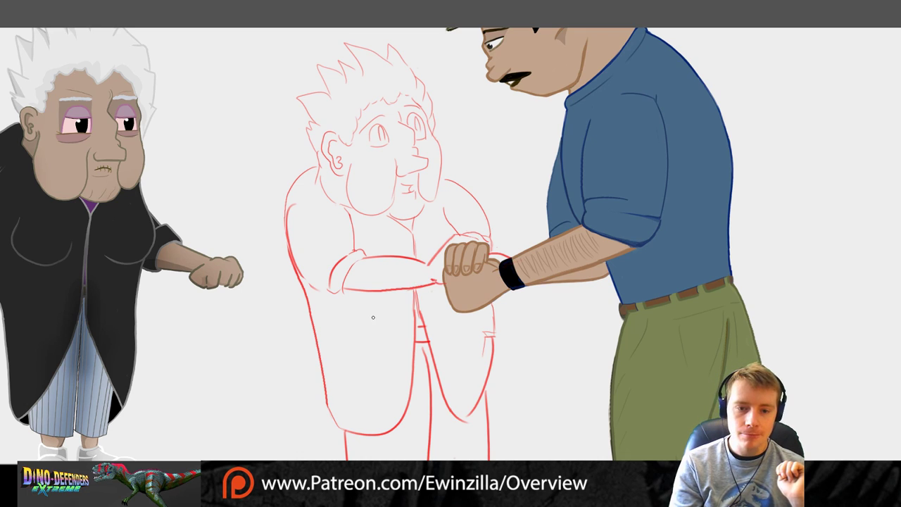
pyautogui.moveTo(301, 276); pyautogui.dragTo(327, 292)
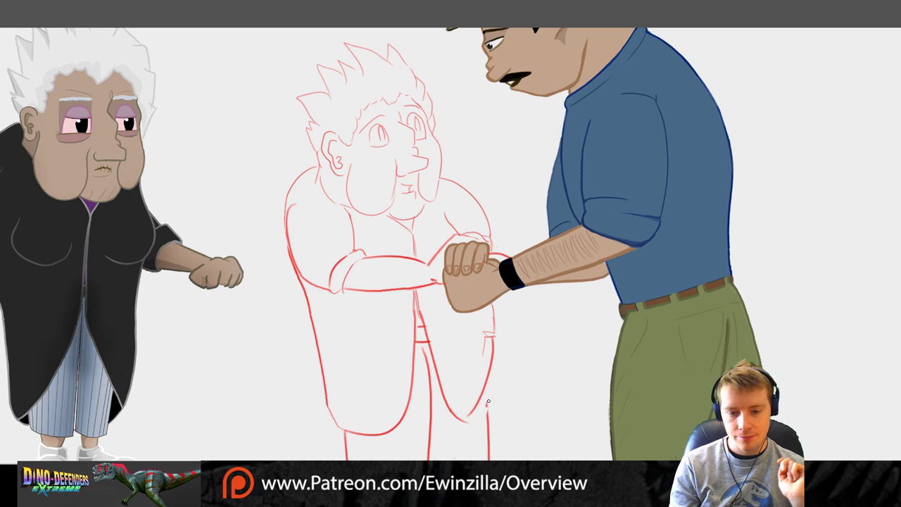
# Erase the red figure's outer leg lines and redraw them closer together below the coat hem.
pyautogui.moveTo(488, 401)
pyautogui.mouseDown()
pyautogui.moveTo(487, 431)
pyautogui.moveTo(482, 417)
pyautogui.mouseUp()
pyautogui.moveTo(486, 449); pyautogui.dragTo(488, 456)
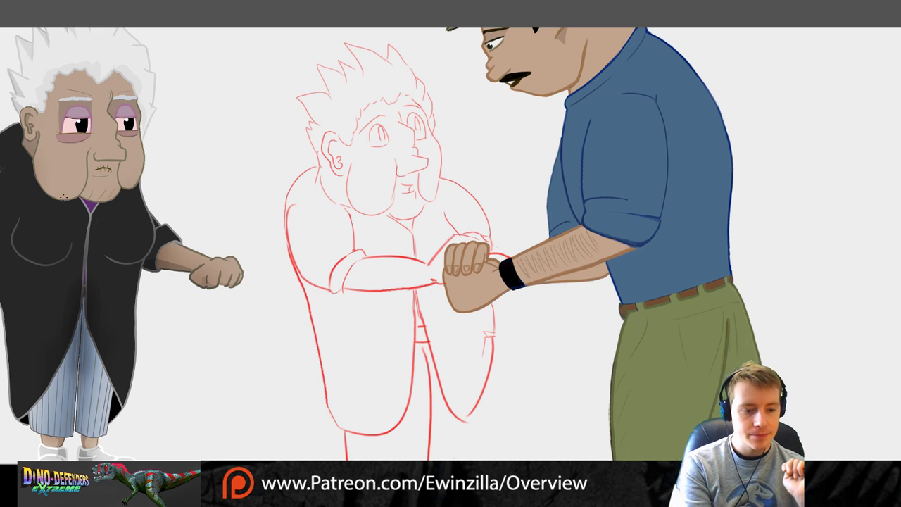
pyautogui.moveTo(355, 435); pyautogui.dragTo(357, 460)
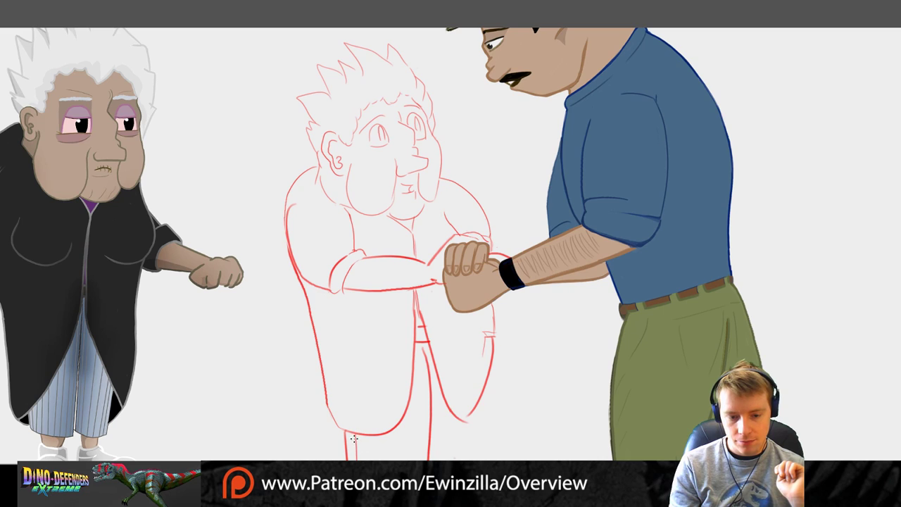
pyautogui.moveTo(465, 419); pyautogui.dragTo(468, 460)
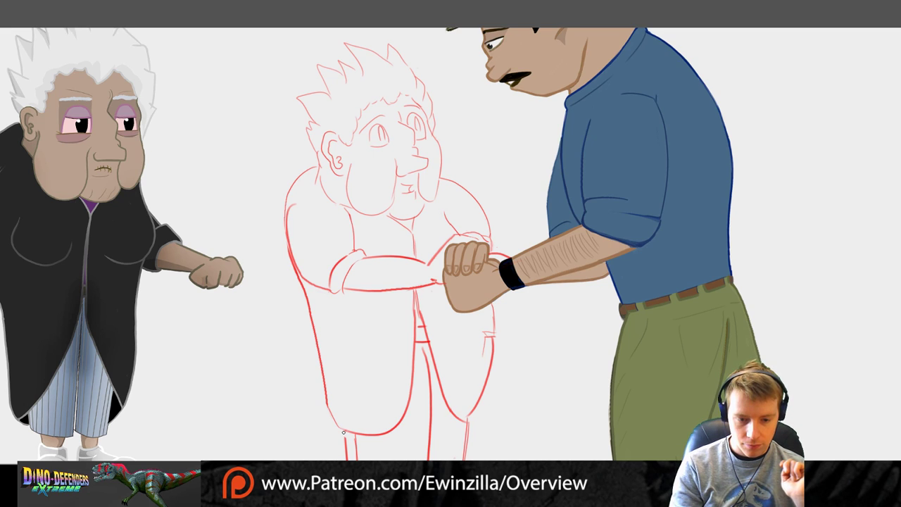
pyautogui.moveTo(346, 450); pyautogui.dragTo(348, 462)
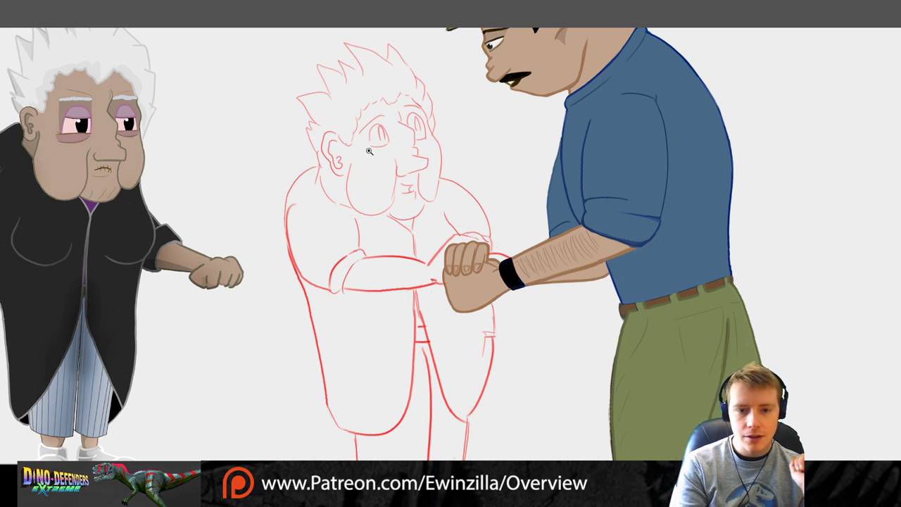
# Fill the second figure's face, ear and neck with a flat greyish-brown skin tone, leaving the eyes and mouth unpainted.
pyautogui.scroll(5, 398, 134)
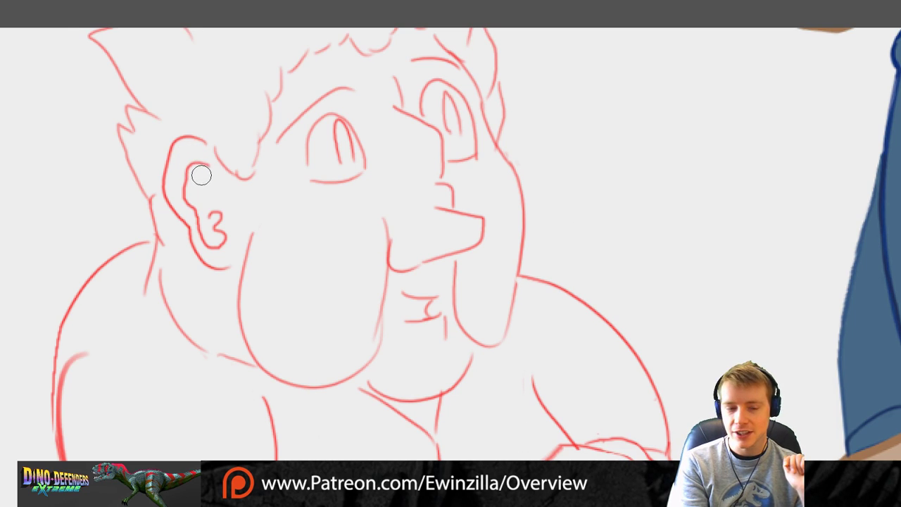
pyautogui.moveTo(202, 177)
pyautogui.mouseDown()
pyautogui.moveTo(187, 148)
pyautogui.moveTo(230, 185)
pyautogui.moveTo(256, 190)
pyautogui.moveTo(270, 149)
pyautogui.moveTo(301, 117)
pyautogui.moveTo(273, 150)
pyautogui.moveTo(292, 81)
pyautogui.moveTo(345, 49)
pyautogui.moveTo(364, 68)
pyautogui.moveTo(319, 79)
pyautogui.moveTo(332, 95)
pyautogui.moveTo(296, 122)
pyautogui.moveTo(286, 169)
pyautogui.moveTo(295, 209)
pyautogui.moveTo(302, 115)
pyautogui.moveTo(352, 96)
pyautogui.moveTo(333, 98)
pyautogui.moveTo(358, 109)
pyautogui.moveTo(374, 164)
pyautogui.moveTo(368, 187)
pyautogui.moveTo(311, 194)
pyautogui.mouseUp()
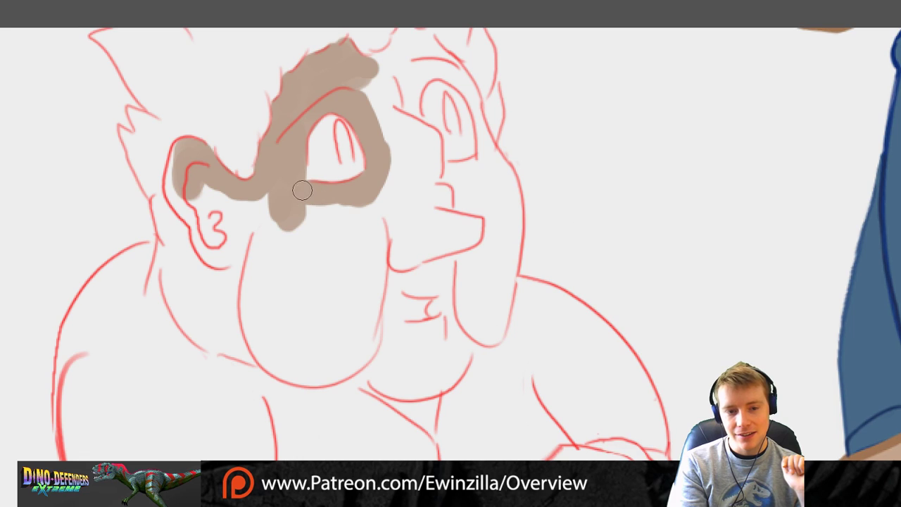
pyautogui.moveTo(181, 185)
pyautogui.mouseDown()
pyautogui.moveTo(184, 151)
pyautogui.moveTo(181, 213)
pyautogui.moveTo(171, 194)
pyautogui.moveTo(165, 207)
pyautogui.moveTo(182, 313)
pyautogui.moveTo(227, 348)
pyautogui.moveTo(261, 346)
pyautogui.moveTo(289, 370)
pyautogui.moveTo(314, 374)
pyautogui.moveTo(302, 370)
pyautogui.moveTo(373, 352)
pyautogui.moveTo(374, 376)
pyautogui.moveTo(435, 385)
pyautogui.moveTo(397, 388)
pyautogui.moveTo(378, 373)
pyautogui.moveTo(444, 368)
pyautogui.moveTo(464, 339)
pyautogui.moveTo(444, 322)
pyautogui.moveTo(387, 329)
pyautogui.moveTo(382, 292)
pyautogui.moveTo(454, 280)
pyautogui.moveTo(462, 262)
pyautogui.moveTo(362, 266)
pyautogui.moveTo(434, 308)
pyautogui.moveTo(447, 291)
pyautogui.moveTo(386, 280)
pyautogui.moveTo(358, 352)
pyautogui.moveTo(393, 346)
pyautogui.moveTo(338, 352)
pyautogui.moveTo(338, 317)
pyautogui.moveTo(270, 349)
pyautogui.moveTo(250, 296)
pyautogui.moveTo(181, 305)
pyautogui.moveTo(184, 218)
pyautogui.moveTo(174, 280)
pyautogui.moveTo(187, 308)
pyautogui.moveTo(180, 222)
pyautogui.moveTo(164, 204)
pyautogui.moveTo(169, 247)
pyautogui.moveTo(207, 204)
pyautogui.moveTo(205, 225)
pyautogui.moveTo(288, 246)
pyautogui.moveTo(284, 307)
pyautogui.moveTo(372, 263)
pyautogui.moveTo(483, 237)
pyautogui.moveTo(473, 296)
pyautogui.moveTo(479, 328)
pyautogui.moveTo(495, 333)
pyautogui.moveTo(515, 237)
pyautogui.moveTo(464, 88)
pyautogui.moveTo(406, 91)
pyautogui.moveTo(403, 125)
pyautogui.moveTo(423, 166)
pyautogui.moveTo(425, 136)
pyautogui.moveTo(438, 218)
pyautogui.moveTo(483, 207)
pyautogui.moveTo(496, 232)
pyautogui.moveTo(455, 173)
pyautogui.moveTo(436, 172)
pyautogui.moveTo(480, 163)
pyautogui.moveTo(495, 183)
pyautogui.moveTo(507, 179)
pyautogui.moveTo(420, 176)
pyautogui.moveTo(400, 102)
pyautogui.moveTo(336, 83)
pyautogui.mouseUp()
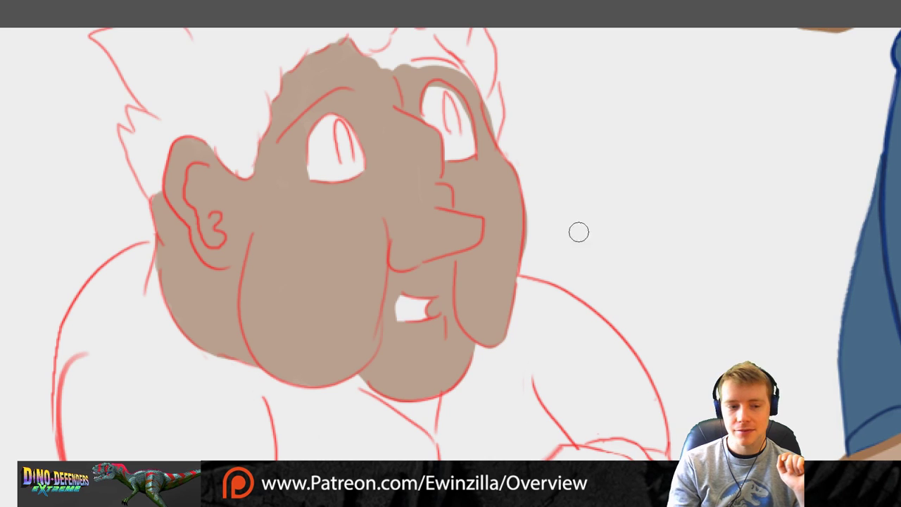
# Extend the skin tone up to the wavy hairline above the far eye and trim the overspill along the far cheek.
pyautogui.click(464, 83)
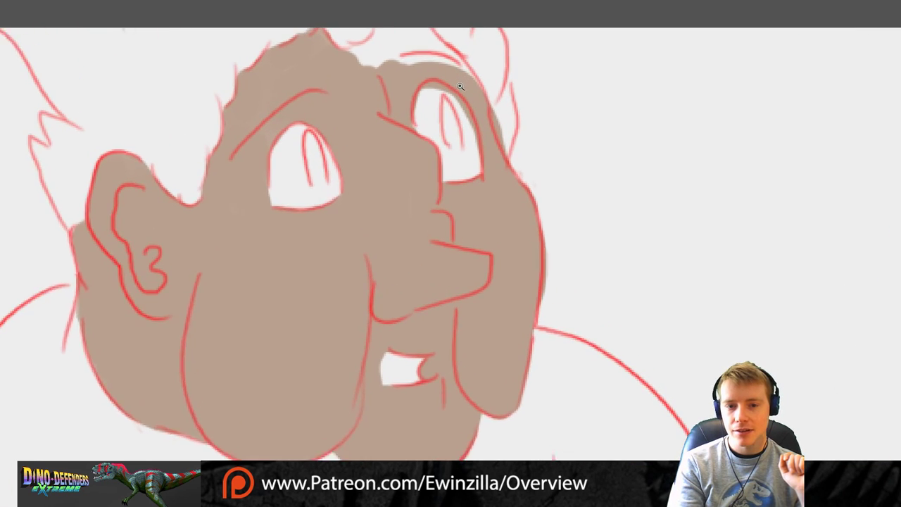
pyautogui.scroll(3, 619, 329)
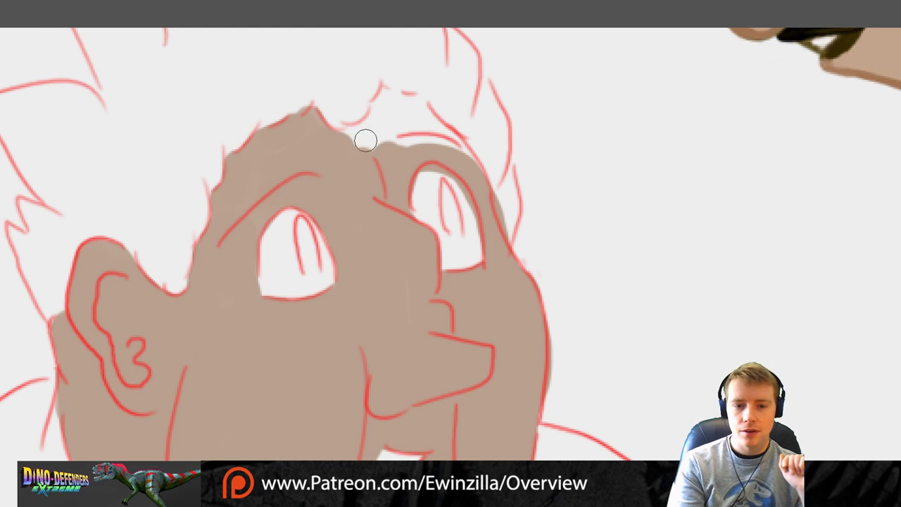
pyautogui.moveTo(366, 139)
pyautogui.mouseDown()
pyautogui.moveTo(386, 100)
pyautogui.moveTo(381, 116)
pyautogui.moveTo(383, 102)
pyautogui.moveTo(414, 105)
pyautogui.moveTo(388, 107)
pyautogui.moveTo(384, 99)
pyautogui.moveTo(375, 122)
pyautogui.moveTo(426, 128)
pyautogui.moveTo(419, 110)
pyautogui.moveTo(472, 175)
pyautogui.moveTo(447, 150)
pyautogui.moveTo(370, 157)
pyautogui.mouseUp()
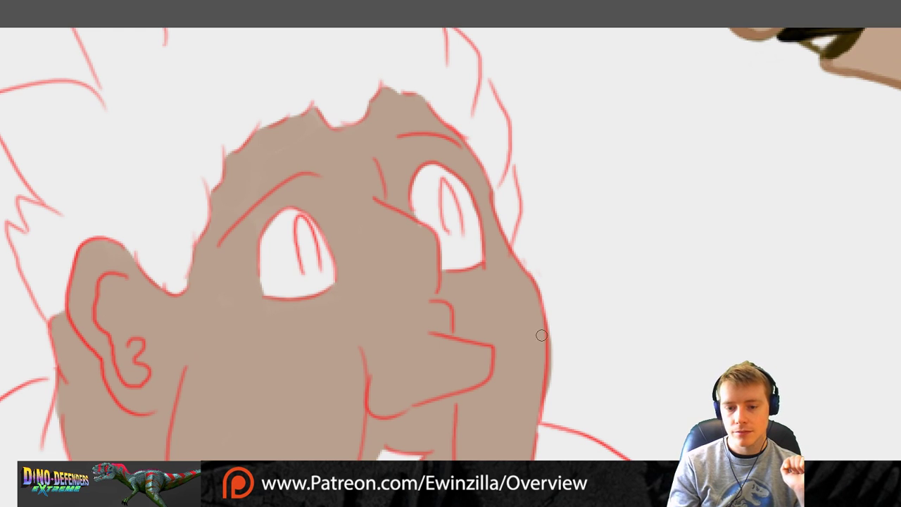
pyautogui.moveTo(551, 305)
pyautogui.mouseDown()
pyautogui.moveTo(553, 395)
pyautogui.moveTo(559, 353)
pyautogui.moveTo(550, 408)
pyautogui.mouseUp()
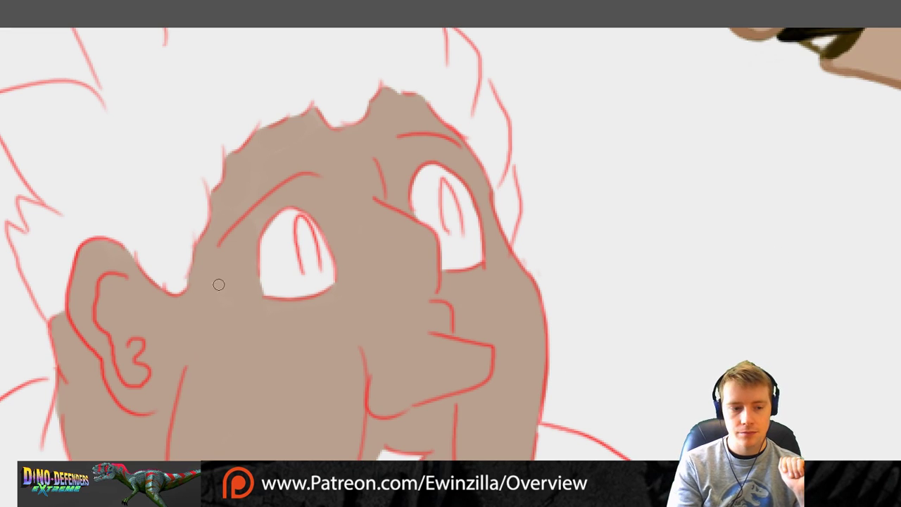
# Paint the second figure's near forearm and clasped hand with the same skin tone, from the sleeve cuff to the man's fingers.
pyautogui.hotkey('ctrl', '0')
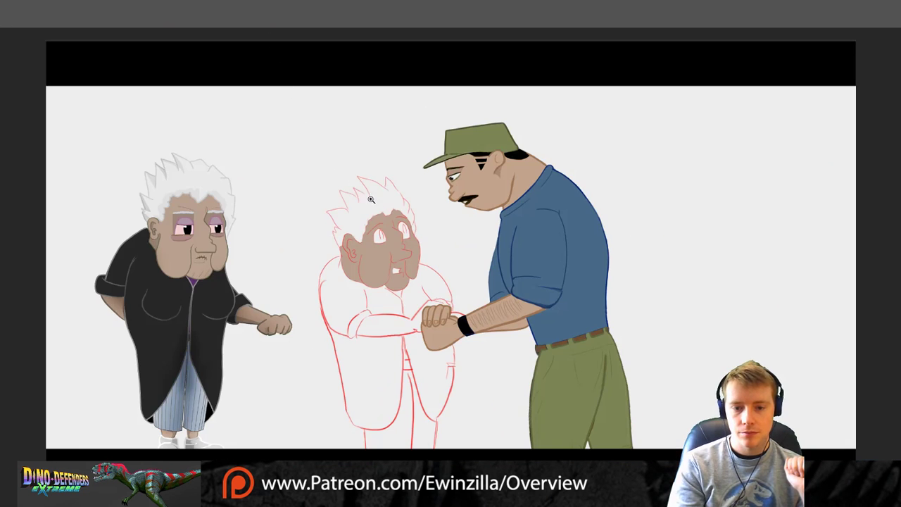
pyautogui.click(409, 342)
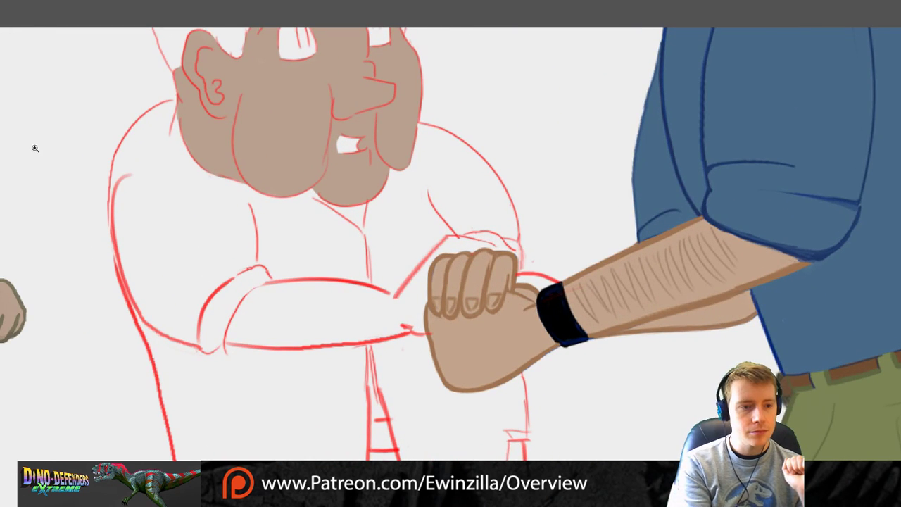
pyautogui.moveTo(274, 287)
pyautogui.mouseDown()
pyautogui.moveTo(243, 314)
pyautogui.moveTo(265, 289)
pyautogui.moveTo(388, 294)
pyautogui.mouseUp()
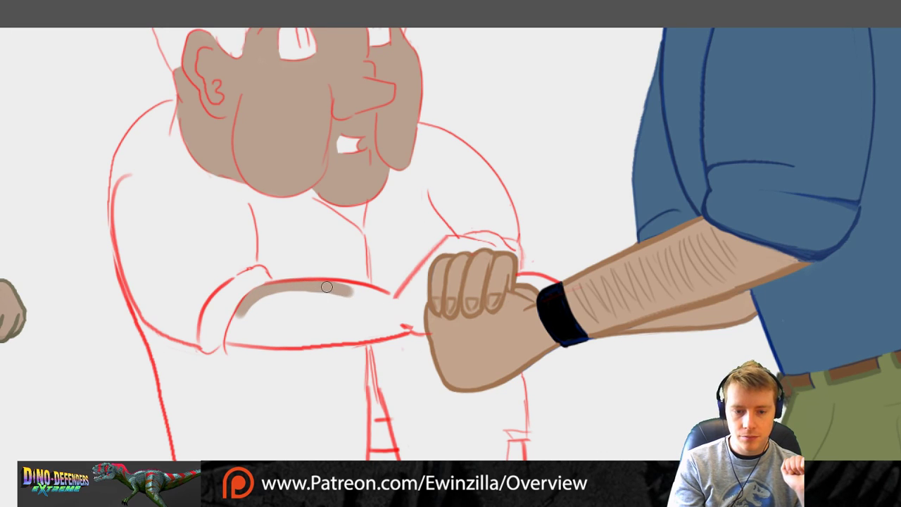
pyautogui.moveTo(330, 287)
pyautogui.mouseDown()
pyautogui.moveTo(389, 300)
pyautogui.moveTo(346, 289)
pyautogui.moveTo(389, 300)
pyautogui.moveTo(391, 289)
pyautogui.moveTo(381, 294)
pyautogui.moveTo(399, 305)
pyautogui.moveTo(388, 300)
pyautogui.moveTo(416, 284)
pyautogui.moveTo(400, 301)
pyautogui.moveTo(436, 253)
pyautogui.moveTo(425, 269)
pyautogui.moveTo(453, 242)
pyautogui.moveTo(486, 238)
pyautogui.moveTo(514, 249)
pyautogui.moveTo(512, 273)
pyautogui.moveTo(513, 247)
pyautogui.moveTo(447, 253)
pyautogui.moveTo(518, 287)
pyautogui.moveTo(510, 284)
pyautogui.moveTo(552, 286)
pyautogui.mouseUp()
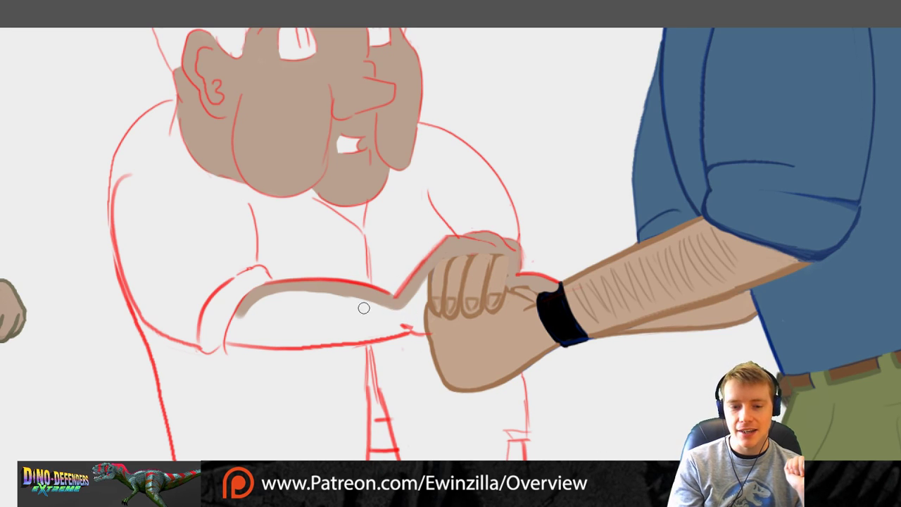
pyautogui.moveTo(427, 279)
pyautogui.mouseDown()
pyautogui.moveTo(403, 314)
pyautogui.moveTo(420, 311)
pyautogui.moveTo(403, 319)
pyautogui.moveTo(424, 329)
pyautogui.moveTo(421, 318)
pyautogui.moveTo(380, 331)
pyautogui.moveTo(238, 333)
pyautogui.moveTo(245, 315)
pyautogui.moveTo(230, 338)
pyautogui.moveTo(297, 345)
pyautogui.moveTo(276, 341)
pyautogui.moveTo(400, 328)
pyautogui.moveTo(276, 325)
pyautogui.moveTo(309, 295)
pyautogui.moveTo(255, 306)
pyautogui.mouseUp()
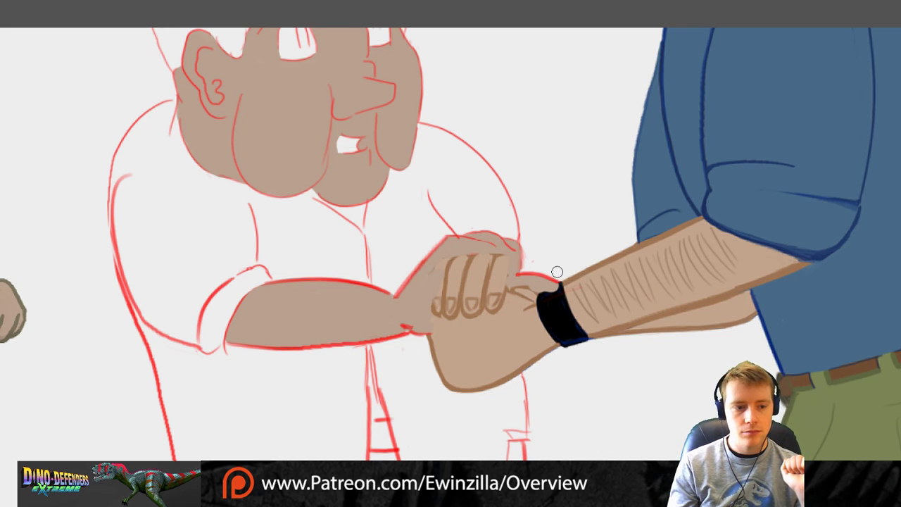
# Paint the near side of the second figure's spiky hair with the light grey of the reference character's hair.
pyautogui.moveTo(67, 261)
pyautogui.mouseDown()
pyautogui.moveTo(177, 267)
pyautogui.moveTo(197, 247)
pyautogui.moveTo(245, 259)
pyautogui.moveTo(165, 253)
pyautogui.moveTo(316, 401)
pyautogui.moveTo(91, 165)
pyautogui.moveTo(10, 117)
pyautogui.moveTo(31, 125)
pyautogui.mouseUp()
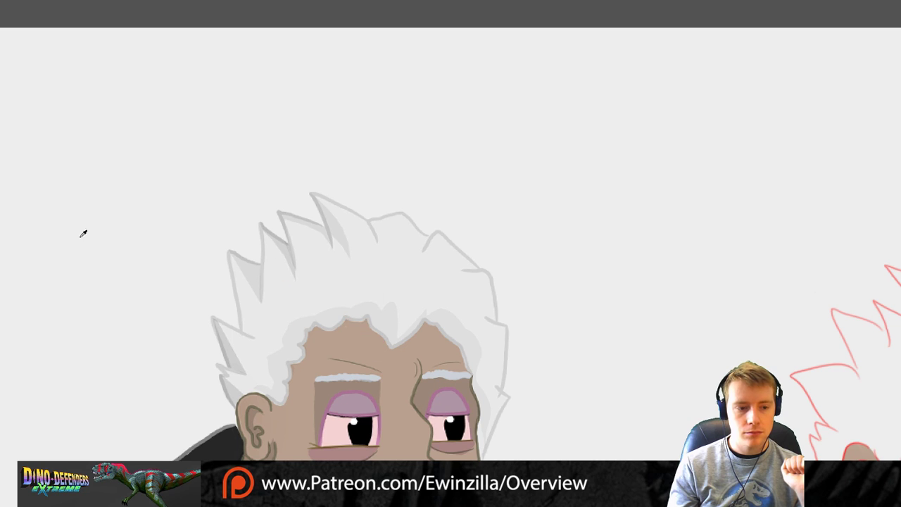
pyautogui.moveTo(440, 326)
pyautogui.mouseDown()
pyautogui.moveTo(369, 291)
pyautogui.moveTo(346, 306)
pyautogui.moveTo(219, 275)
pyautogui.mouseUp()
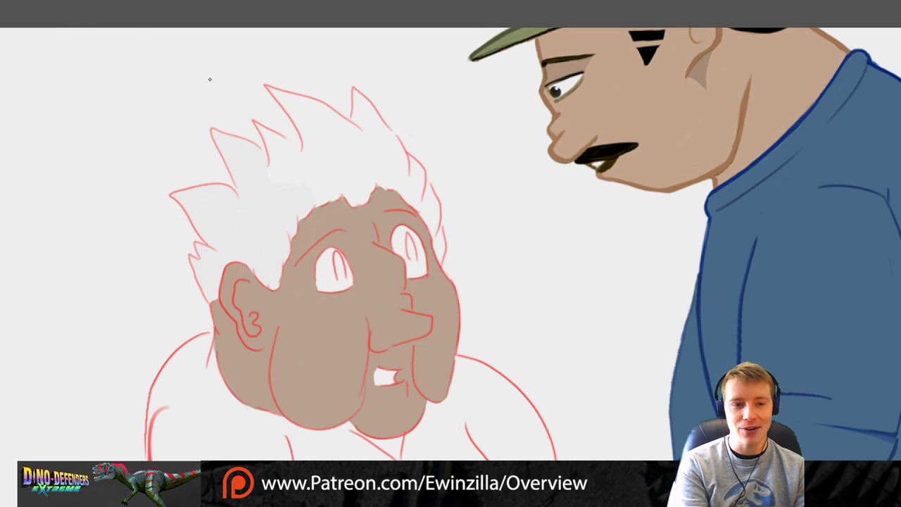
# Invert the background to near-black so the light hair paint stands out, checking the flat colours by hiding and reshowing them.
pyautogui.hotkey('ctrl', 'i')
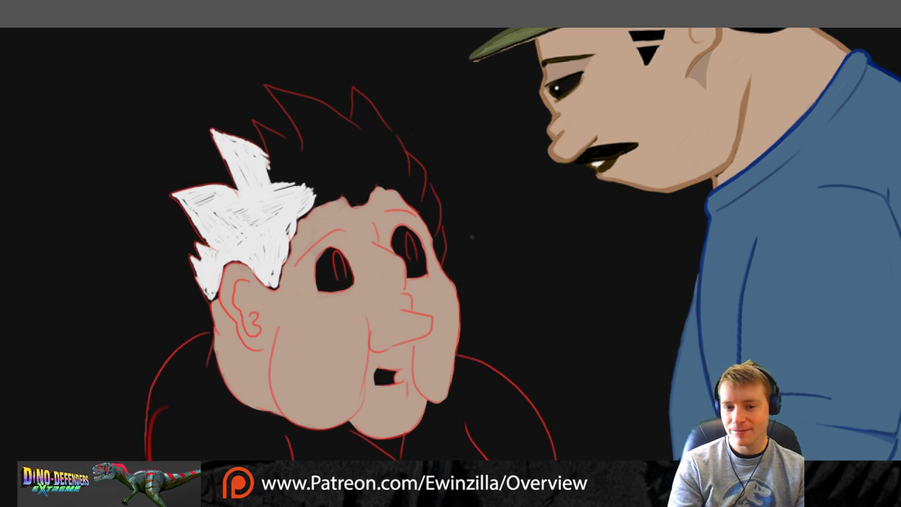
pyautogui.click(797, 369)
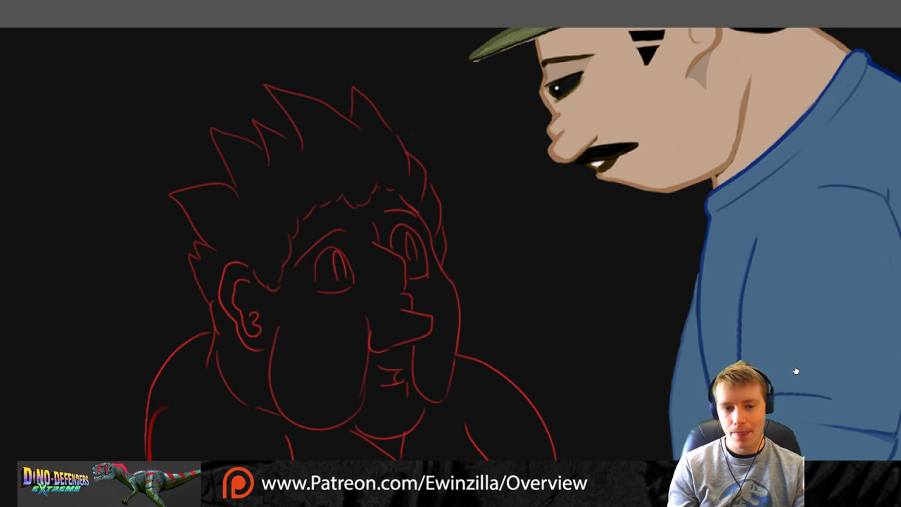
pyautogui.click(796, 370)
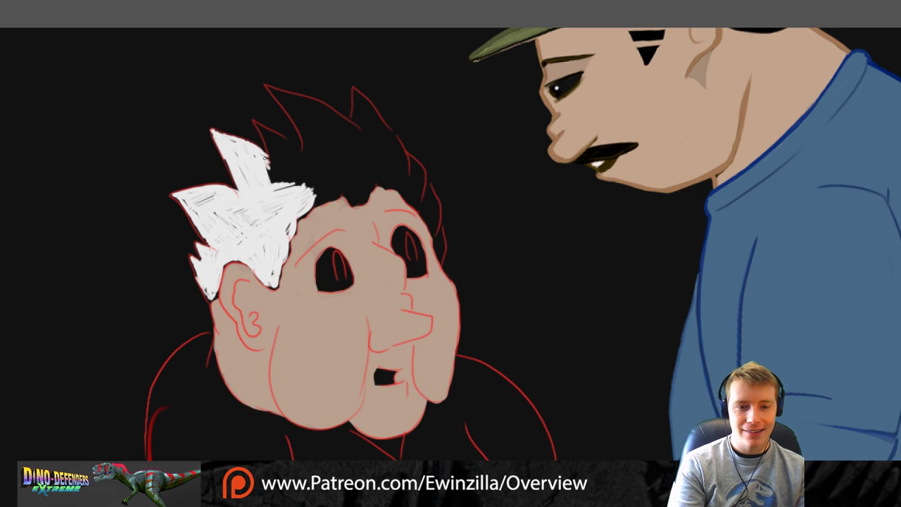
# Fill the gaps in the near-side hair spikes and extend the light grey along the wavy hairline above the forehead.
pyautogui.moveTo(266, 161)
pyautogui.mouseDown()
pyautogui.moveTo(273, 182)
pyautogui.moveTo(256, 124)
pyautogui.moveTo(301, 152)
pyautogui.moveTo(282, 139)
pyautogui.moveTo(295, 157)
pyautogui.moveTo(282, 148)
pyautogui.moveTo(280, 161)
pyautogui.moveTo(290, 156)
pyautogui.mouseUp()
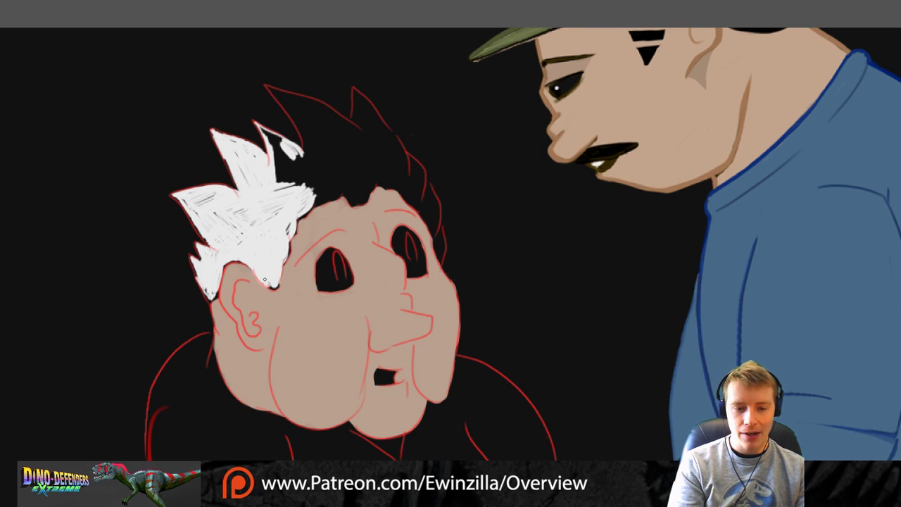
pyautogui.moveTo(274, 284)
pyautogui.mouseDown()
pyautogui.moveTo(289, 227)
pyautogui.moveTo(283, 234)
pyautogui.moveTo(295, 227)
pyautogui.moveTo(292, 238)
pyautogui.moveTo(295, 218)
pyautogui.moveTo(309, 211)
pyautogui.moveTo(291, 218)
pyautogui.moveTo(338, 183)
pyautogui.moveTo(283, 205)
pyautogui.moveTo(304, 188)
pyautogui.moveTo(311, 190)
pyautogui.moveTo(289, 205)
pyautogui.moveTo(338, 196)
pyautogui.moveTo(319, 206)
pyautogui.moveTo(348, 177)
pyautogui.moveTo(327, 183)
pyautogui.mouseUp()
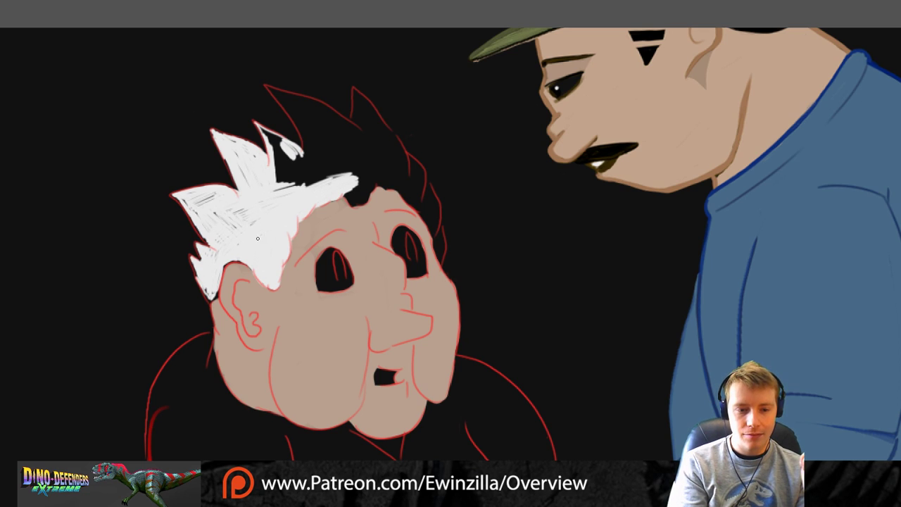
pyautogui.moveTo(250, 264)
pyautogui.mouseDown()
pyautogui.moveTo(220, 269)
pyautogui.moveTo(256, 269)
pyautogui.mouseUp()
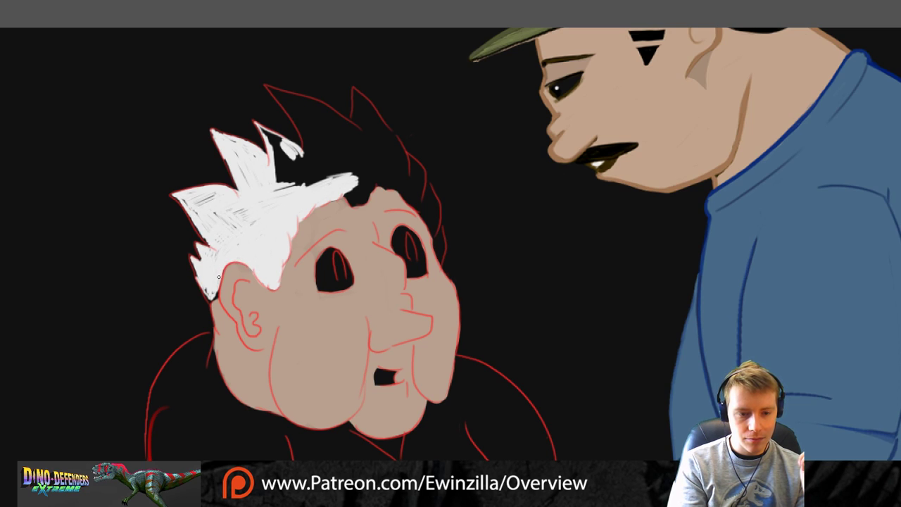
pyautogui.moveTo(219, 280)
pyautogui.mouseDown()
pyautogui.moveTo(216, 298)
pyautogui.moveTo(207, 296)
pyautogui.mouseUp()
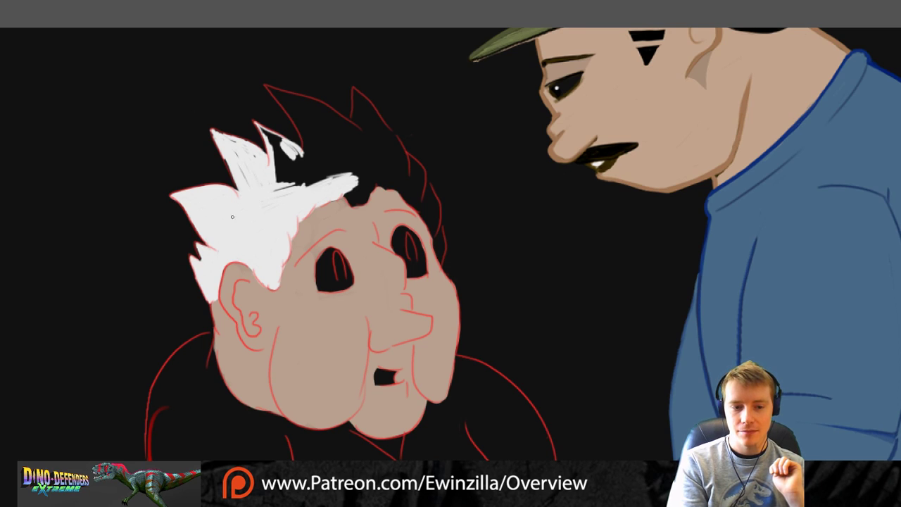
pyautogui.moveTo(242, 214)
pyautogui.mouseDown()
pyautogui.moveTo(316, 174)
pyautogui.moveTo(275, 186)
pyautogui.moveTo(295, 173)
pyautogui.moveTo(275, 186)
pyautogui.mouseUp()
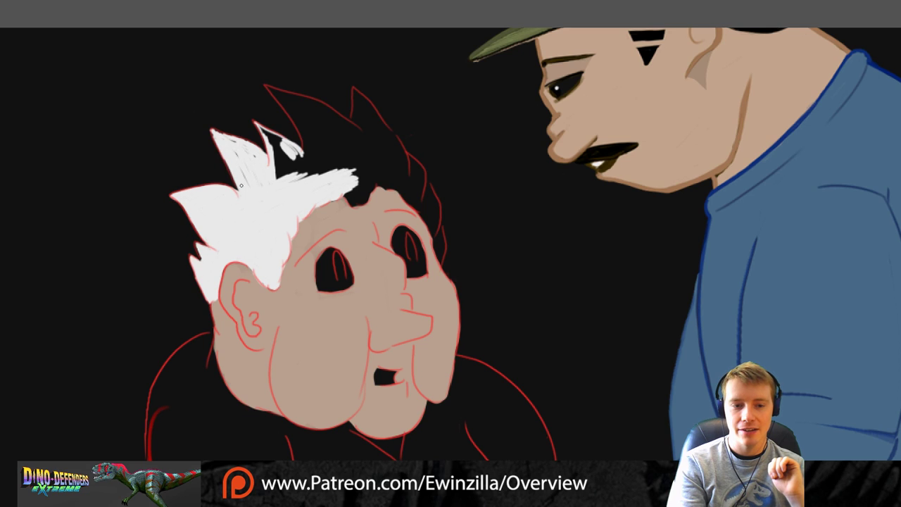
pyautogui.moveTo(237, 182); pyautogui.dragTo(229, 165)
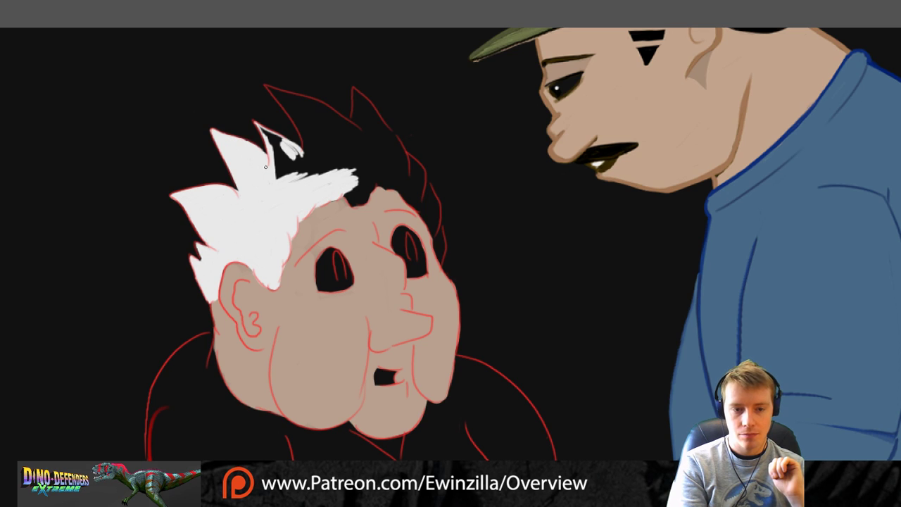
pyautogui.moveTo(265, 167)
pyautogui.mouseDown()
pyautogui.moveTo(276, 174)
pyautogui.moveTo(260, 213)
pyautogui.mouseUp()
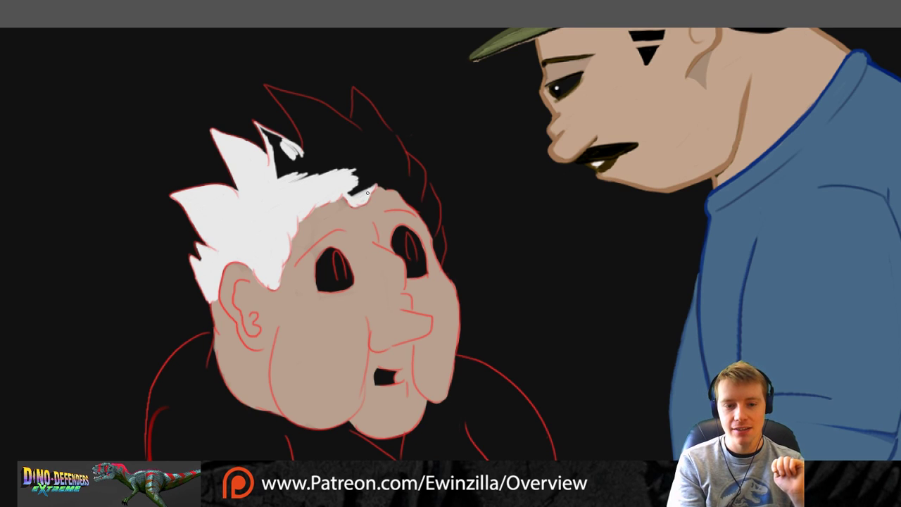
# Paint the remaining tall spikes and the crown of the second figure's hair light grey, out to the far-side hairline.
pyautogui.moveTo(356, 192)
pyautogui.mouseDown()
pyautogui.moveTo(368, 174)
pyautogui.moveTo(360, 171)
pyautogui.moveTo(347, 178)
pyautogui.moveTo(376, 171)
pyautogui.moveTo(366, 181)
pyautogui.moveTo(385, 188)
pyautogui.moveTo(395, 186)
pyautogui.moveTo(381, 177)
pyautogui.moveTo(406, 182)
pyautogui.moveTo(393, 186)
pyautogui.moveTo(406, 178)
pyautogui.moveTo(393, 170)
pyautogui.moveTo(401, 170)
pyautogui.moveTo(387, 175)
pyautogui.moveTo(407, 177)
pyautogui.moveTo(376, 172)
pyautogui.moveTo(285, 184)
pyautogui.moveTo(297, 183)
pyautogui.moveTo(310, 162)
pyautogui.moveTo(276, 177)
pyautogui.moveTo(299, 155)
pyautogui.moveTo(270, 163)
pyautogui.moveTo(282, 152)
pyautogui.moveTo(266, 133)
pyautogui.moveTo(299, 153)
pyautogui.moveTo(333, 156)
pyautogui.moveTo(320, 163)
pyautogui.moveTo(352, 165)
pyautogui.moveTo(333, 169)
pyautogui.moveTo(305, 153)
pyautogui.mouseUp()
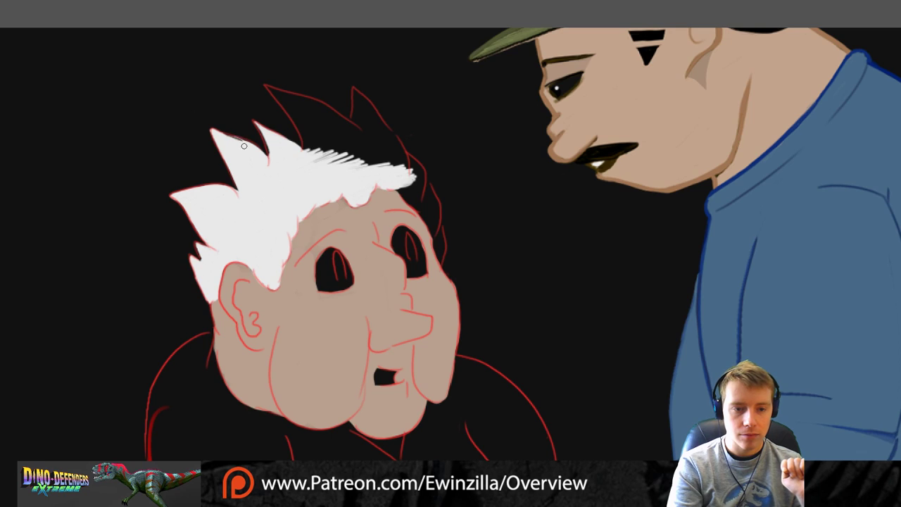
pyautogui.hotkey('ctrl', 'z')
pyautogui.moveTo(263, 132); pyautogui.dragTo(277, 164)
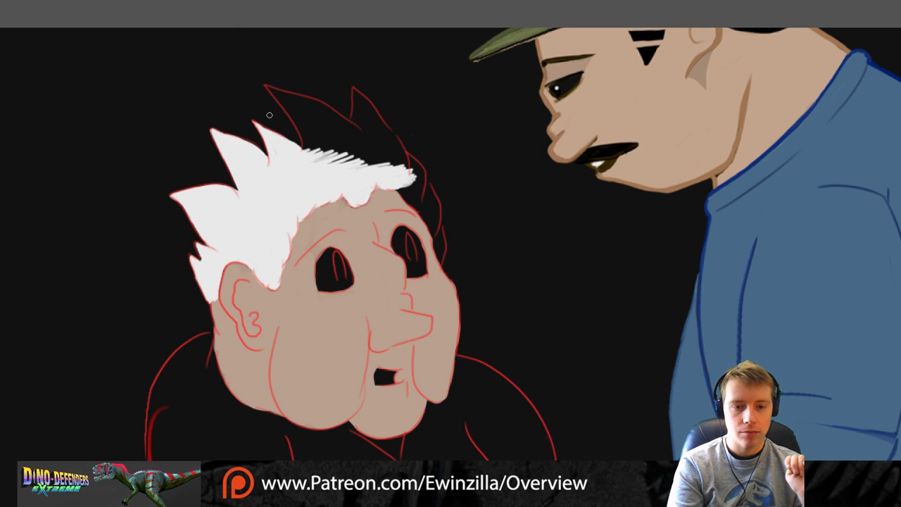
pyautogui.moveTo(362, 180)
pyautogui.mouseDown()
pyautogui.moveTo(355, 156)
pyautogui.moveTo(310, 144)
pyautogui.moveTo(317, 136)
pyautogui.moveTo(307, 145)
pyautogui.moveTo(295, 114)
pyautogui.moveTo(266, 87)
pyautogui.moveTo(299, 131)
pyautogui.mouseUp()
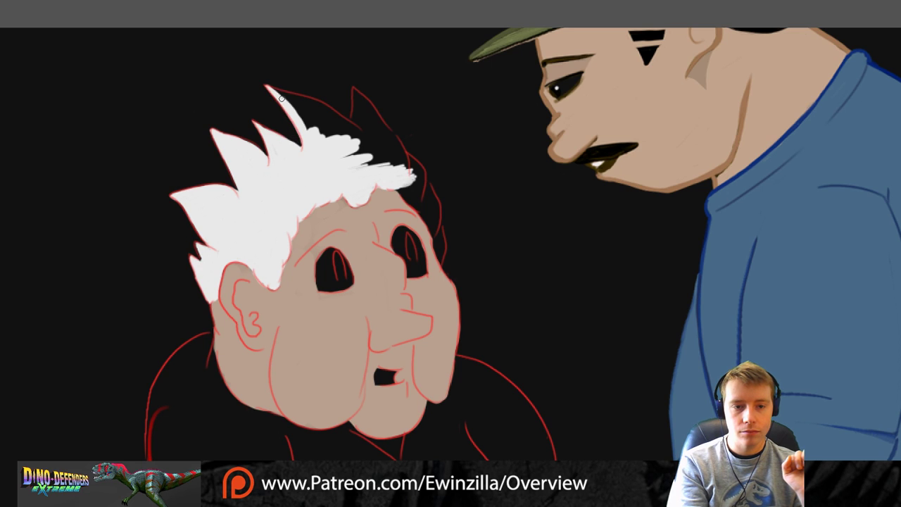
pyautogui.moveTo(274, 88); pyautogui.dragTo(307, 107)
pyautogui.moveTo(331, 135)
pyautogui.mouseDown()
pyautogui.moveTo(352, 125)
pyautogui.moveTo(312, 131)
pyautogui.moveTo(274, 89)
pyautogui.moveTo(355, 133)
pyautogui.moveTo(269, 83)
pyautogui.mouseUp()
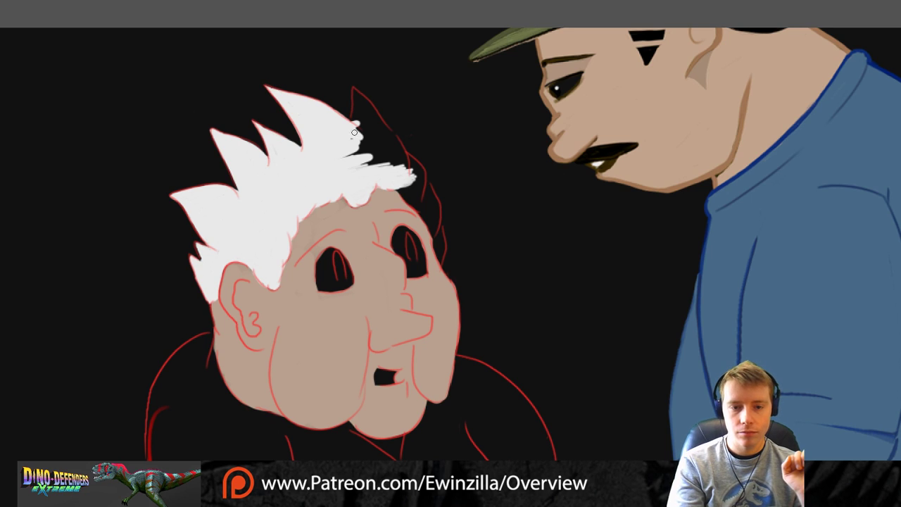
pyautogui.moveTo(355, 131)
pyautogui.mouseDown()
pyautogui.moveTo(355, 91)
pyautogui.moveTo(375, 121)
pyautogui.moveTo(359, 113)
pyautogui.moveTo(361, 90)
pyautogui.moveTo(384, 119)
pyautogui.moveTo(359, 106)
pyautogui.moveTo(380, 118)
pyautogui.moveTo(367, 92)
pyautogui.moveTo(377, 113)
pyautogui.moveTo(350, 158)
pyautogui.moveTo(367, 164)
pyautogui.moveTo(377, 126)
pyautogui.moveTo(389, 171)
pyautogui.moveTo(402, 170)
pyautogui.moveTo(384, 124)
pyautogui.moveTo(398, 144)
pyautogui.moveTo(395, 168)
pyautogui.moveTo(395, 150)
pyautogui.moveTo(404, 156)
pyautogui.moveTo(378, 125)
pyautogui.mouseUp()
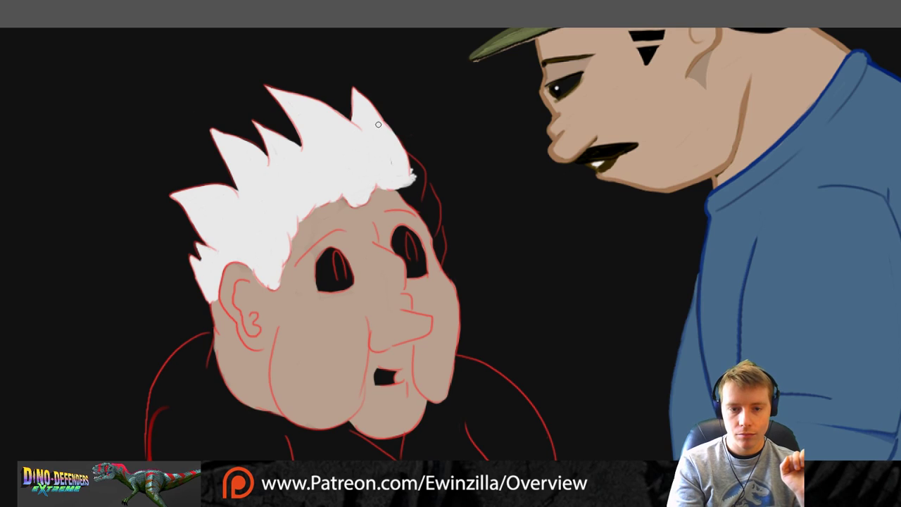
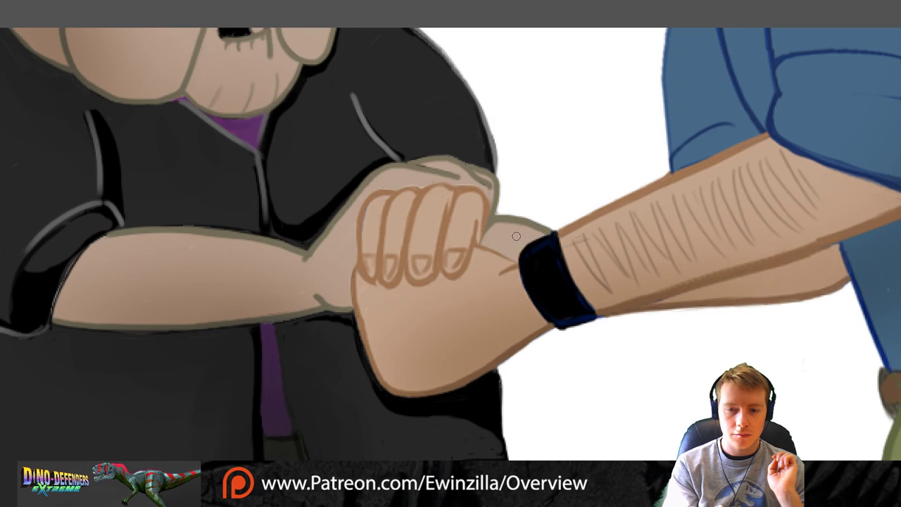
# Remove the second figure's finger protruding between the clasped hands and the man's wristband, leaving a clean hand edge.
pyautogui.moveTo(493, 223); pyautogui.dragTo(514, 253)
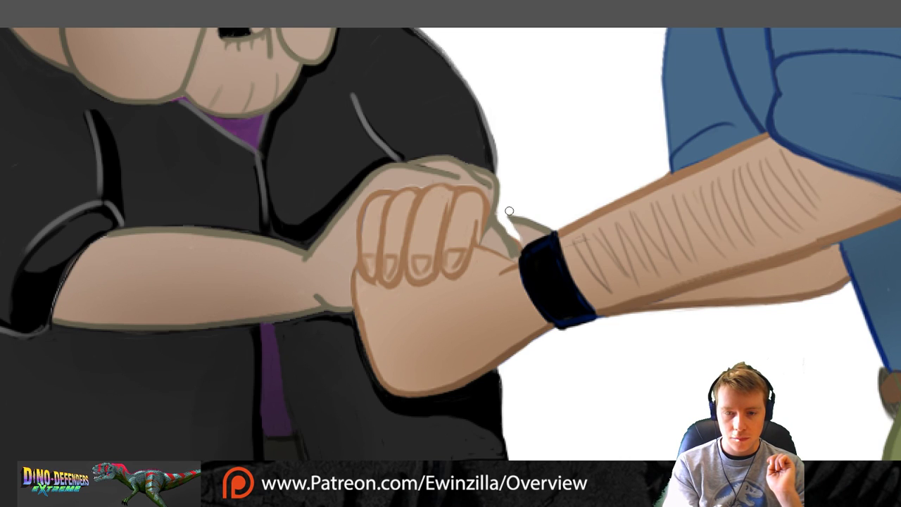
pyautogui.moveTo(509, 211); pyautogui.dragTo(545, 229)
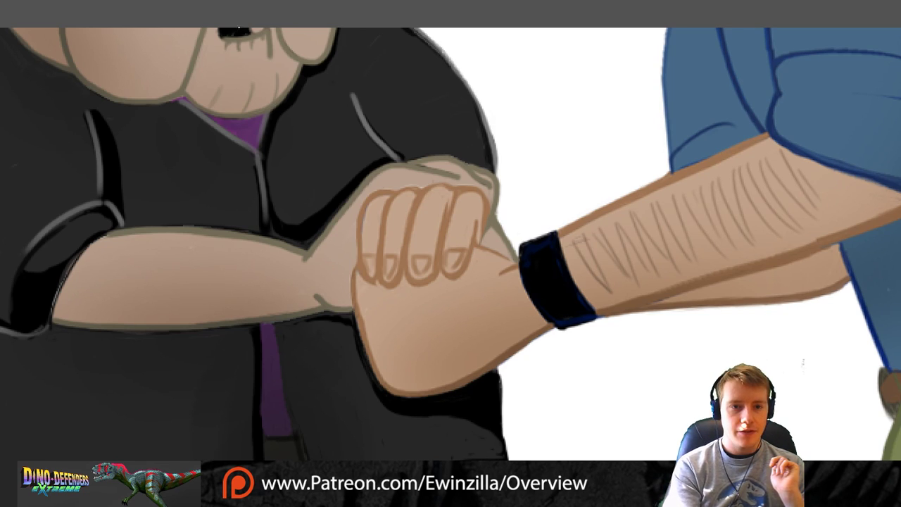
# Draw a black diagonal outline across the lower corner of the near coat panel, from the front opening to the hem.
pyautogui.hotkey('ctrl', '0')
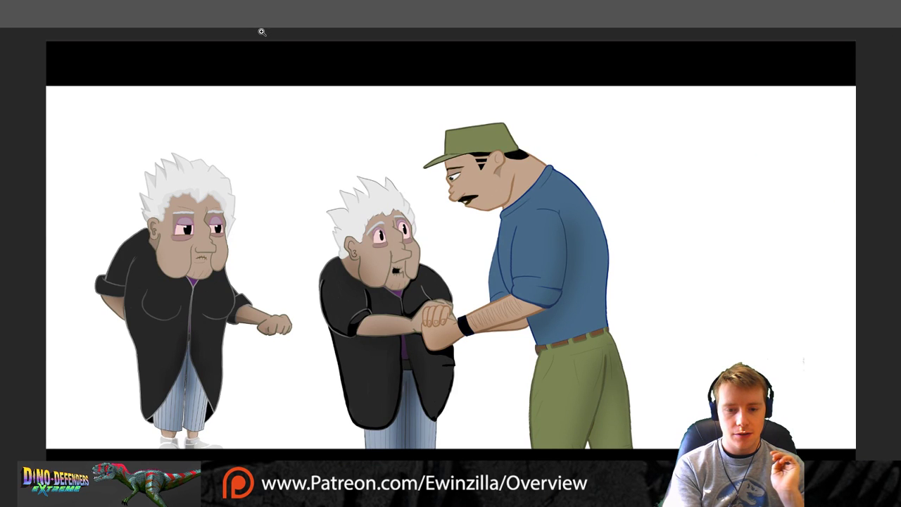
pyautogui.click(427, 431)
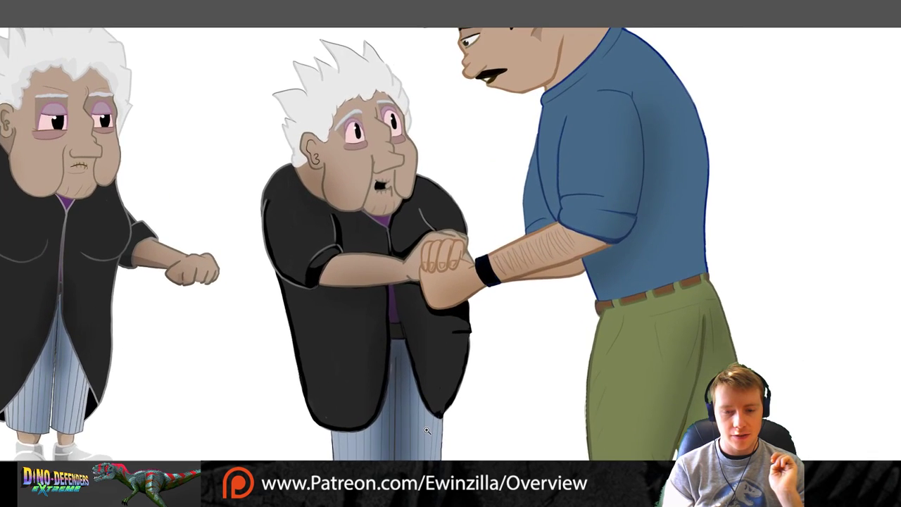
pyautogui.click(426, 431)
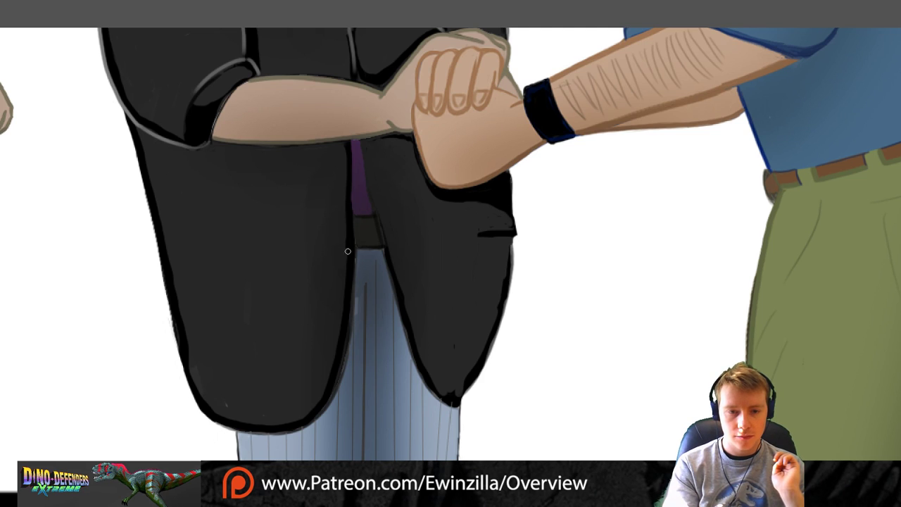
pyautogui.moveTo(316, 350)
pyautogui.mouseDown()
pyautogui.moveTo(255, 429)
pyautogui.moveTo(220, 422)
pyautogui.mouseUp()
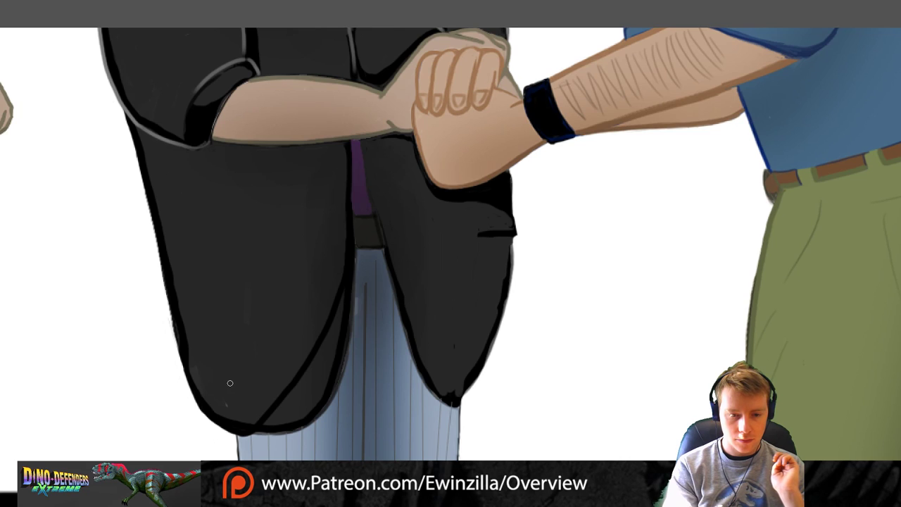
# Erase the corner of the near coat panel outside the new diagonal outline to reveal the striped trousers.
pyautogui.moveTo(261, 440)
pyautogui.mouseDown()
pyautogui.moveTo(270, 418)
pyautogui.moveTo(276, 438)
pyautogui.moveTo(274, 413)
pyautogui.moveTo(275, 443)
pyautogui.moveTo(274, 412)
pyautogui.moveTo(247, 431)
pyautogui.moveTo(286, 394)
pyautogui.mouseUp()
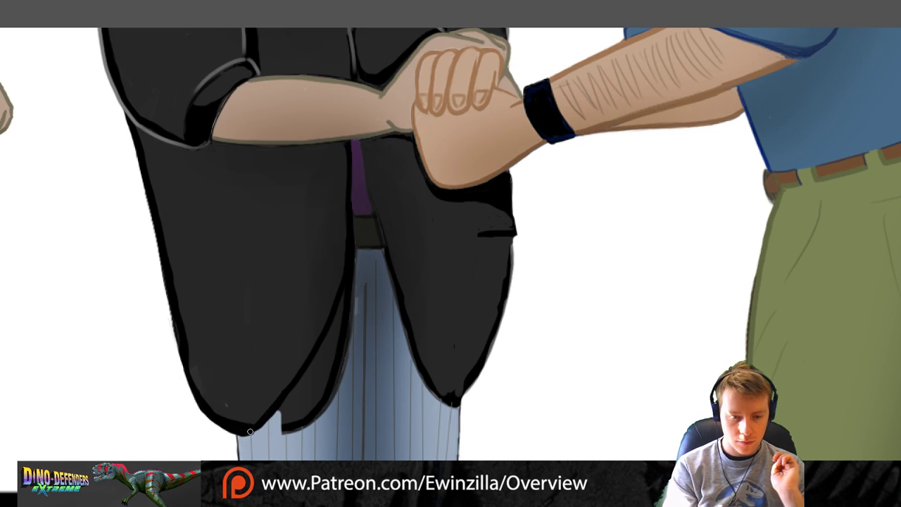
pyautogui.moveTo(250, 431)
pyautogui.mouseDown()
pyautogui.moveTo(277, 415)
pyautogui.moveTo(292, 432)
pyautogui.moveTo(282, 444)
pyautogui.moveTo(281, 407)
pyautogui.moveTo(288, 439)
pyautogui.moveTo(285, 402)
pyautogui.mouseUp()
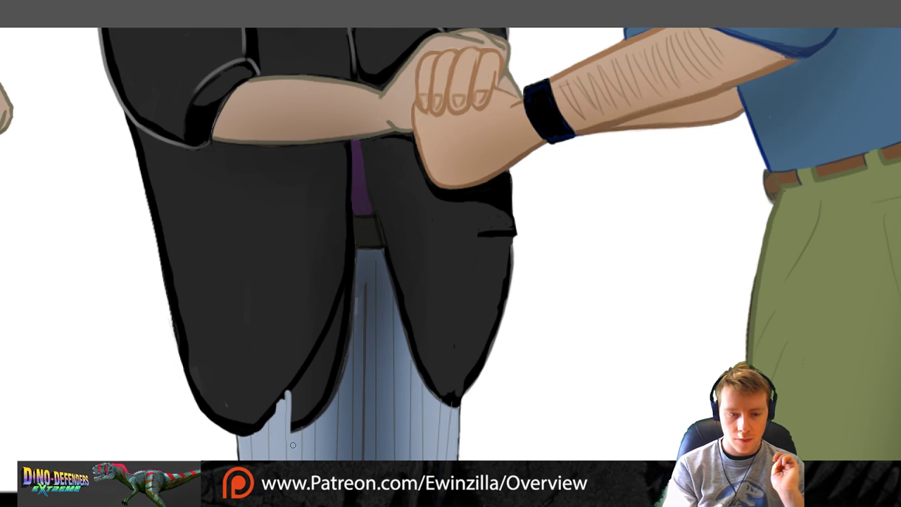
pyautogui.moveTo(293, 445)
pyautogui.mouseDown()
pyautogui.moveTo(296, 397)
pyautogui.moveTo(298, 412)
pyautogui.mouseUp()
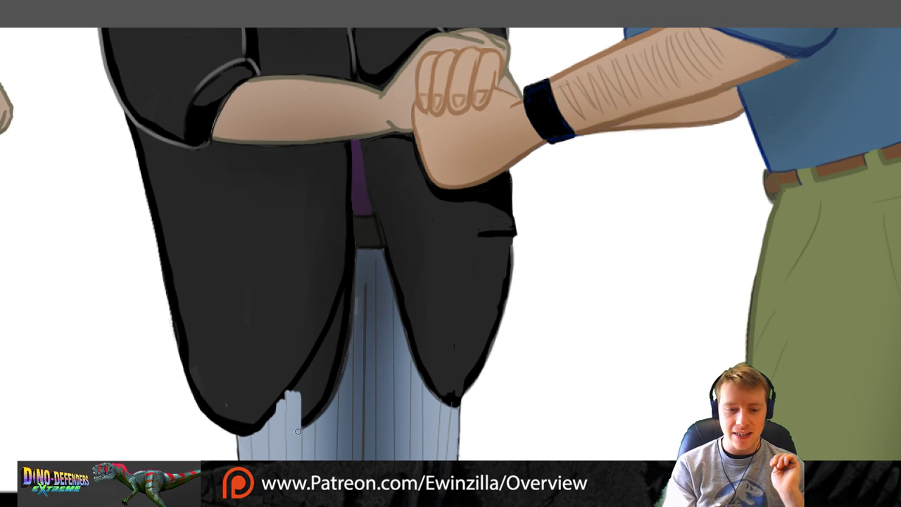
pyautogui.moveTo(298, 431)
pyautogui.mouseDown()
pyautogui.moveTo(307, 382)
pyautogui.moveTo(311, 436)
pyautogui.moveTo(309, 382)
pyautogui.moveTo(309, 435)
pyautogui.moveTo(307, 385)
pyautogui.moveTo(301, 438)
pyautogui.moveTo(300, 379)
pyautogui.mouseUp()
pyautogui.moveTo(302, 418)
pyautogui.mouseDown()
pyautogui.moveTo(291, 391)
pyautogui.moveTo(298, 396)
pyautogui.mouseUp()
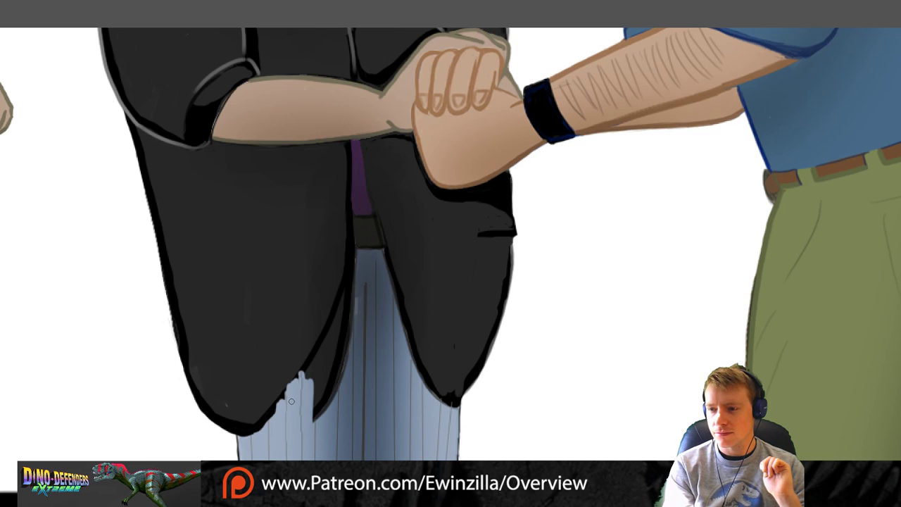
pyautogui.moveTo(319, 416)
pyautogui.mouseDown()
pyautogui.moveTo(317, 373)
pyautogui.moveTo(314, 422)
pyautogui.moveTo(315, 363)
pyautogui.moveTo(311, 411)
pyautogui.moveTo(300, 421)
pyautogui.moveTo(303, 376)
pyautogui.moveTo(303, 433)
pyautogui.moveTo(303, 383)
pyautogui.mouseUp()
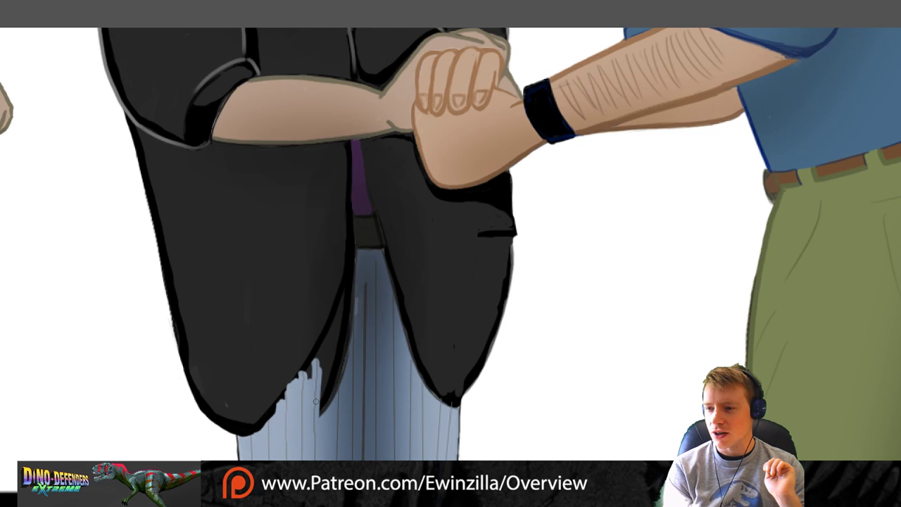
pyautogui.moveTo(324, 421); pyautogui.dragTo(324, 374)
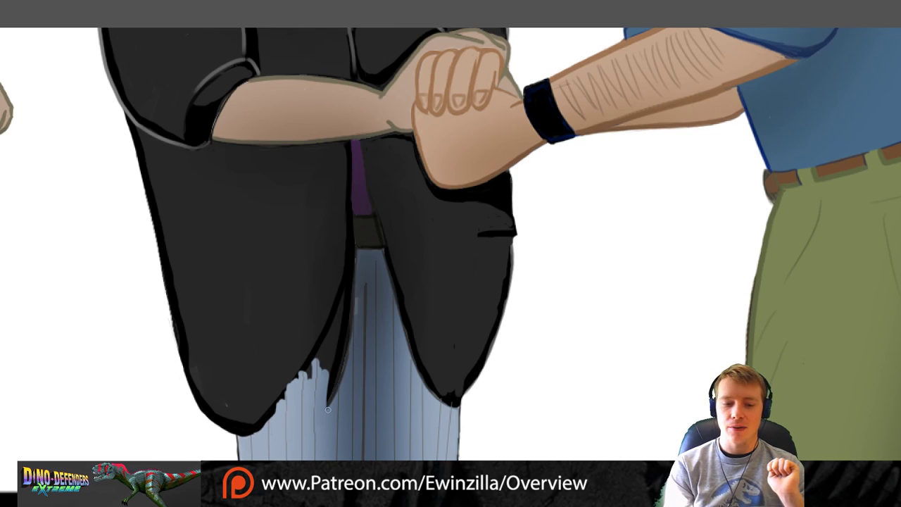
pyautogui.moveTo(328, 409)
pyautogui.mouseDown()
pyautogui.moveTo(335, 349)
pyautogui.moveTo(339, 398)
pyautogui.moveTo(340, 329)
pyautogui.moveTo(336, 402)
pyautogui.mouseUp()
pyautogui.moveTo(340, 353); pyautogui.dragTo(339, 329)
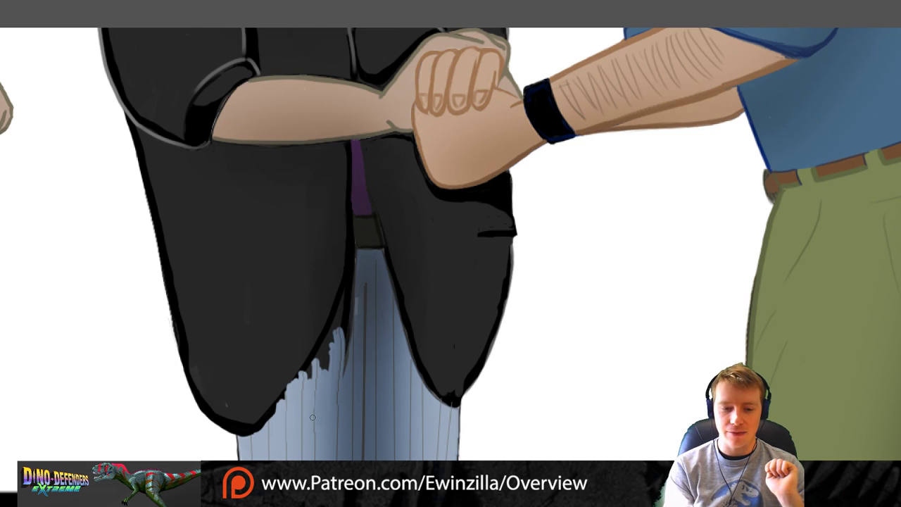
# Clean the jagged leftovers along the lower part of the near coat panel's diagonal edge.
pyautogui.moveTo(312, 417); pyautogui.dragTo(311, 372)
pyautogui.moveTo(314, 437); pyautogui.dragTo(317, 362)
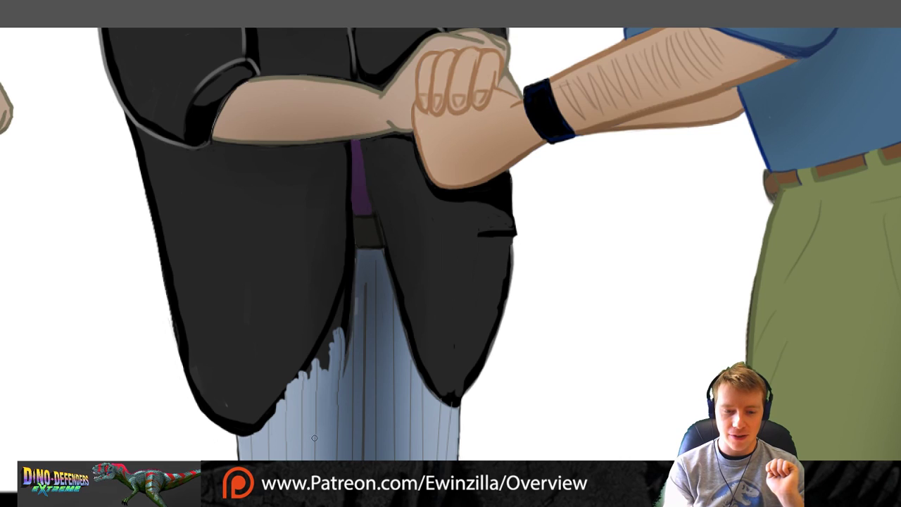
pyautogui.moveTo(314, 438); pyautogui.dragTo(317, 352)
pyautogui.moveTo(317, 384)
pyautogui.mouseDown()
pyautogui.moveTo(317, 351)
pyautogui.moveTo(310, 358)
pyautogui.mouseUp()
pyautogui.moveTo(269, 415); pyautogui.dragTo(321, 350)
pyautogui.moveTo(287, 388); pyautogui.dragTo(308, 357)
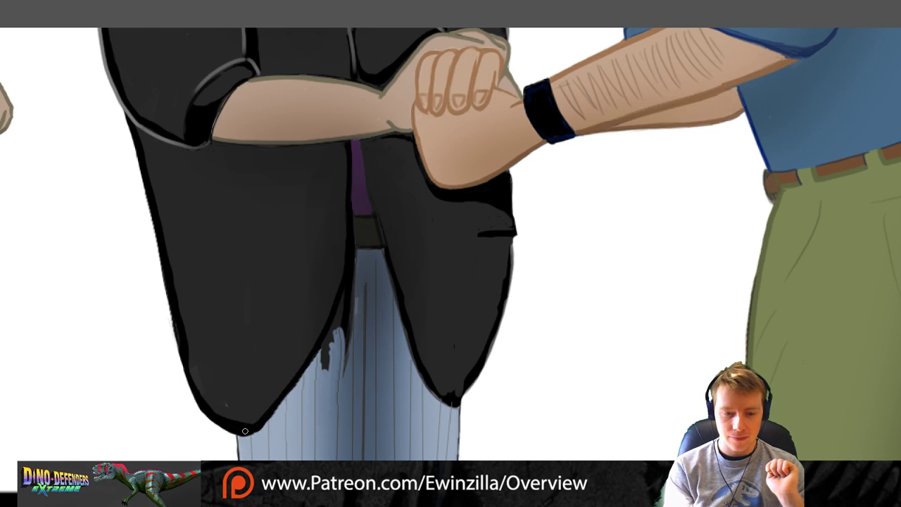
# Thicken the near coat panel's diagonal black outline and erase the remaining coat scraps beside it up to the waist.
pyautogui.moveTo(247, 431)
pyautogui.mouseDown()
pyautogui.moveTo(279, 406)
pyautogui.moveTo(339, 305)
pyautogui.mouseUp()
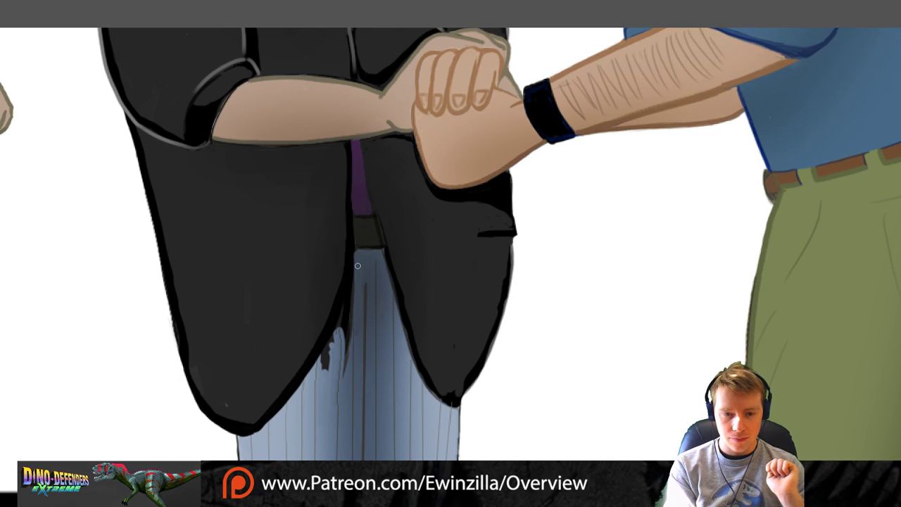
pyautogui.moveTo(357, 257)
pyautogui.mouseDown()
pyautogui.moveTo(341, 375)
pyautogui.moveTo(350, 294)
pyautogui.moveTo(354, 344)
pyautogui.moveTo(351, 284)
pyautogui.mouseUp()
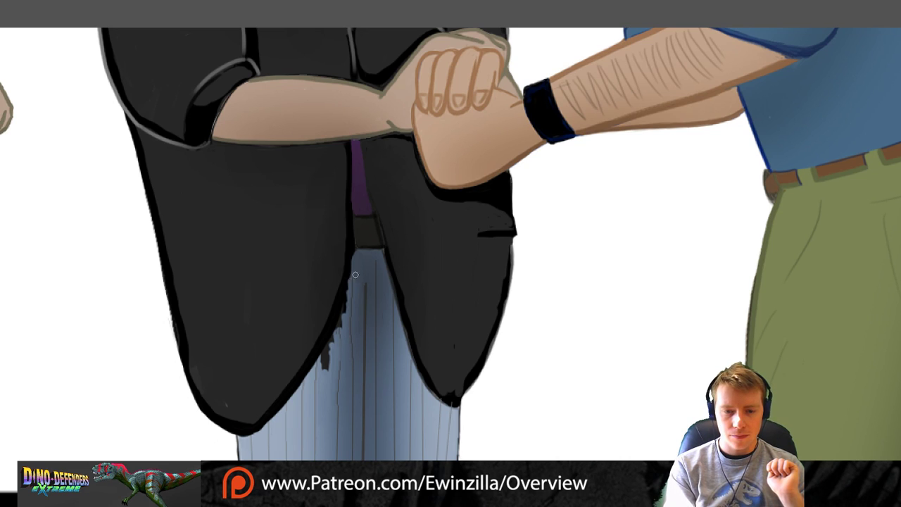
pyautogui.moveTo(327, 382)
pyautogui.mouseDown()
pyautogui.moveTo(350, 253)
pyautogui.moveTo(335, 329)
pyautogui.mouseUp()
pyautogui.moveTo(355, 274)
pyautogui.mouseDown()
pyautogui.moveTo(351, 306)
pyautogui.moveTo(354, 267)
pyautogui.moveTo(347, 333)
pyautogui.moveTo(344, 311)
pyautogui.moveTo(344, 340)
pyautogui.moveTo(342, 325)
pyautogui.moveTo(321, 386)
pyautogui.moveTo(333, 337)
pyautogui.moveTo(332, 358)
pyautogui.mouseUp()
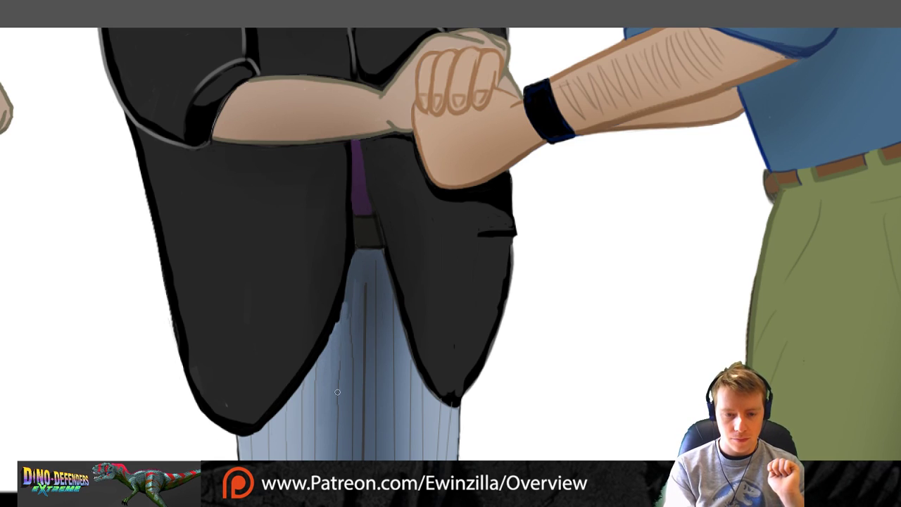
pyautogui.moveTo(337, 392)
pyautogui.mouseDown()
pyautogui.moveTo(335, 341)
pyautogui.moveTo(337, 411)
pyautogui.moveTo(339, 326)
pyautogui.moveTo(331, 350)
pyautogui.moveTo(320, 343)
pyautogui.moveTo(350, 270)
pyautogui.mouseUp()
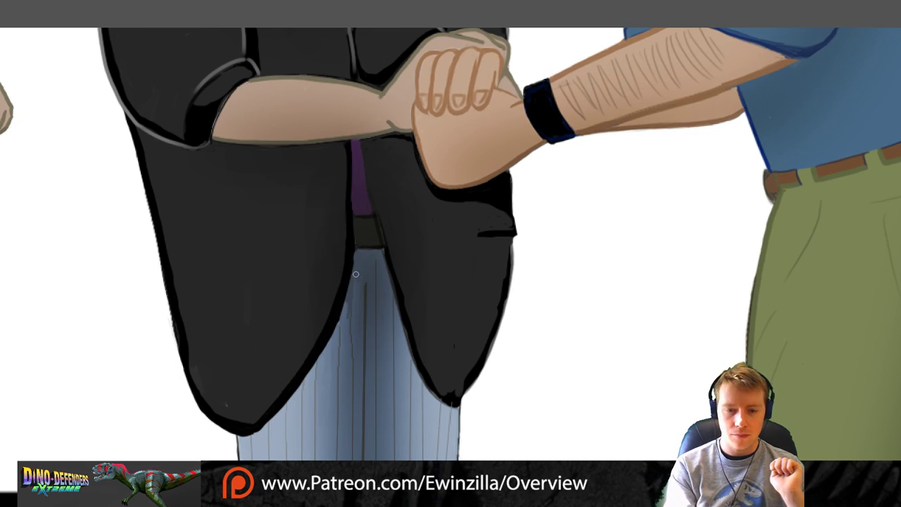
# Lengthen the far coat panel to a lower tip and draw a straighter black outline down its outer side.
pyautogui.moveTo(389, 272)
pyautogui.mouseDown()
pyautogui.moveTo(419, 383)
pyautogui.moveTo(457, 431)
pyautogui.moveTo(467, 426)
pyautogui.moveTo(493, 334)
pyautogui.moveTo(480, 362)
pyautogui.moveTo(492, 365)
pyautogui.moveTo(484, 394)
pyautogui.moveTo(484, 333)
pyautogui.moveTo(466, 416)
pyautogui.moveTo(454, 421)
pyautogui.moveTo(421, 360)
pyautogui.moveTo(421, 375)
pyautogui.moveTo(433, 371)
pyautogui.moveTo(463, 414)
pyautogui.moveTo(457, 427)
pyautogui.moveTo(438, 408)
pyautogui.moveTo(459, 426)
pyautogui.mouseUp()
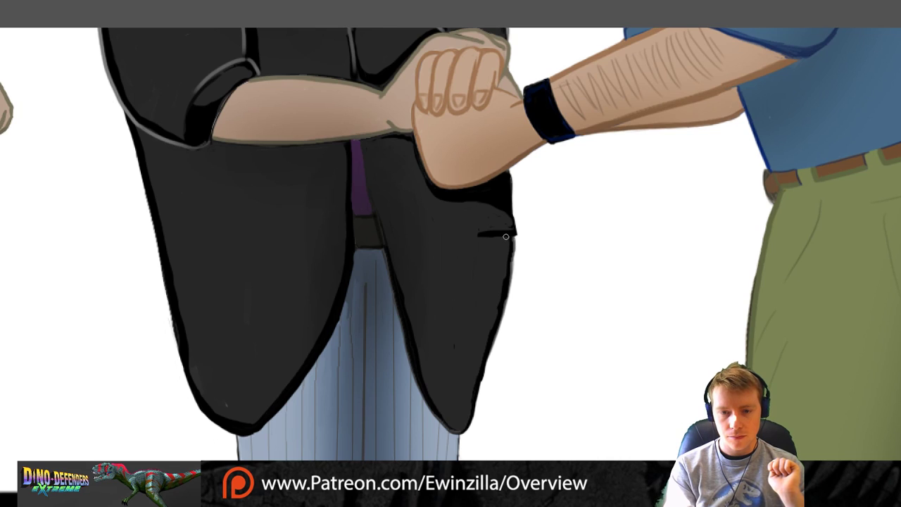
pyautogui.moveTo(501, 236); pyautogui.dragTo(467, 422)
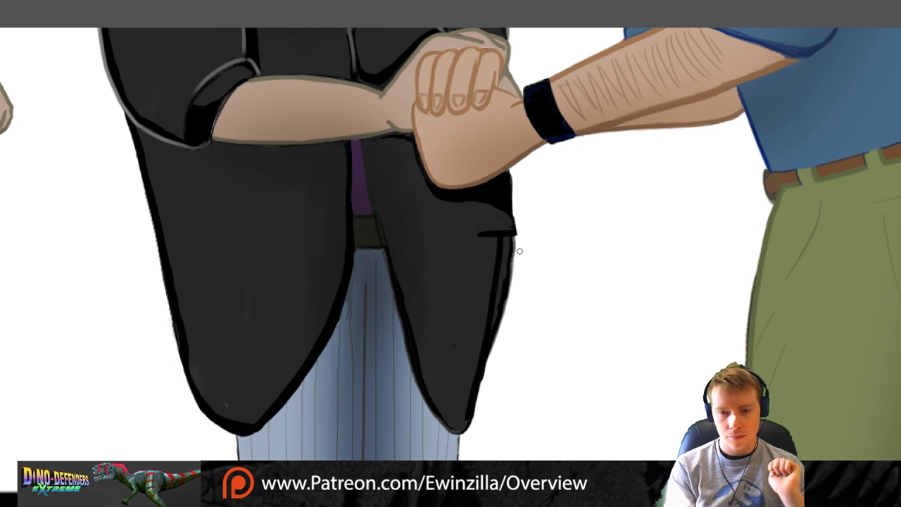
# Erase the coat area bulging outside the far panel's new outline, starting below the clasped hands.
pyautogui.moveTo(518, 209); pyautogui.dragTo(507, 250)
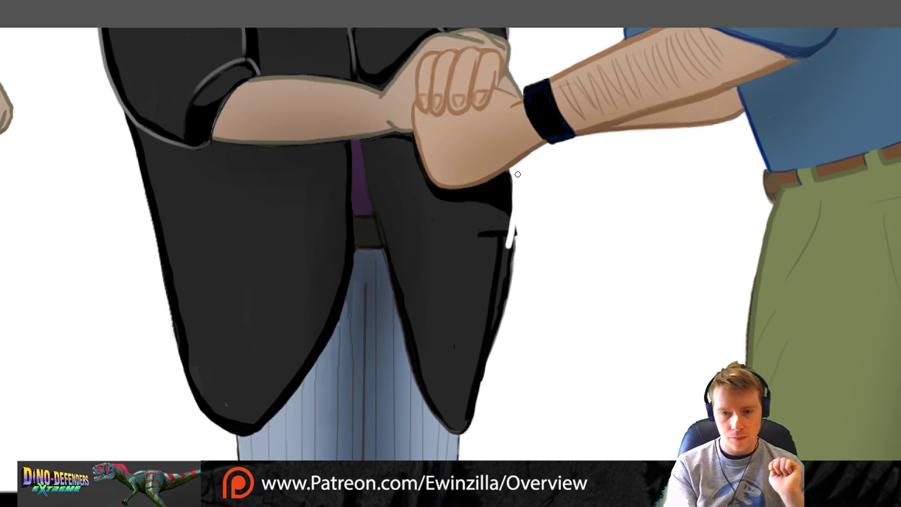
pyautogui.moveTo(517, 175); pyautogui.dragTo(503, 253)
pyautogui.moveTo(507, 176); pyautogui.dragTo(503, 236)
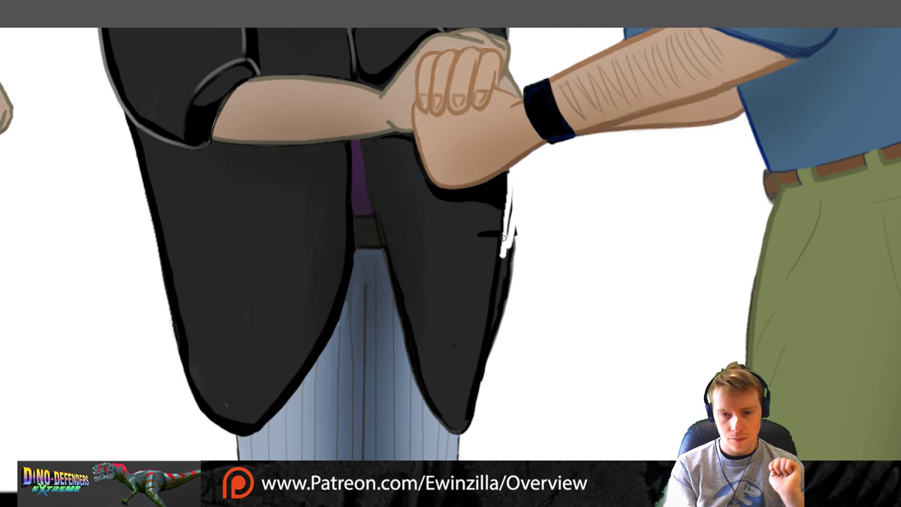
pyautogui.moveTo(514, 187); pyautogui.dragTo(504, 232)
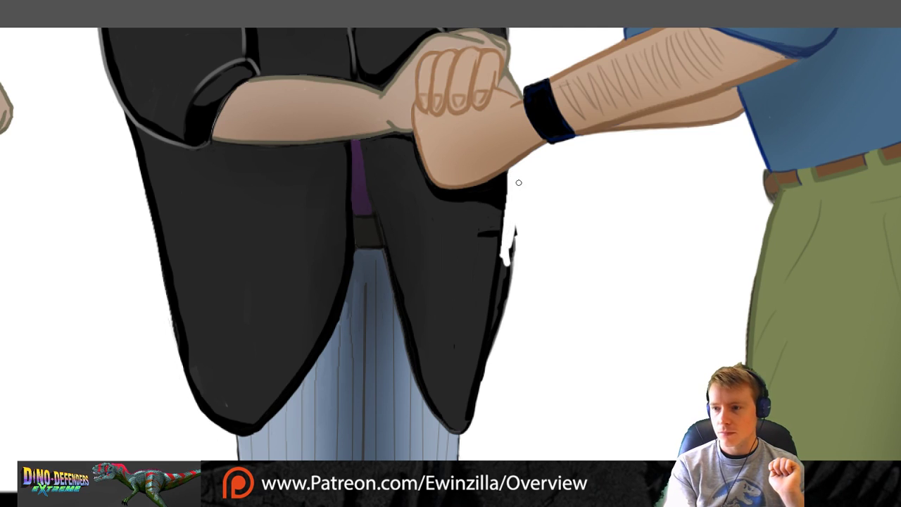